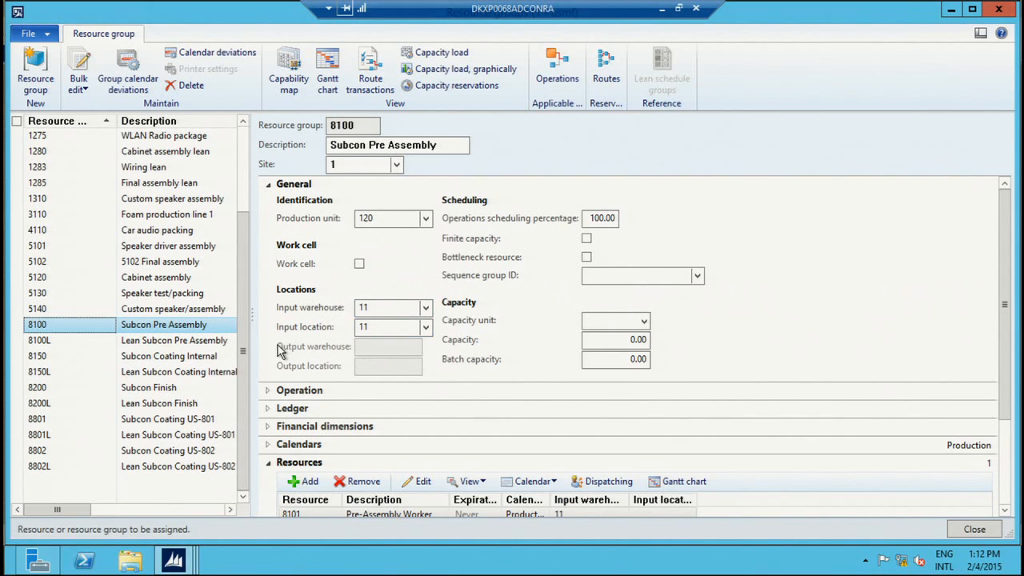
Step: Review the general and location settings of resource groups 8150, 8200 and 8801
left_click(36, 360)
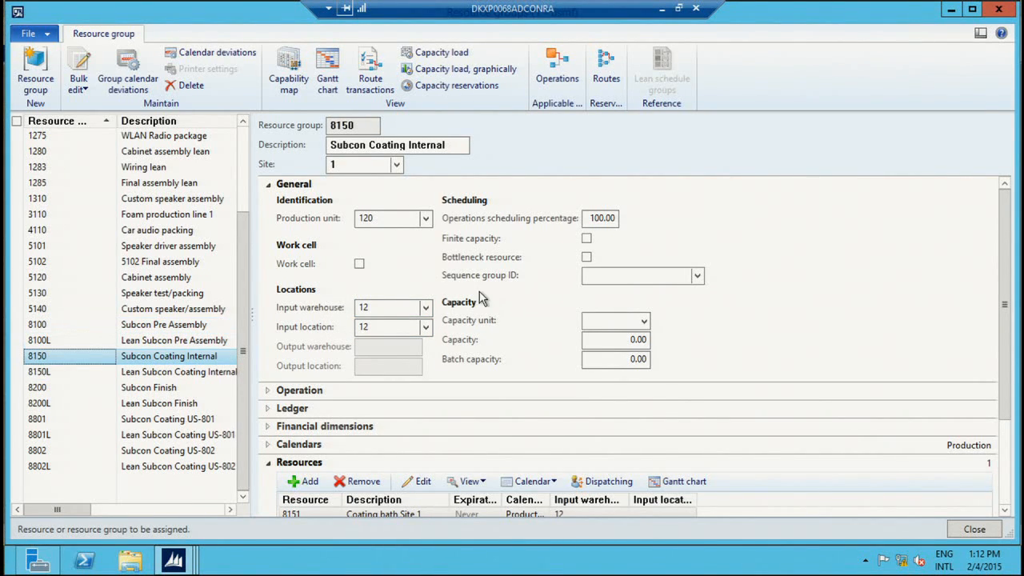
left_click(38, 389)
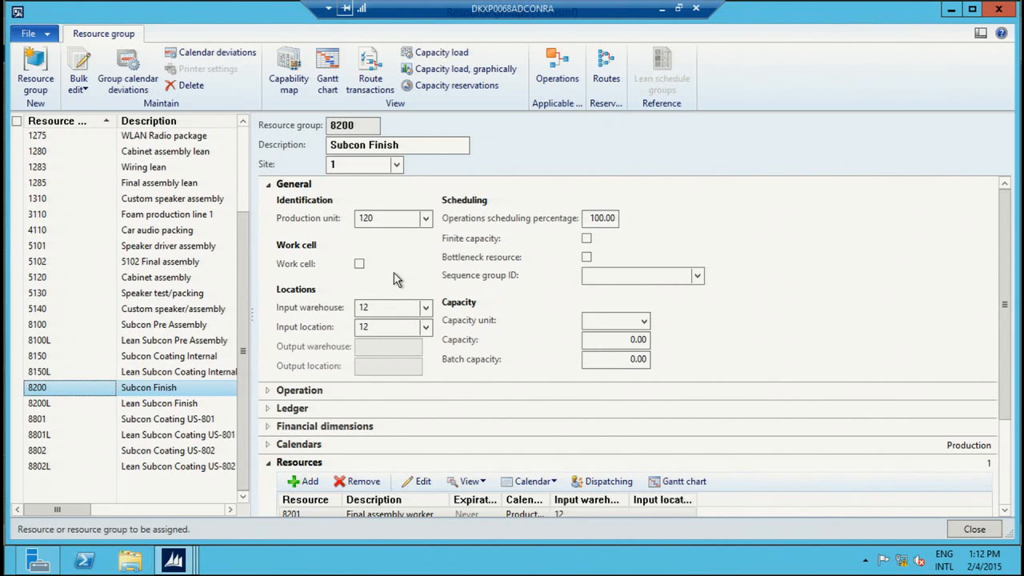
left_click(40, 420)
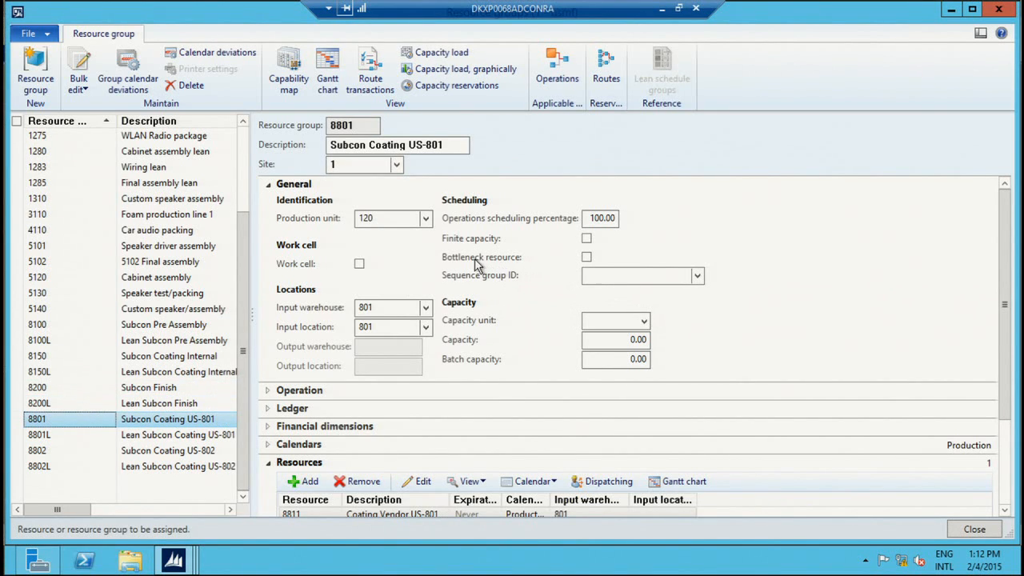
Step: View the details of the input warehouse assigned to resource group 8801, and return to the resource groups
right_click(386, 307)
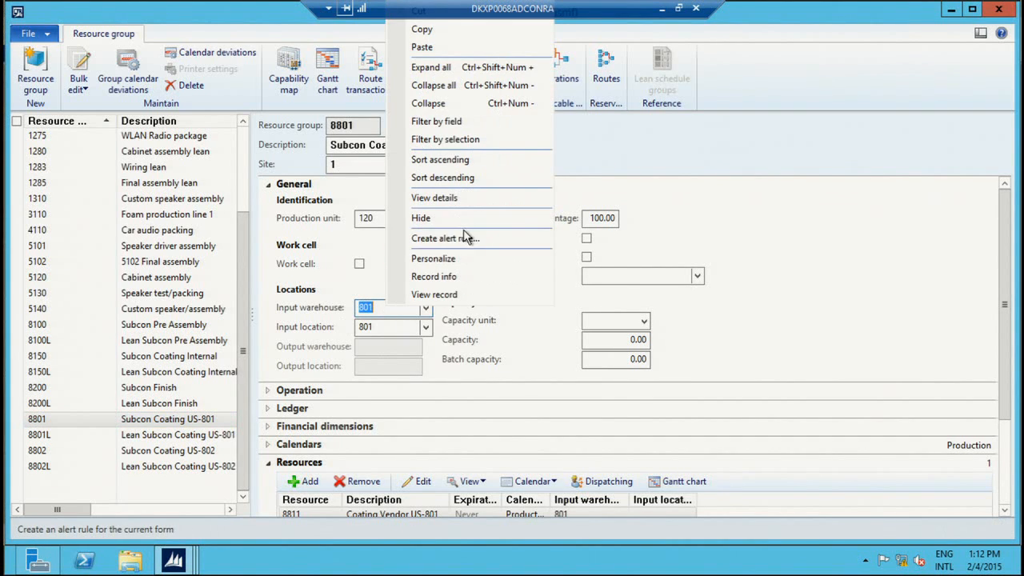
left_click(435, 197)
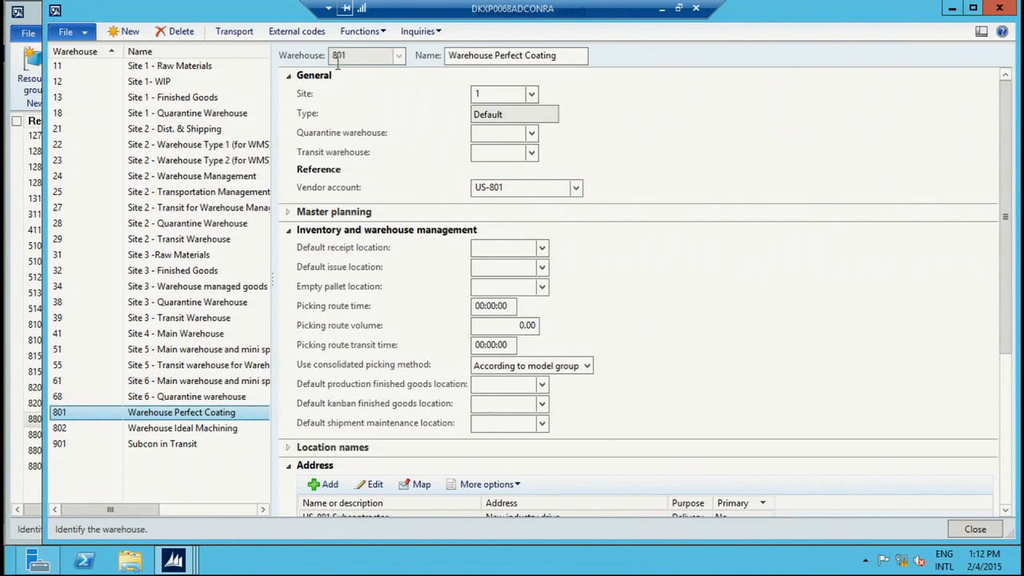
left_click(999, 7)
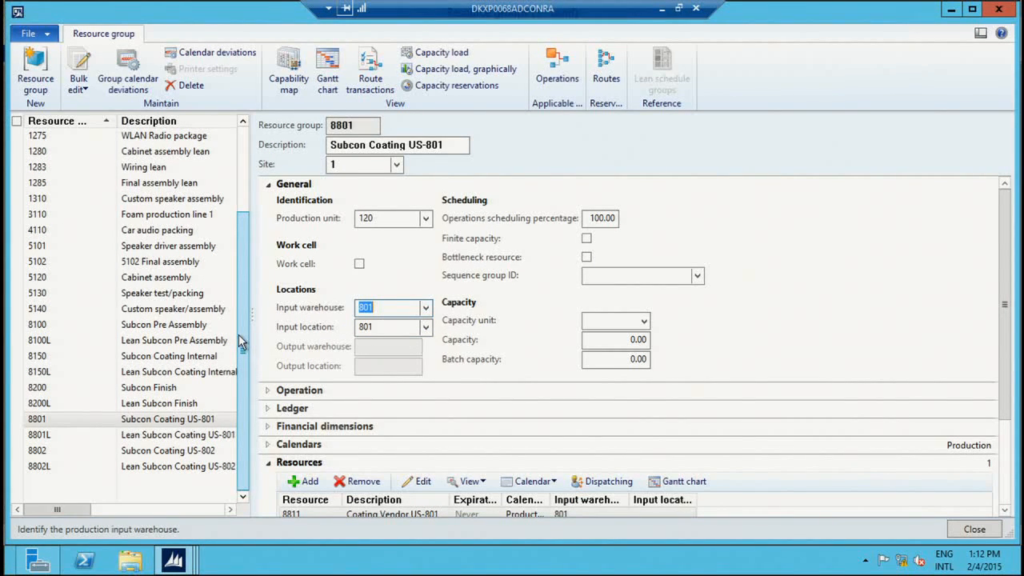
Step: Review resource group Subcon Coating US-802 and its assigned resource, and close the resource groups form
left_click(146, 453)
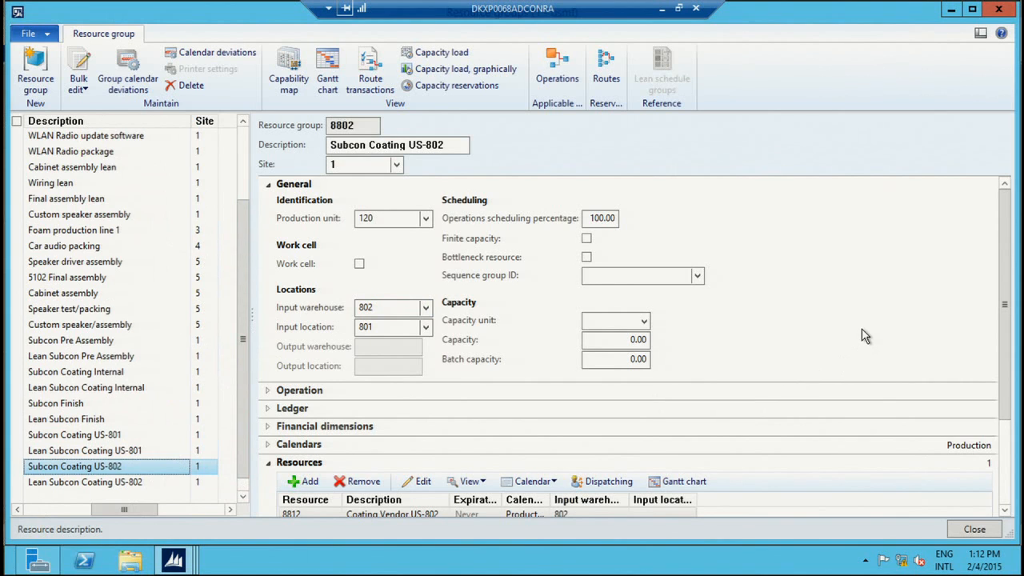
scroll(1001, 352, "down", 2)
scroll(1002, 369, "down", 3)
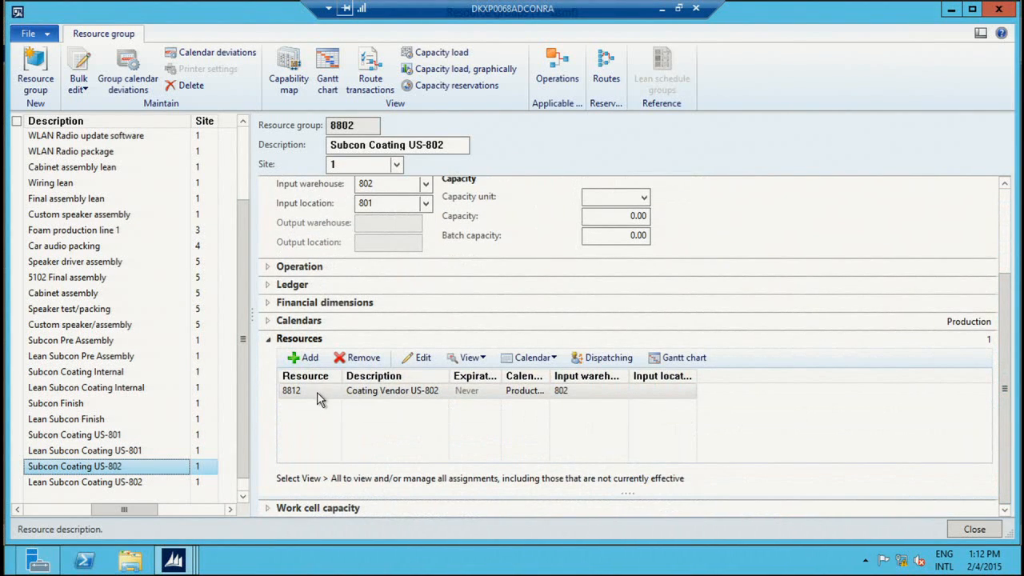
left_click(318, 391)
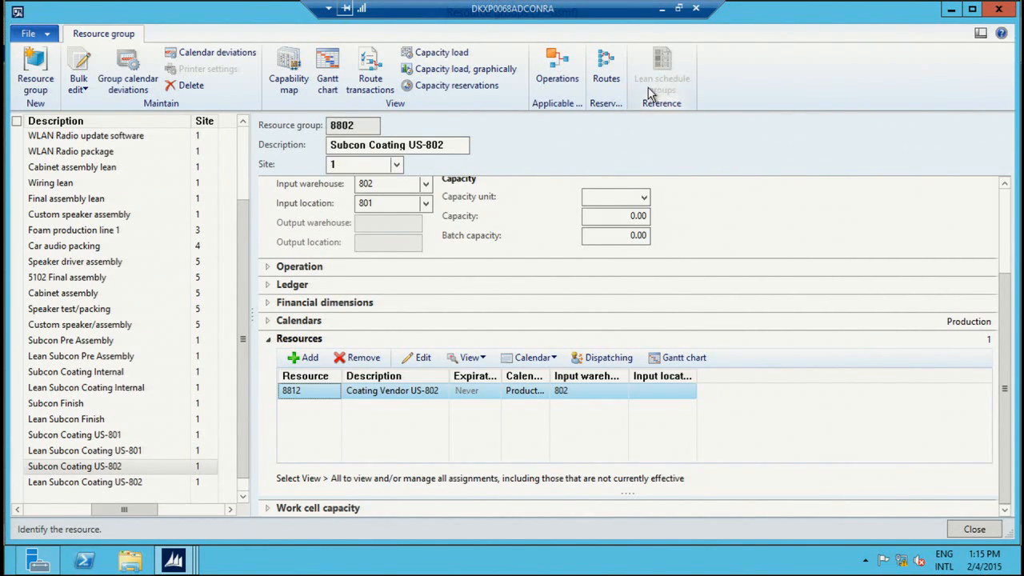
left_click(990, 9)
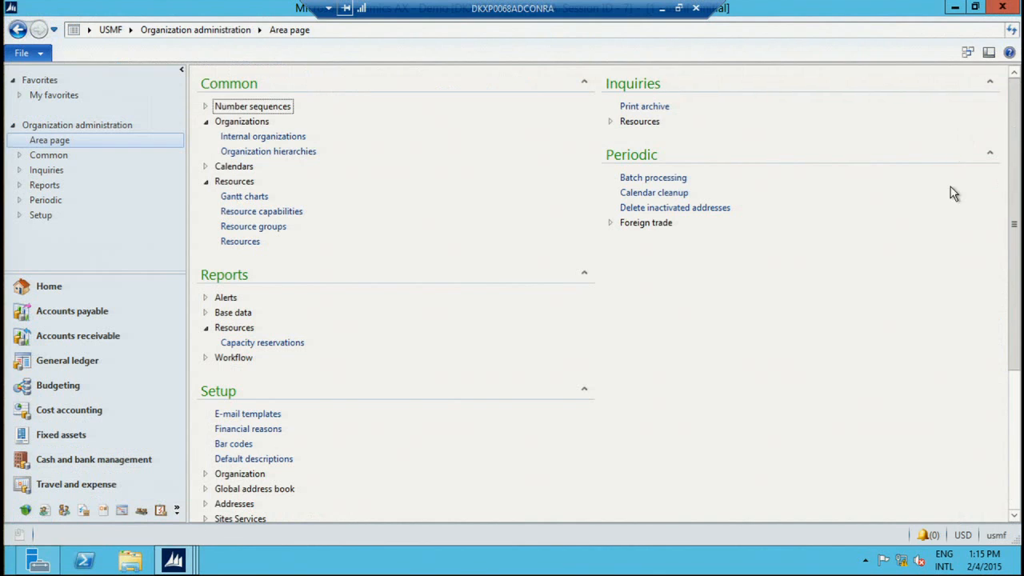
Step: Open the released products list in Product information management and filter it by item number d8
left_click(122, 510)
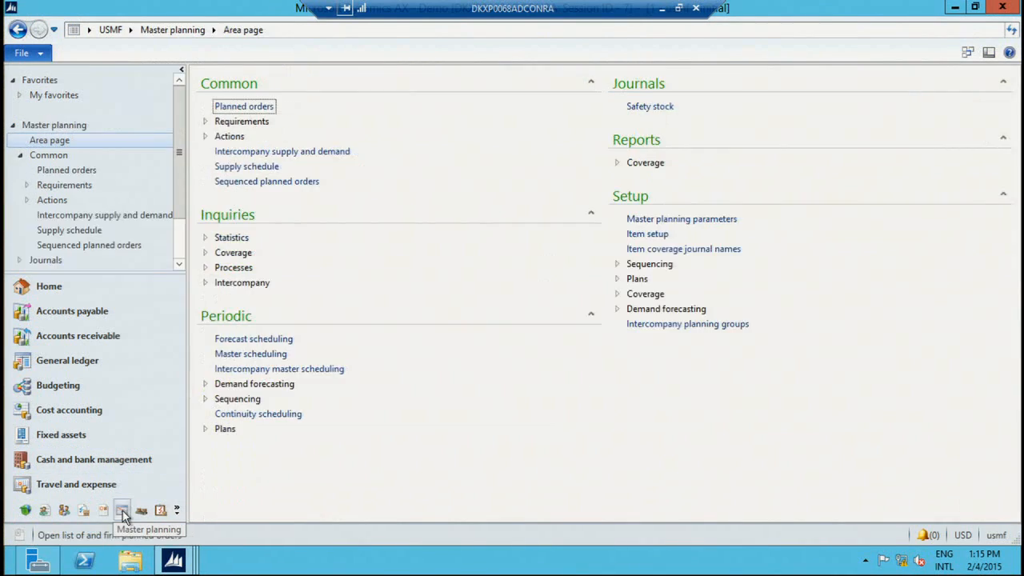
left_click(102, 512)
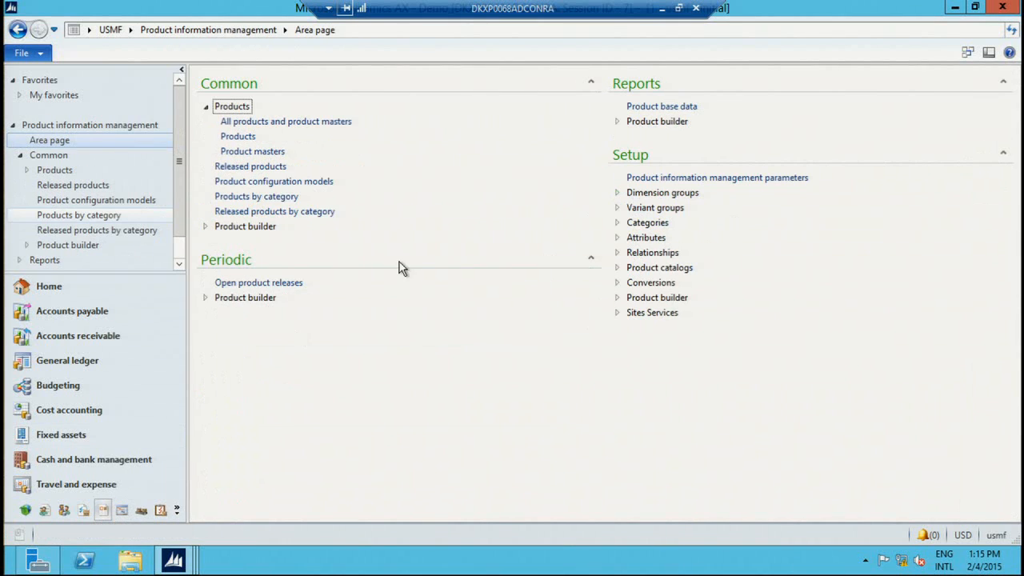
left_click(276, 167)
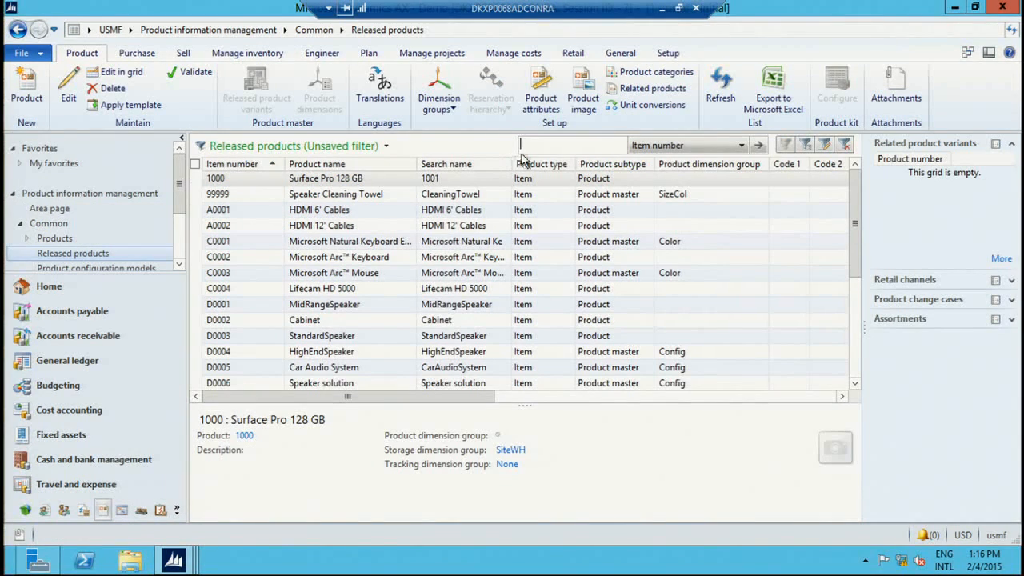
type("d8")
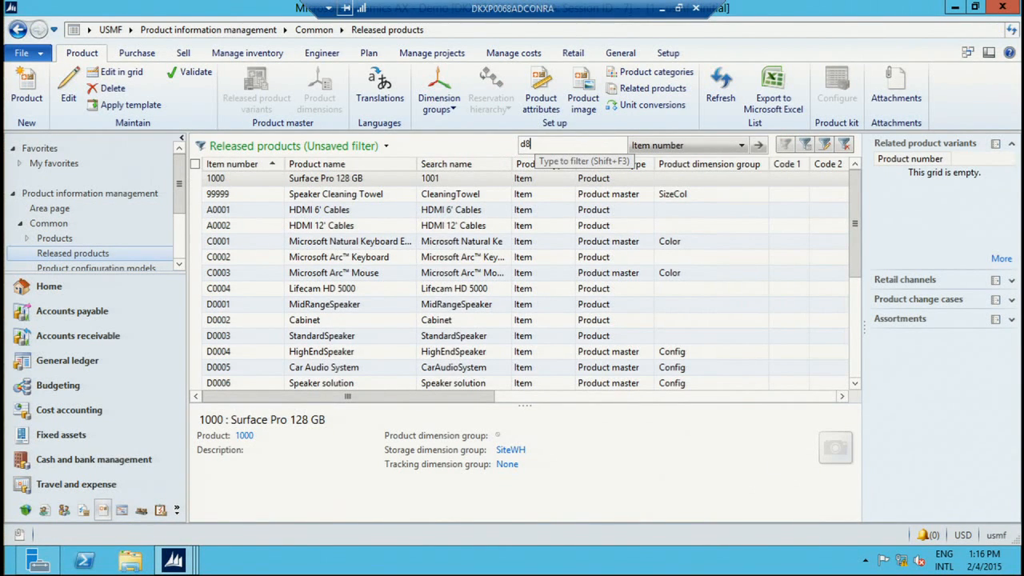
key("Return")
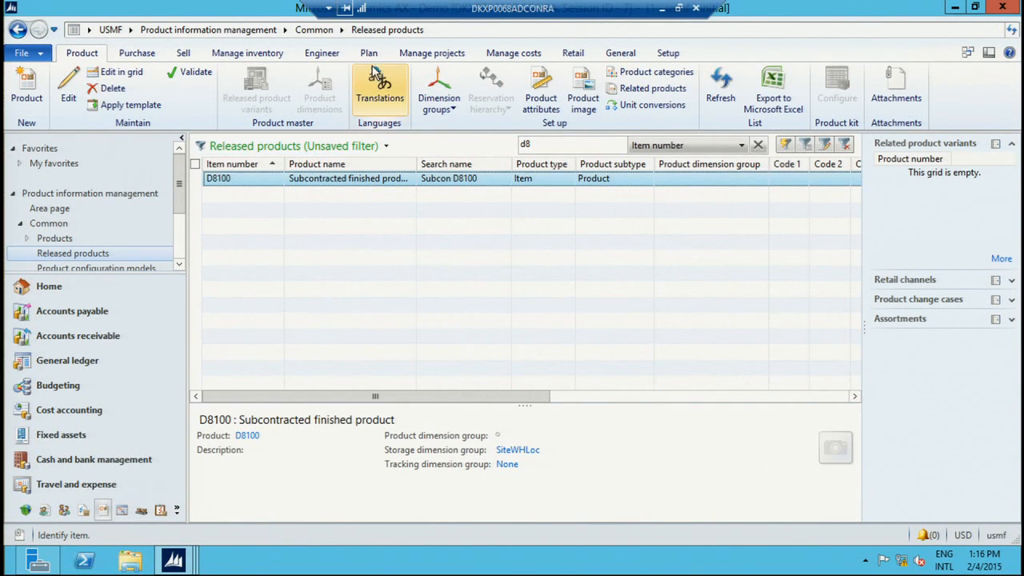
Step: Open the BOM lines of product D8100 and compare the Internal and Subcon US-801 BOM versions
left_click(328, 54)
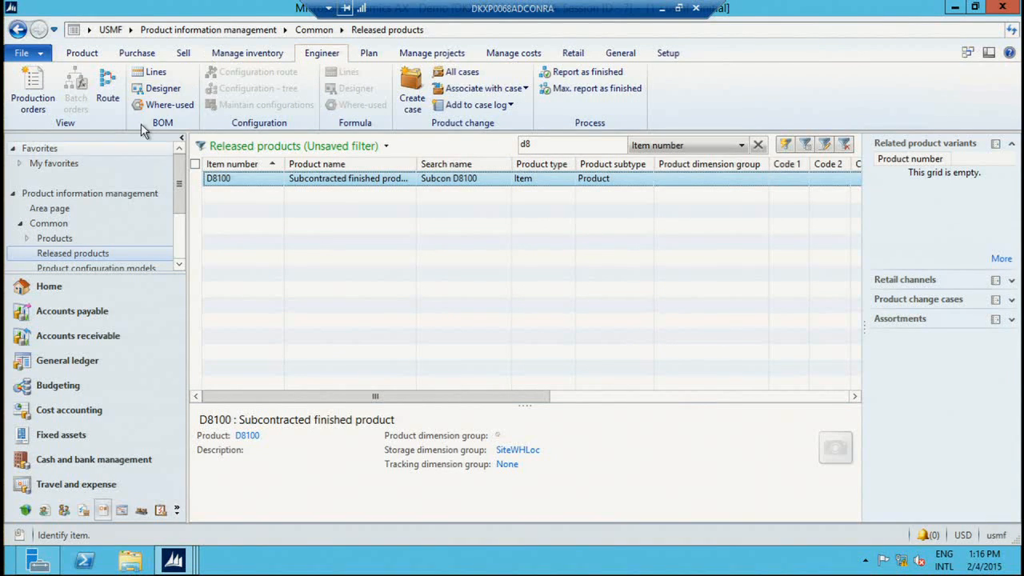
left_click(154, 72)
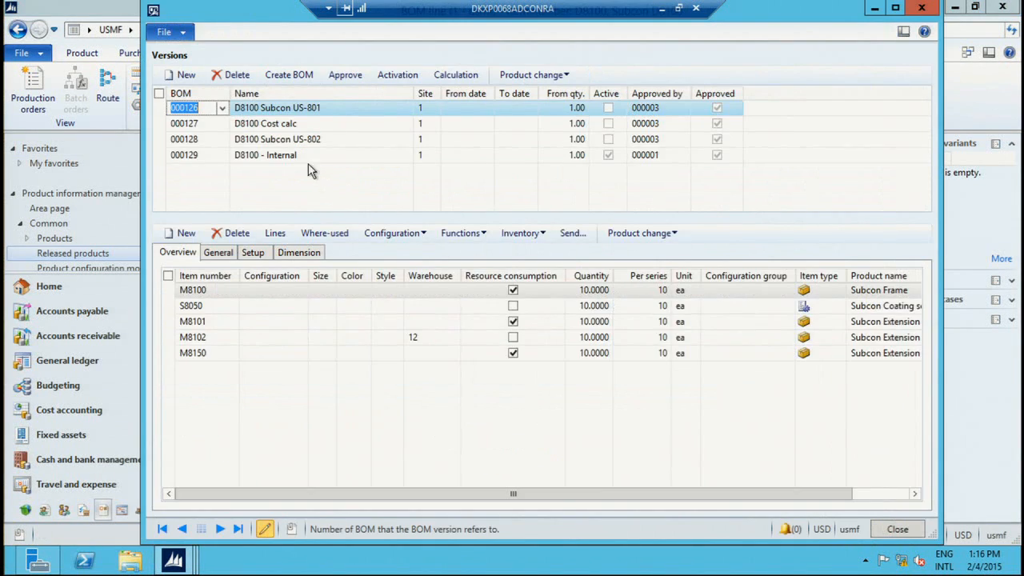
left_click(279, 156)
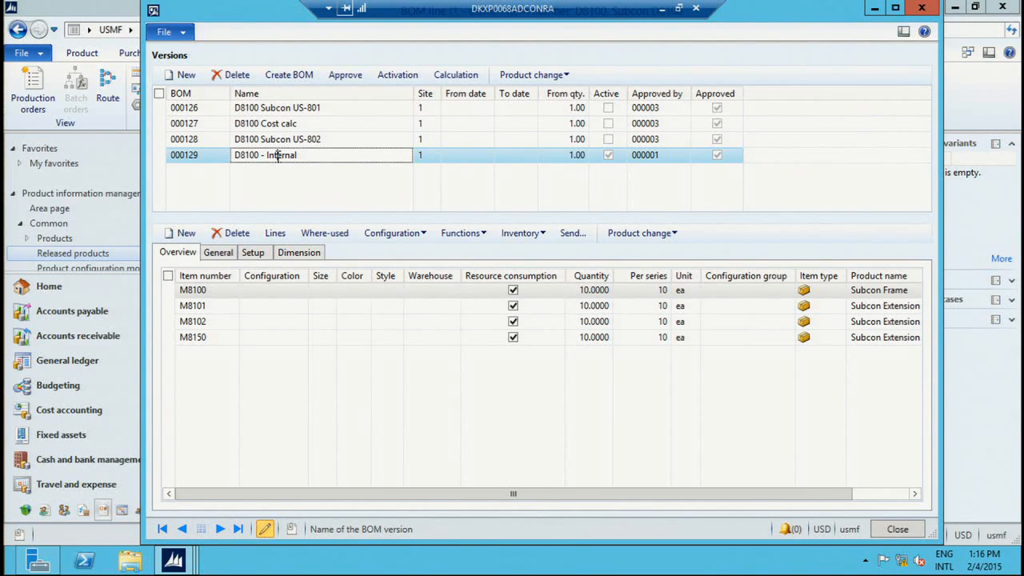
left_click(250, 109)
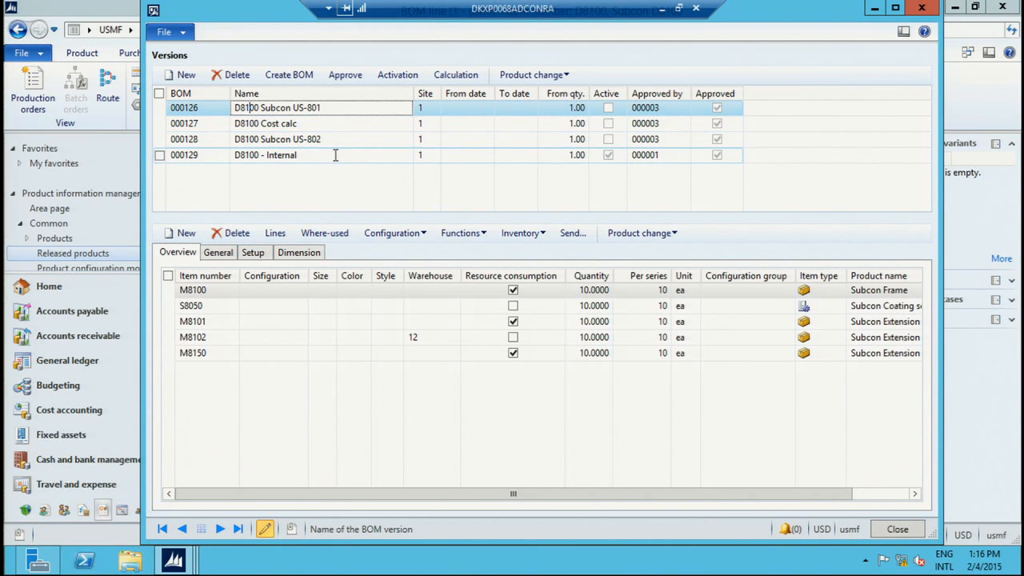
Step: Examine service item S8050 in the Subcon US-801 BOM, including its line type, vendor account and operation number
left_click(196, 307)
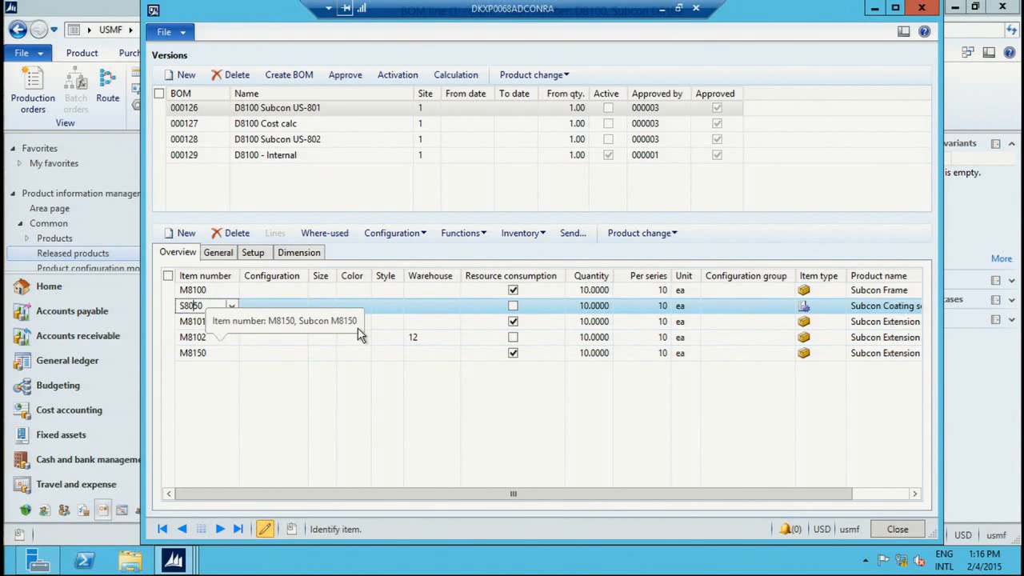
left_click(263, 321)
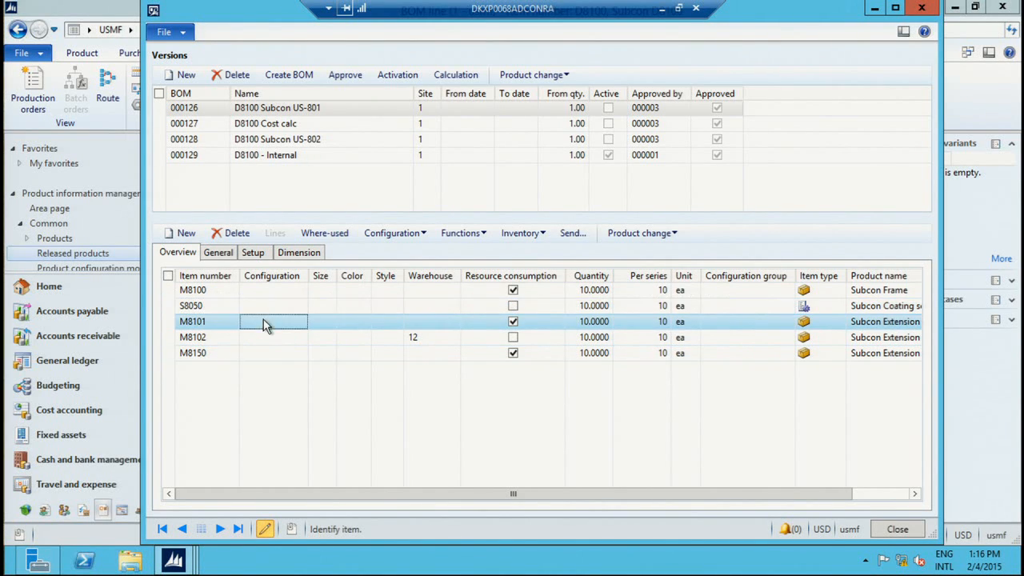
left_click(267, 308)
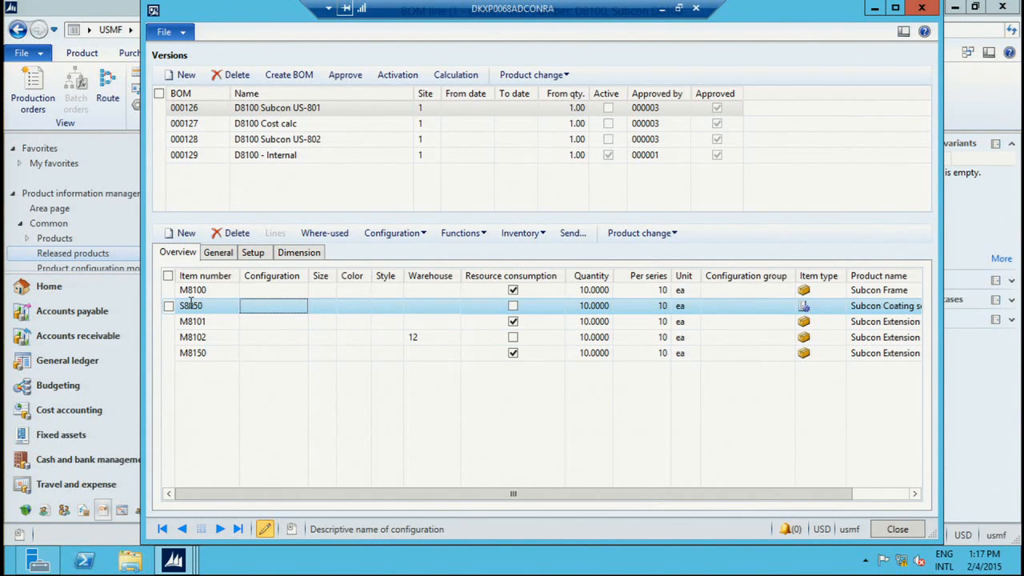
left_click(221, 253)
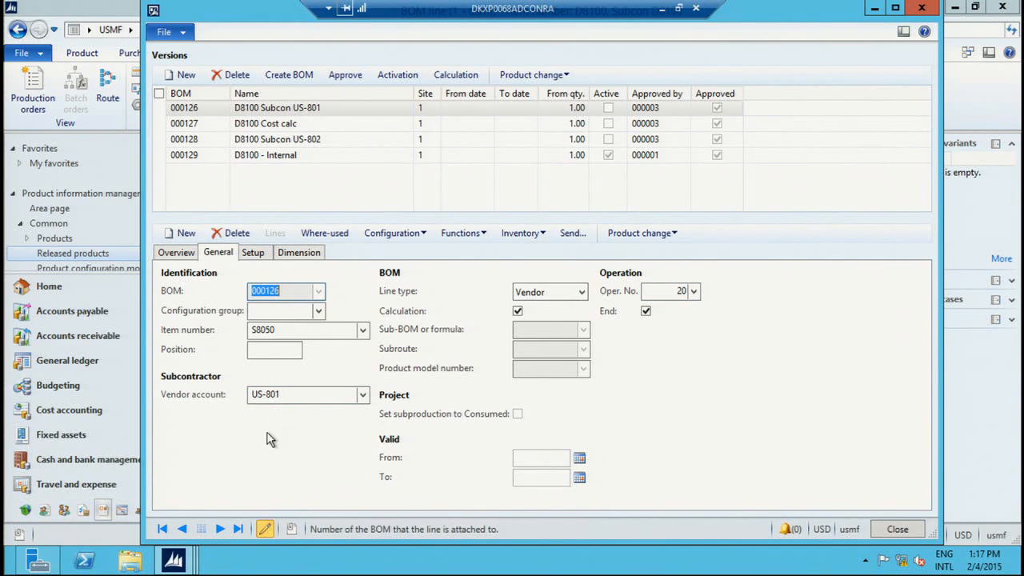
left_click(176, 253)
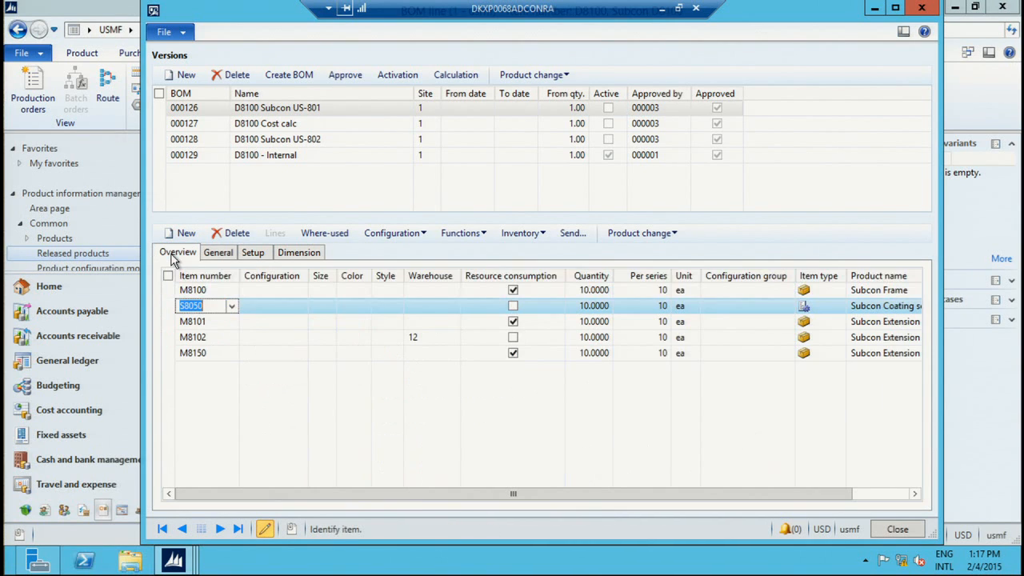
Step: Examine item M8150's general details in the Subcon US-802 BOM and the S8050 line in the Cost calc BOM, and close the form
left_click(197, 140)
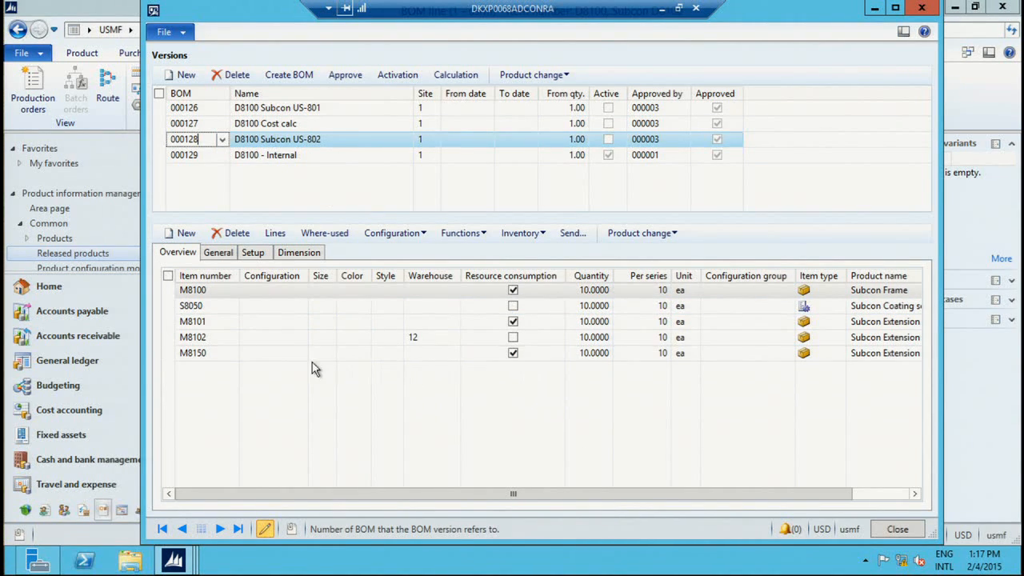
left_click(197, 353)
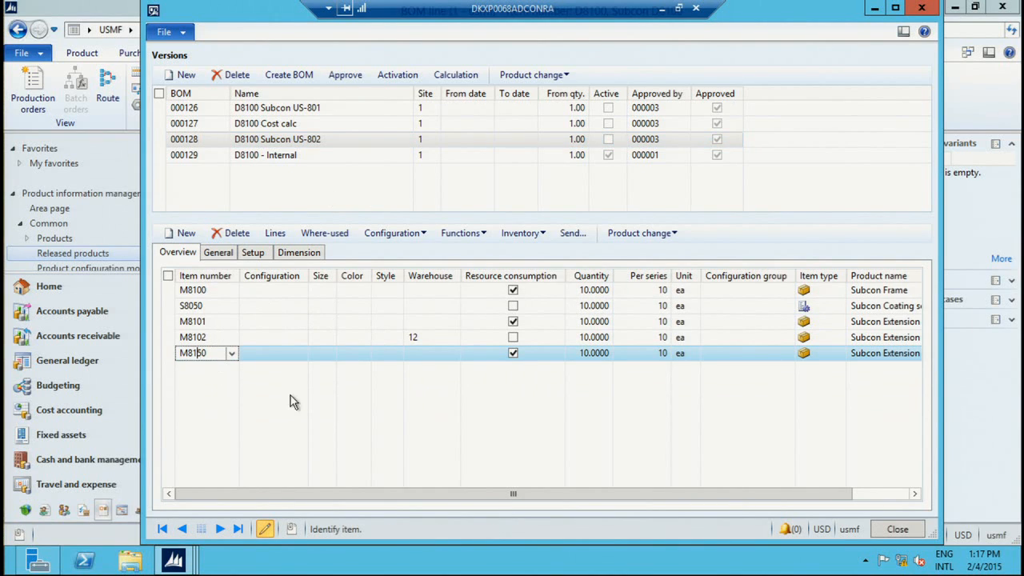
left_click(220, 254)
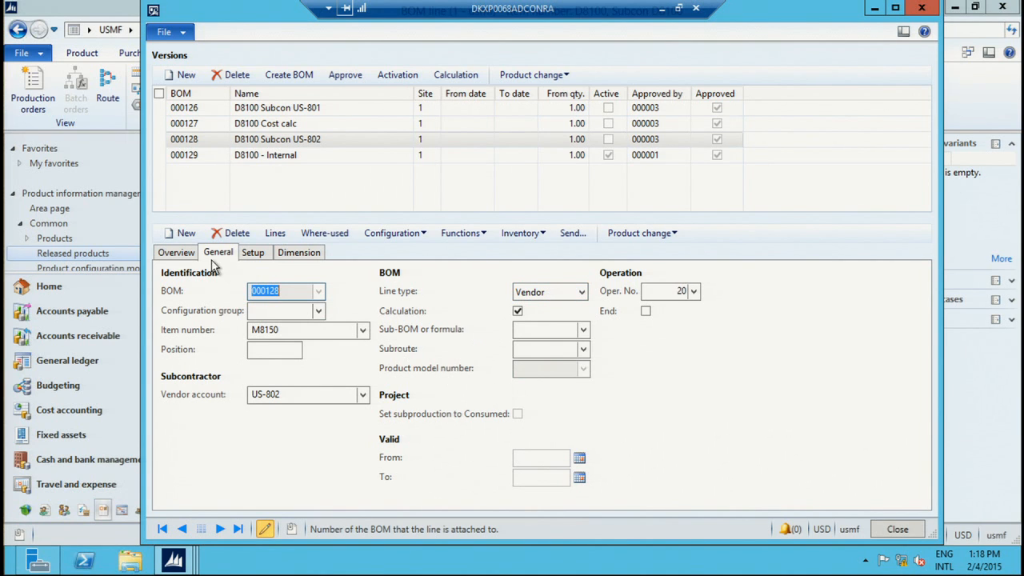
left_click(176, 253)
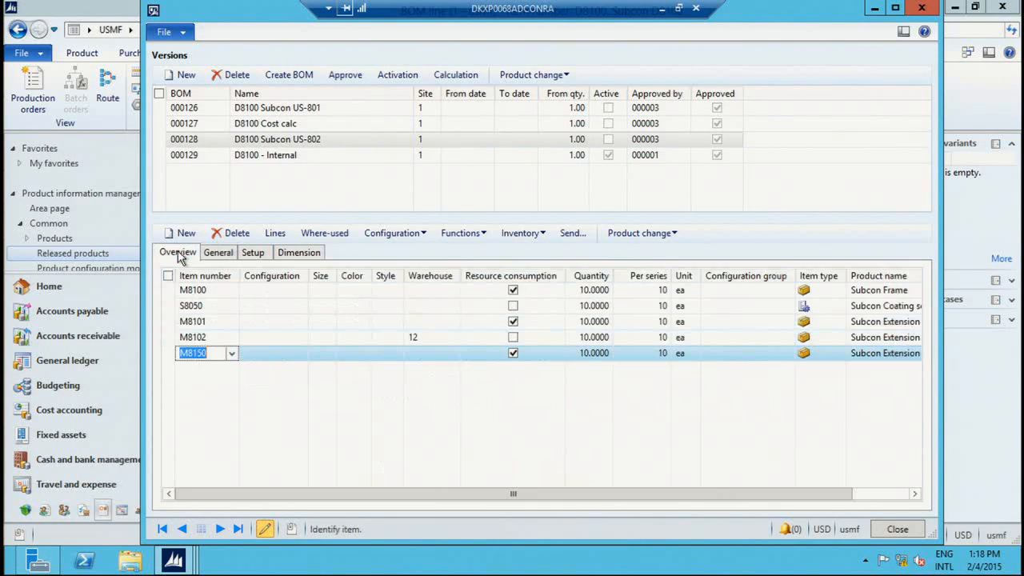
left_click(184, 123)
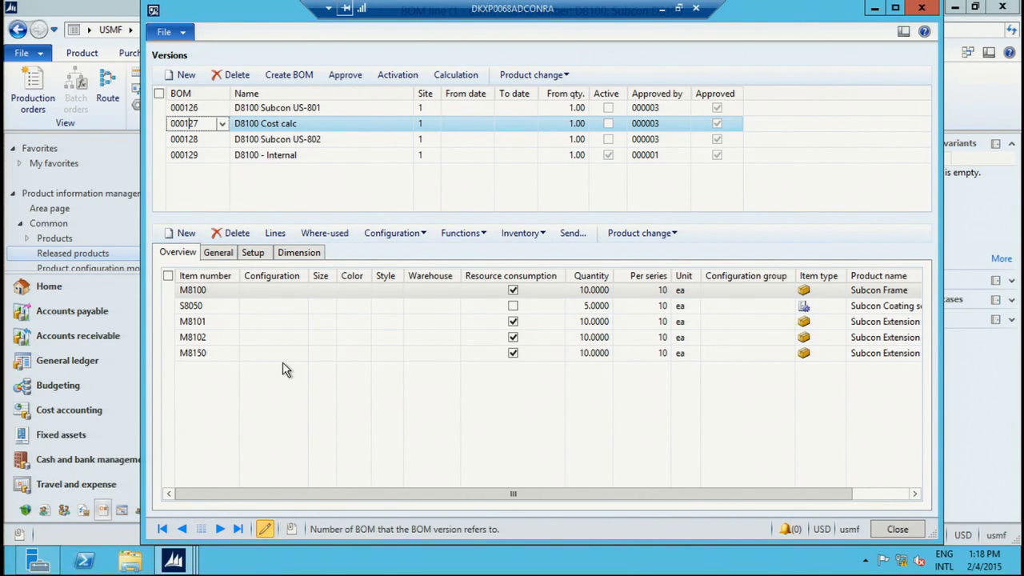
left_click(196, 307)
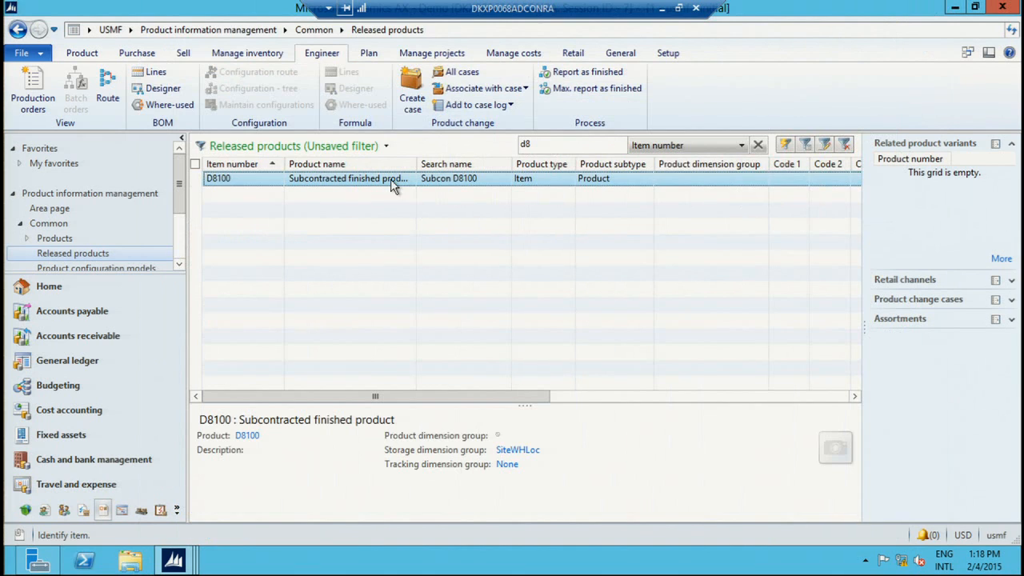
Step: Open the route of D8100 and examine the resource requirements of operation 20, Subcon Ct, in the Internal version
left_click(118, 94)
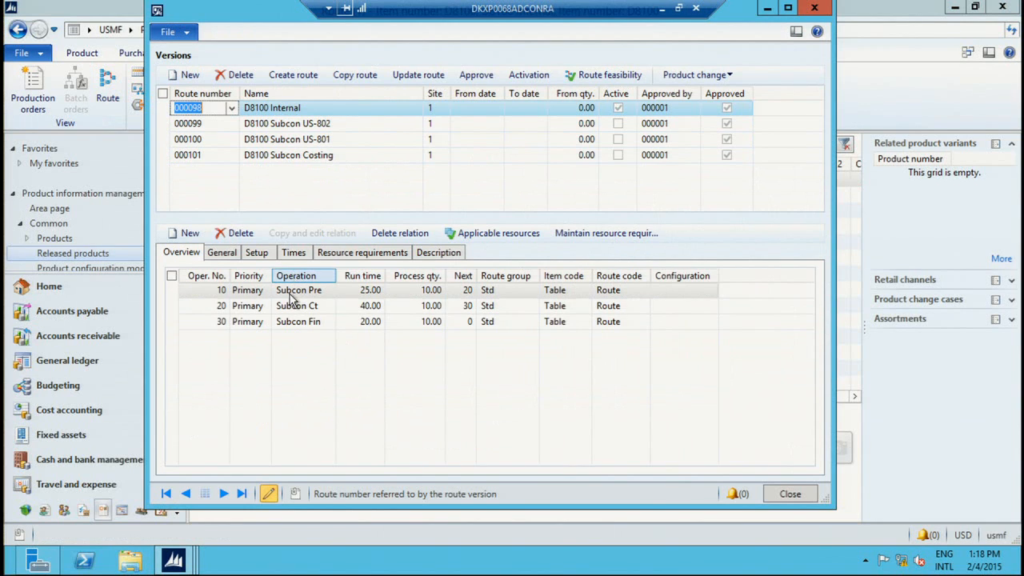
left_click(244, 306)
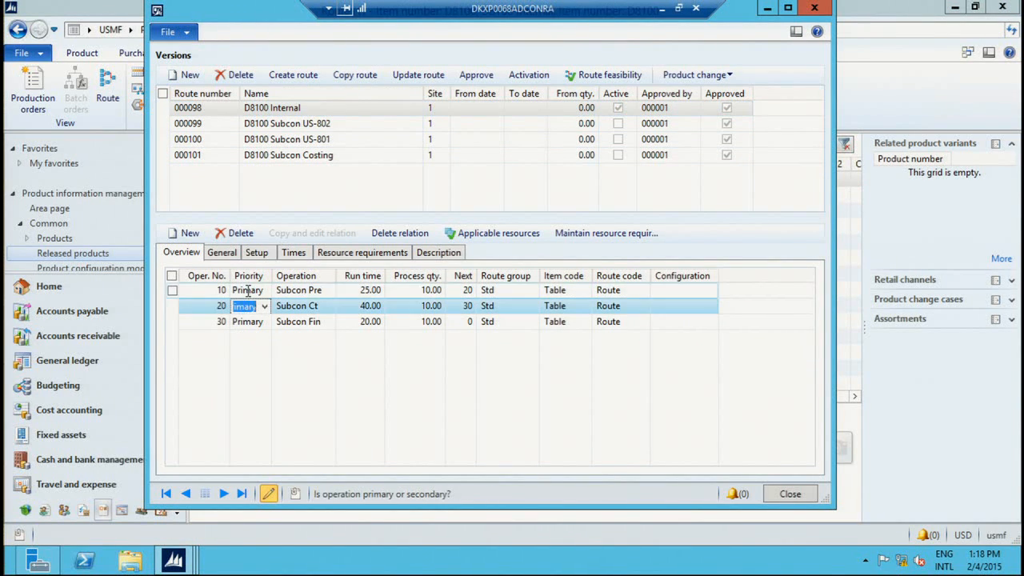
left_click(247, 291)
left_click(241, 308)
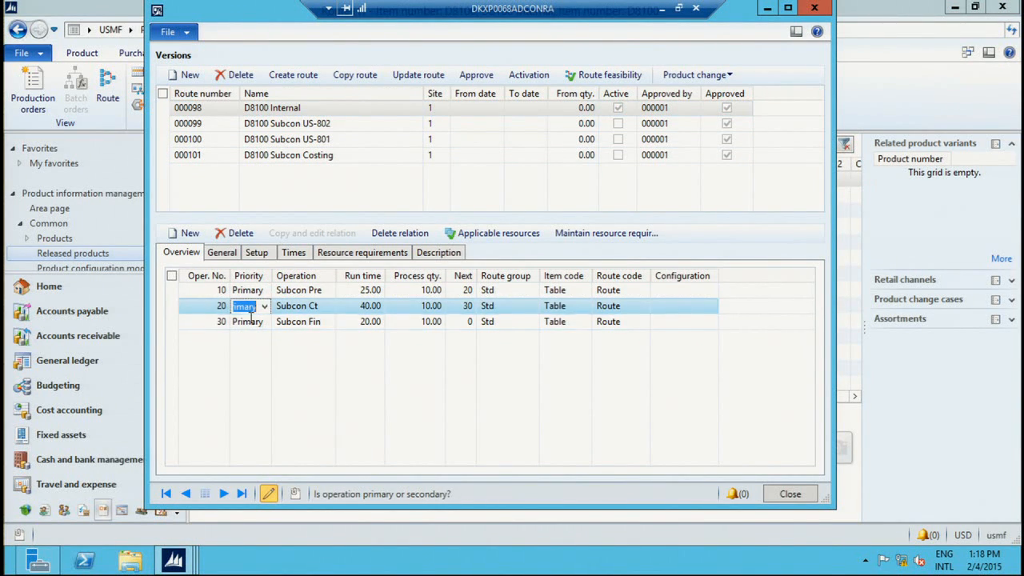
left_click(309, 309)
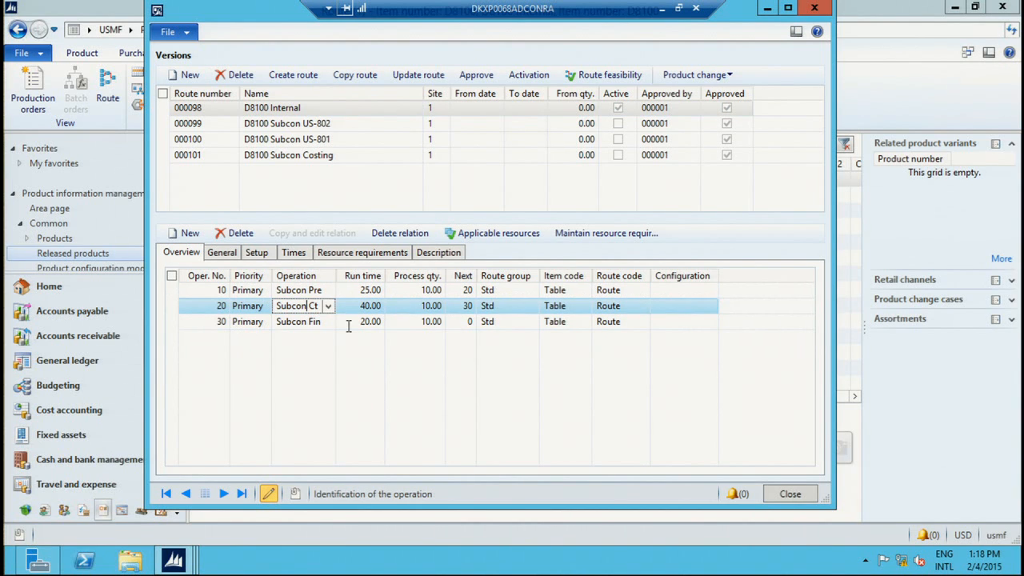
left_click(384, 255)
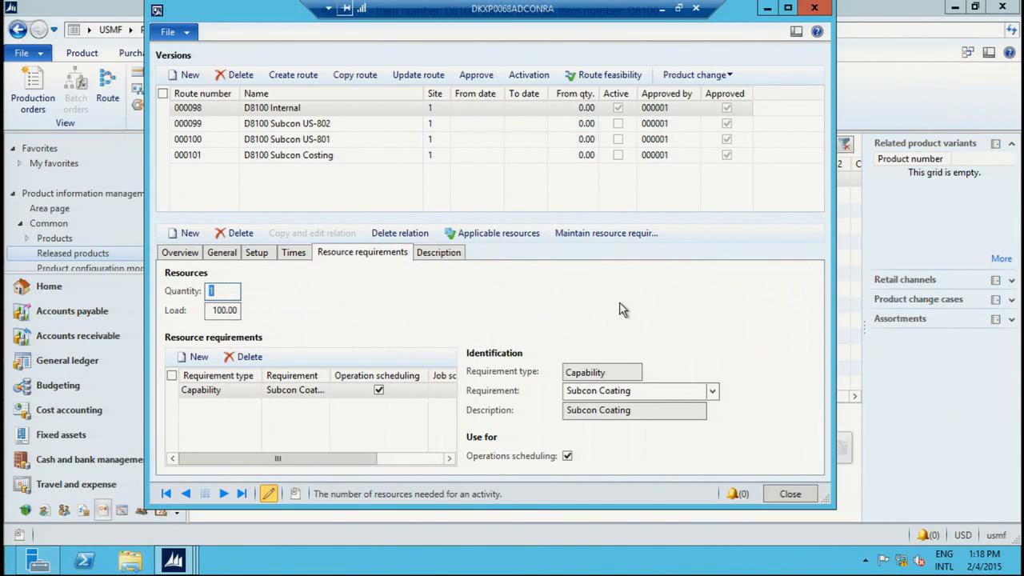
Step: List the applicable resources for operation 20 of the Internal route, and examine operation Subcon Ct in the Subcon US-801 route version
left_click(510, 234)
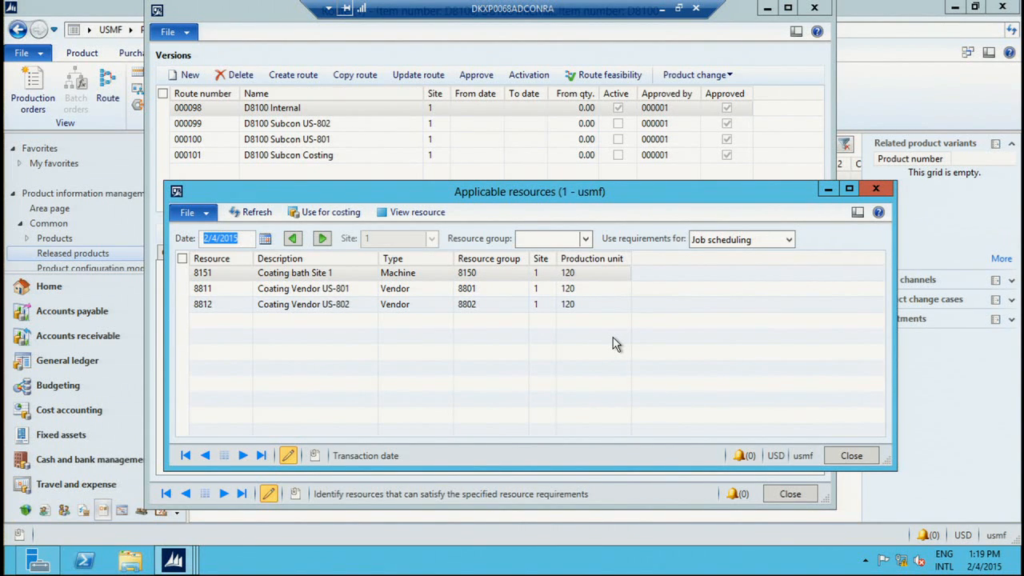
left_click(876, 189)
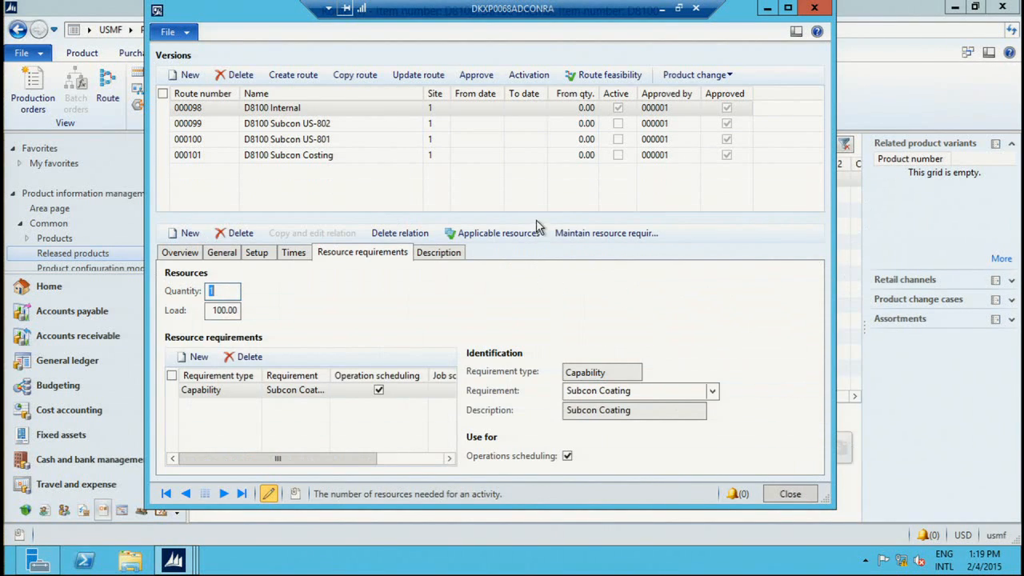
left_click(206, 125)
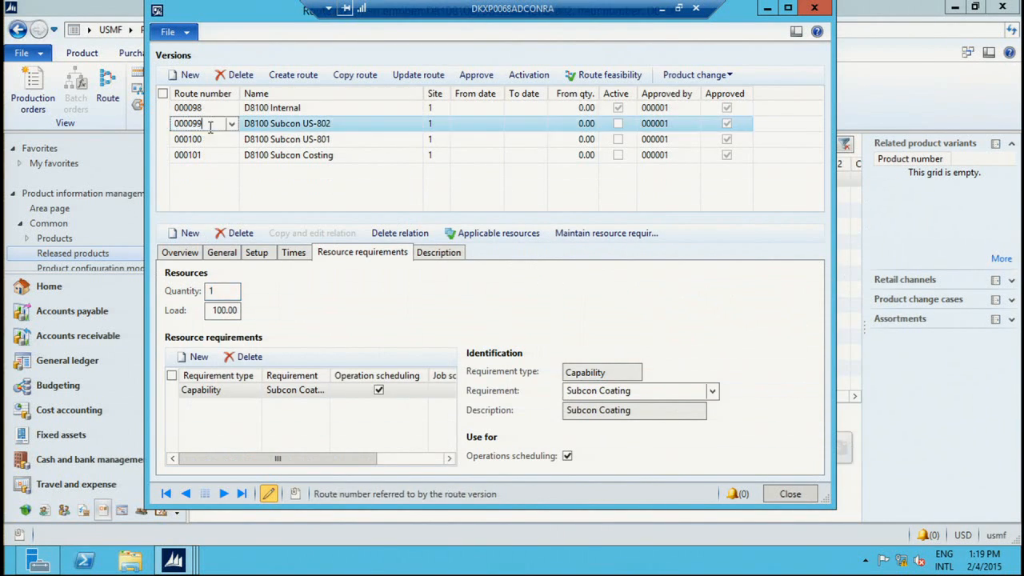
left_click(209, 140)
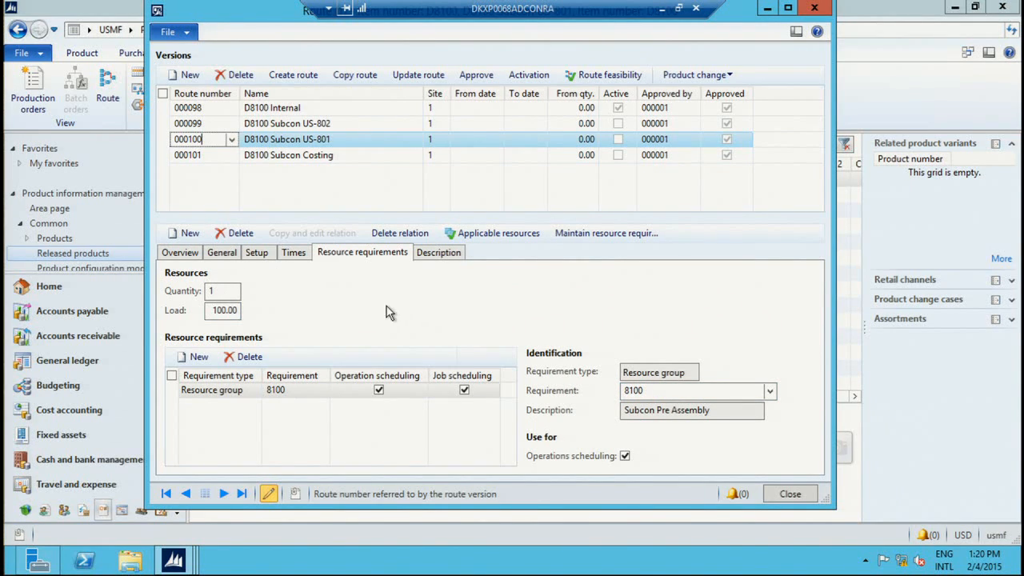
left_click(179, 254)
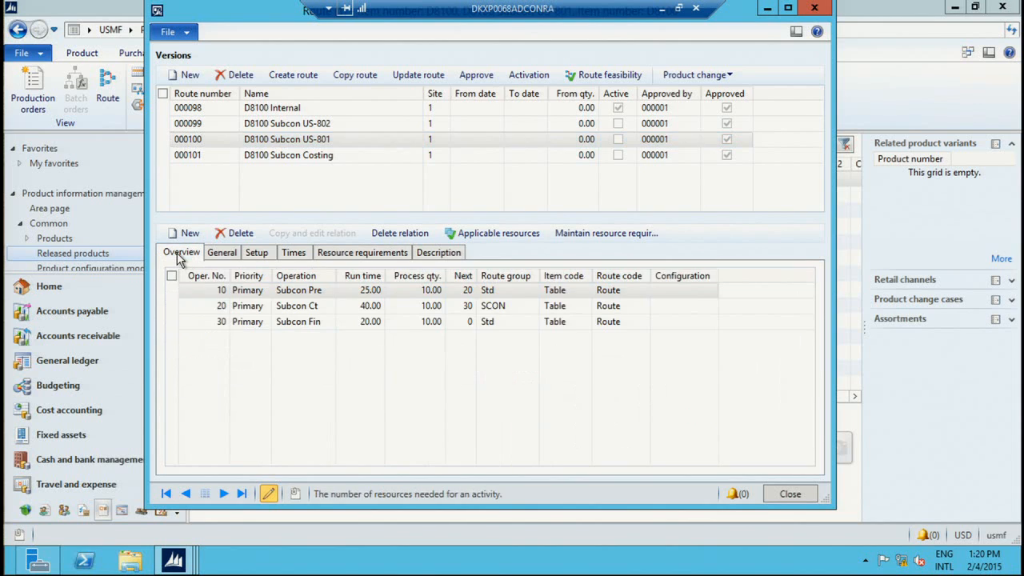
left_click(326, 308)
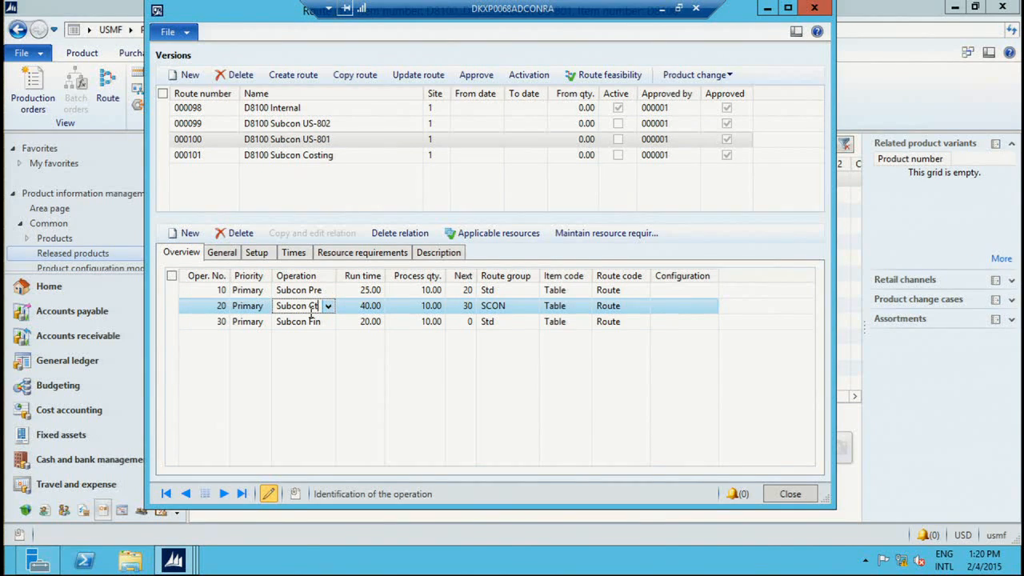
Step: Examine the Subcon Ct and Subcon Ct2 operations in the D8100 Subcon Costing route version, and close the route form
left_click(220, 155)
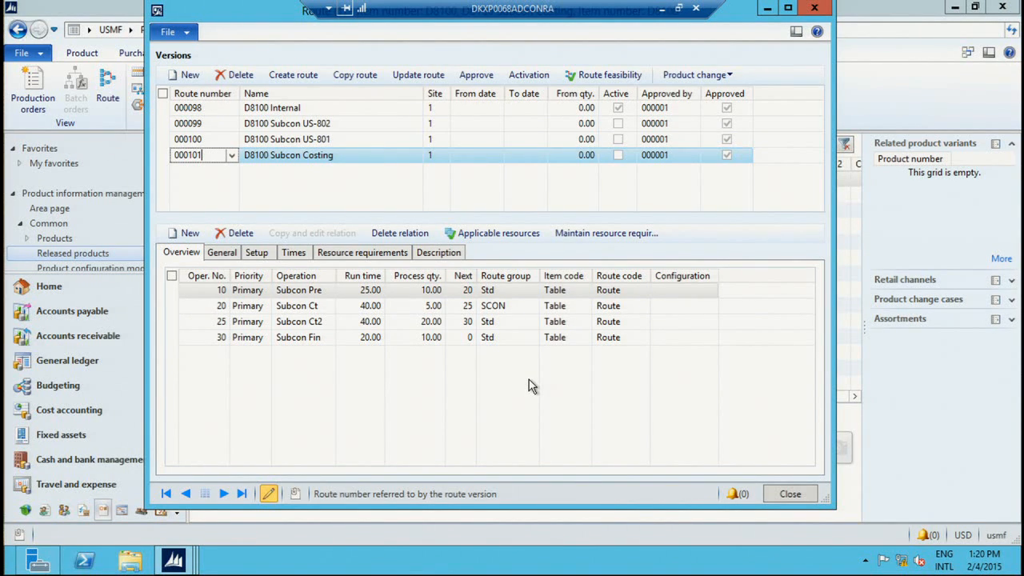
left_click(321, 307)
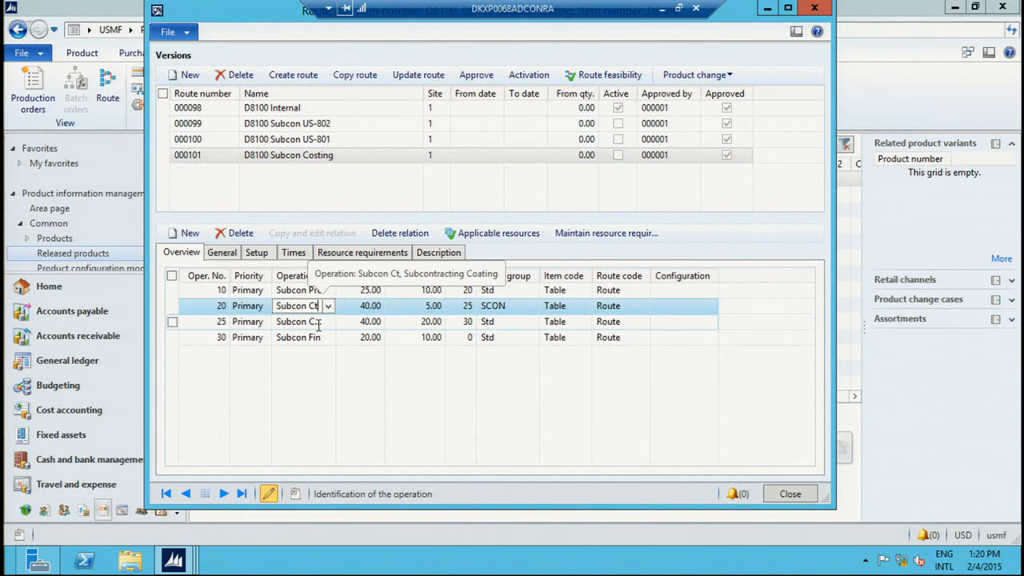
left_click(320, 321)
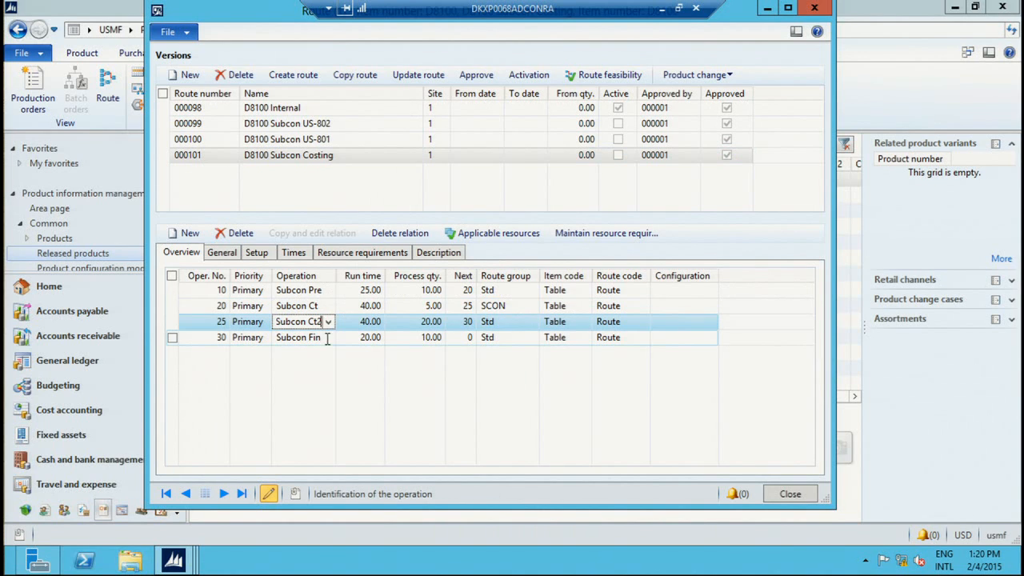
left_click(302, 307)
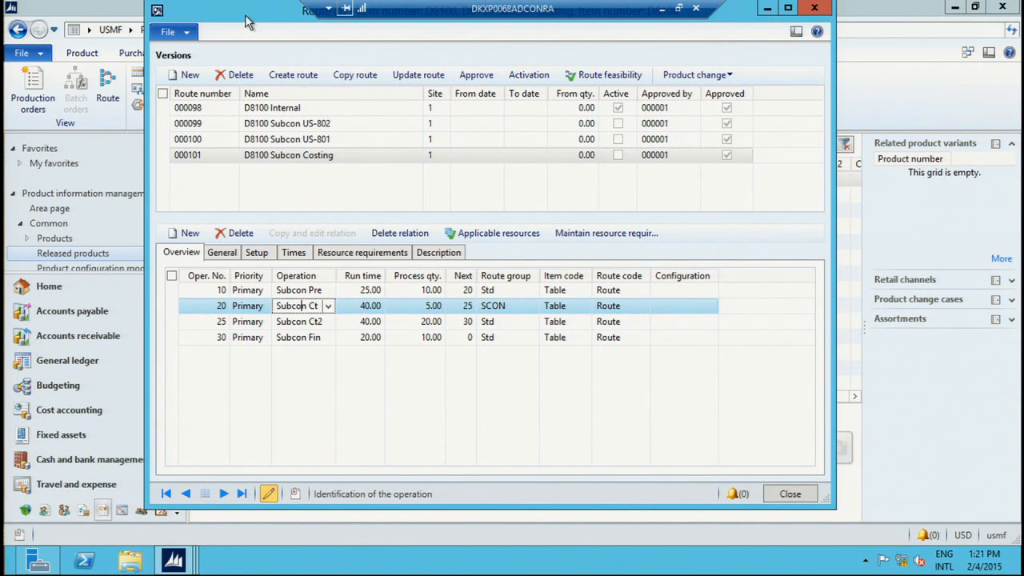
left_click_drag(241, 19, 231, 71)
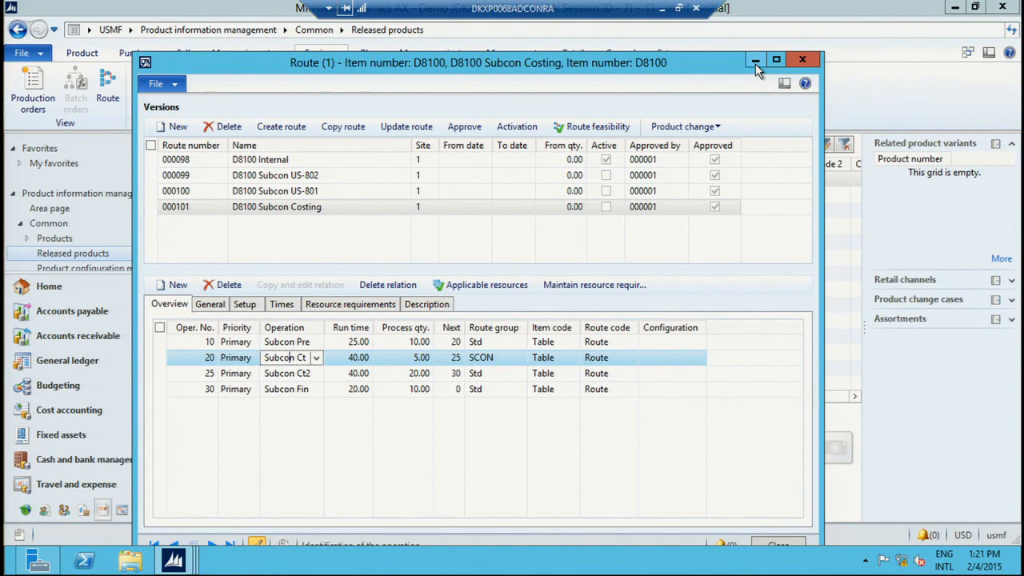
left_click(802, 62)
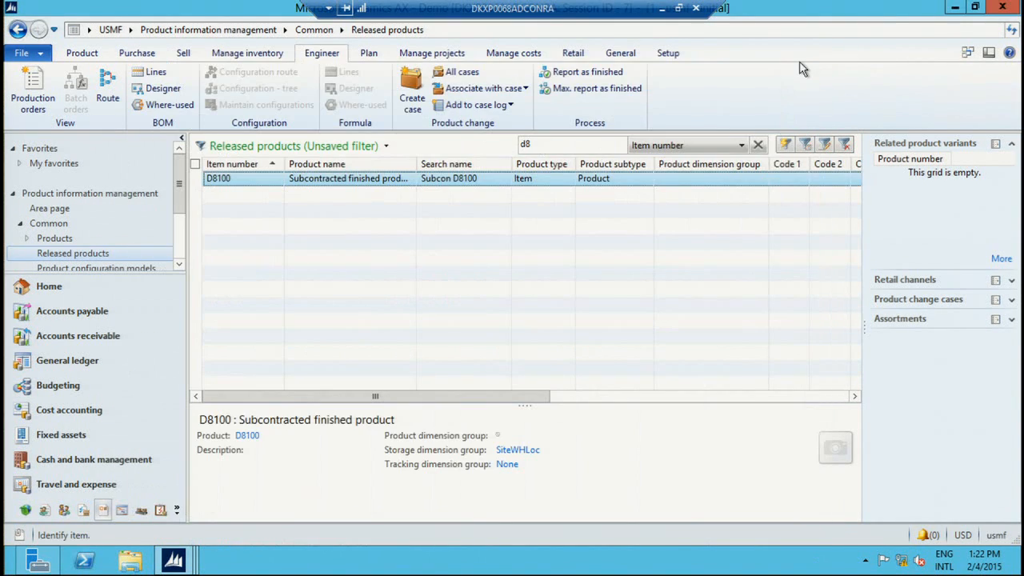
Step: Go to Inventory management and open the costing version setup
left_click(176, 510)
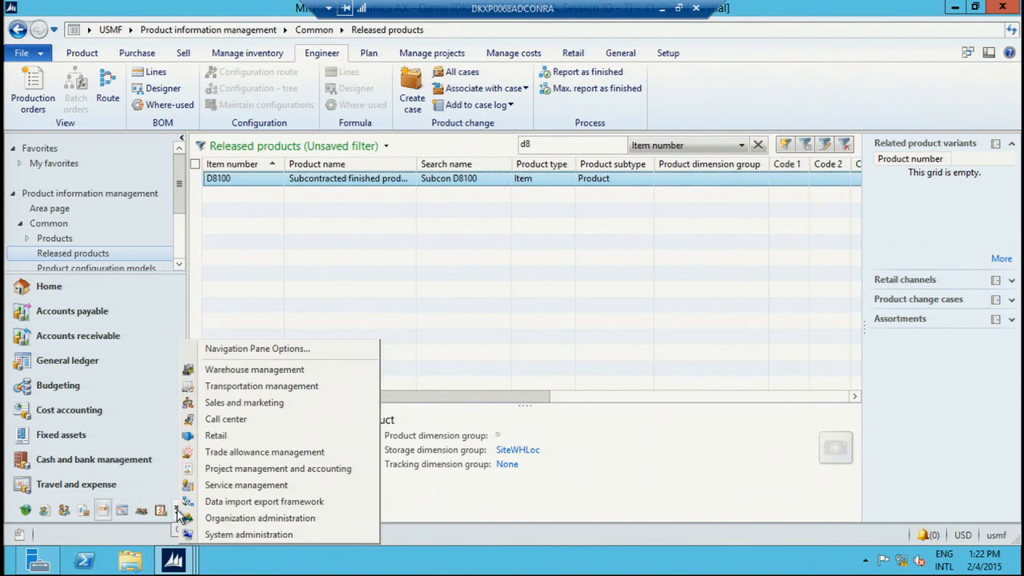
left_click(161, 514)
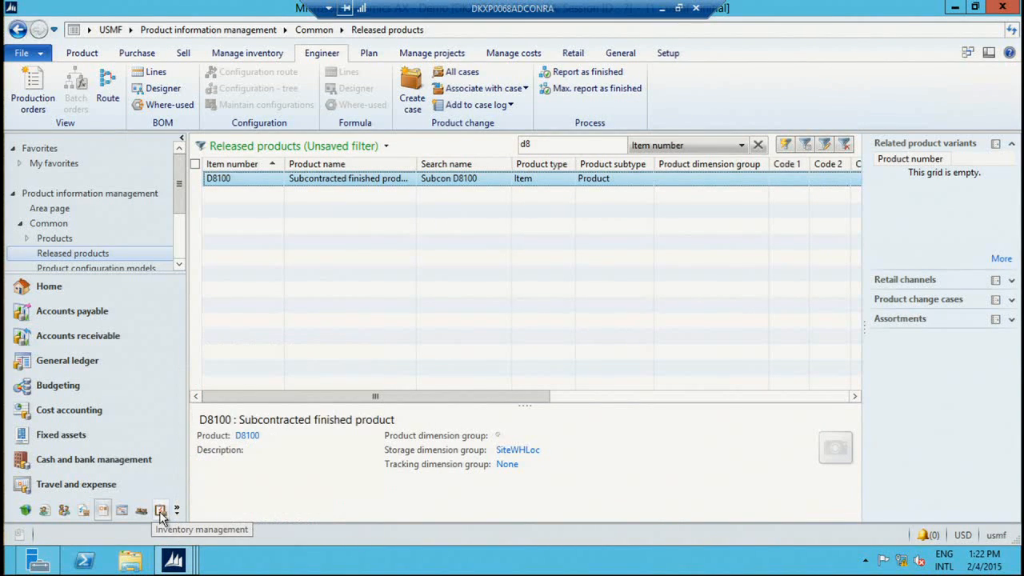
left_click(161, 512)
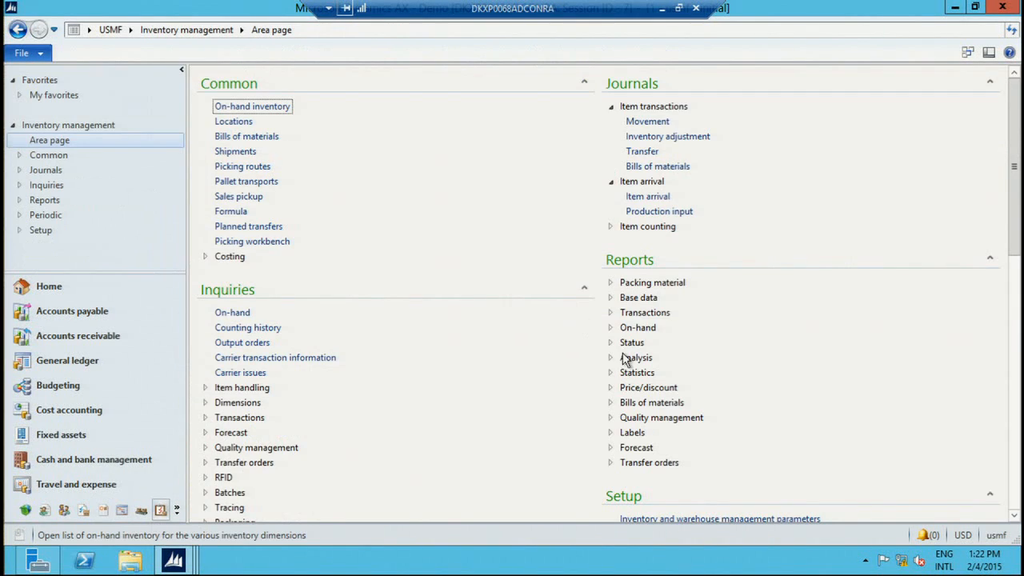
left_click_drag(1014, 172, 1015, 282)
left_click(670, 269)
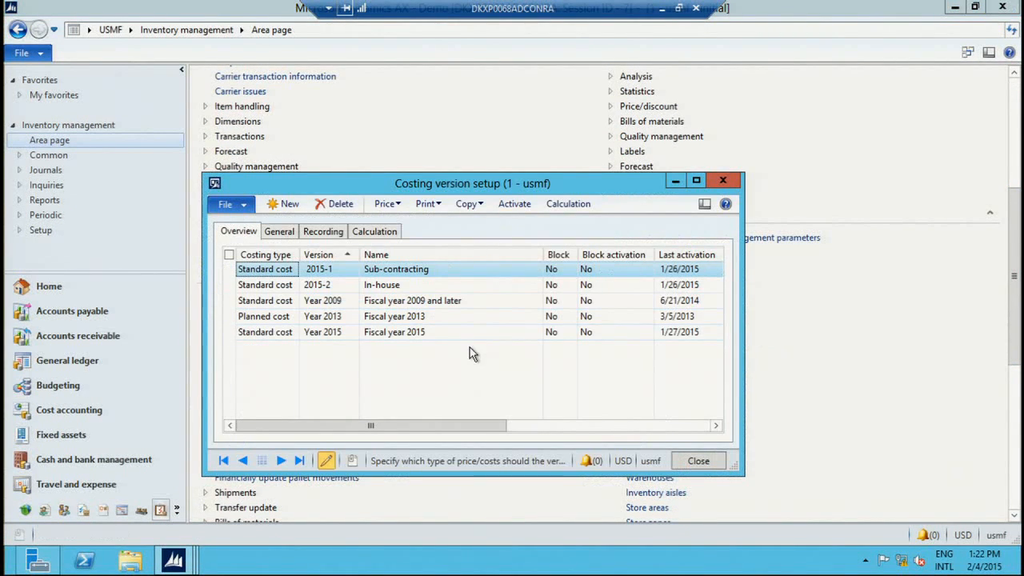
Step: Examine the active item price of D8100 in the Year 2015 costing version, and close the item prices
left_click(391, 333)
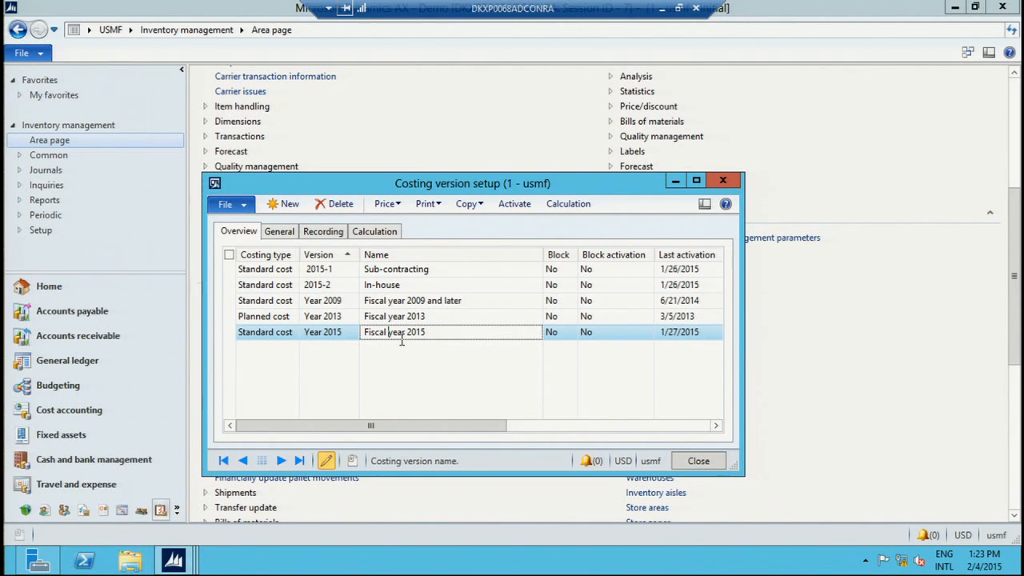
left_click(398, 207)
left_click(408, 221)
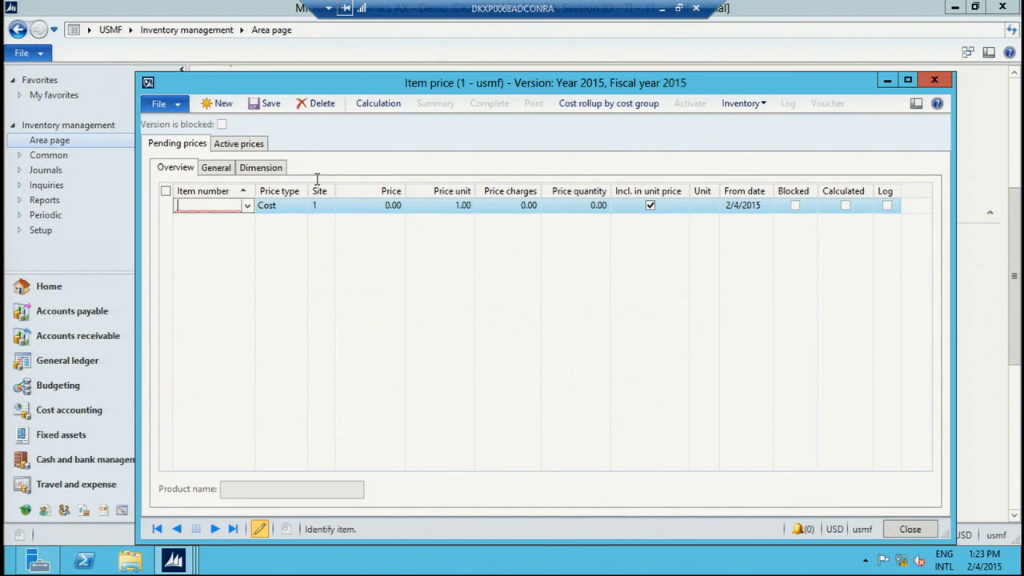
left_click(247, 146)
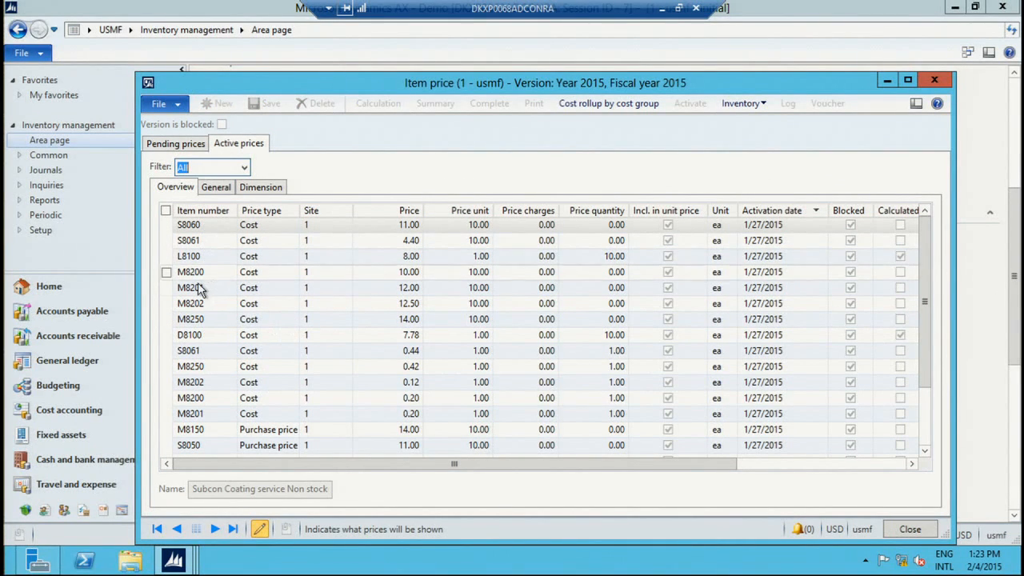
left_click(204, 336)
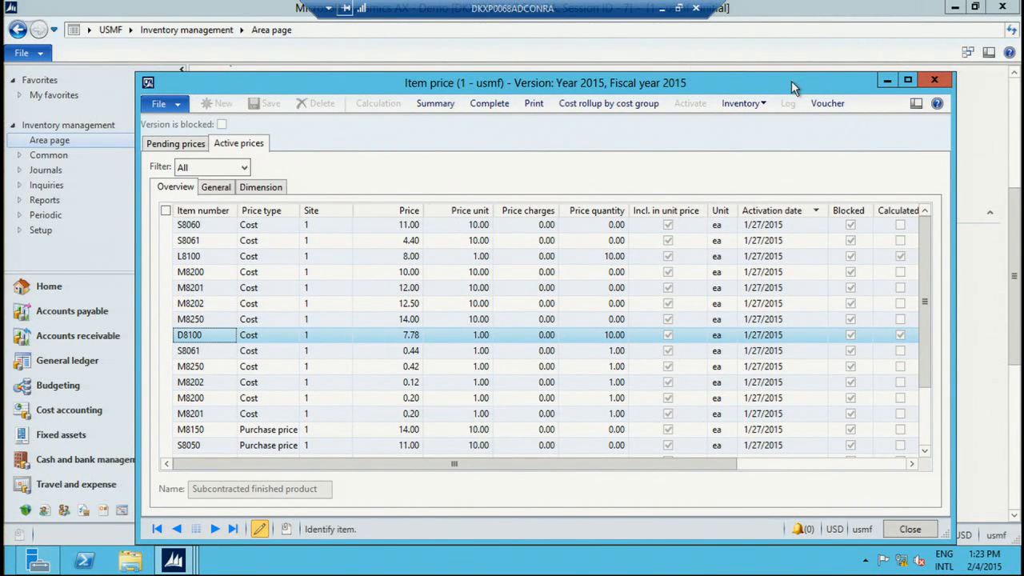
left_click(932, 81)
Step: Examine the pending item price of D8100 in the 2015-2 In-house costing version, and close the item prices
left_click(377, 285)
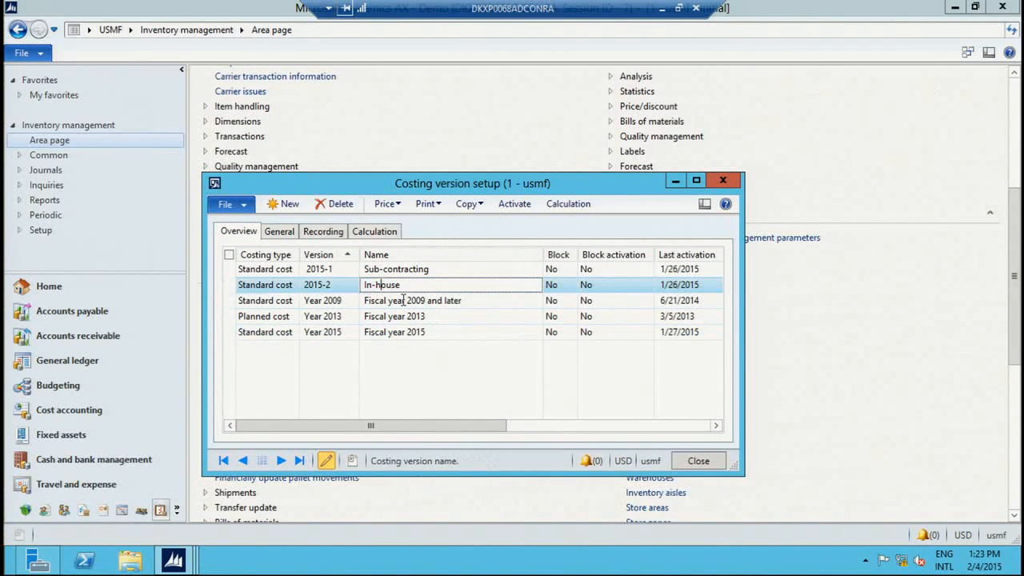
left_click(381, 208)
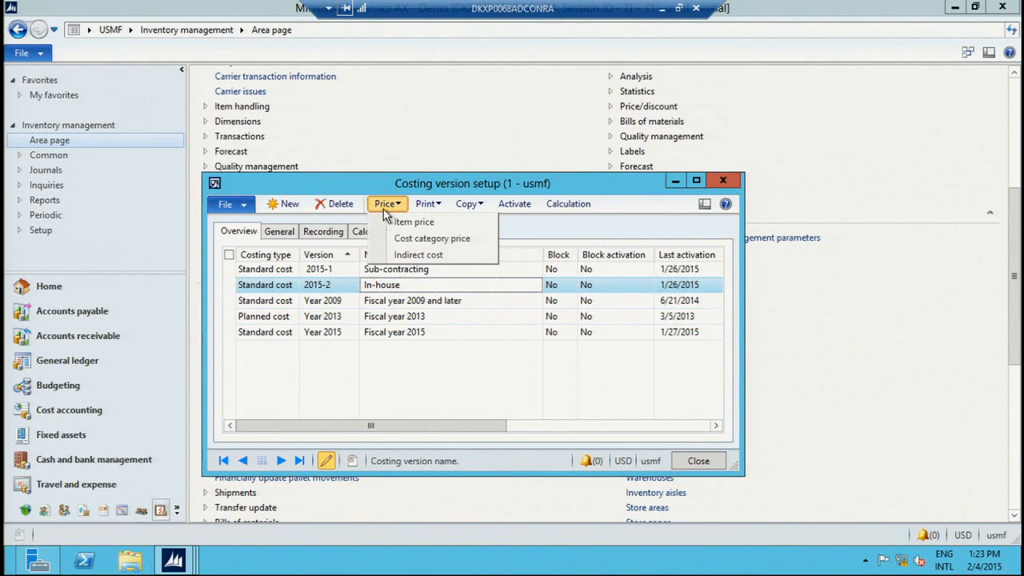
left_click(408, 224)
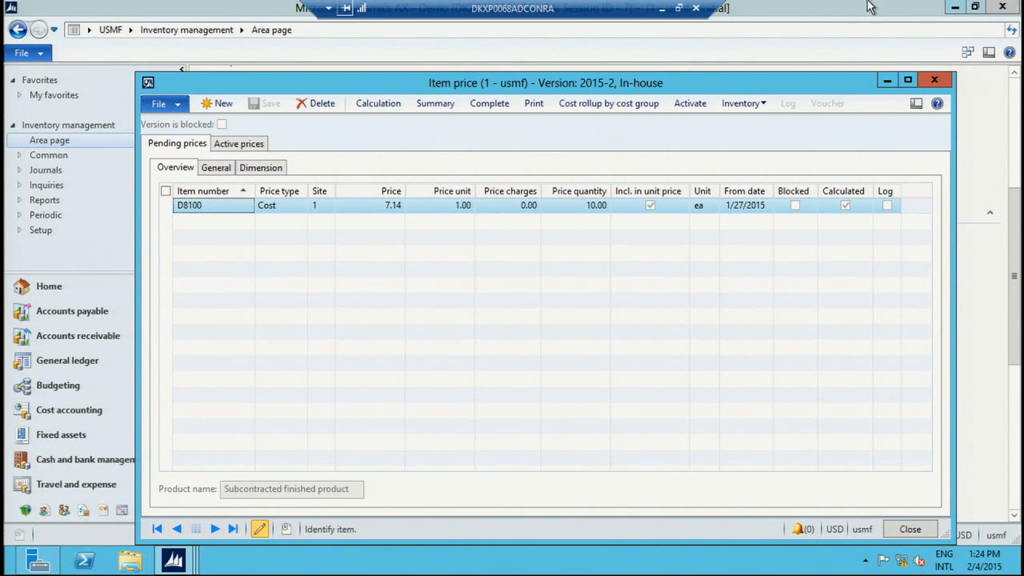
left_click_drag(651, 82, 632, 64)
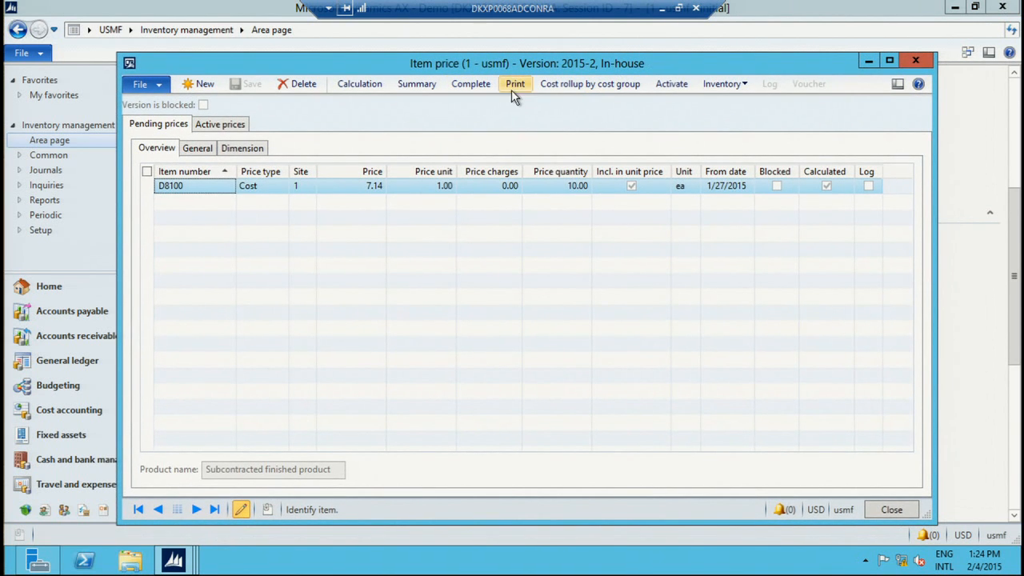
left_click(912, 61)
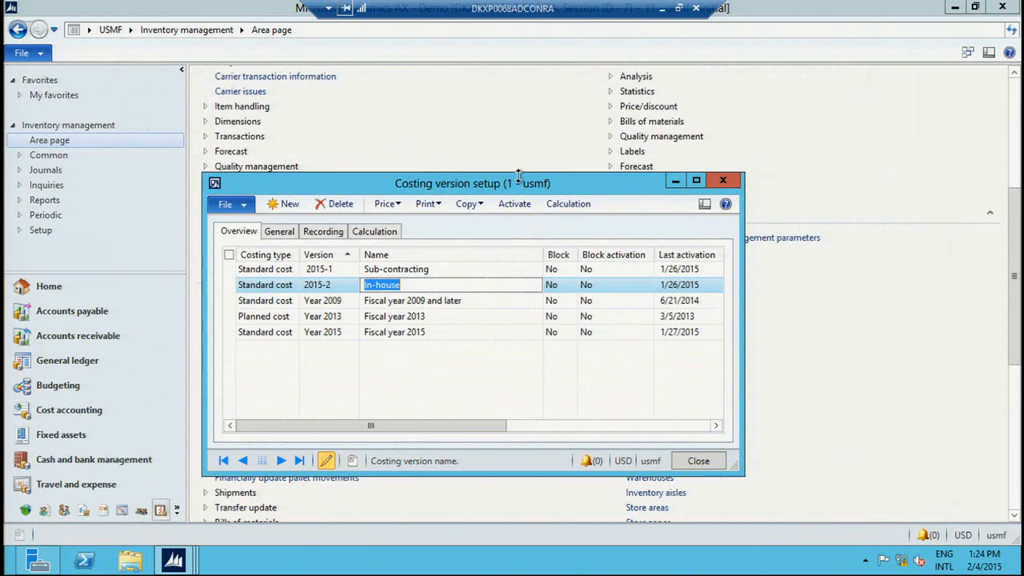
Step: Open the item price comparison for the In-house costing version and switch to the already generated Compare item prices report for D8100
left_click(425, 205)
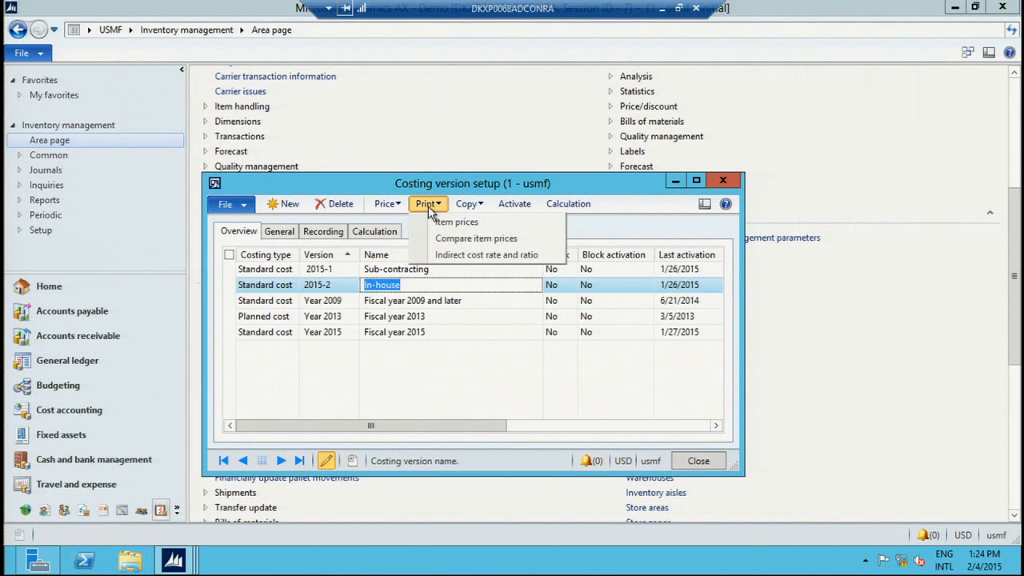
left_click(456, 241)
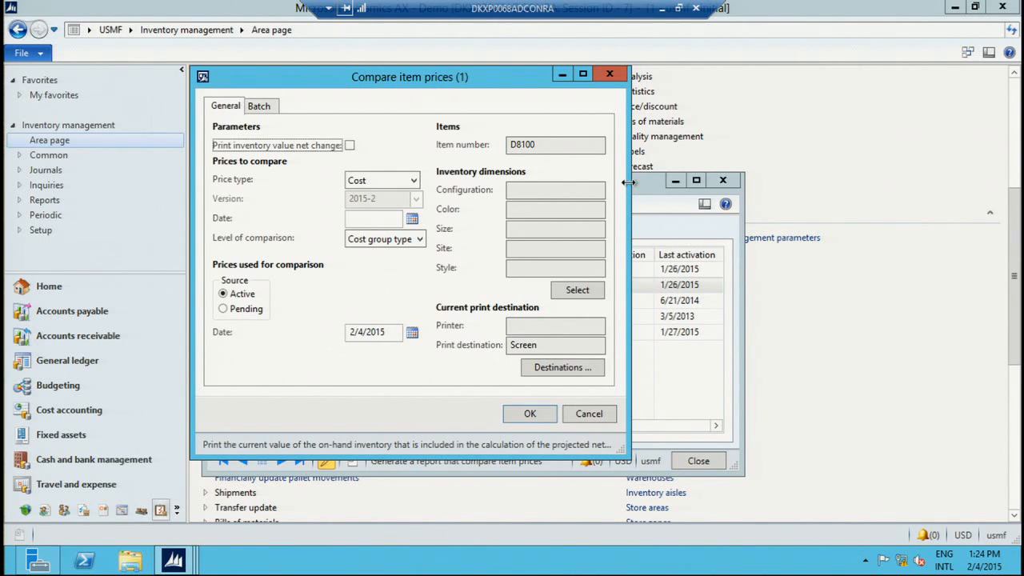
left_click(173, 560)
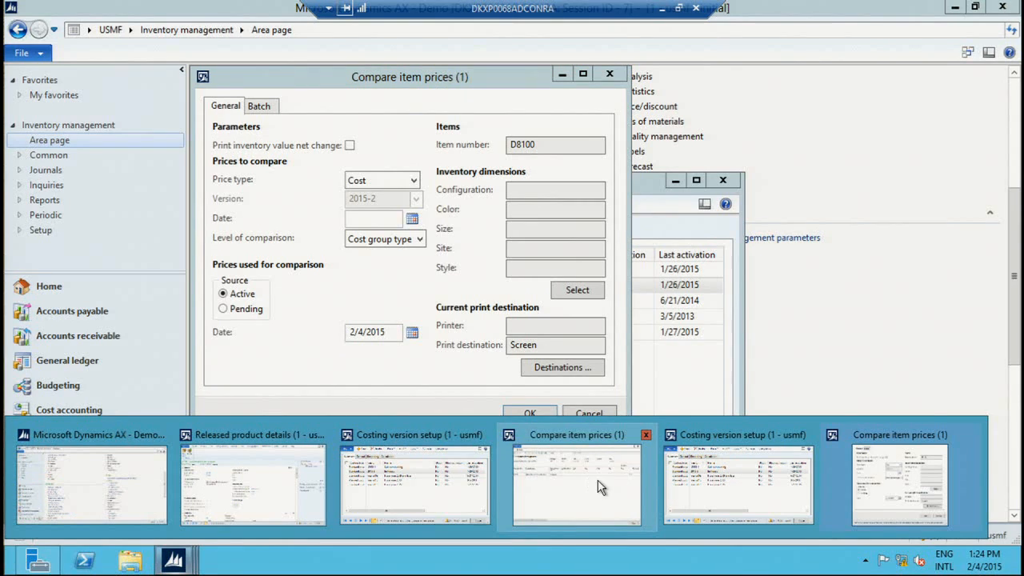
mouse_move(641, 484)
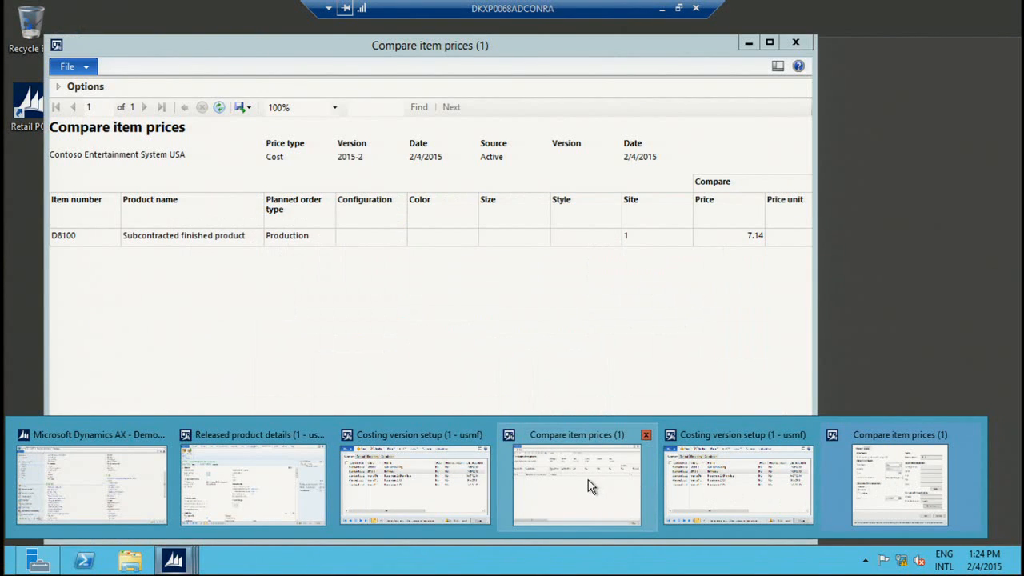
left_click(588, 486)
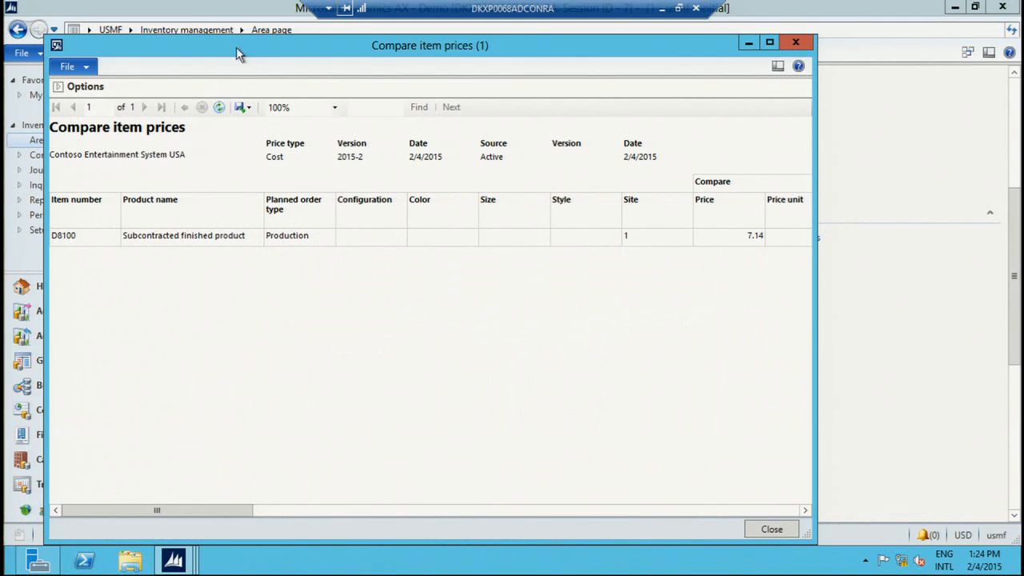
Step: Examine the cost breakdown, net change and change percentage columns for D8100 in the Compare item prices report
left_click_drag(238, 48, 208, 32)
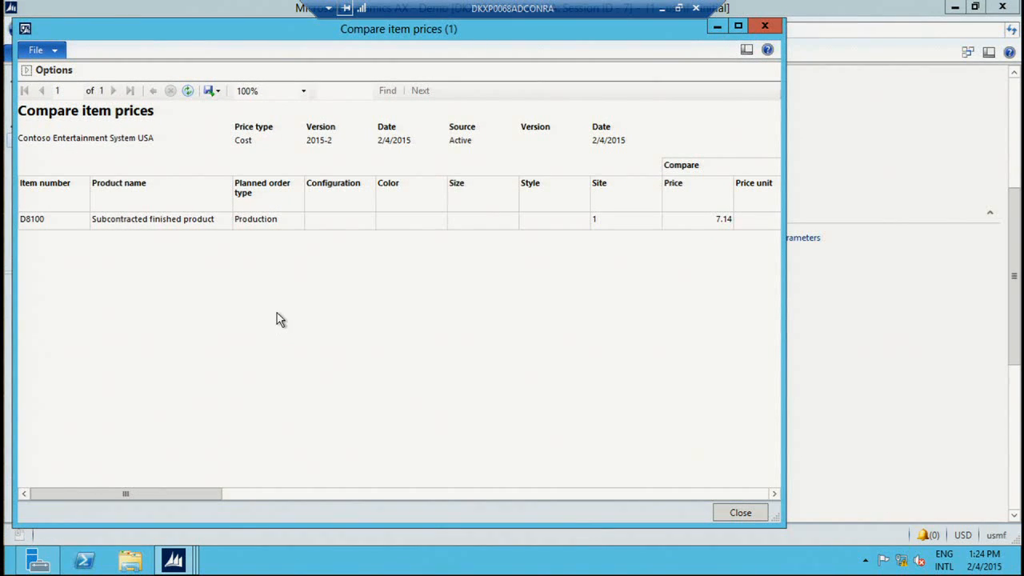
left_click_drag(159, 492, 652, 493)
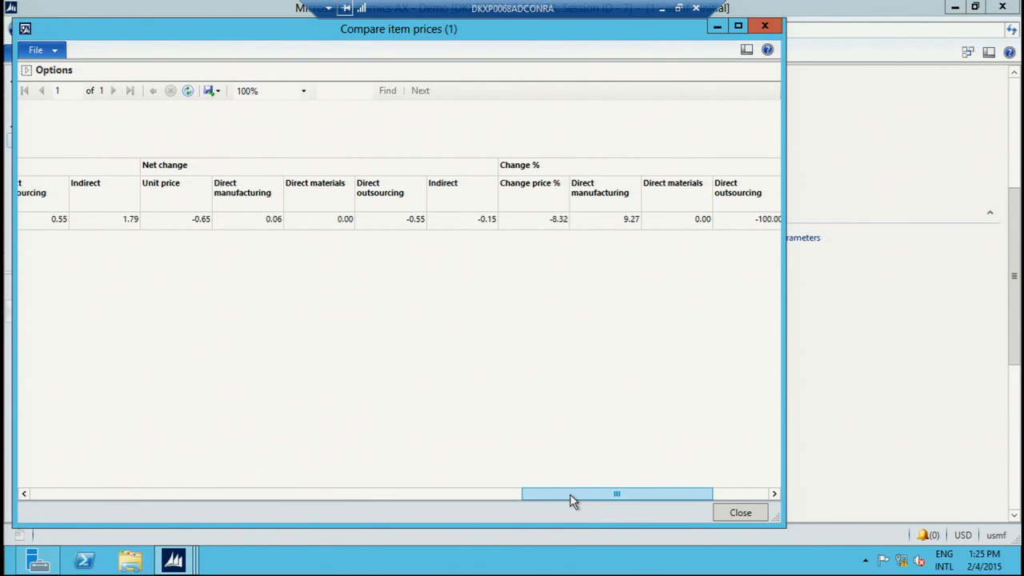
left_click_drag(570, 494, 416, 485)
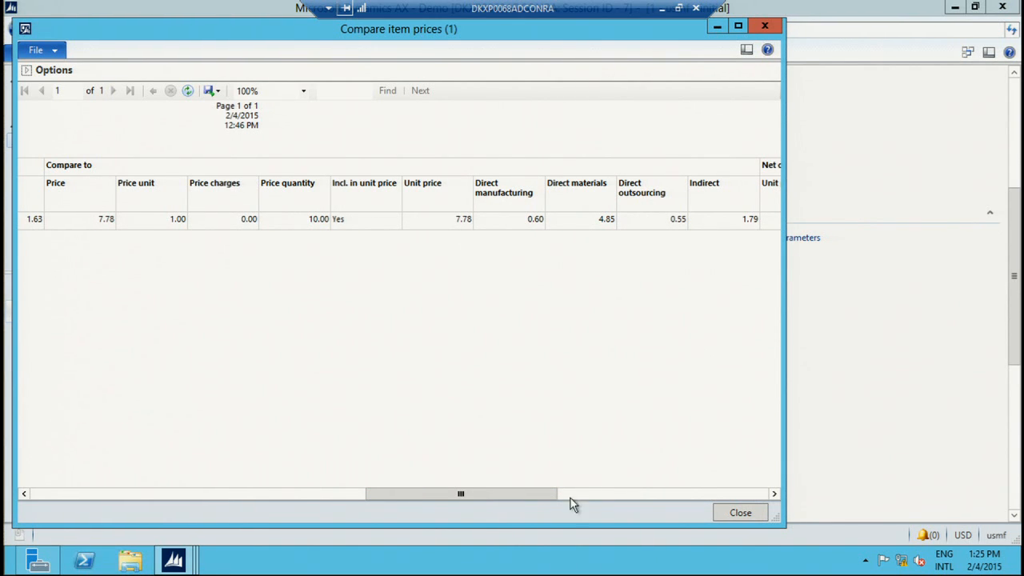
left_click_drag(517, 494, 448, 489)
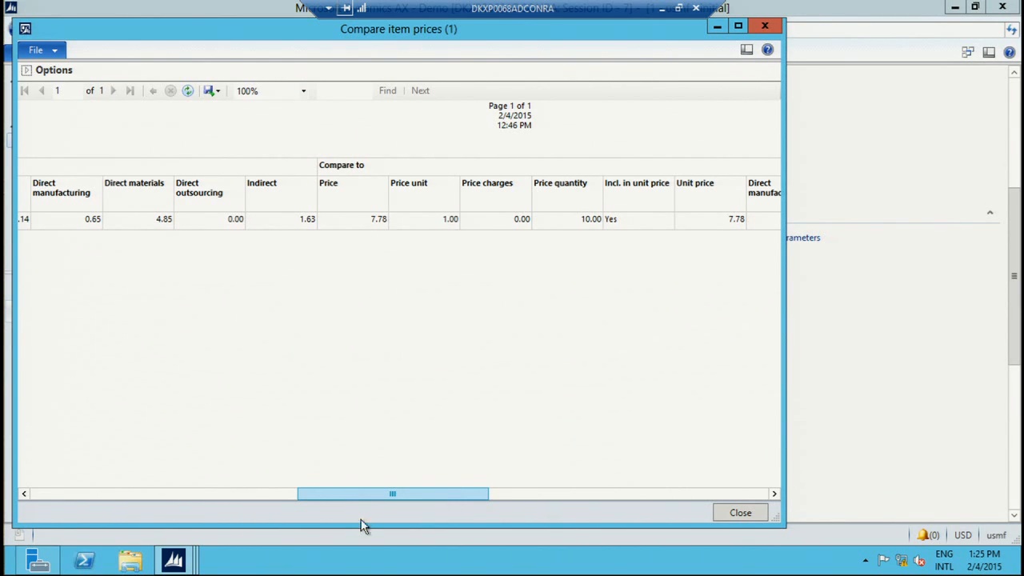
left_click_drag(640, 26, 670, 54)
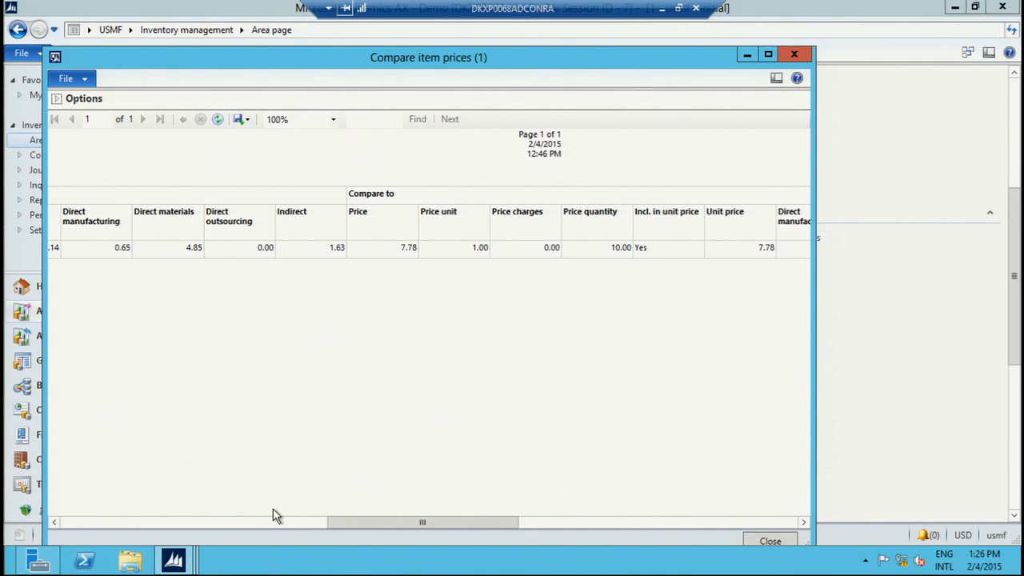
Step: Close the open Compare item prices and Costing version setup windows, along with the Released product details window
left_click(178, 559)
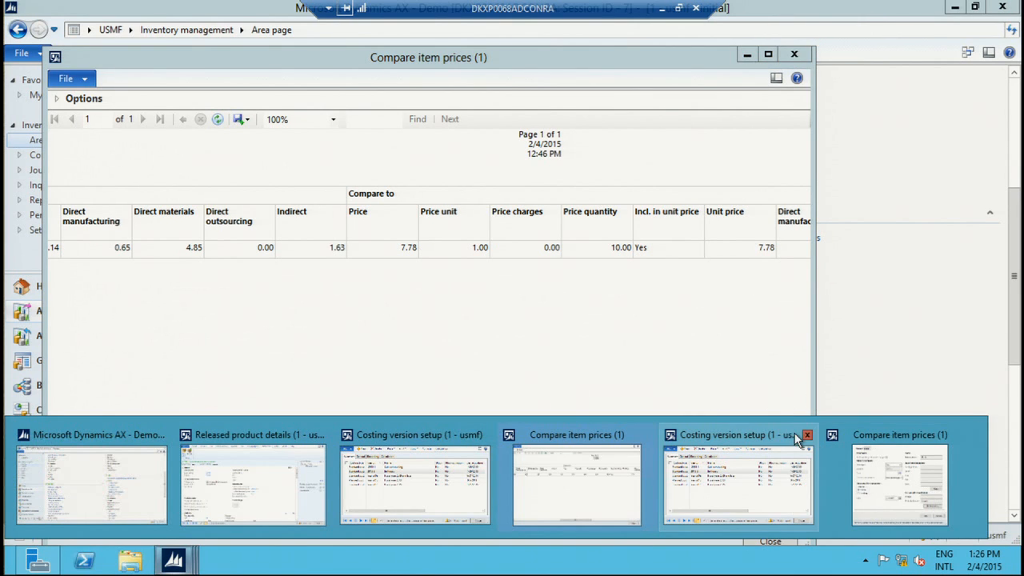
mouse_move(802, 432)
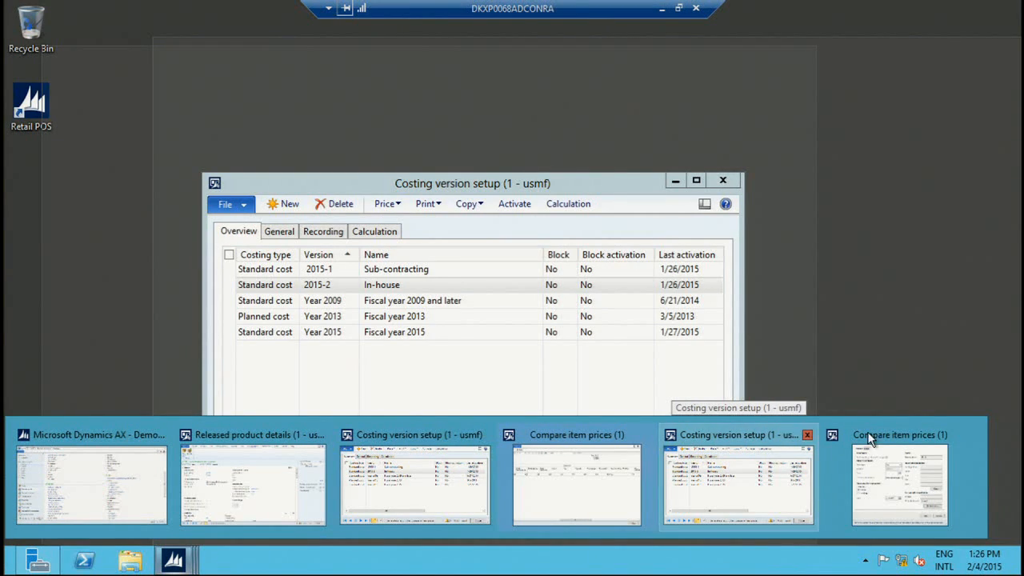
left_click(969, 434)
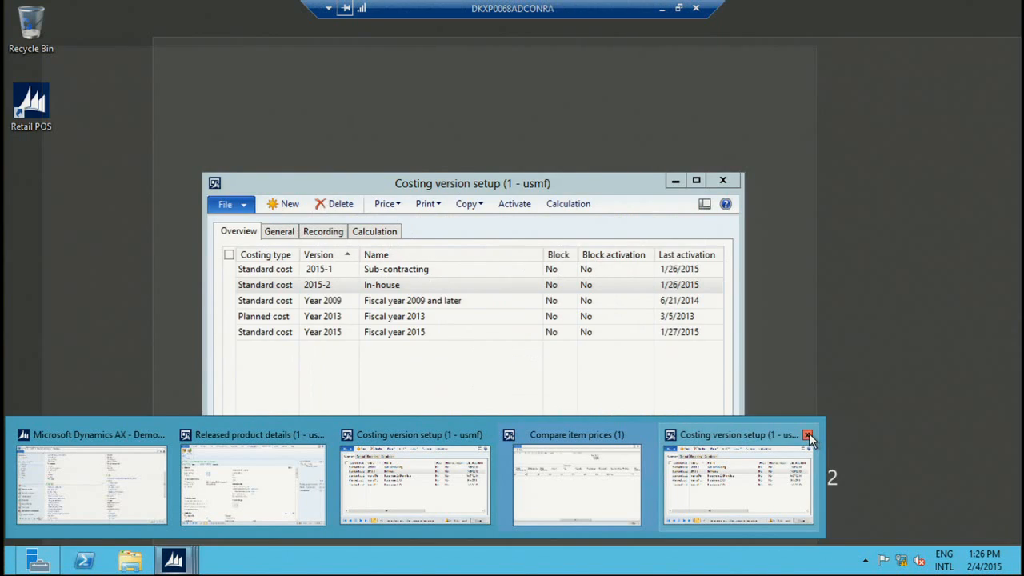
left_click(808, 432)
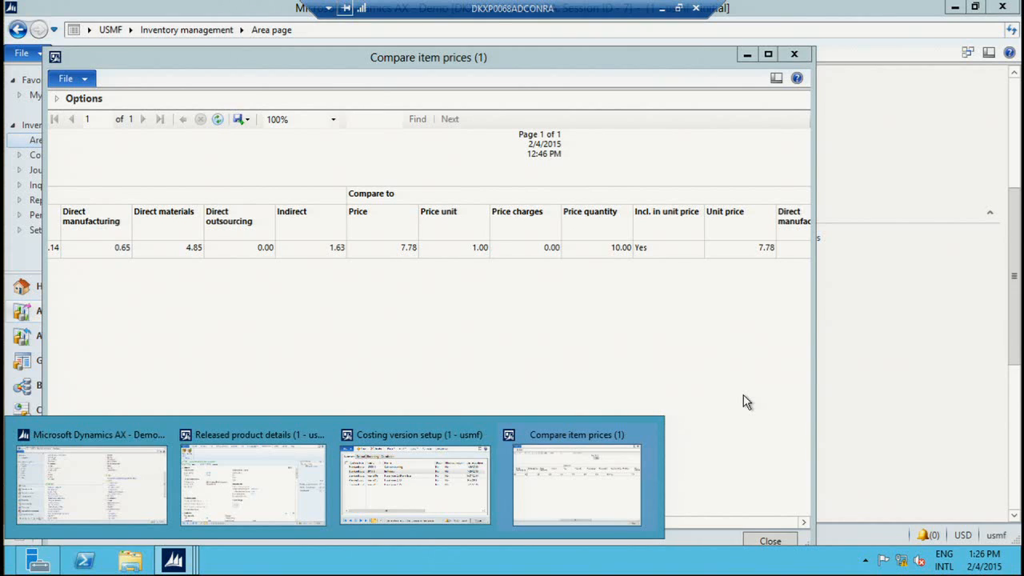
left_click(647, 434)
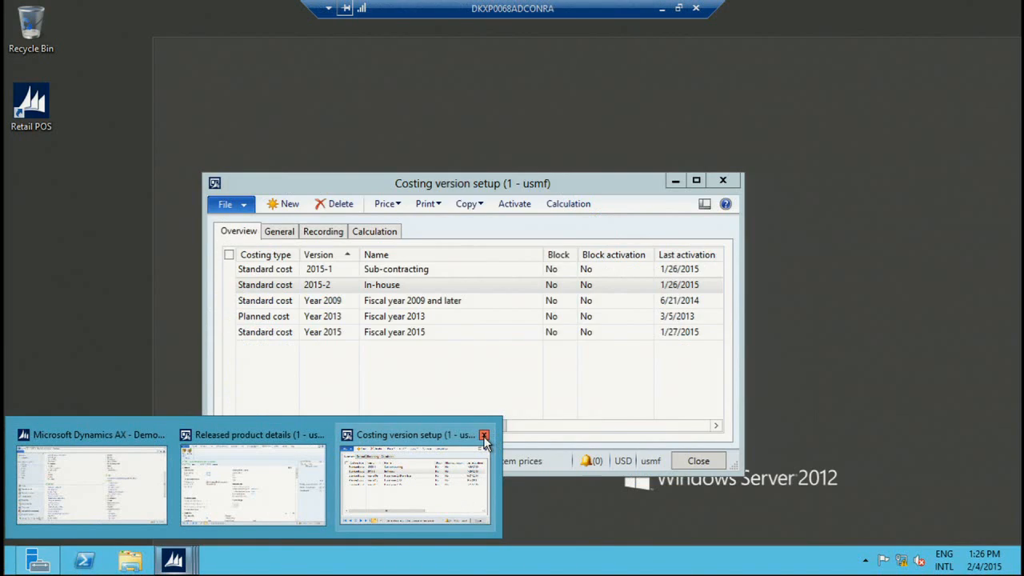
left_click(485, 434)
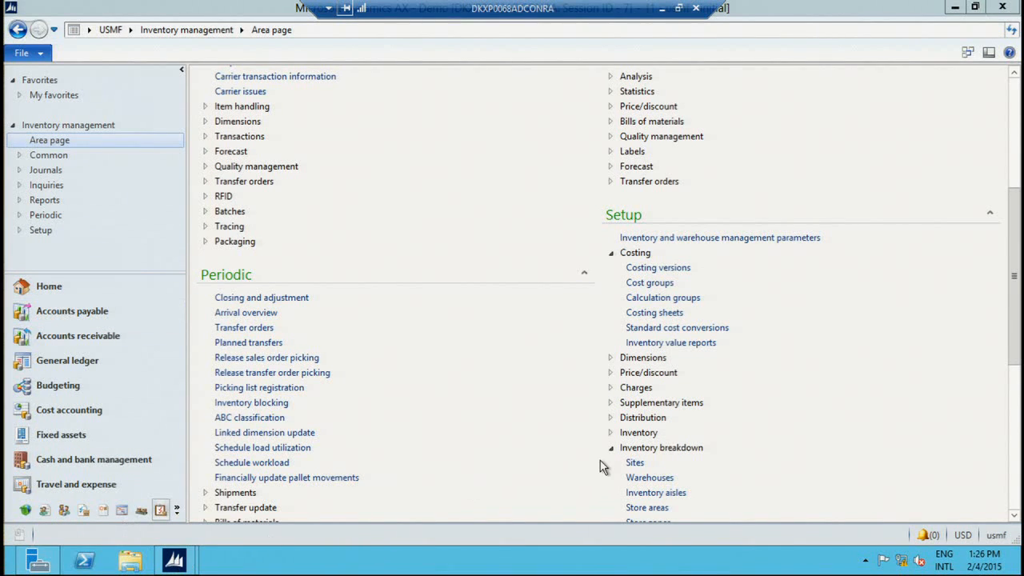
Step: Examine the purchase order product receipt posting for service item S8050 in the inventory posting setup, and close the form
left_click_drag(1014, 232, 1014, 342)
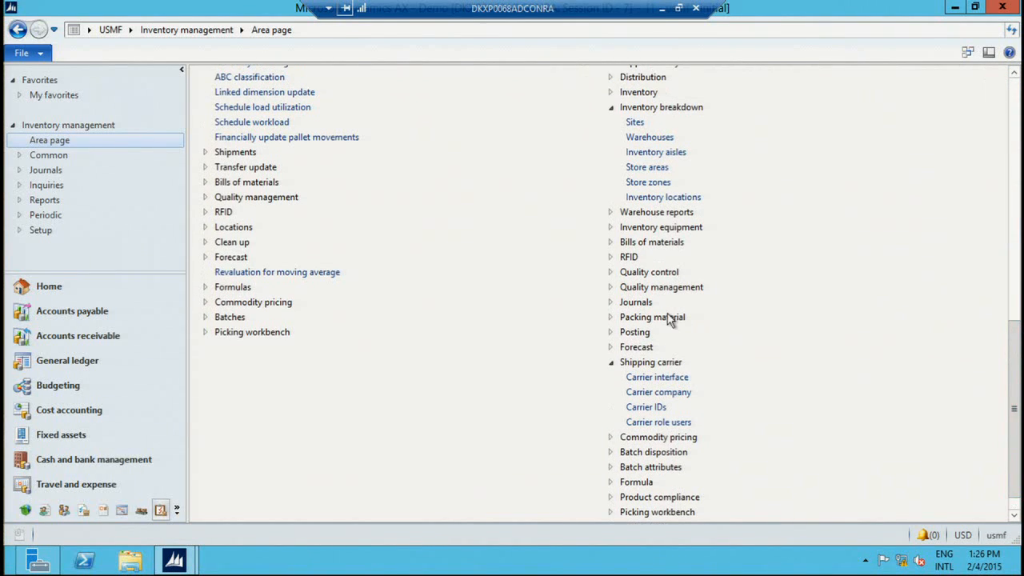
left_click(613, 333)
left_click(640, 348)
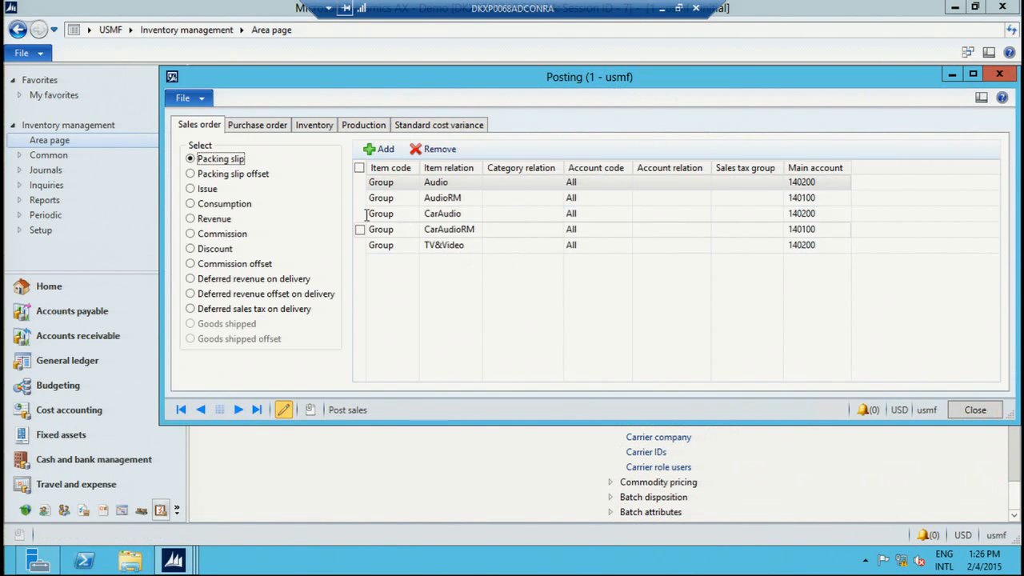
left_click(241, 128)
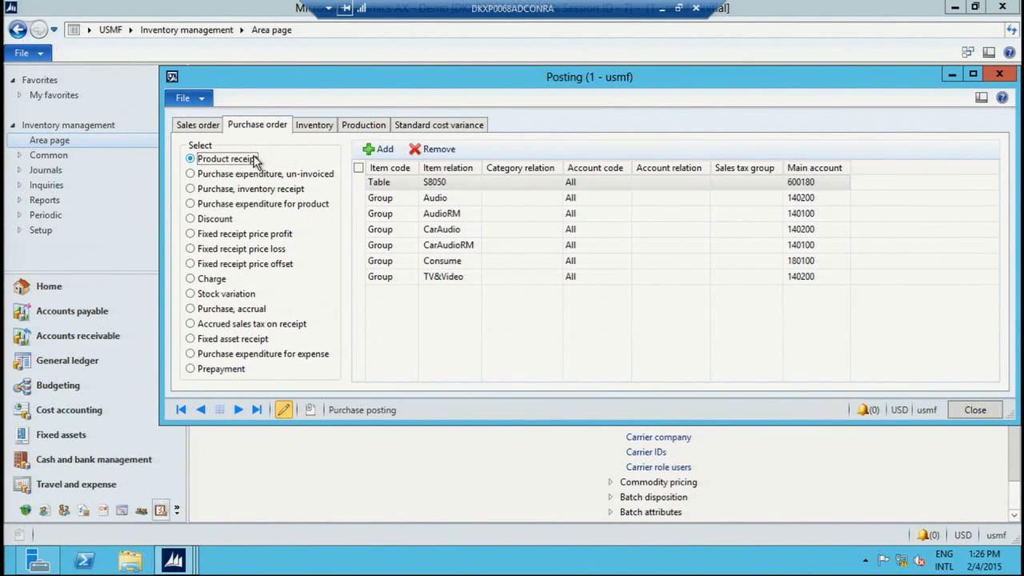
left_click(469, 184)
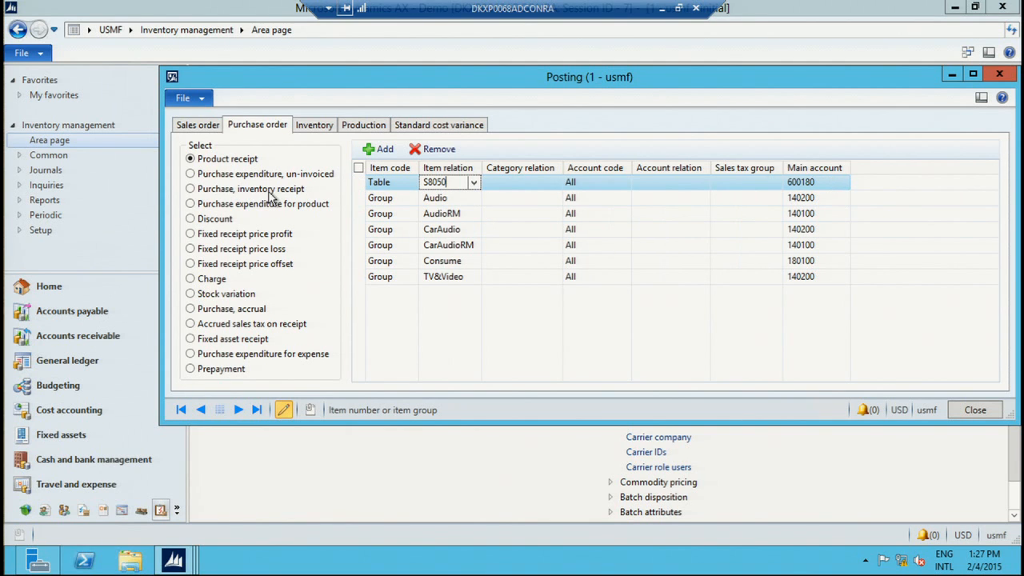
left_click(998, 75)
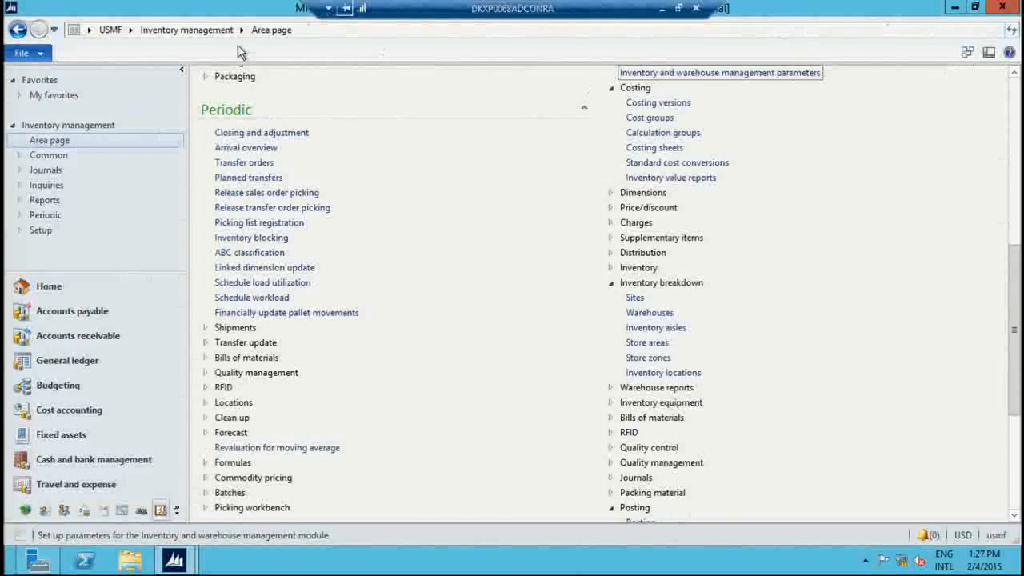
Step: Open all production orders in Production control and start a new production order for item D8100
left_click(129, 29)
left_click(180, 295)
left_click(296, 122)
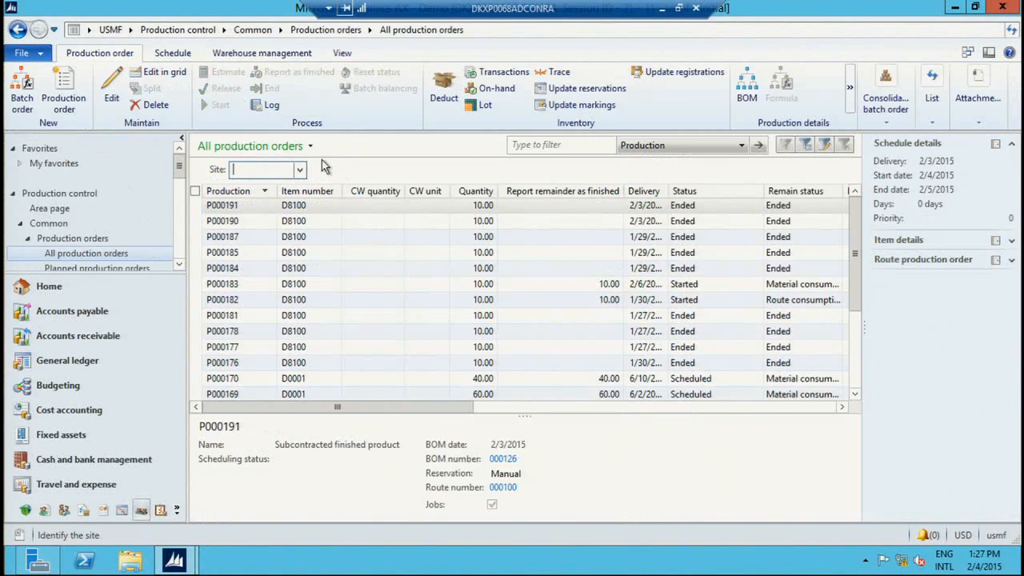
left_click(67, 89)
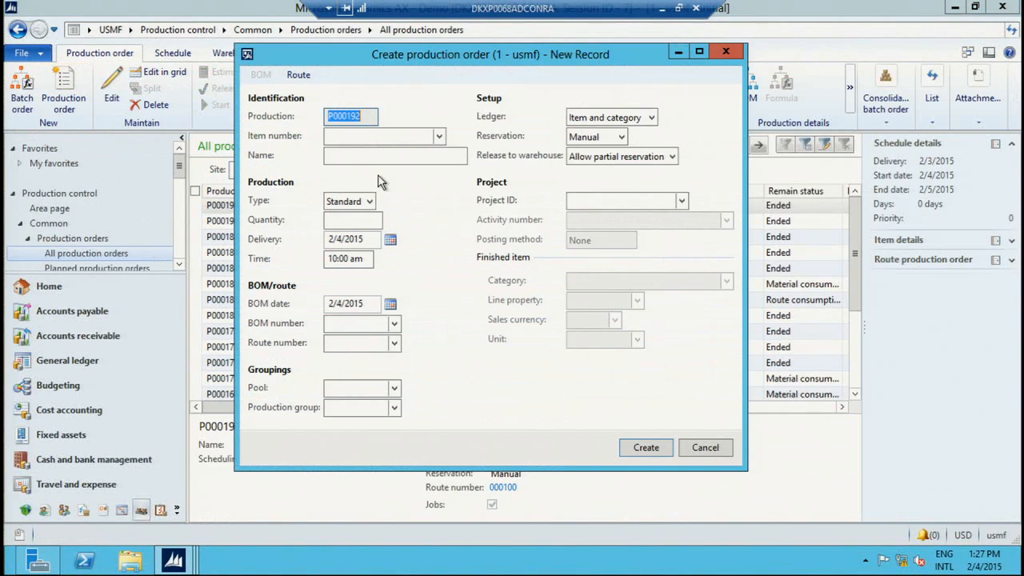
left_click(360, 136)
type("D81")
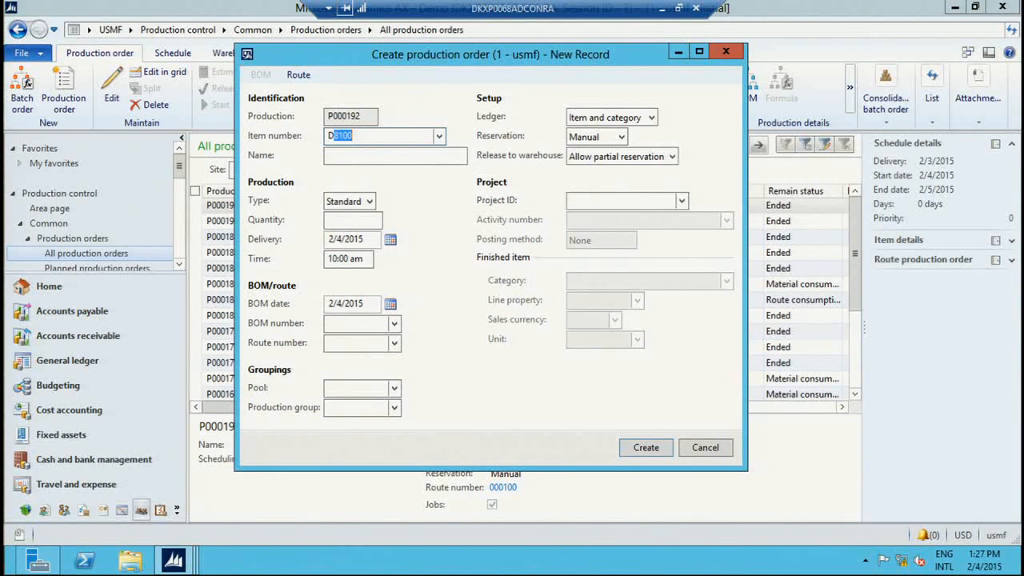
type("00")
key("Tab")
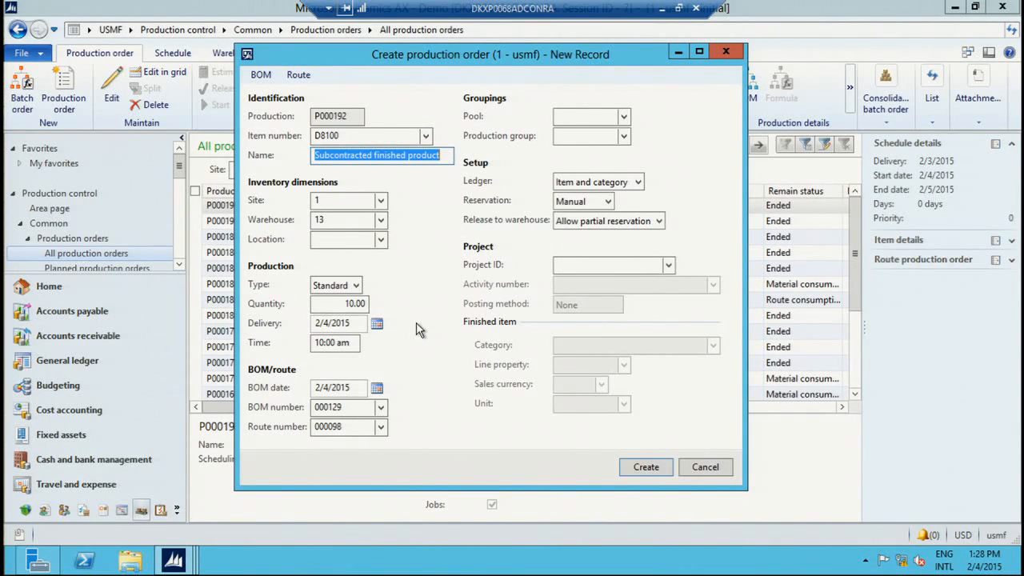
Step: Assign BOM 000126 (D8100 Subcon US-801) and route 000100 (D8100 Subcon US-801), and create the production order
left_click(382, 408)
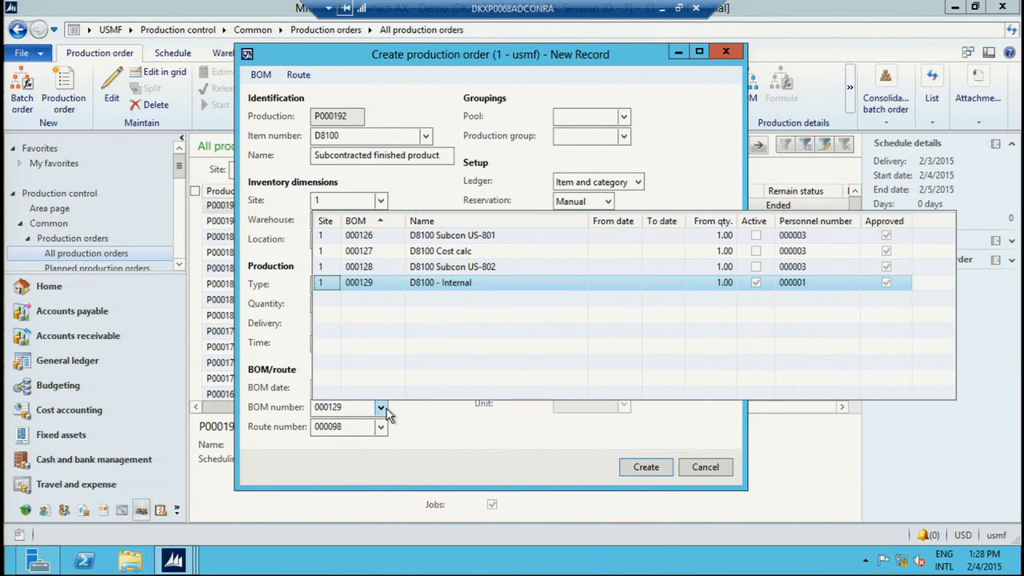
left_click(386, 237)
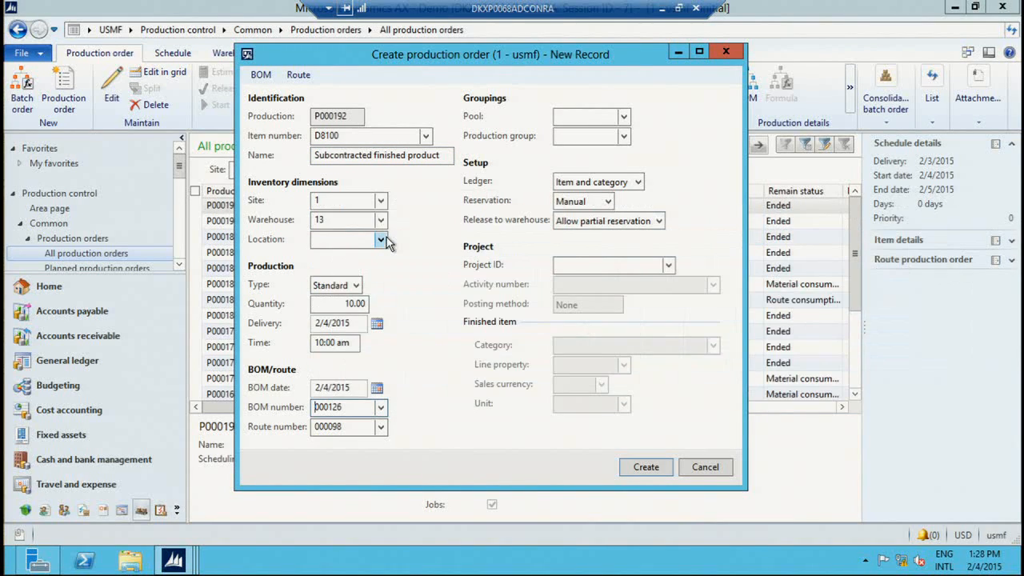
left_click(381, 427)
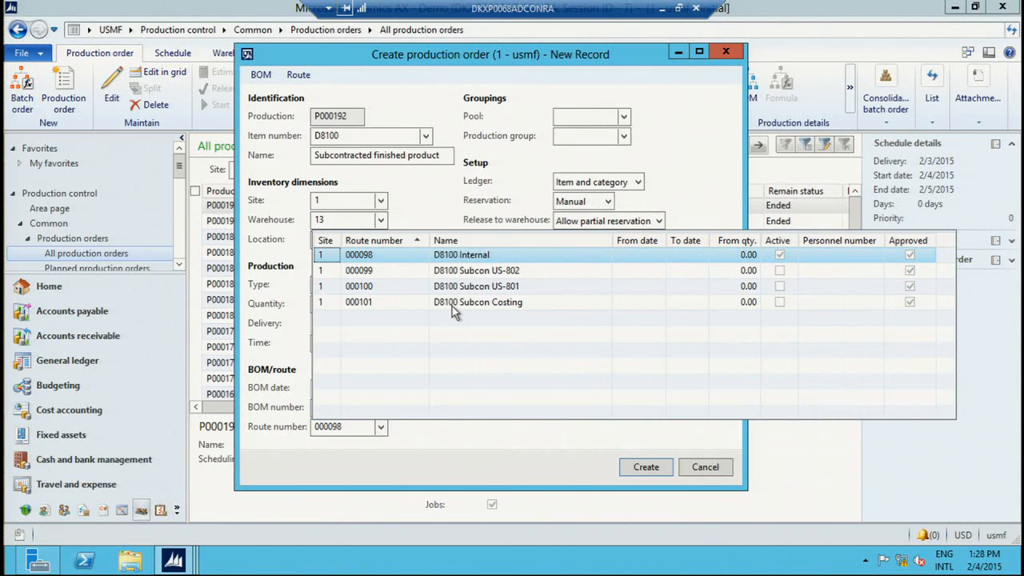
left_click(394, 294)
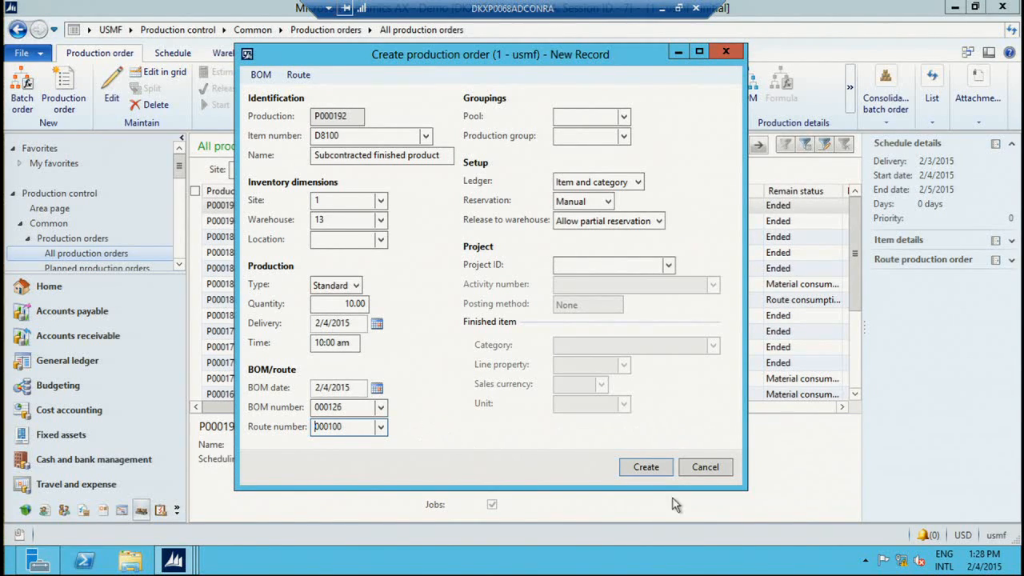
left_click(647, 467)
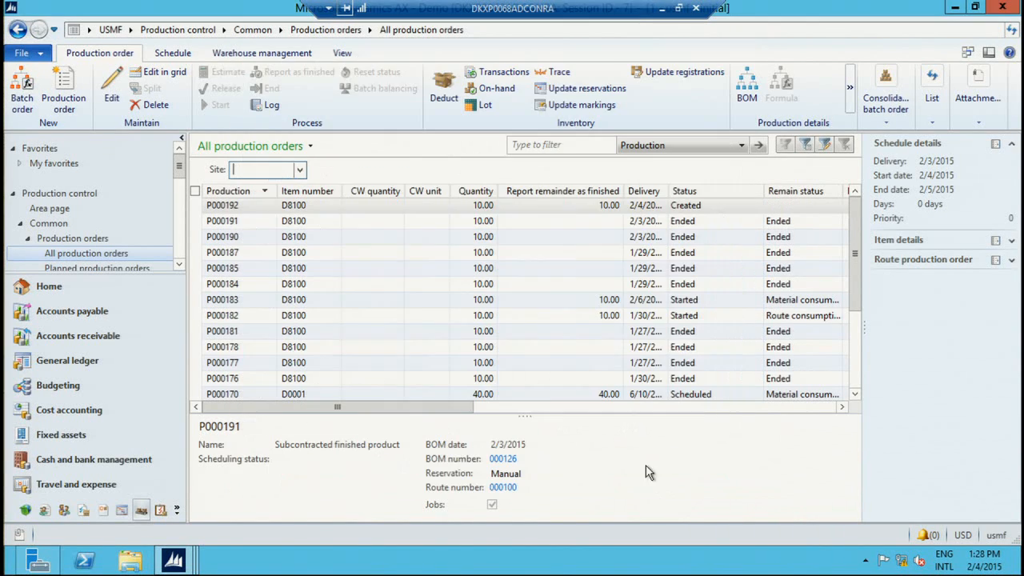
Step: Run the estimation for the newly created D8100 production order with the Standard profit-setting
left_click(364, 210)
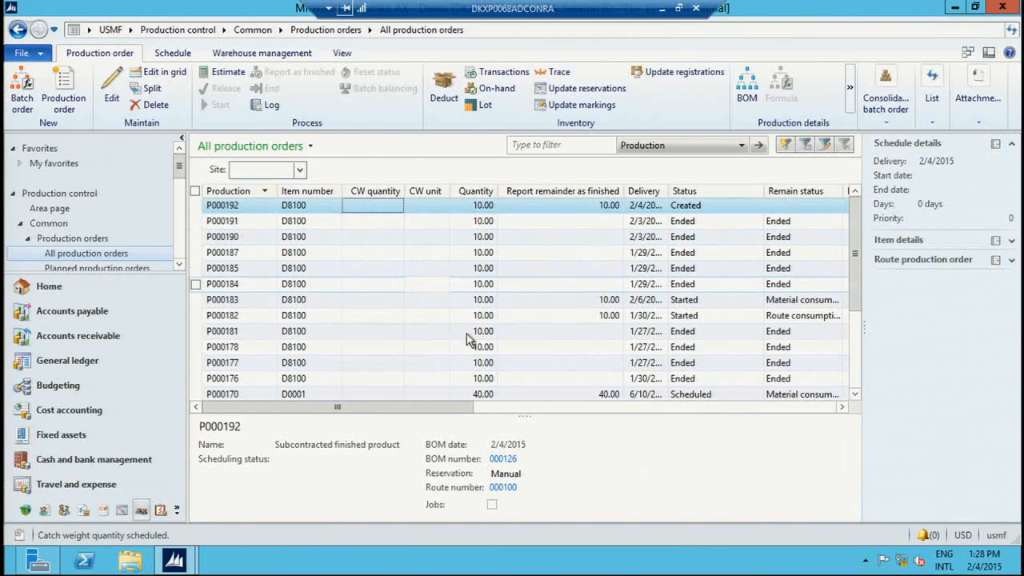
left_click(228, 74)
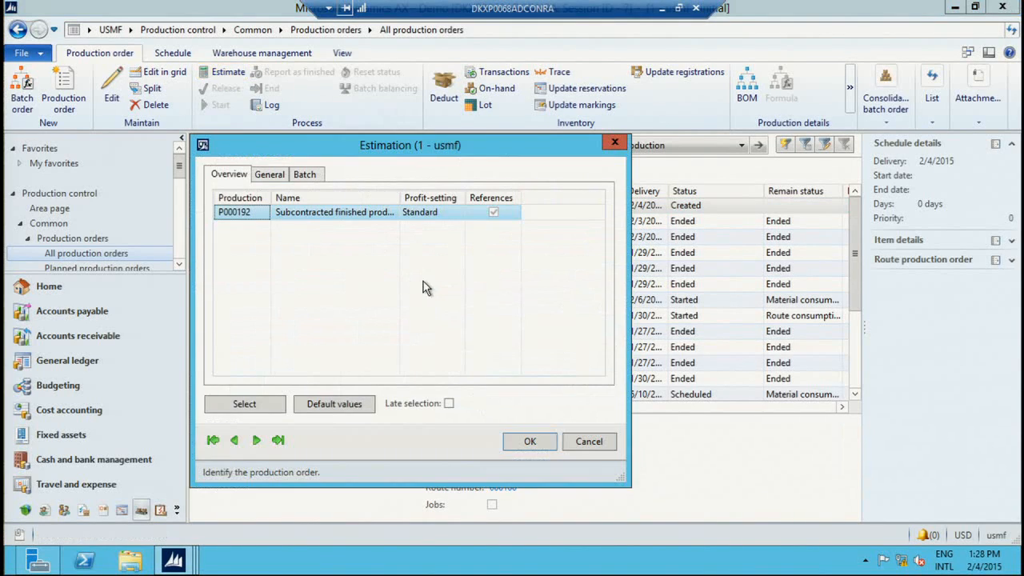
left_click(532, 441)
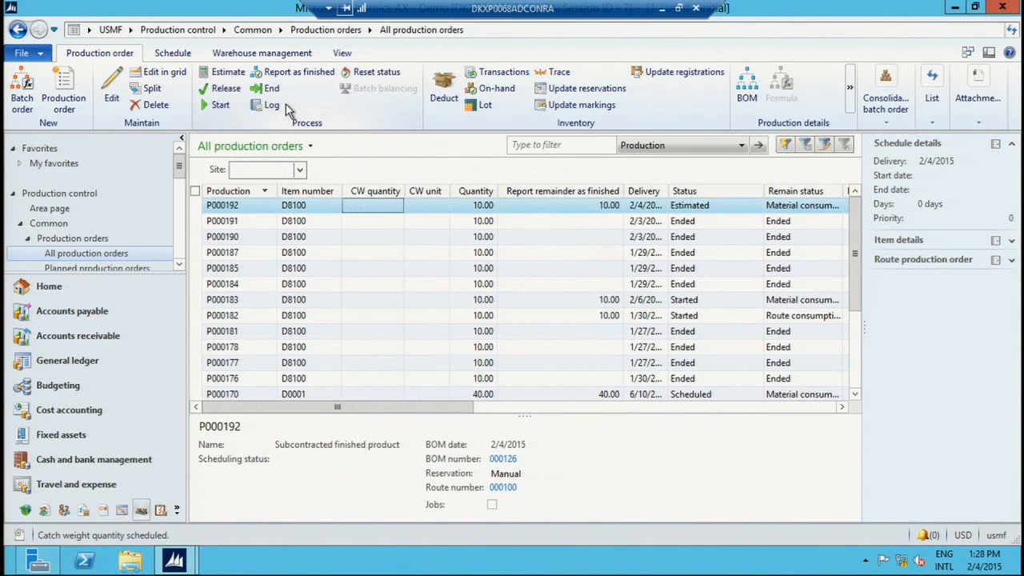
Step: Job-schedule the new D8100 production order backward from scheduling date 2/6/2015
left_click(173, 53)
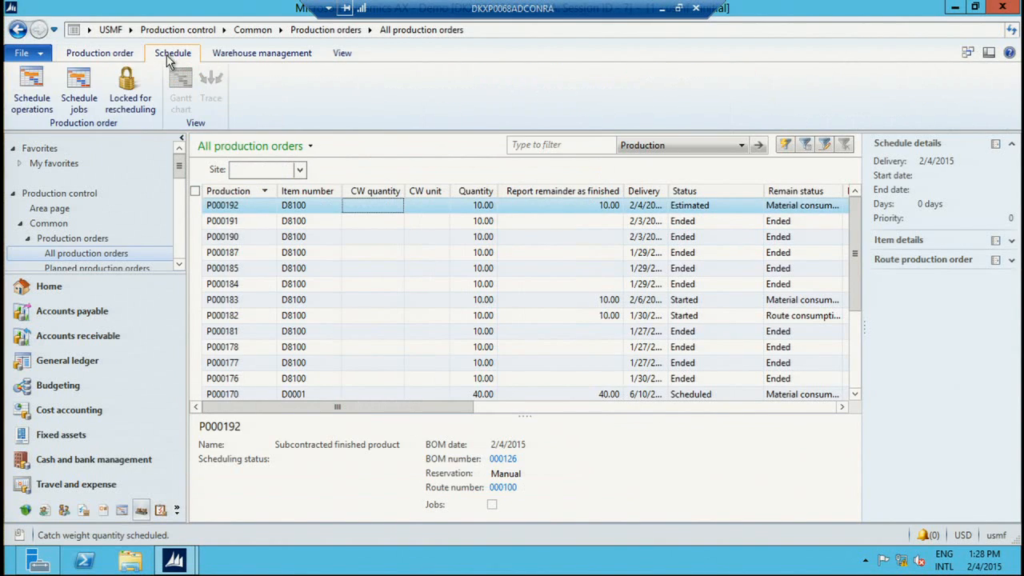
left_click(80, 95)
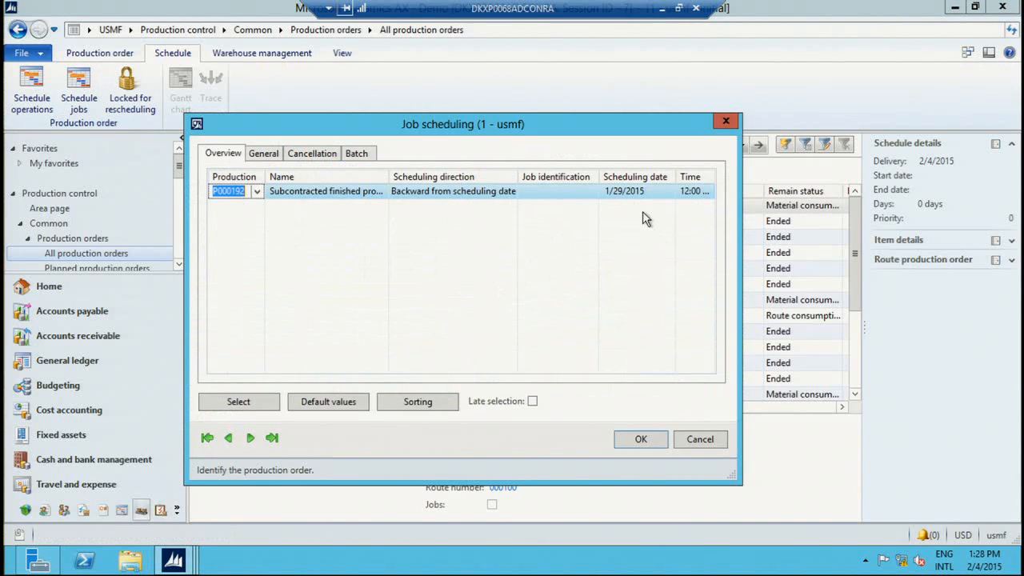
left_click(664, 193)
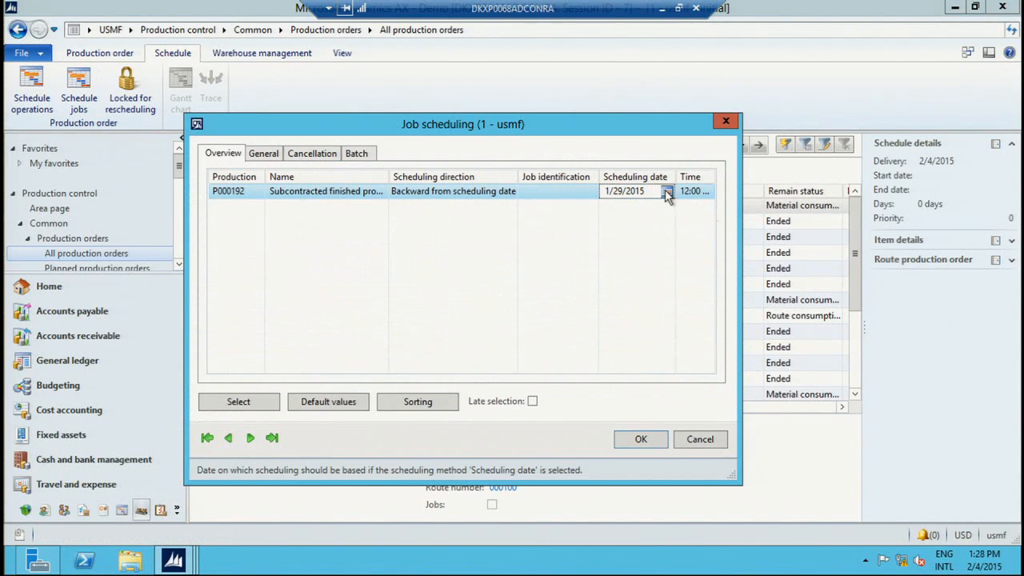
left_click(667, 193)
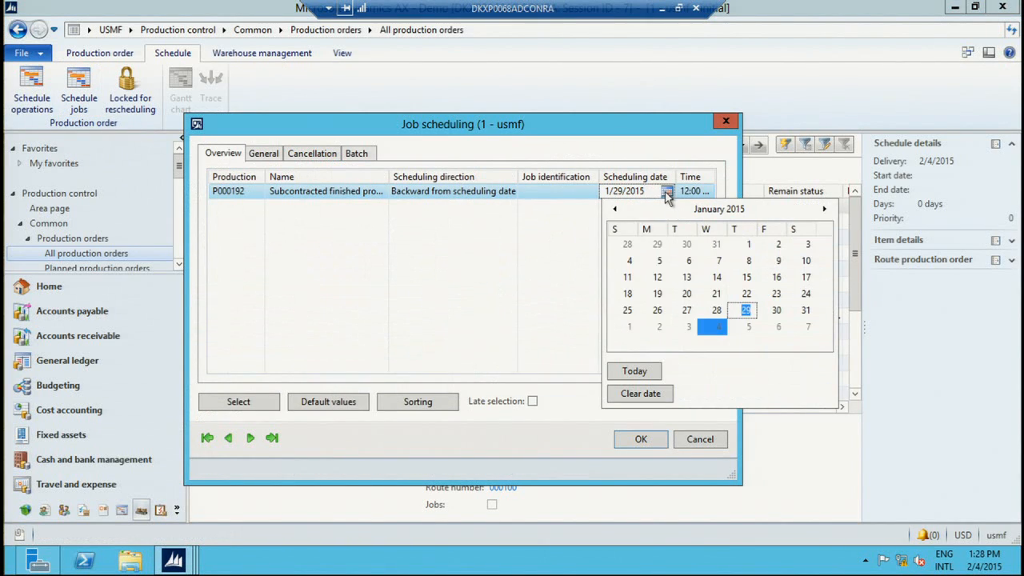
left_click(778, 327)
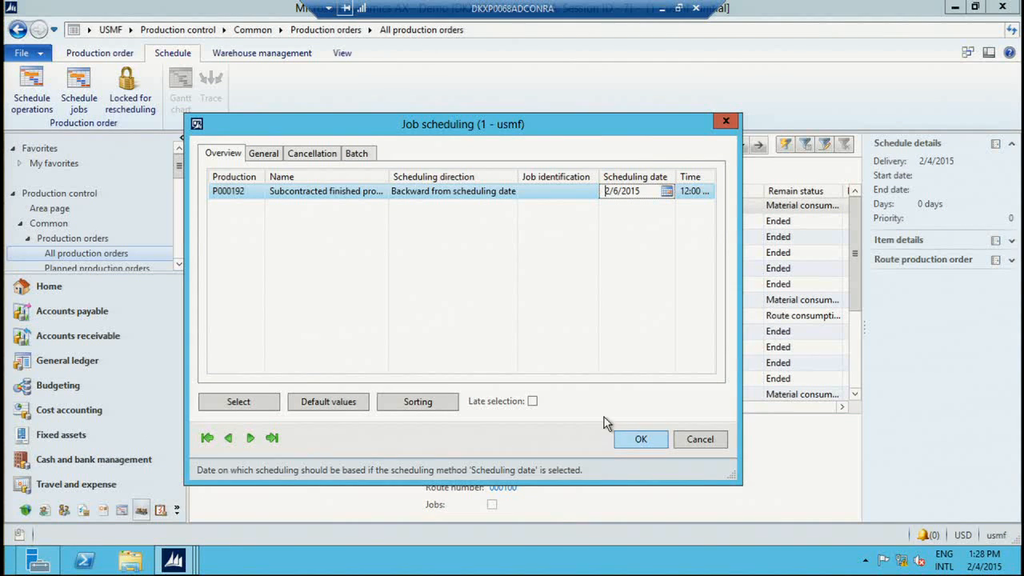
left_click(271, 159)
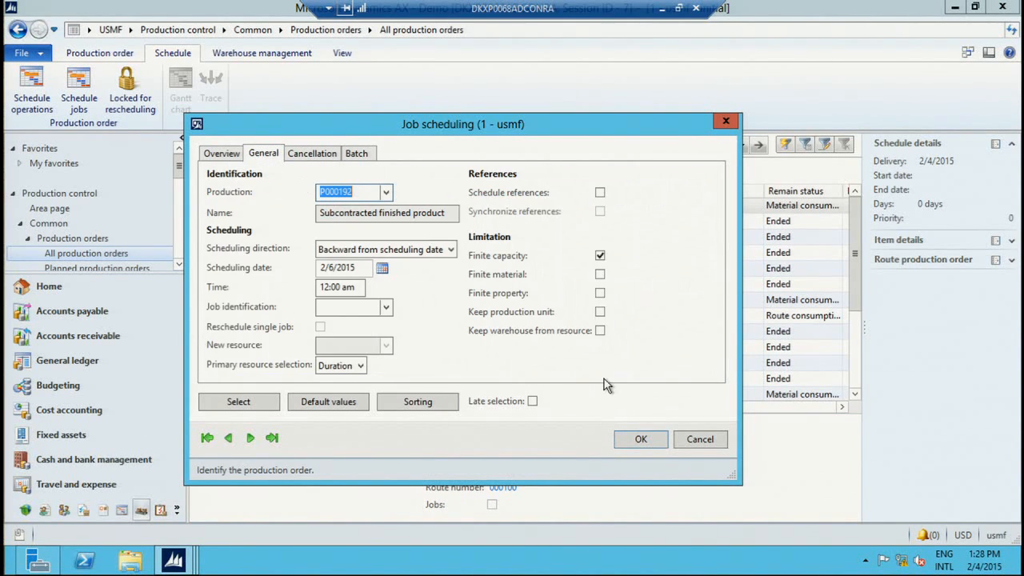
left_click(644, 442)
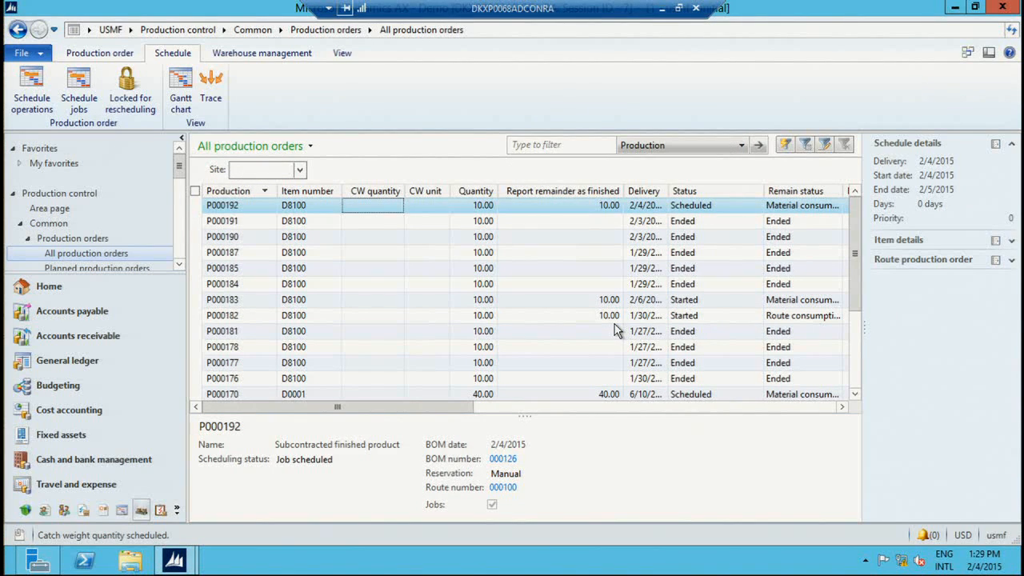
Step: Examine the BOM lines of the new production order and the purchase order reference of service S8050, and close the BOM
left_click(103, 55)
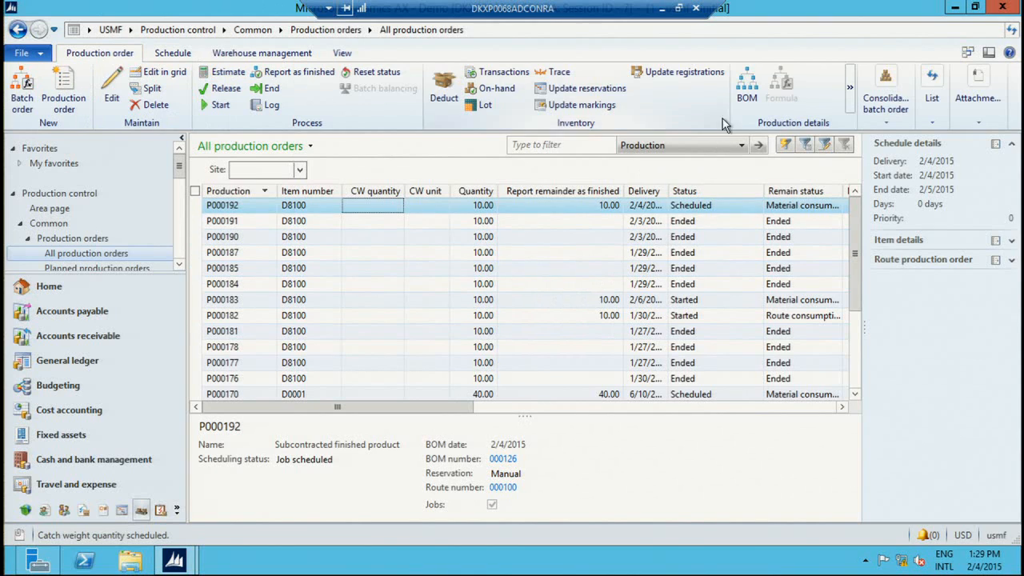
left_click(746, 90)
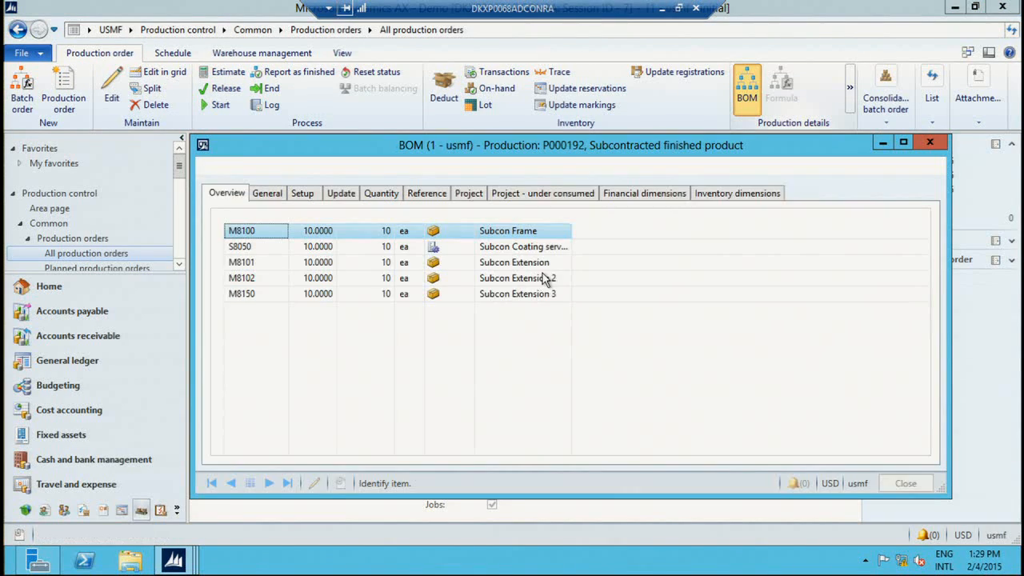
left_click(428, 195)
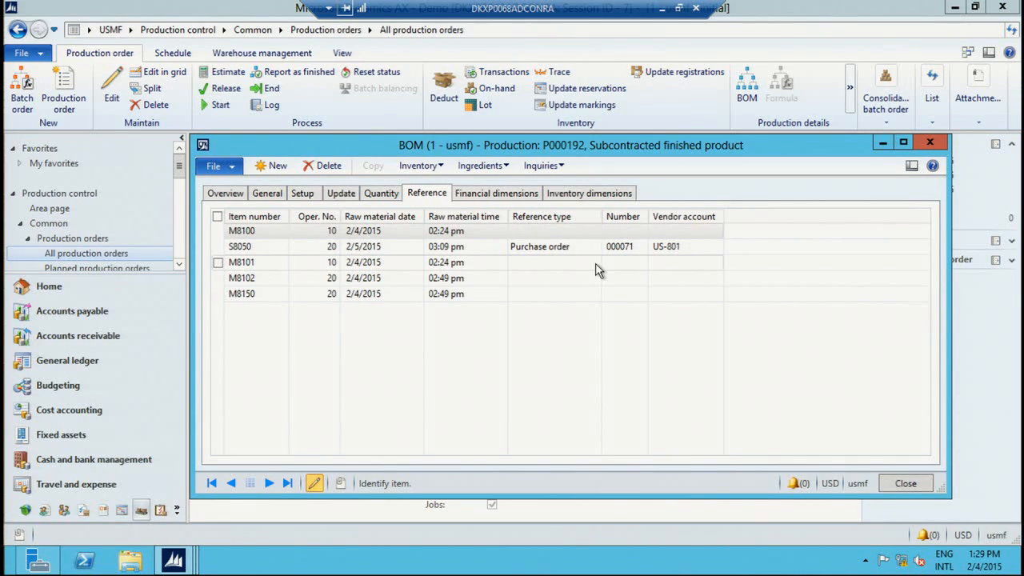
key("Escape")
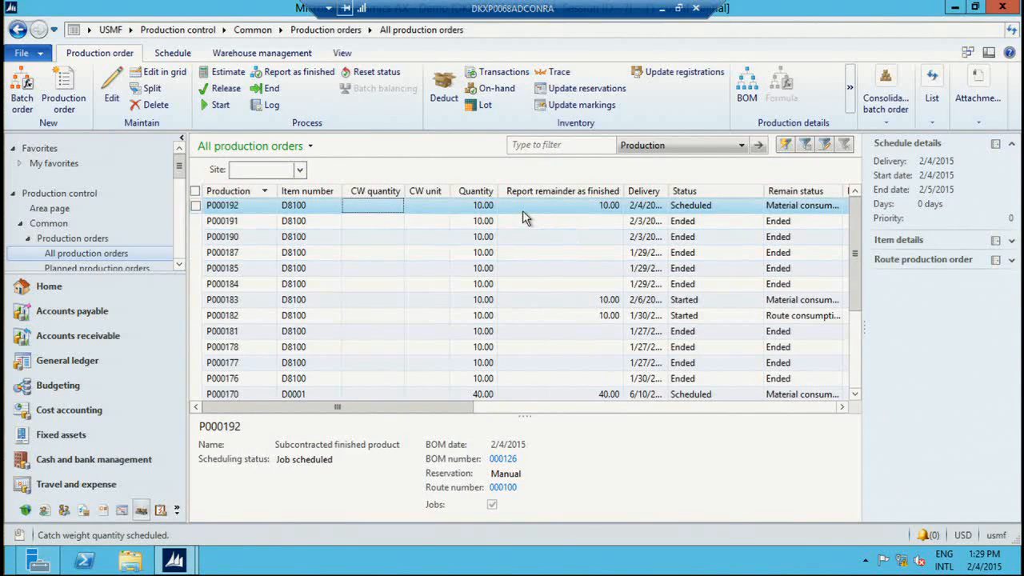
left_click(219, 104)
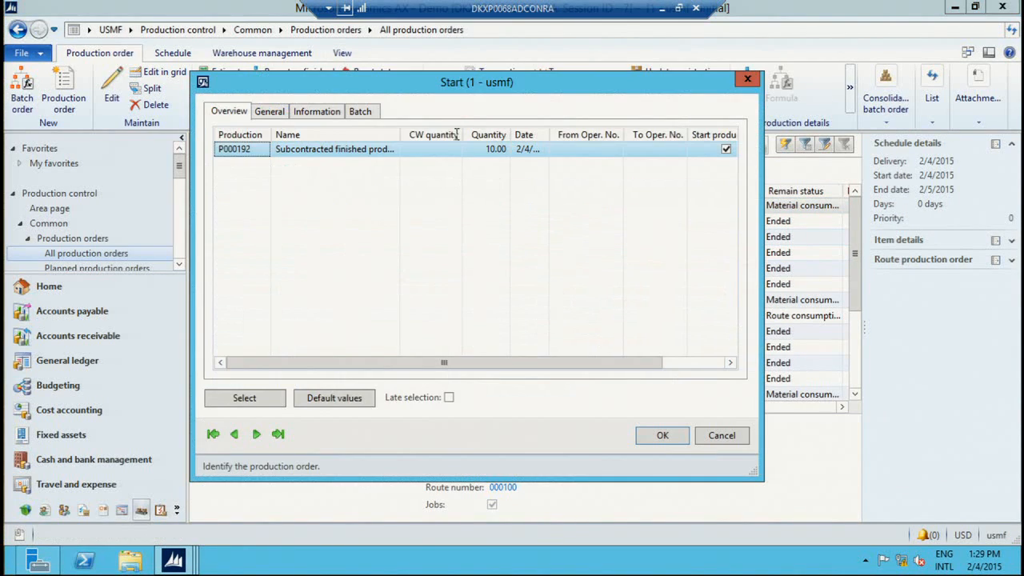
left_click(276, 111)
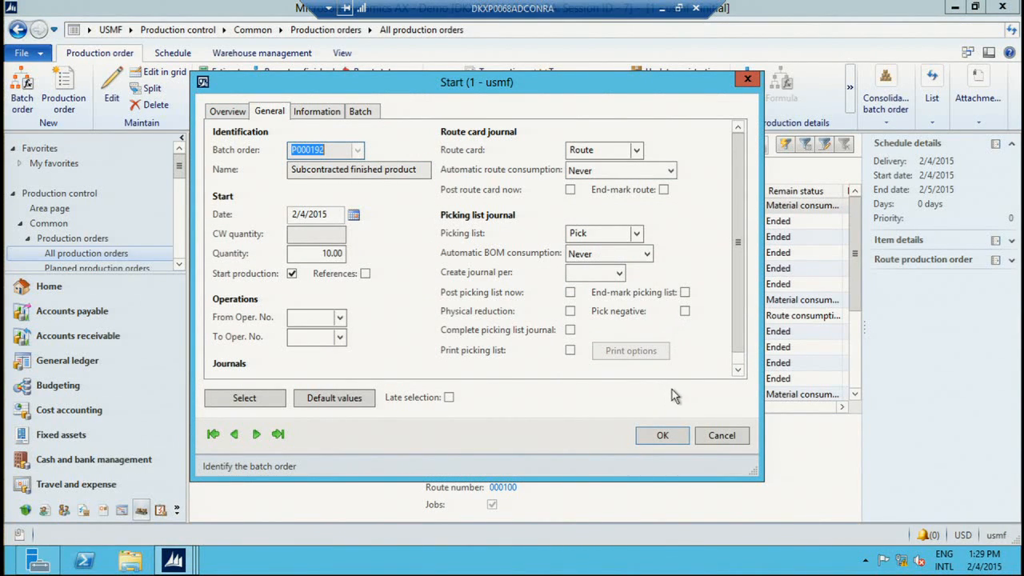
left_click(721, 437)
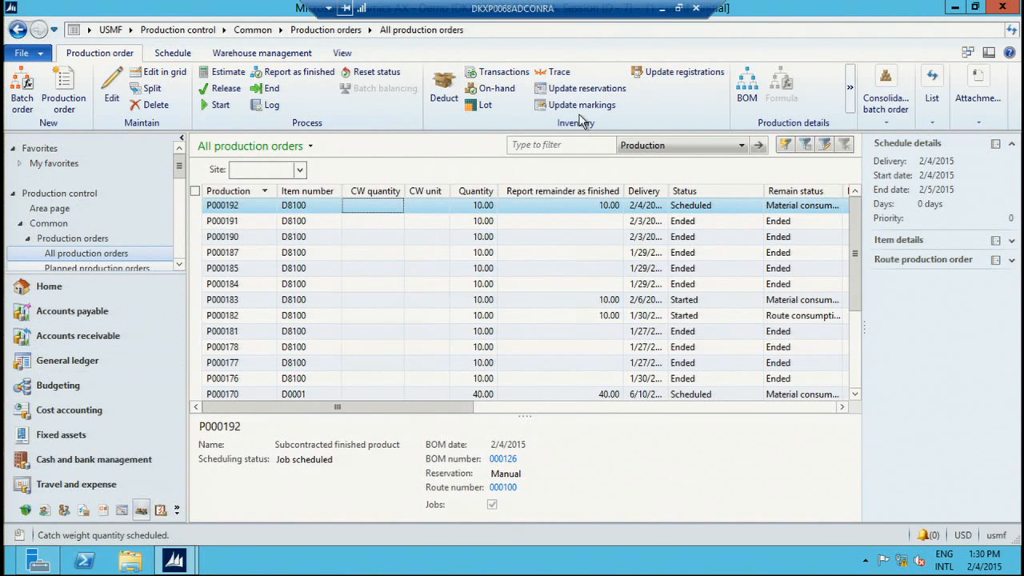
Step: Review the purchase order referenced by service S8050 in the production order's BOM, and close both
left_click(744, 93)
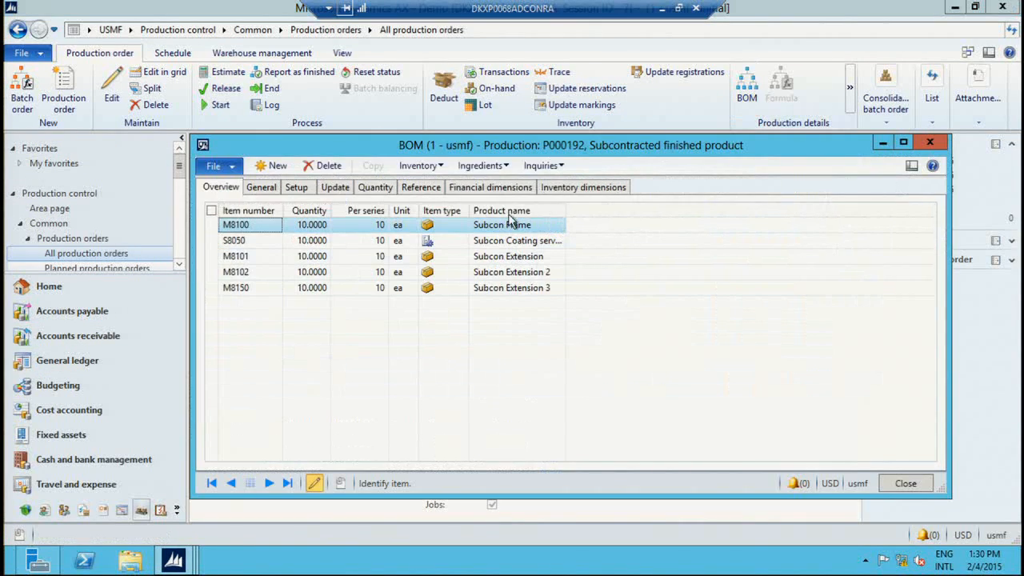
left_click(421, 187)
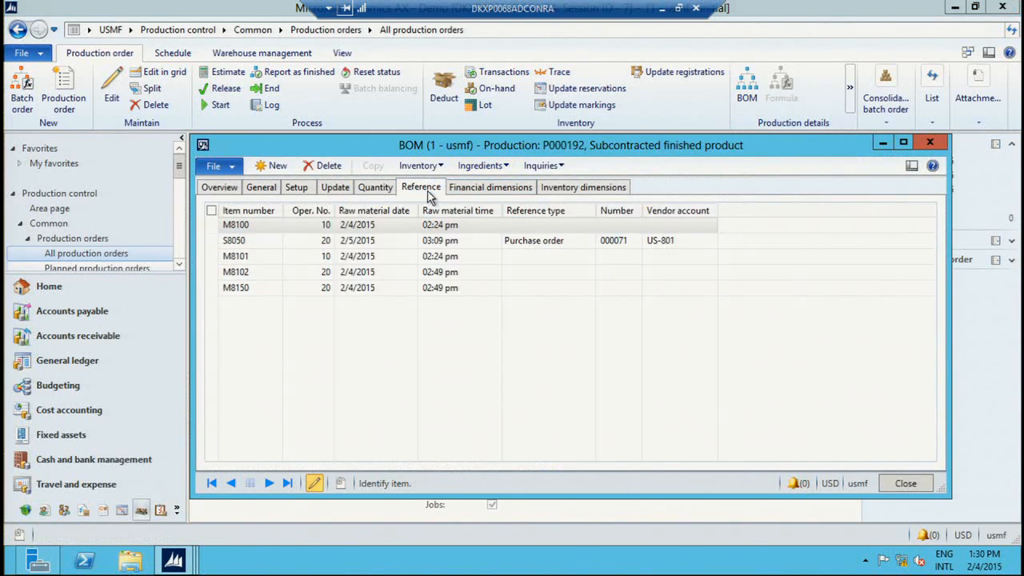
right_click(602, 243)
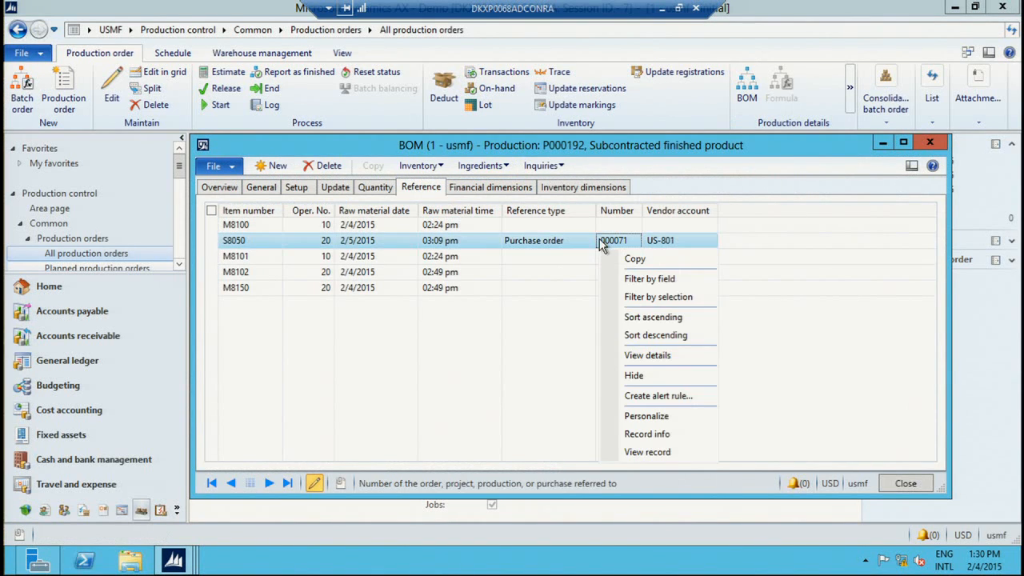
left_click(663, 354)
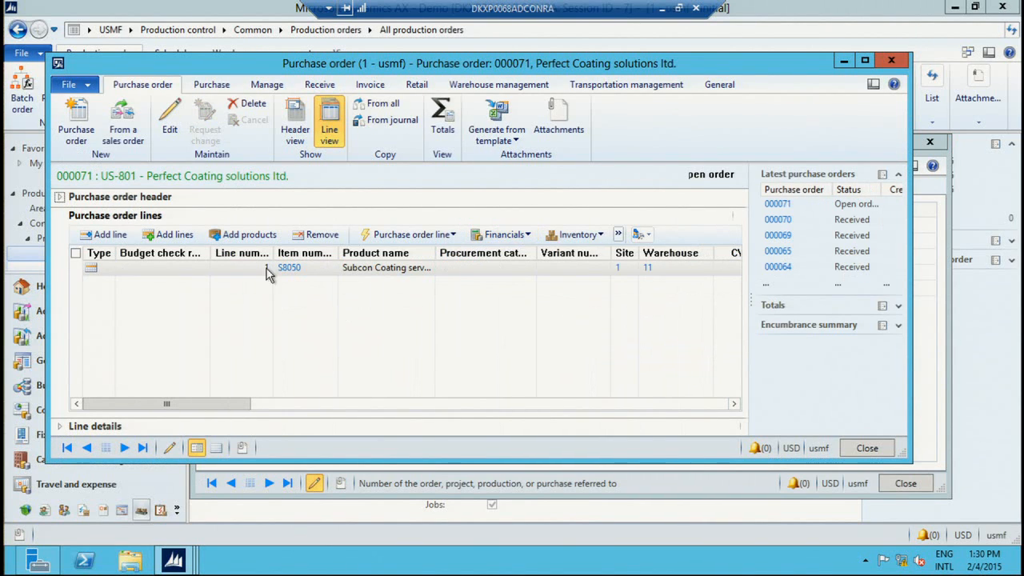
left_click(214, 85)
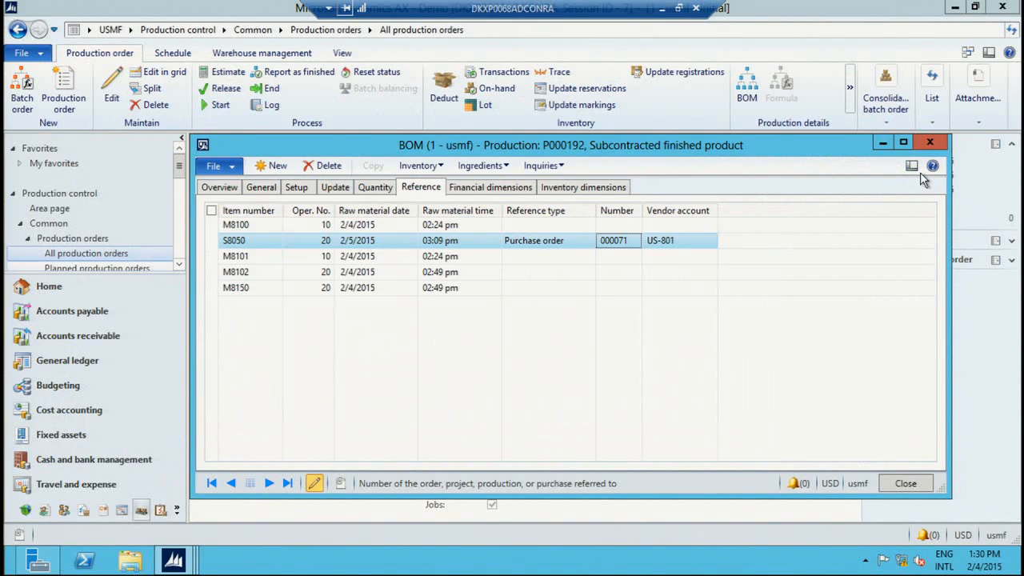
left_click(930, 142)
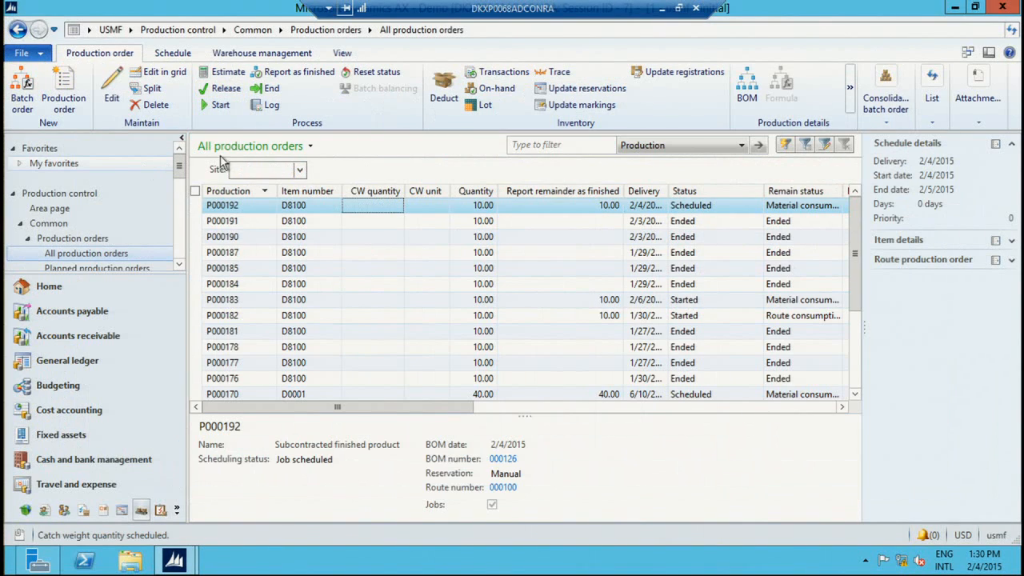
Step: Start the newest D8100 production order for quantity 10
left_click(223, 109)
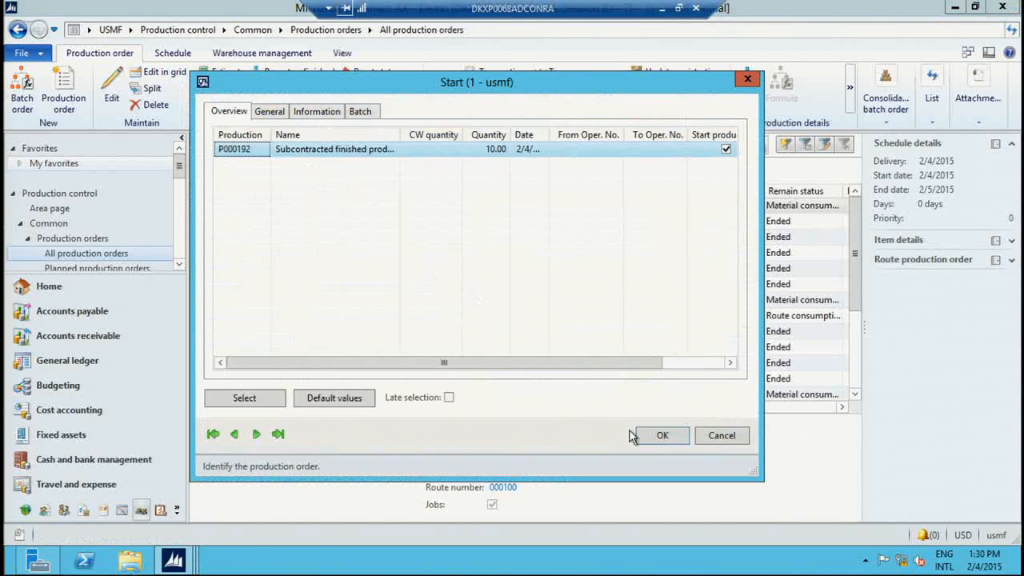
left_click(663, 435)
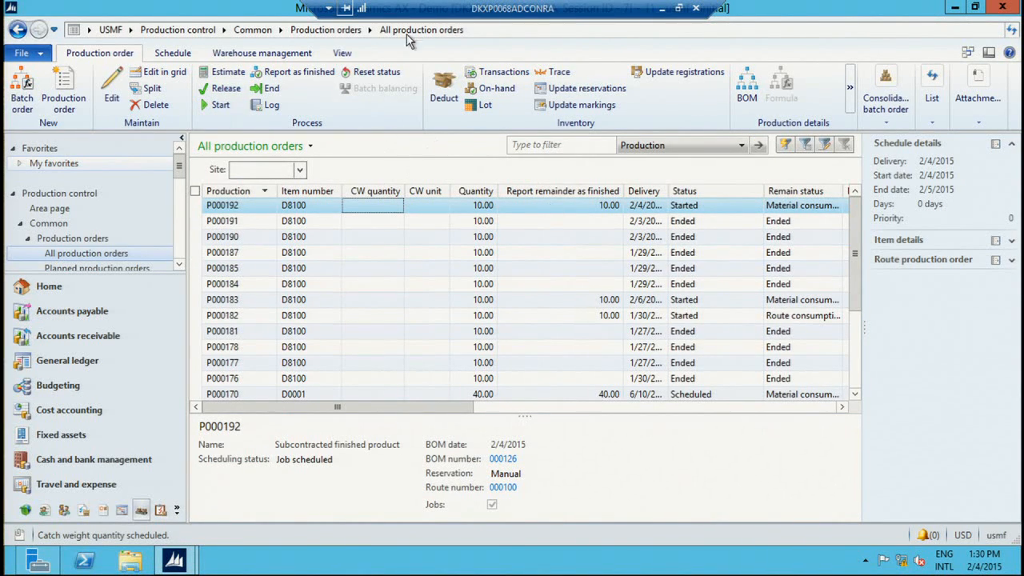
Step: Create a job card journal for the started production order and assign Subcon Pre job 005597 to its line
left_click(343, 54)
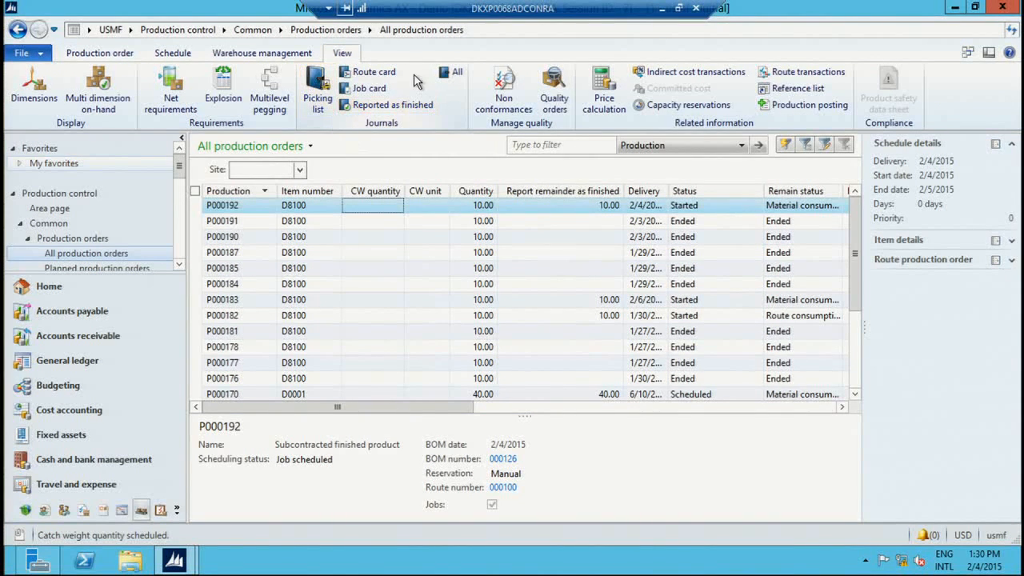
left_click(387, 94)
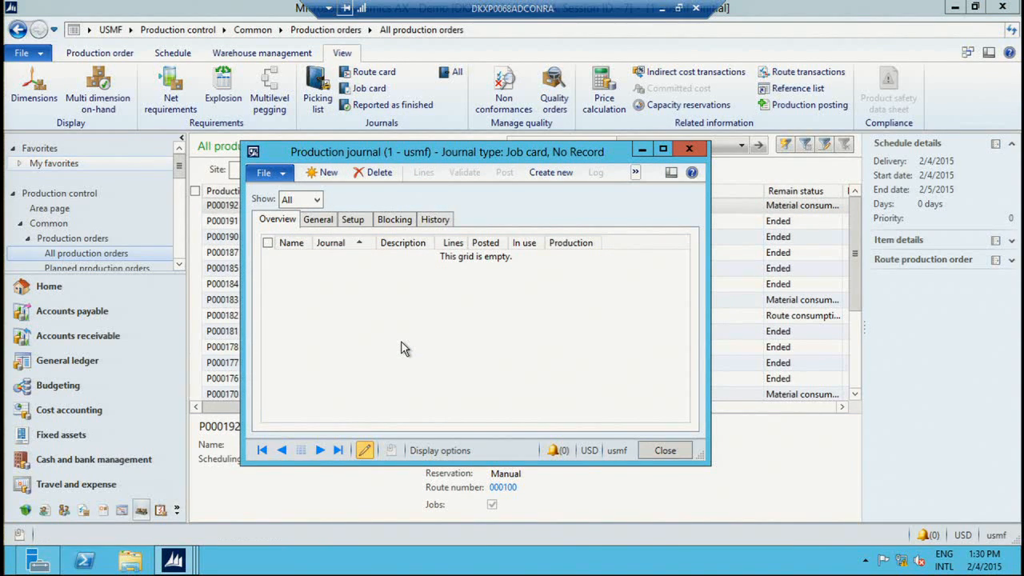
left_click(552, 173)
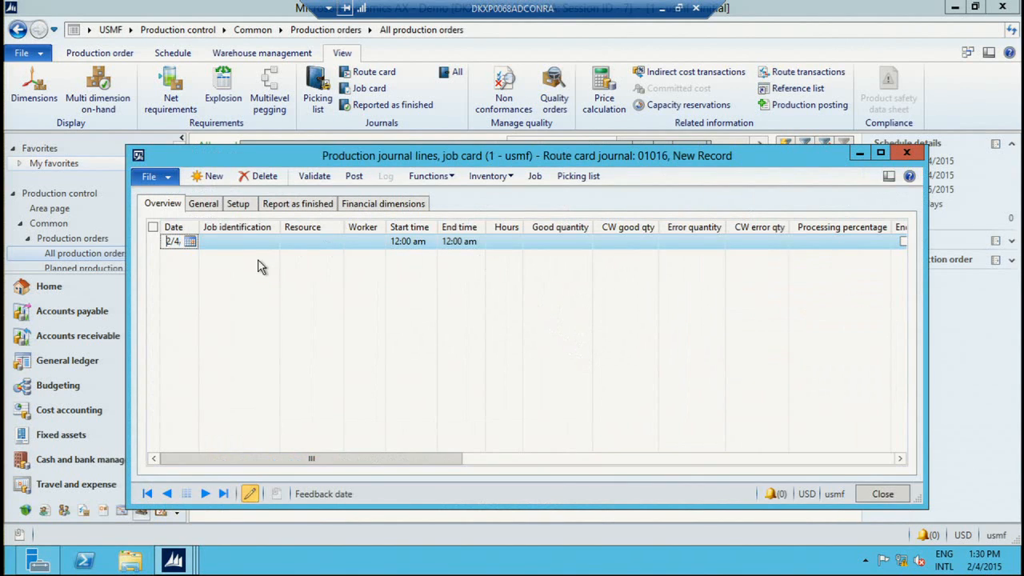
left_click(238, 246)
left_click(273, 241)
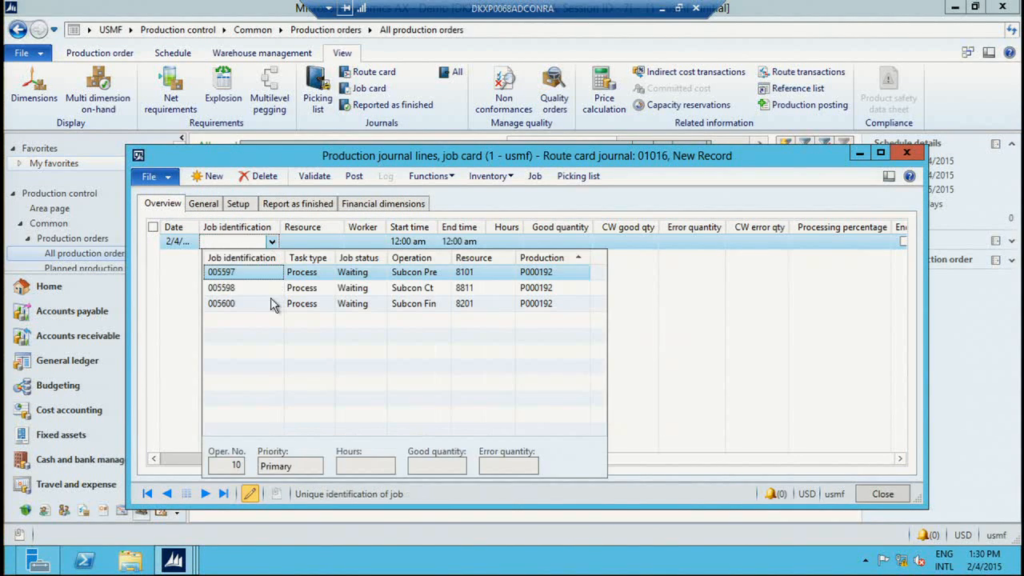
left_click(252, 276)
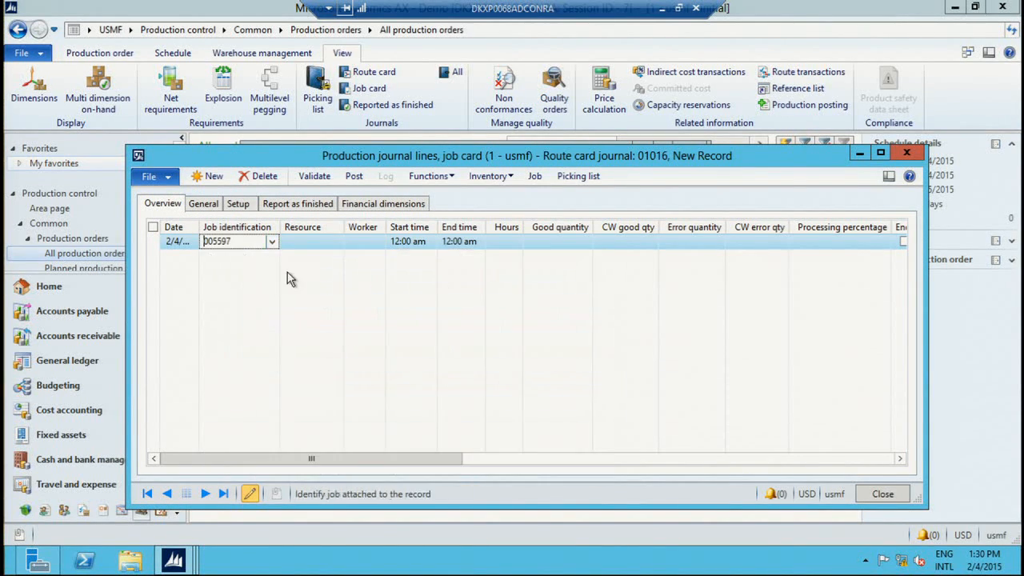
Step: Report 0.5 hours and a good quantity of 10 on the job card line, with operation completed and BOM consumption enabled
left_click(502, 242)
type("0.5")
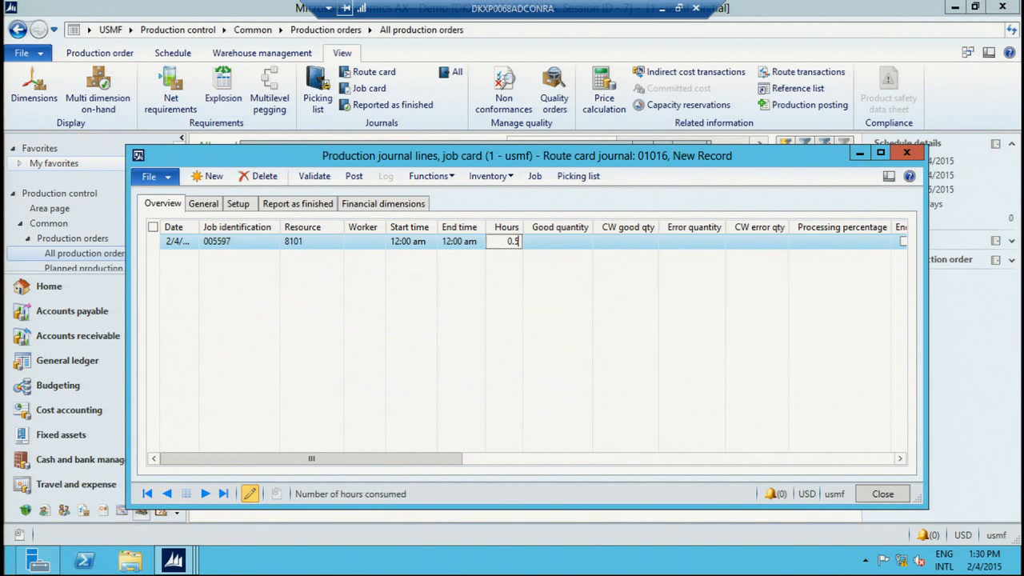
key("Tab")
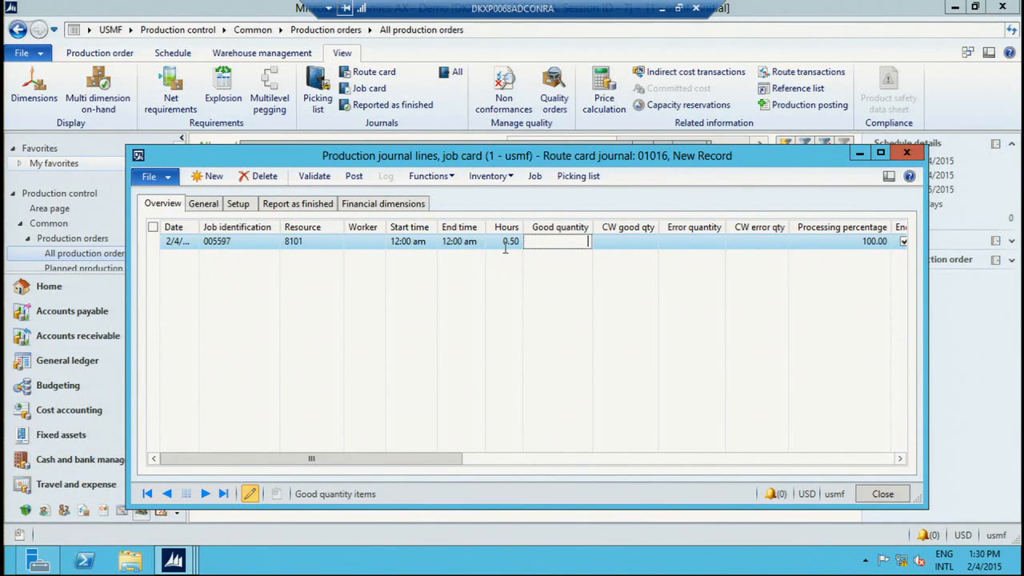
type("10")
key("Tab")
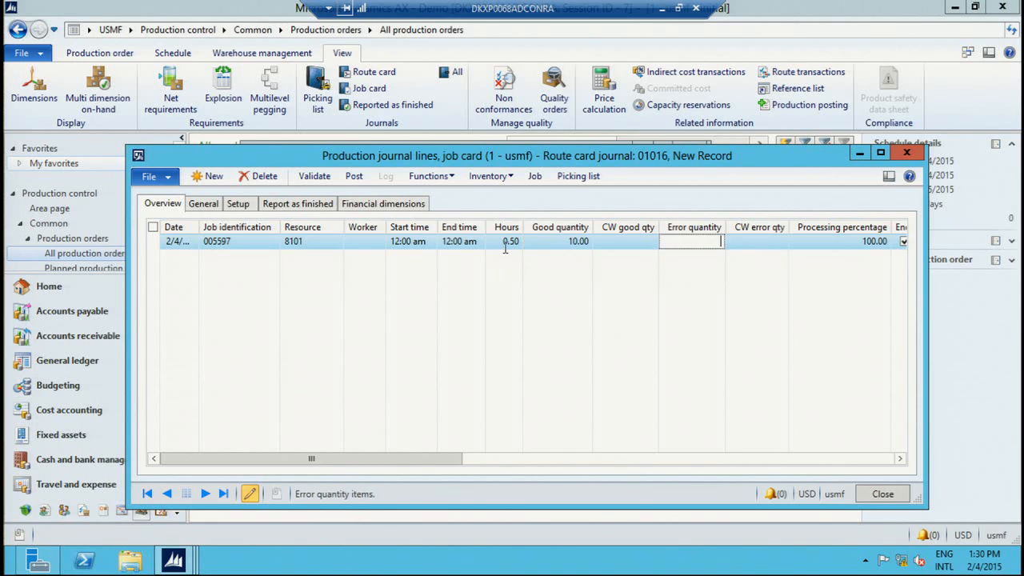
left_click_drag(444, 462, 670, 466)
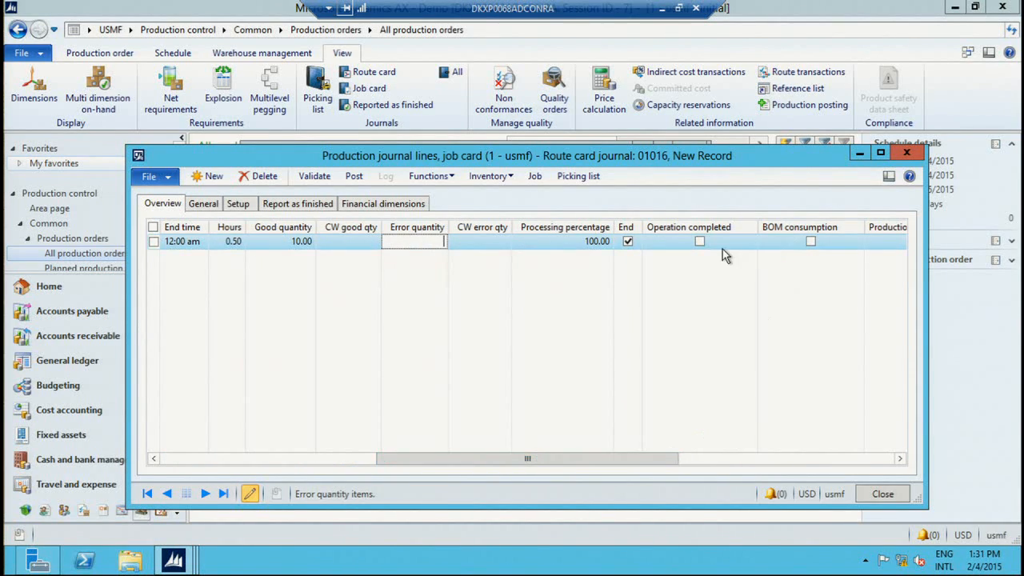
left_click(701, 241)
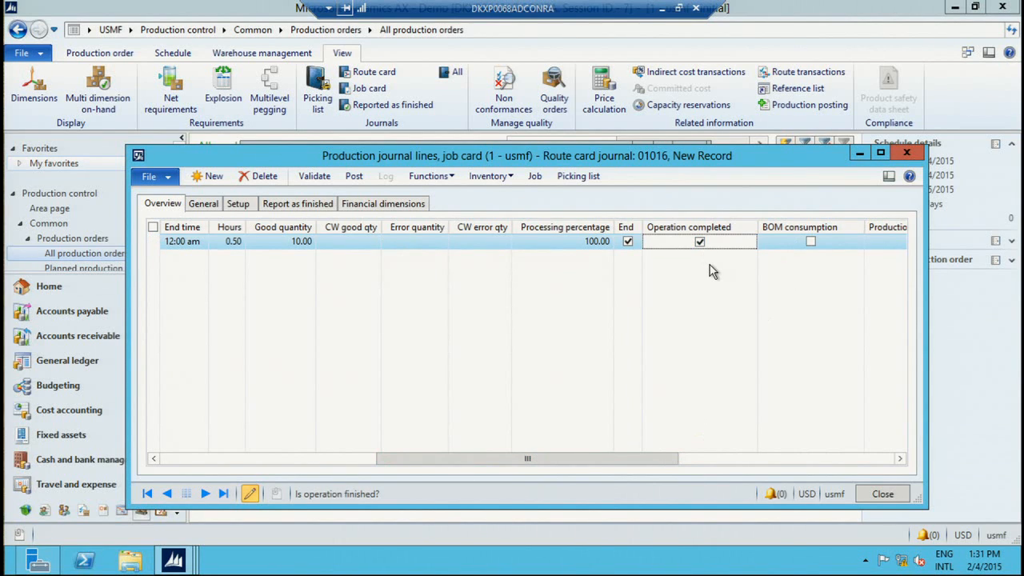
left_click(810, 241)
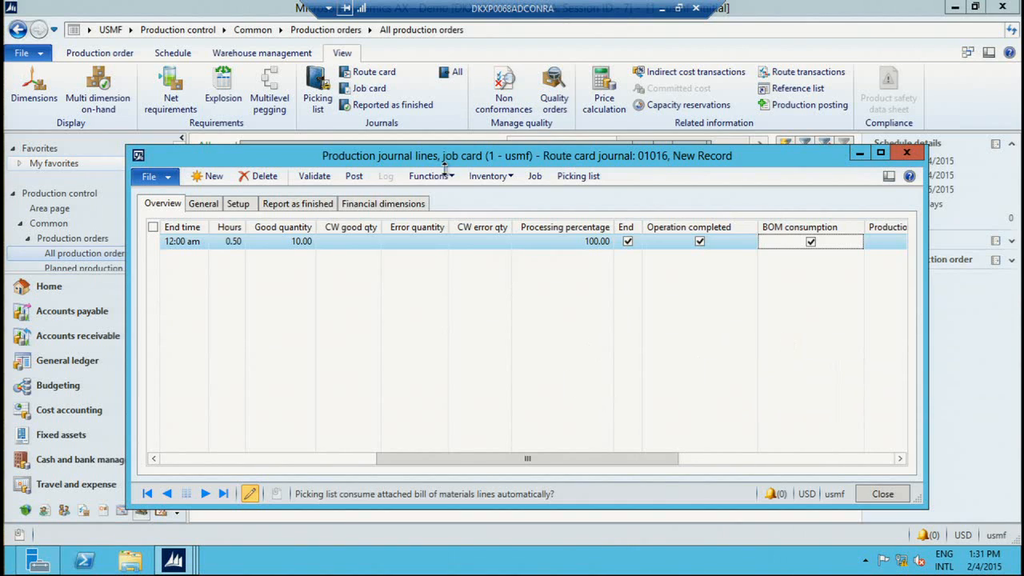
Step: Post the job card journal without transferring posting errors, and check the list of all journals for the production order
left_click(364, 178)
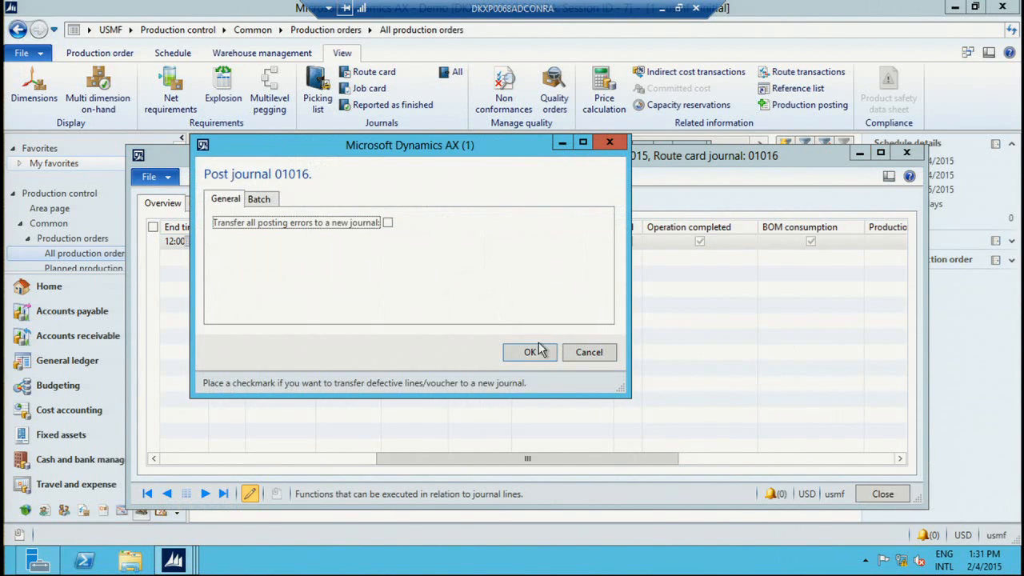
left_click(530, 352)
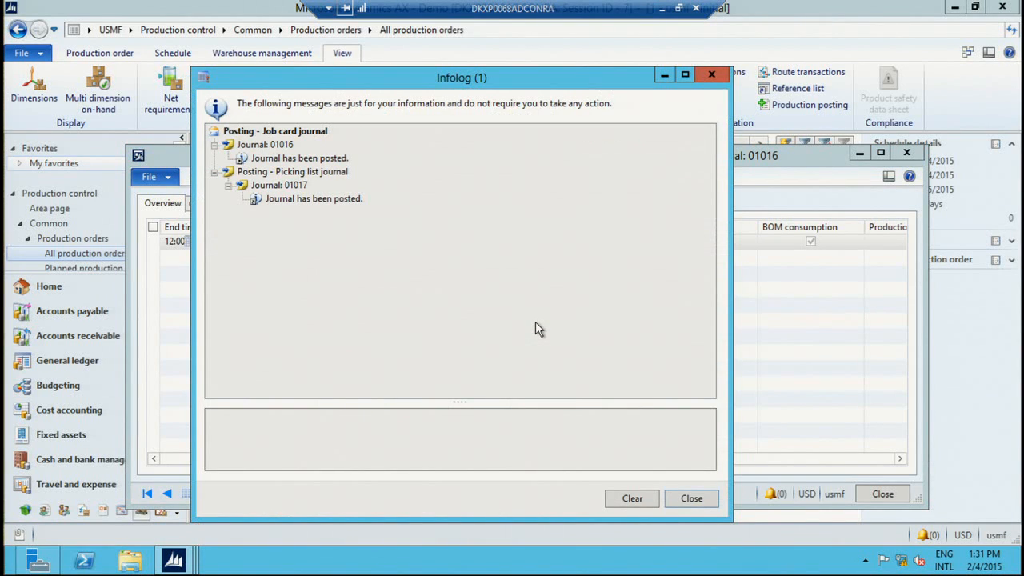
key("Escape")
key("Escape")
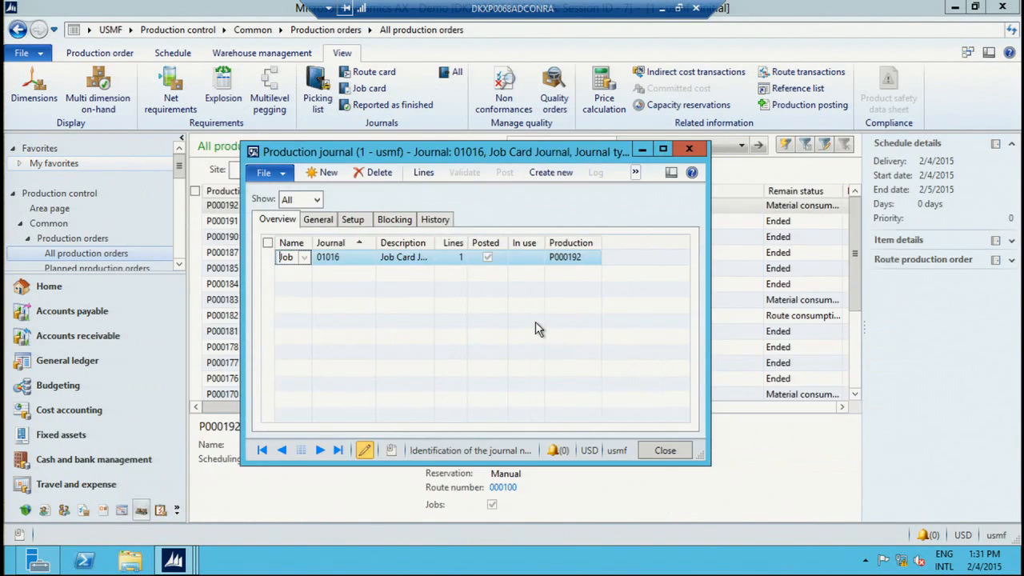
key("Escape")
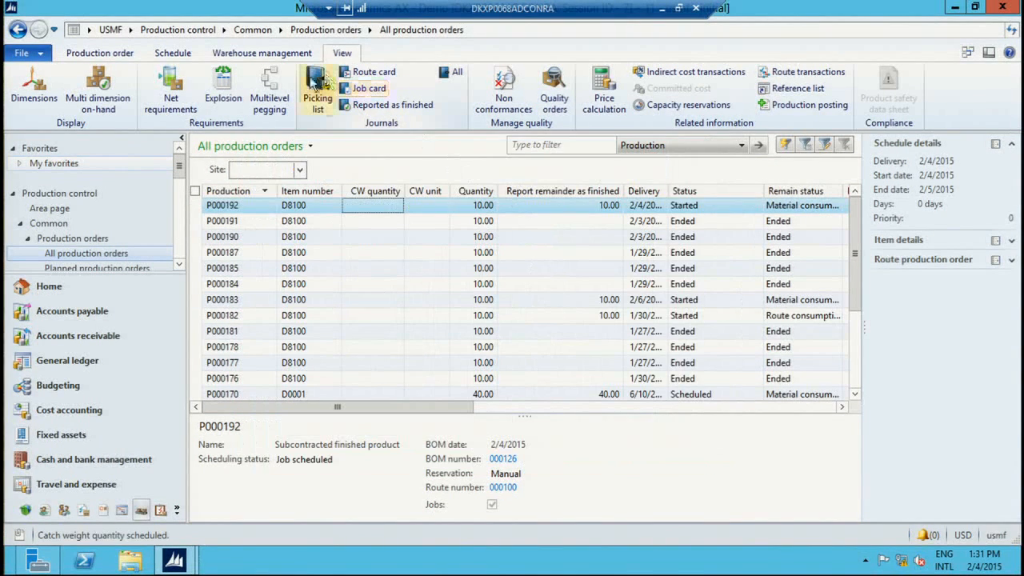
left_click(453, 77)
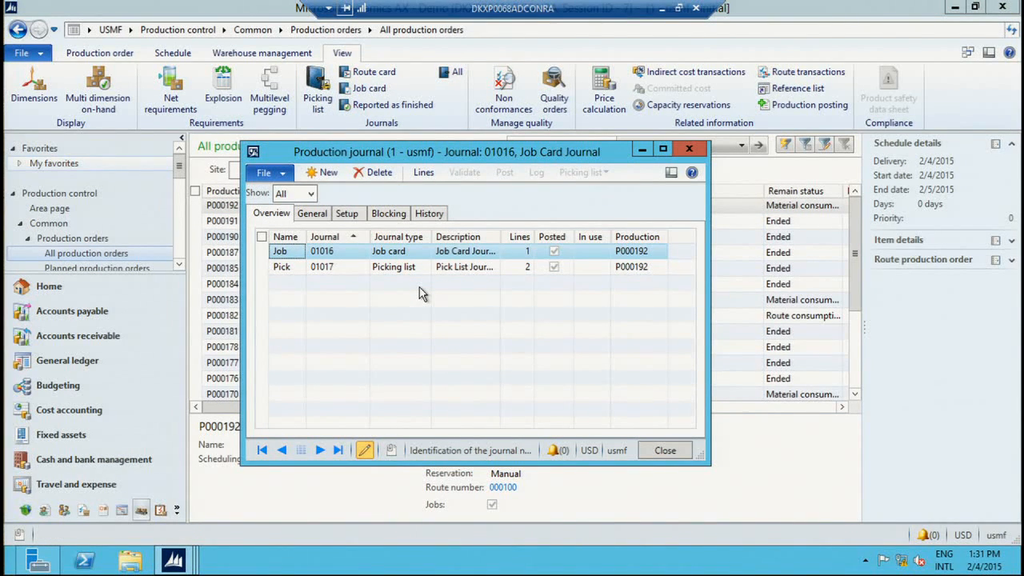
key("Escape")
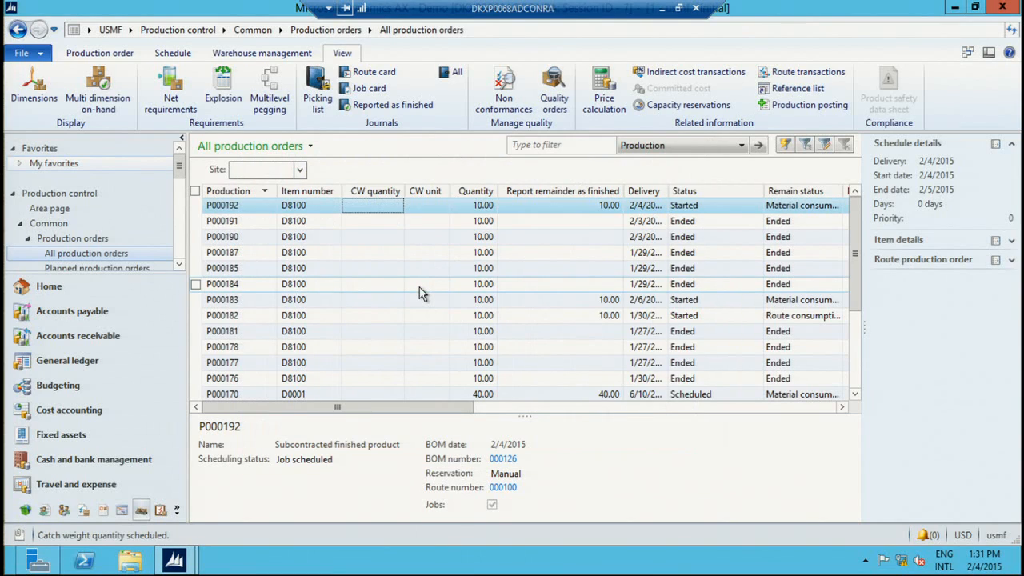
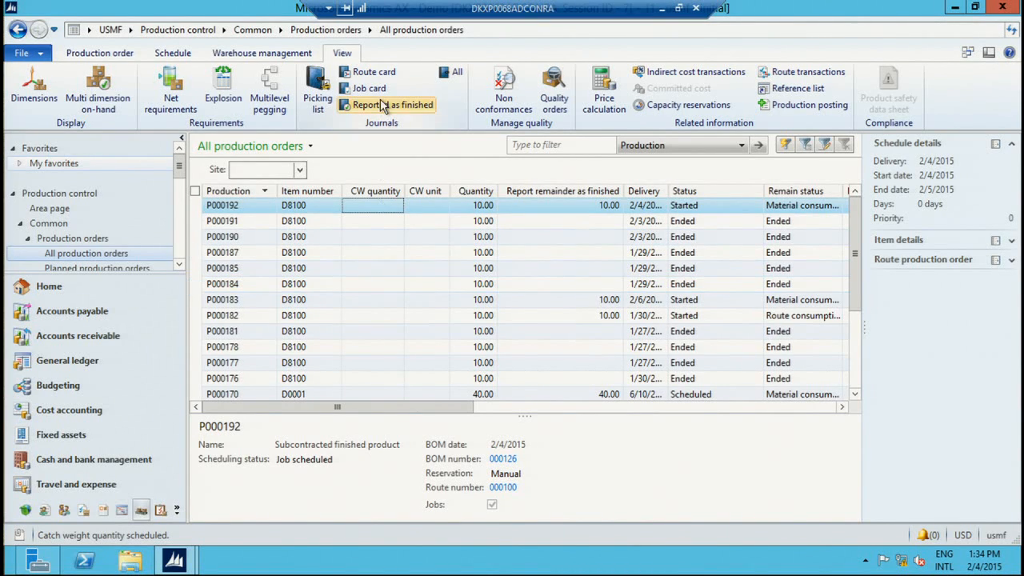
Step: Add a new picking list journal to the production order with the journal name Pick
left_click(317, 89)
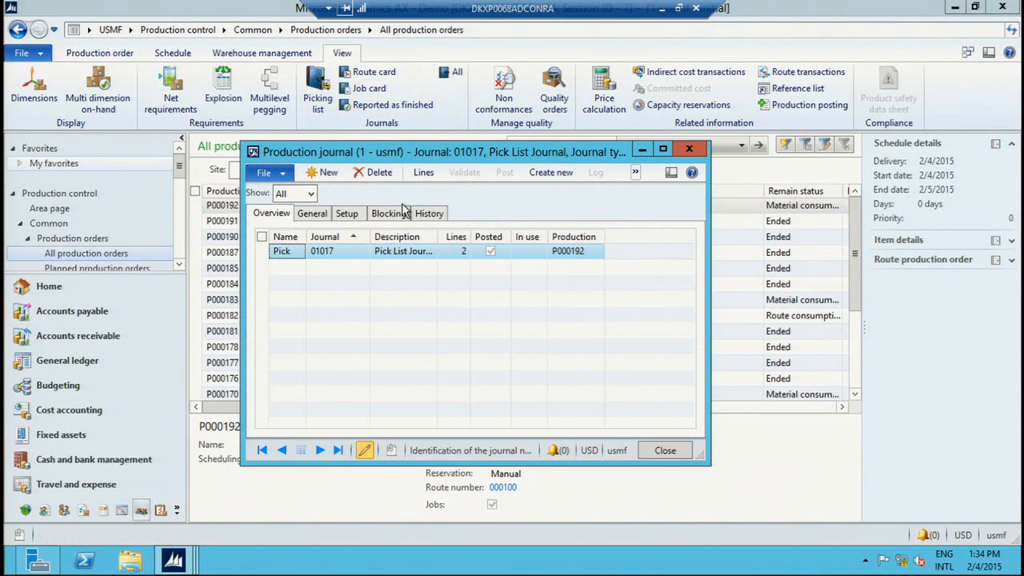
left_click(328, 173)
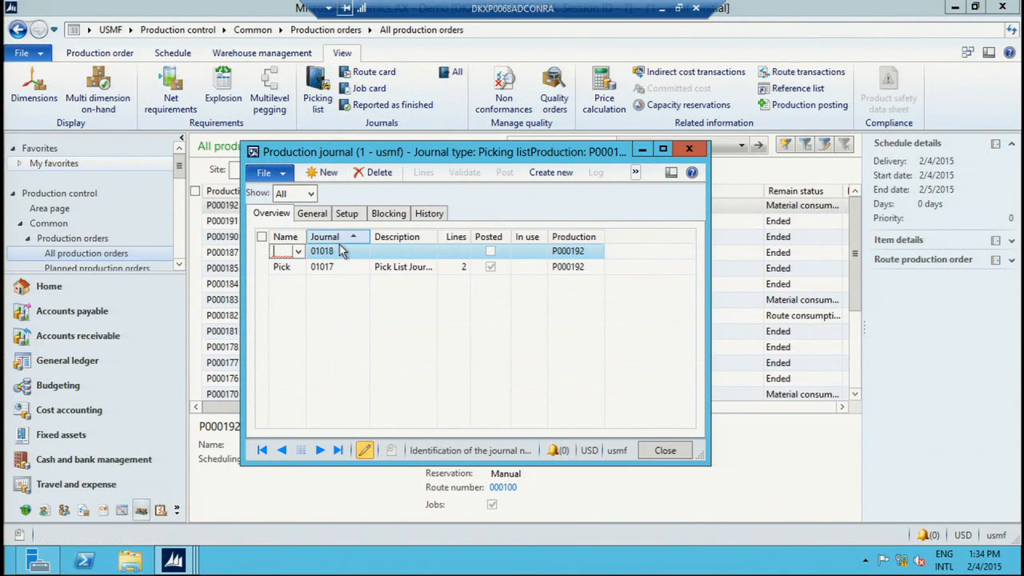
left_click(297, 251)
left_click(300, 285)
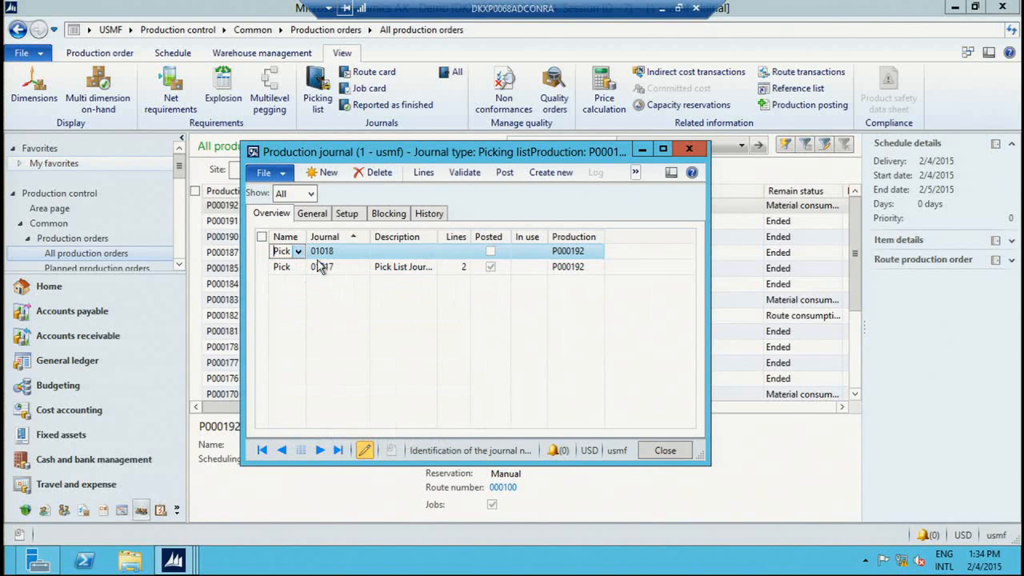
Step: Reference the open purchase order from Perfect Coating solutions ltd. in the new, unposted picking list journal's header
left_click(317, 215)
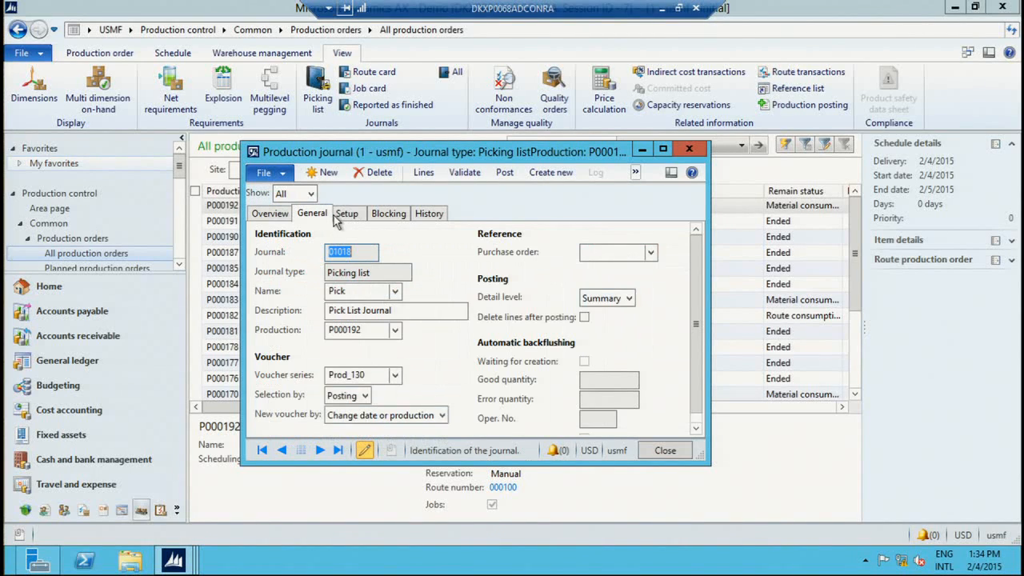
left_click(651, 252)
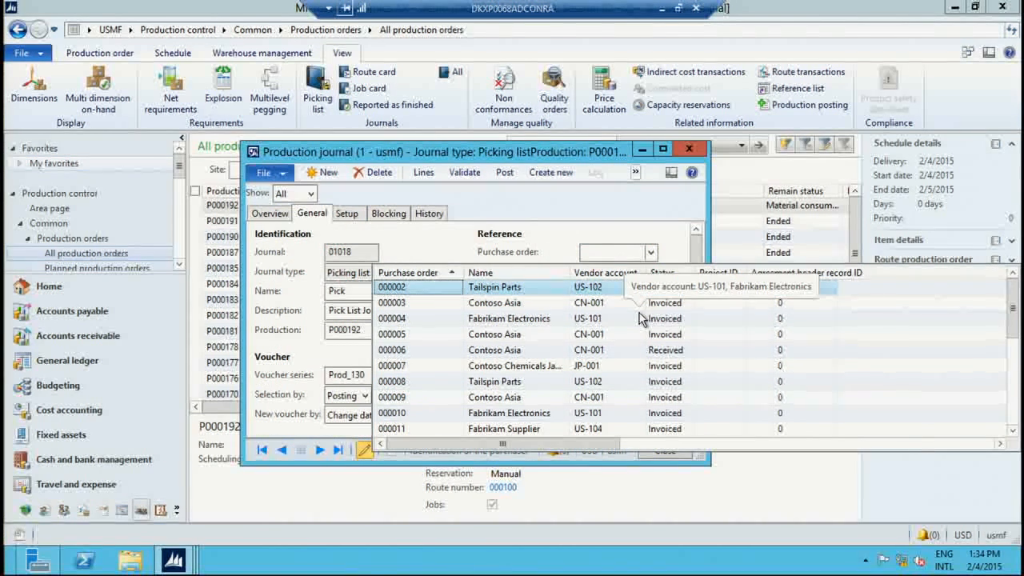
scroll(642, 319, "down", 15)
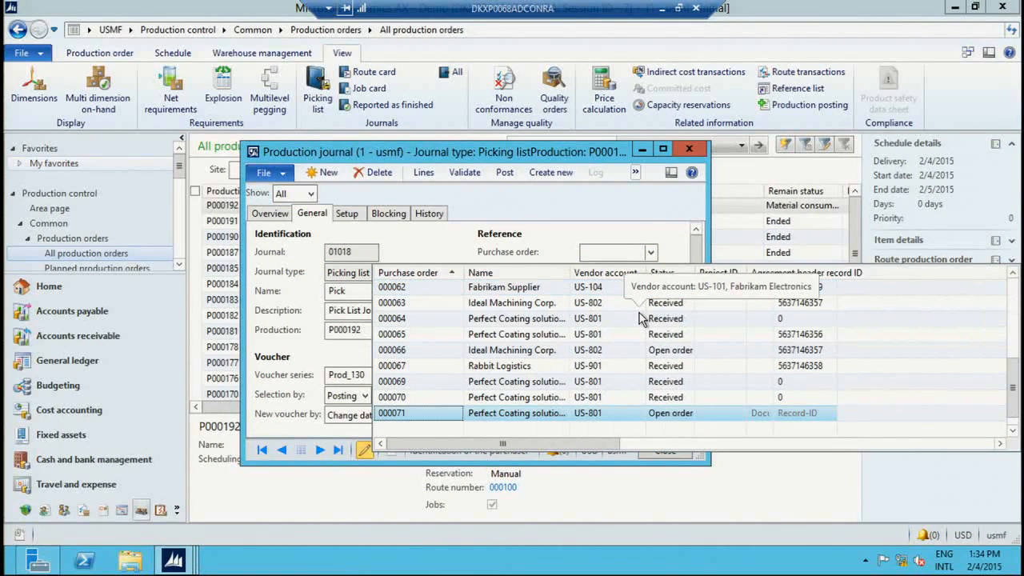
left_click(426, 415)
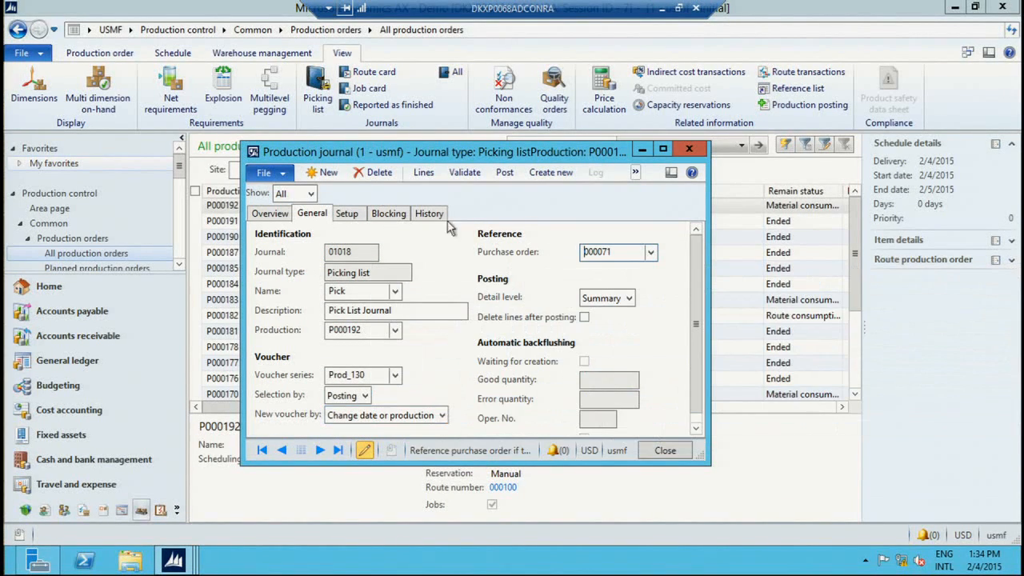
left_click(269, 214)
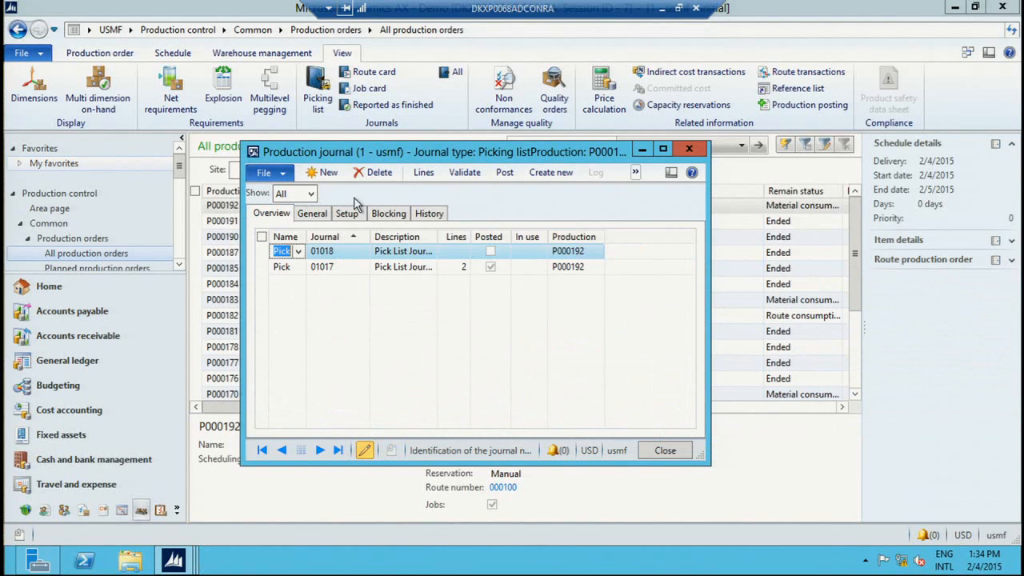
Step: Fill the new picking list journal's line with lot 012961 (item M8102) and set its consumption to 10
left_click(420, 182)
left_click(424, 174)
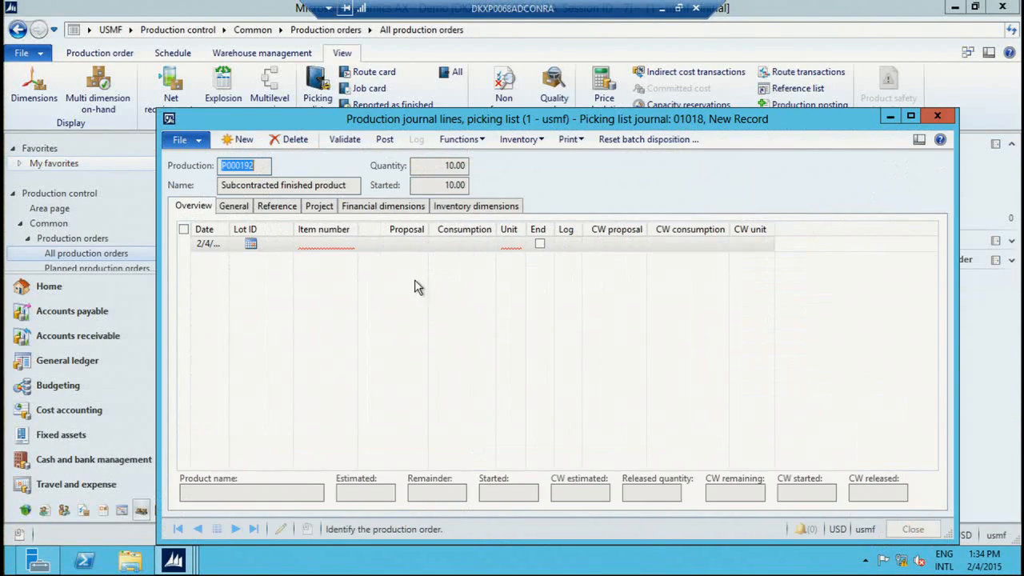
left_click(272, 246)
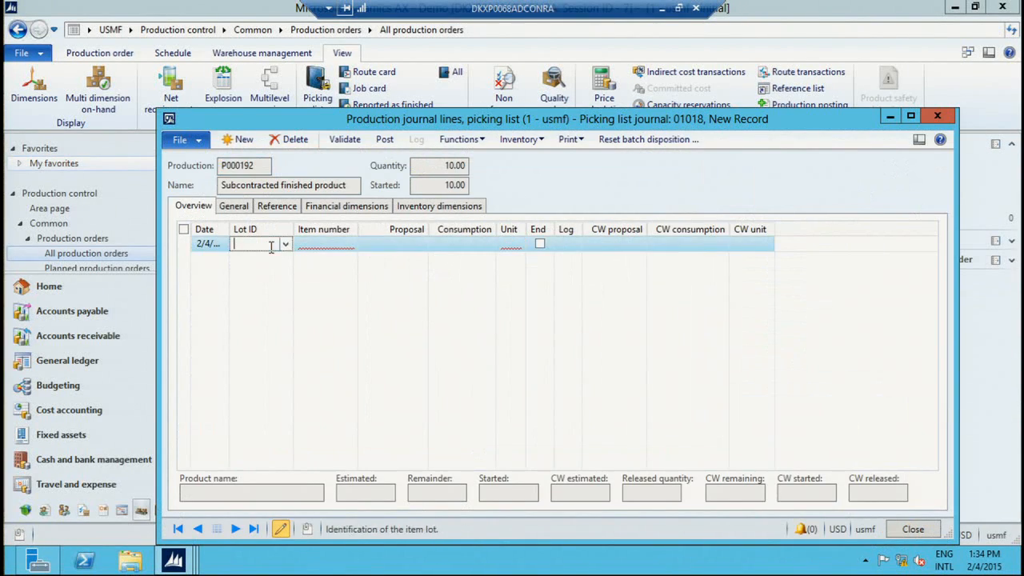
left_click(284, 244)
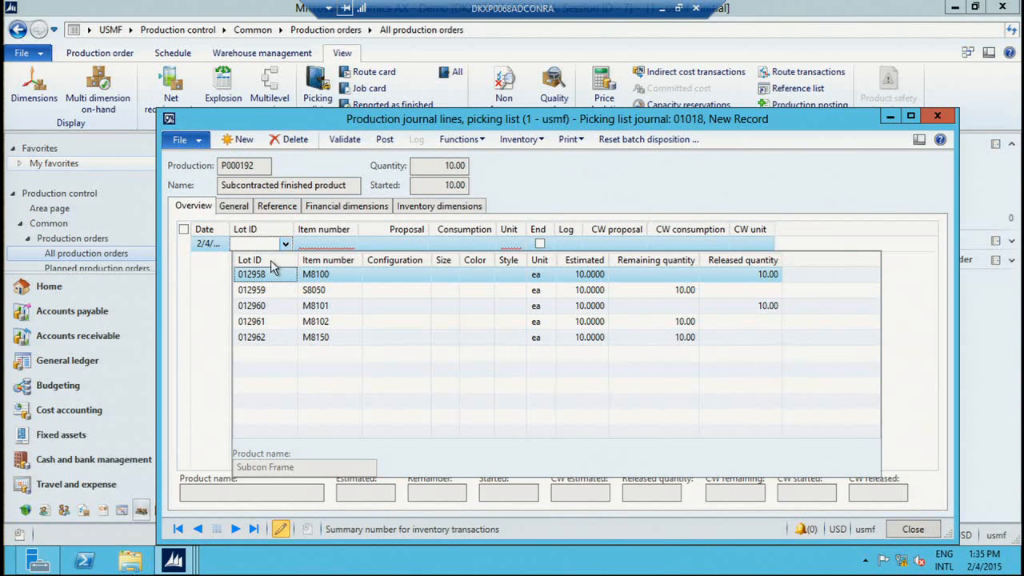
left_click(276, 328)
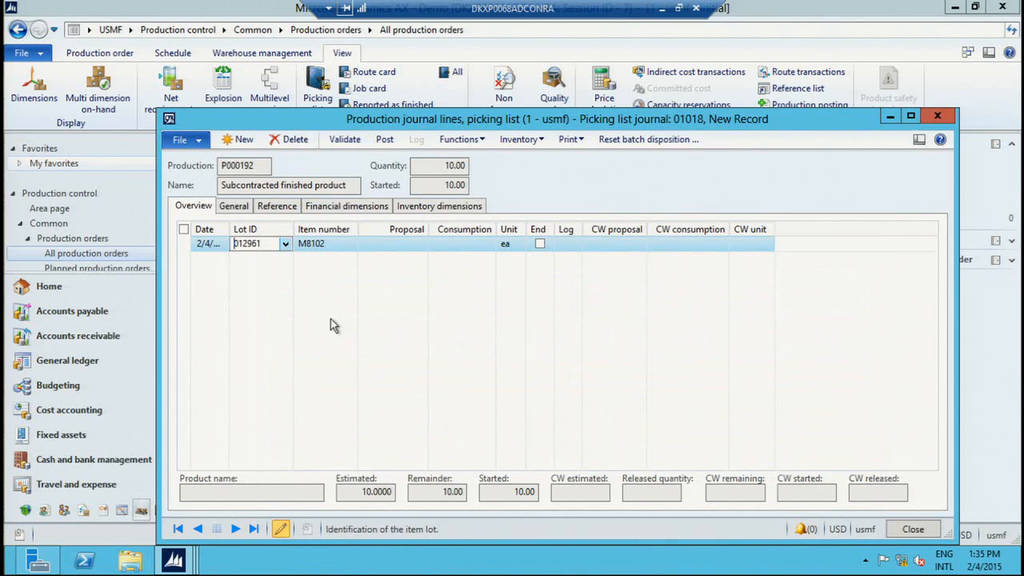
left_click(403, 244)
left_click(443, 243)
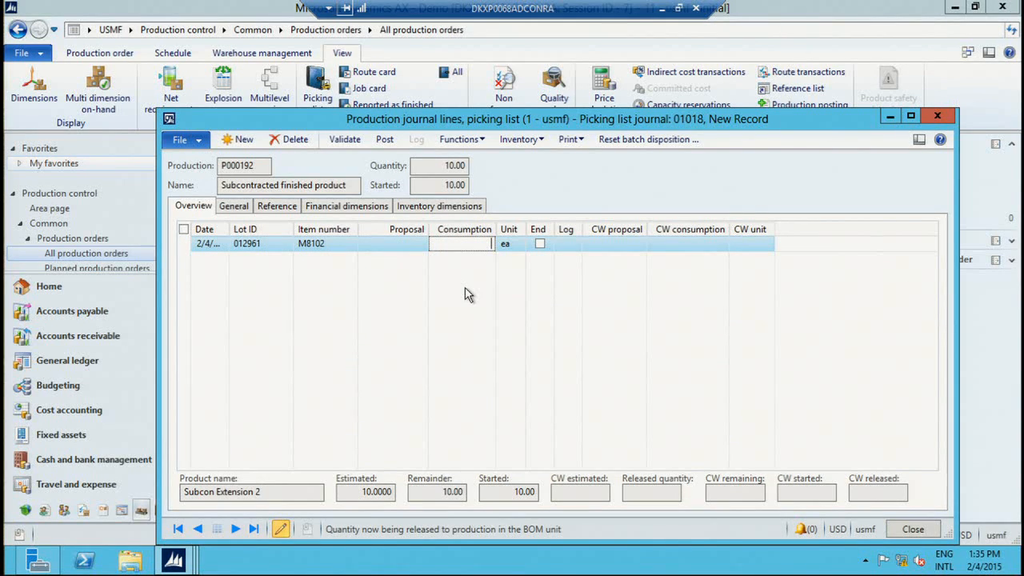
type("10")
key("Tab")
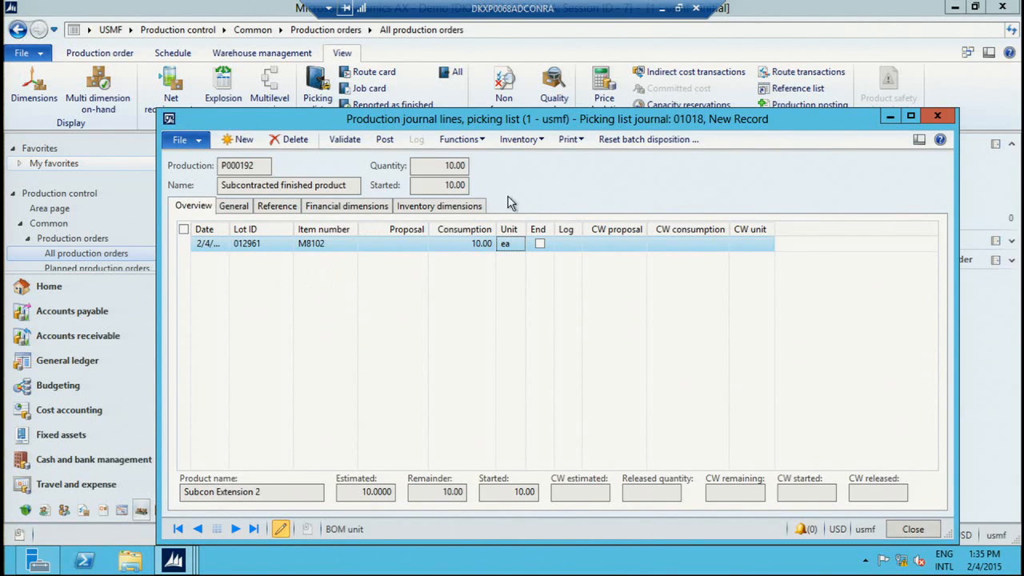
Step: Print the picking list to screen using the delivery note layout and the Proposal quantity, and review the vendor delivery note
left_click(568, 139)
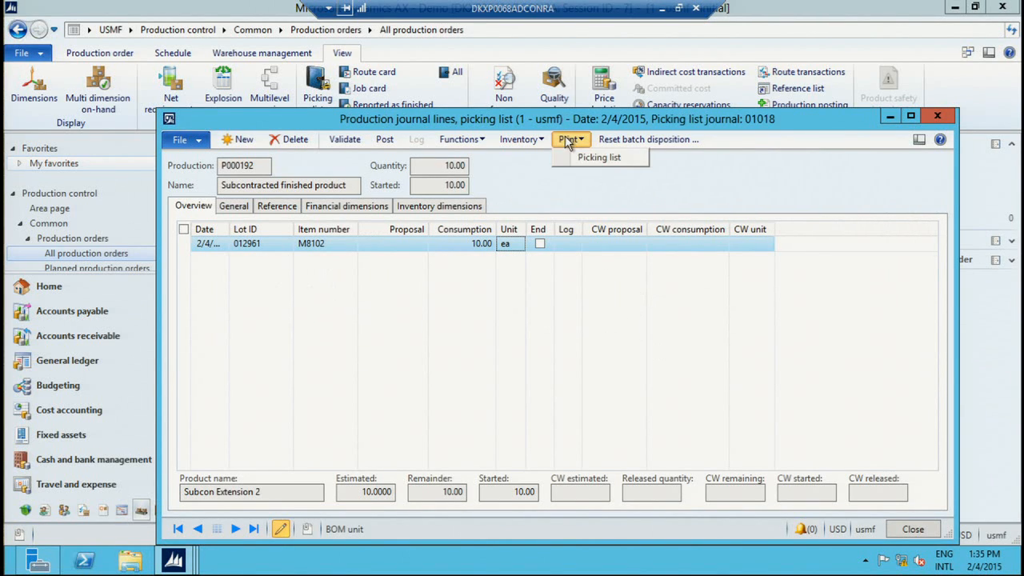
left_click(600, 159)
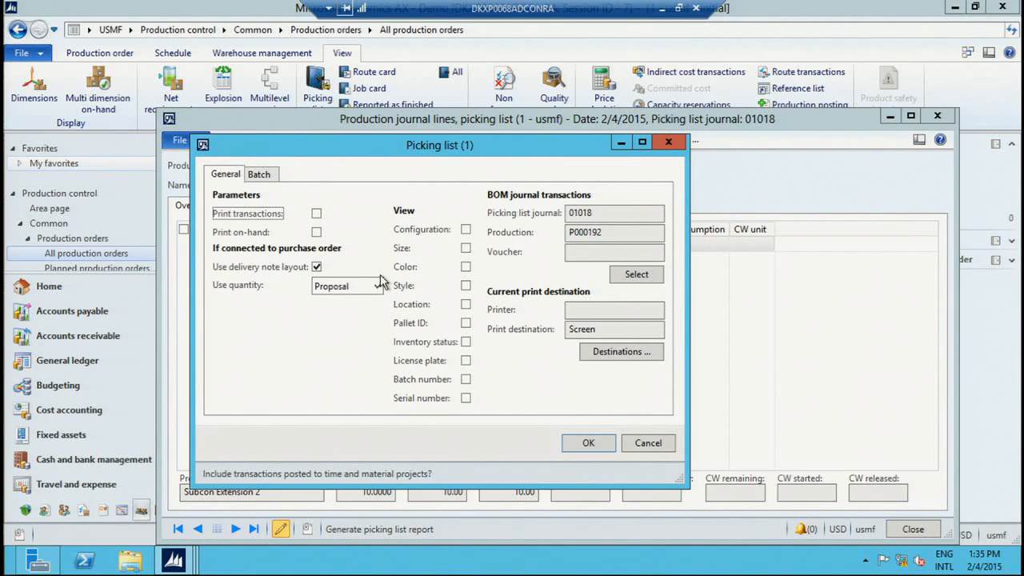
left_click(317, 268)
left_click(316, 268)
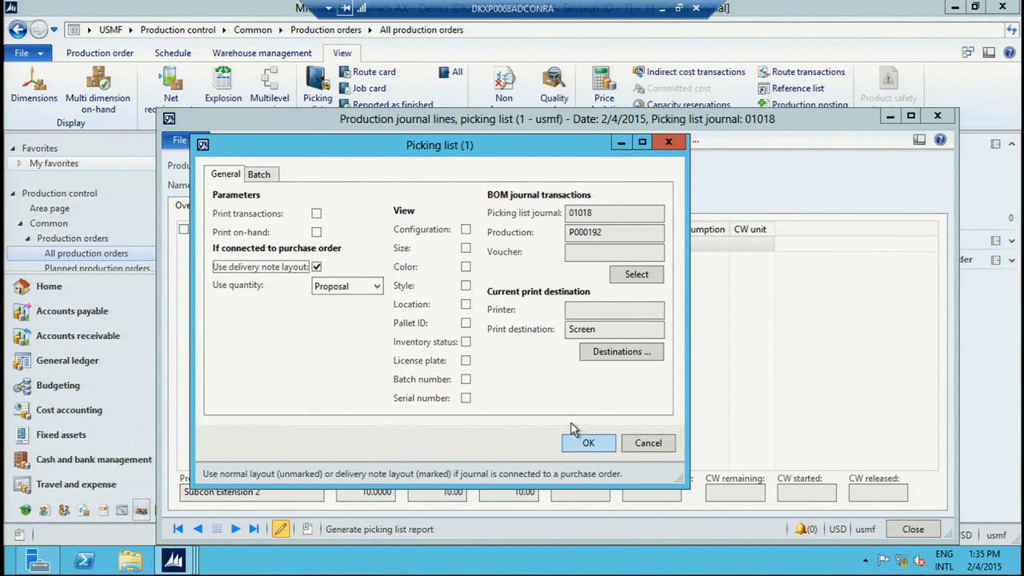
left_click(585, 446)
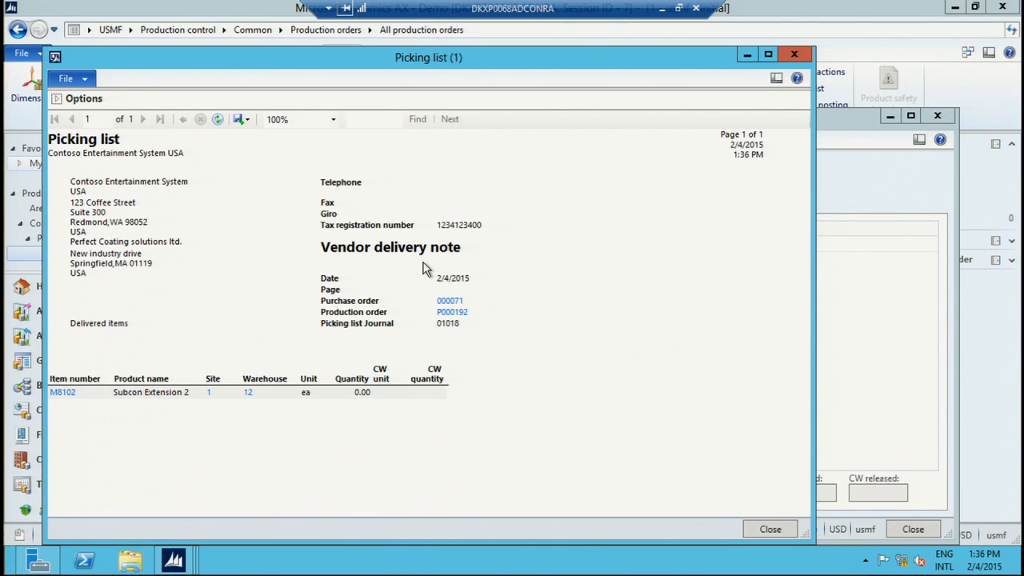
key("Escape")
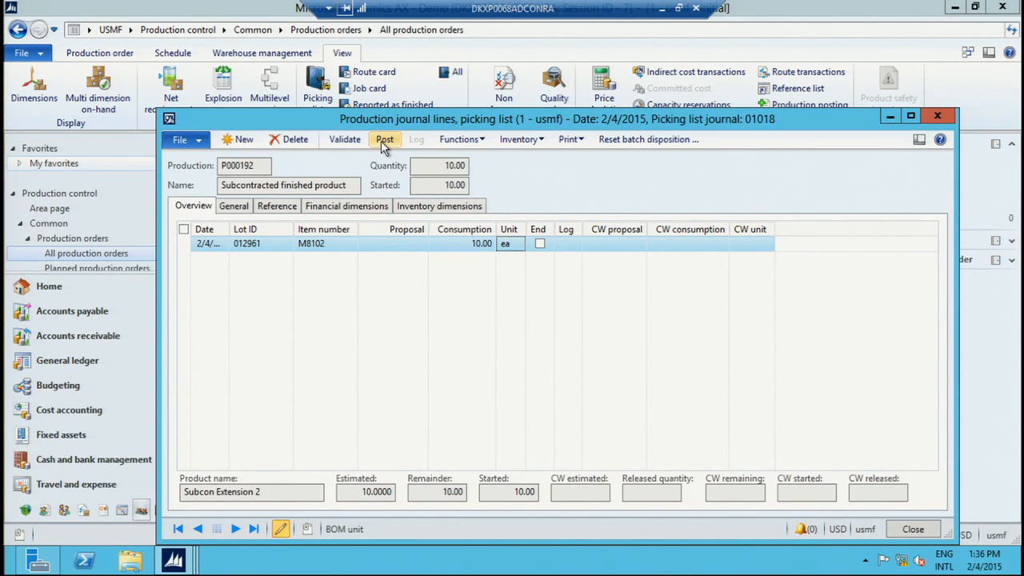
Step: Generate the same picking list report once more to recheck the quantity on the vendor delivery note
left_click(569, 142)
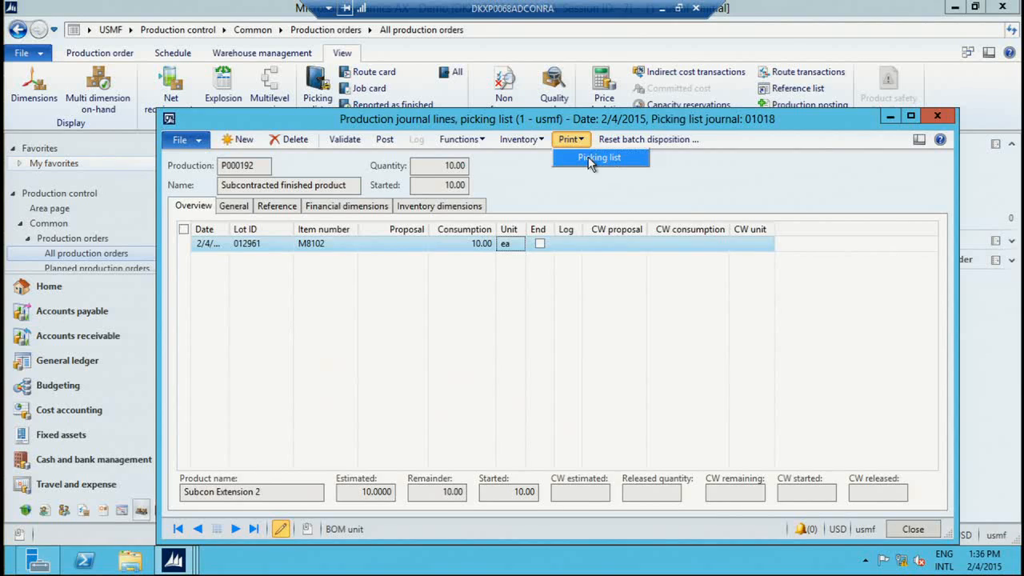
left_click(612, 156)
left_click(585, 442)
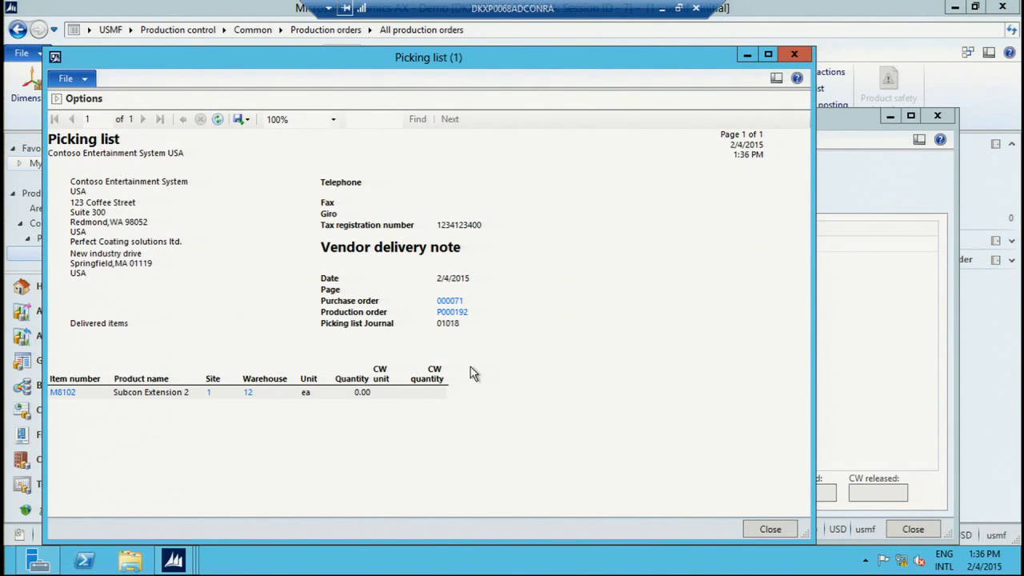
key("Escape")
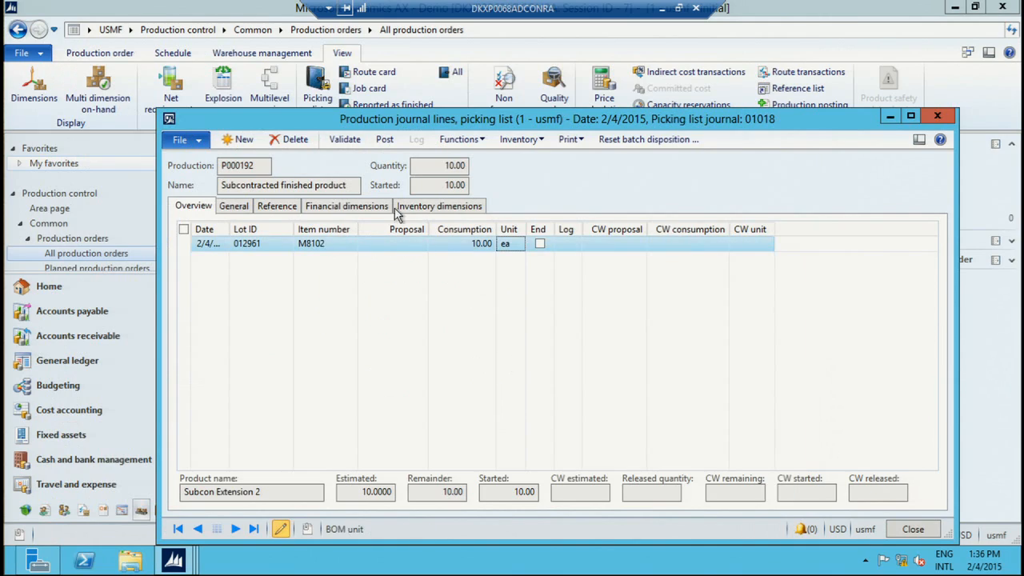
Step: Post the picking list journal without transferring posting errors and return to the list of all production orders
left_click(383, 142)
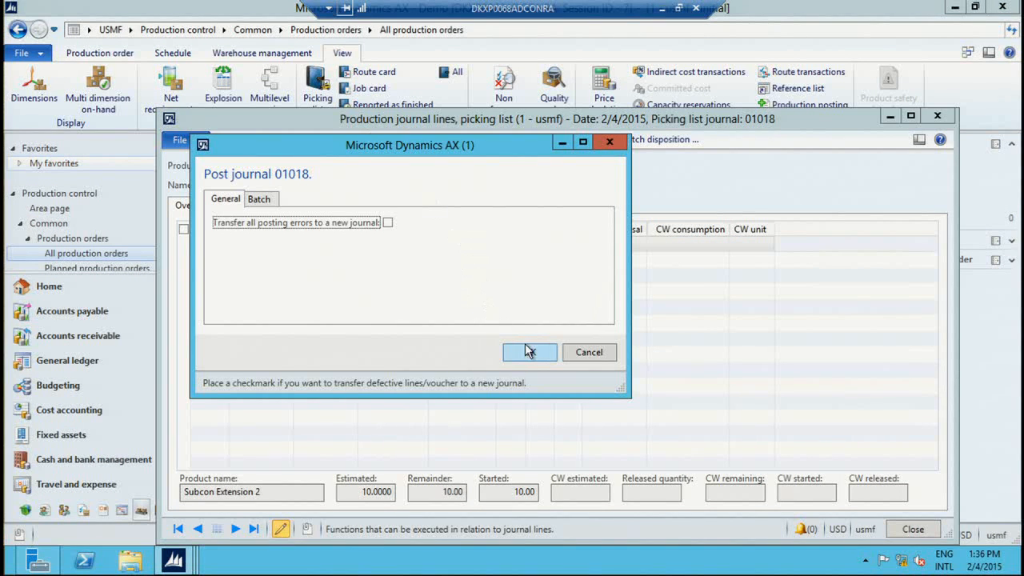
left_click(530, 352)
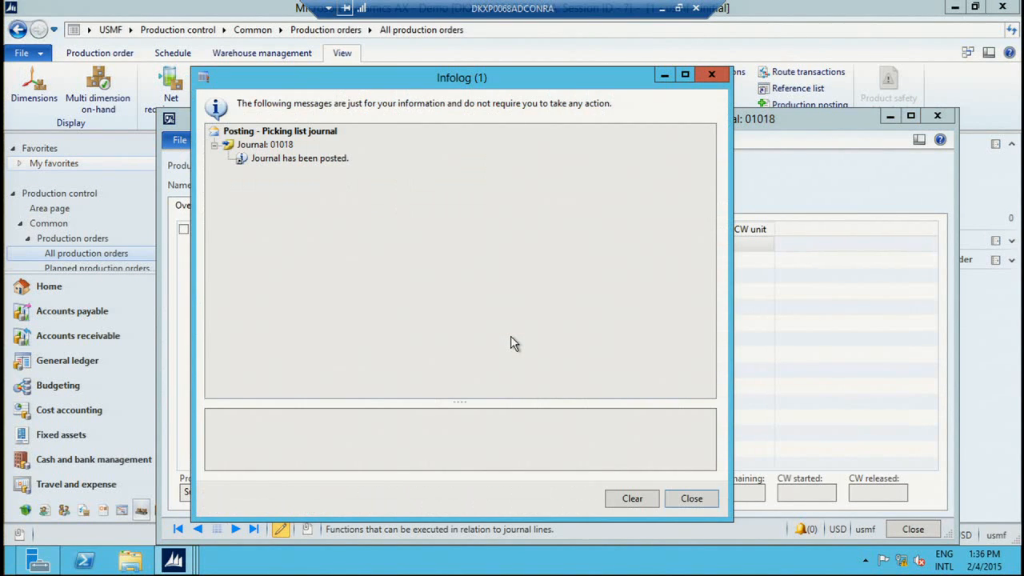
key("Escape")
key("Escape")
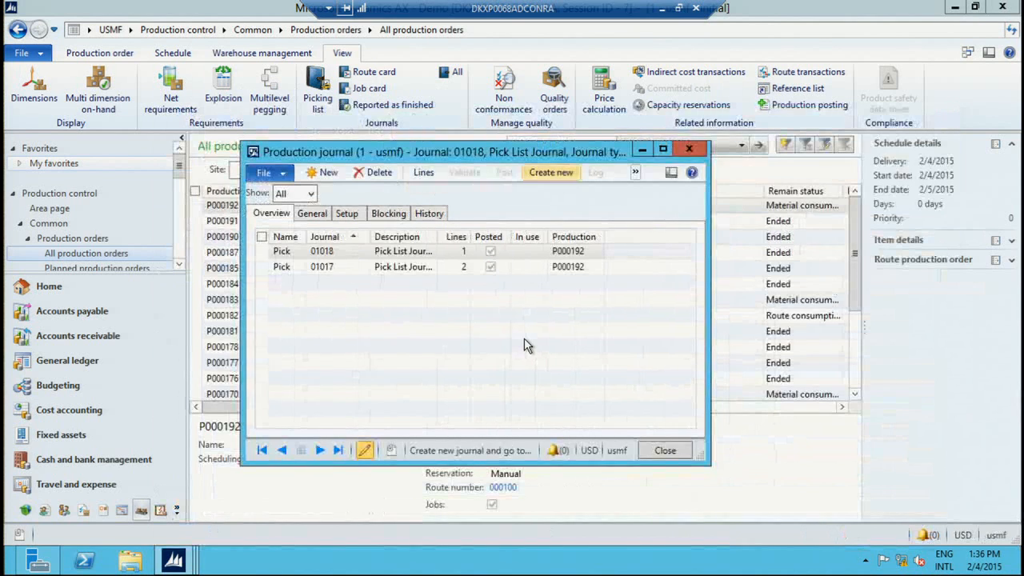
key("Escape")
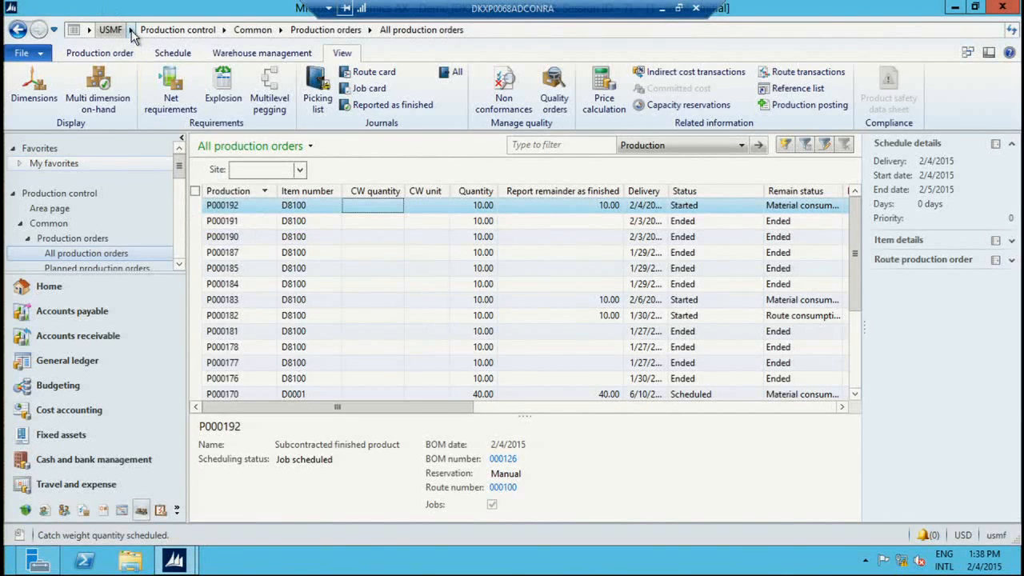
Step: Go to all purchase orders in Accounts payable and select the open order from Perfect Coating solutions ltd
left_click(129, 30)
left_click(184, 64)
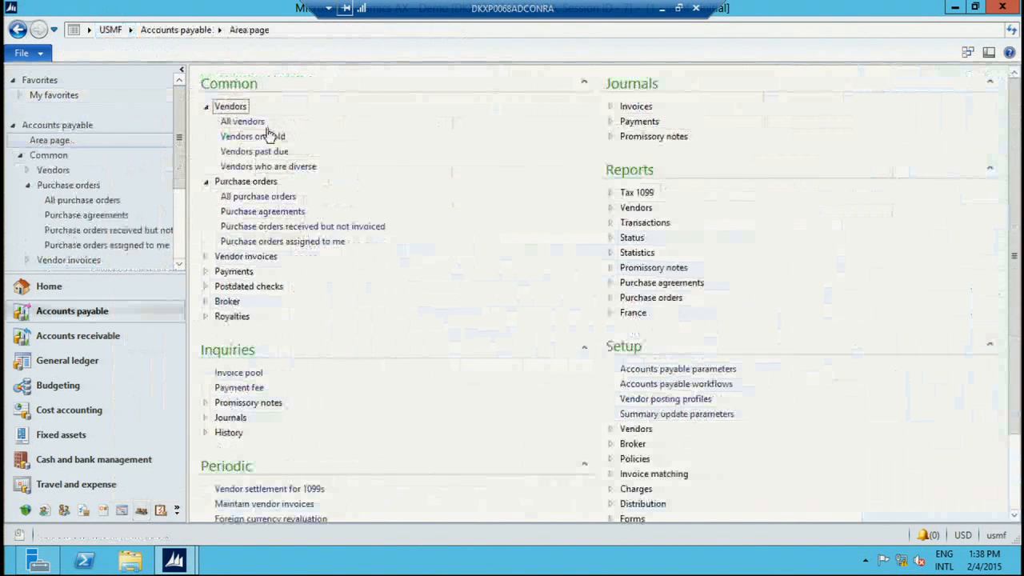
left_click(258, 197)
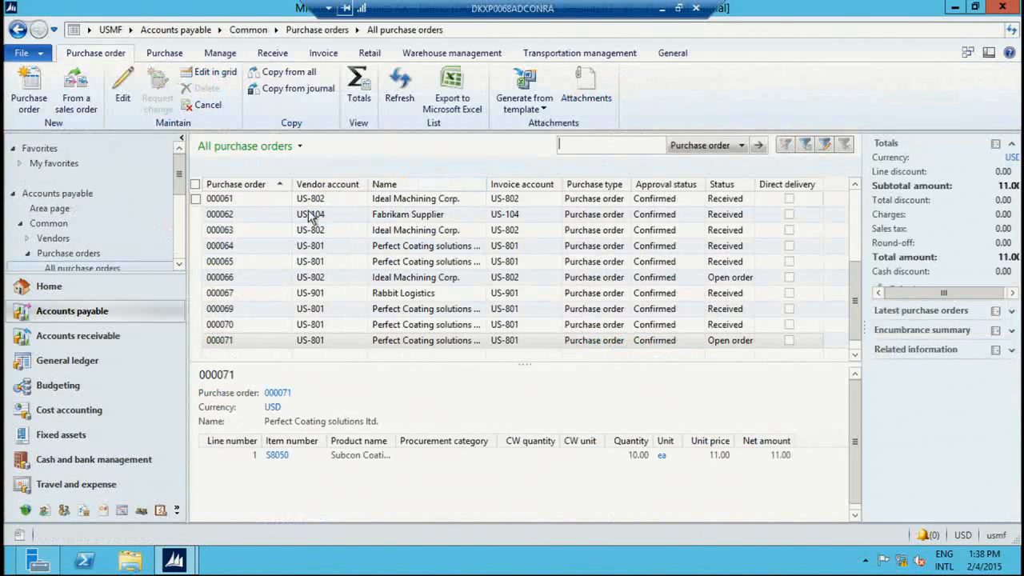
left_click(269, 205)
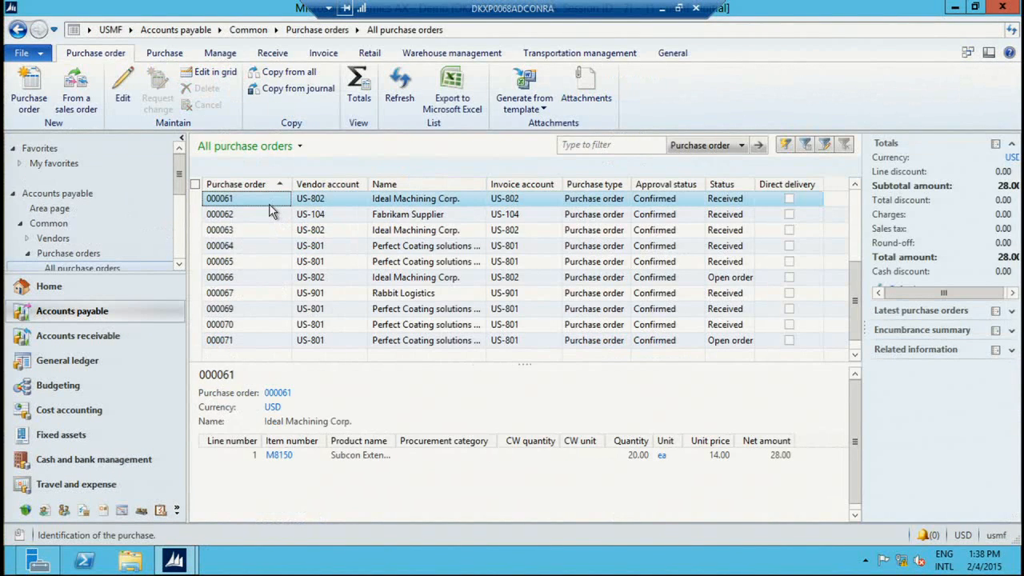
key("ctrl+End")
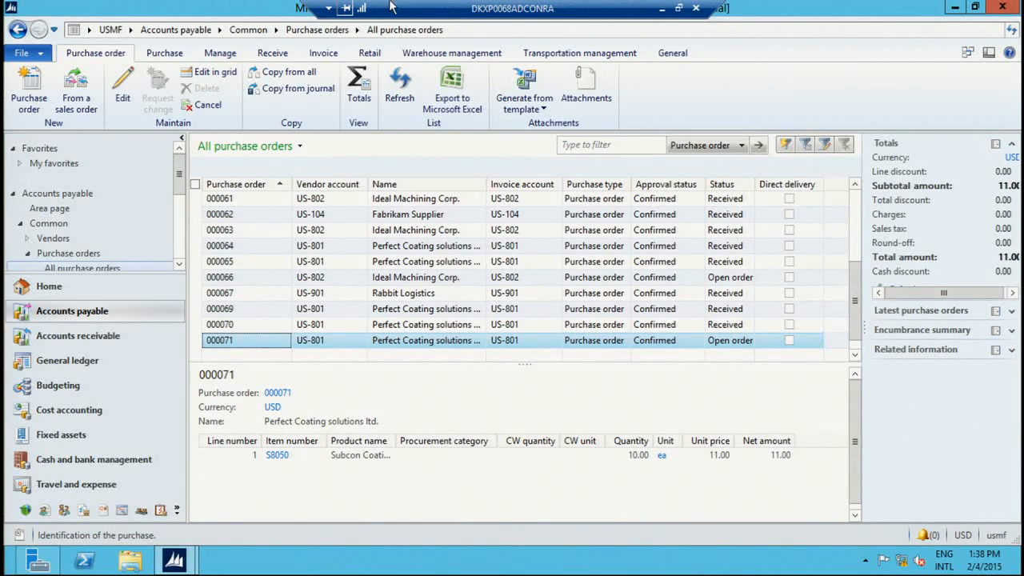
mouse_move(1018, 4)
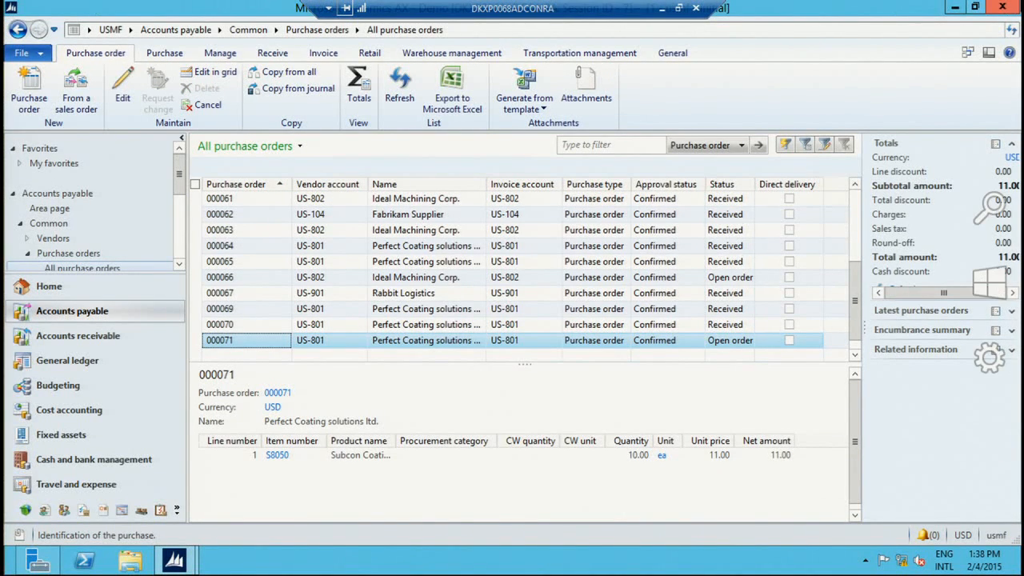
Step: Try to post a product receipt for the selected purchase order with the receipt number ertyy
left_click(270, 54)
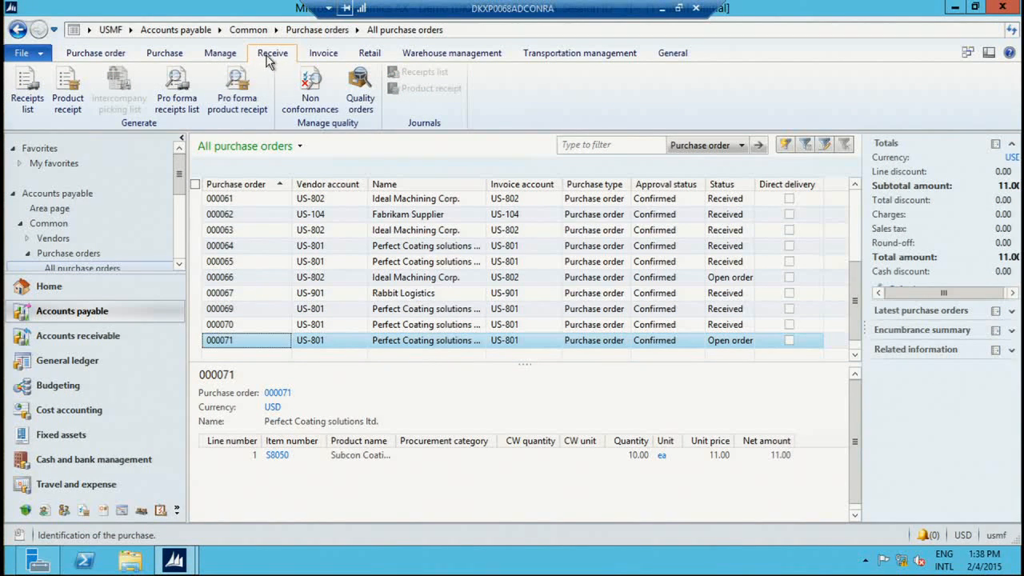
left_click(71, 97)
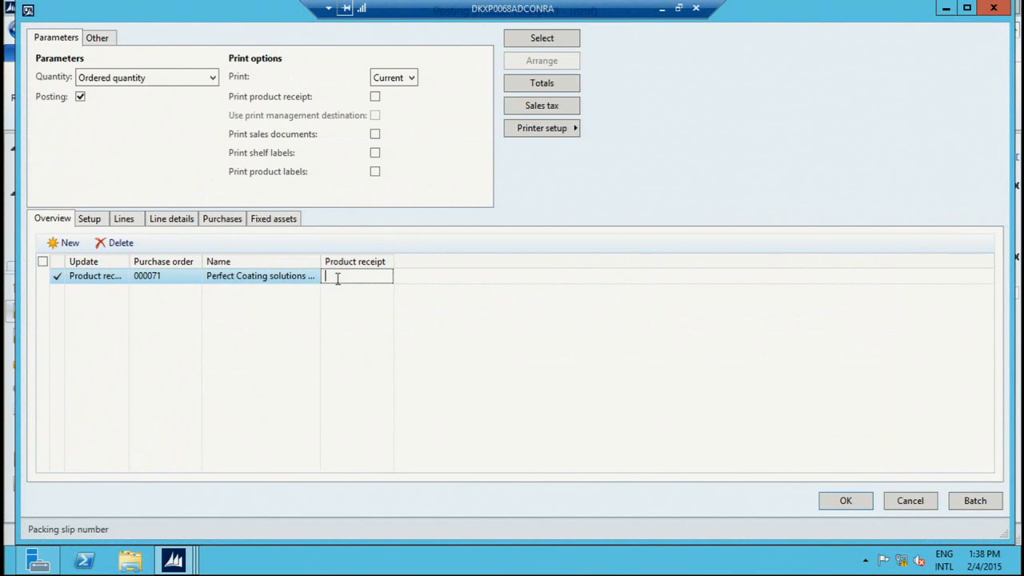
type("ertyy")
left_click(836, 499)
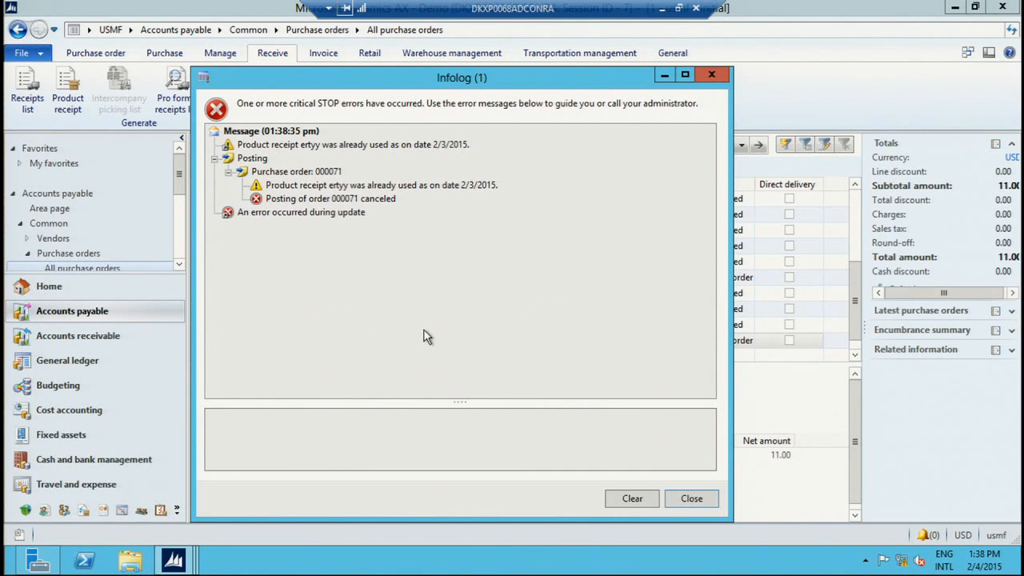
key("Escape")
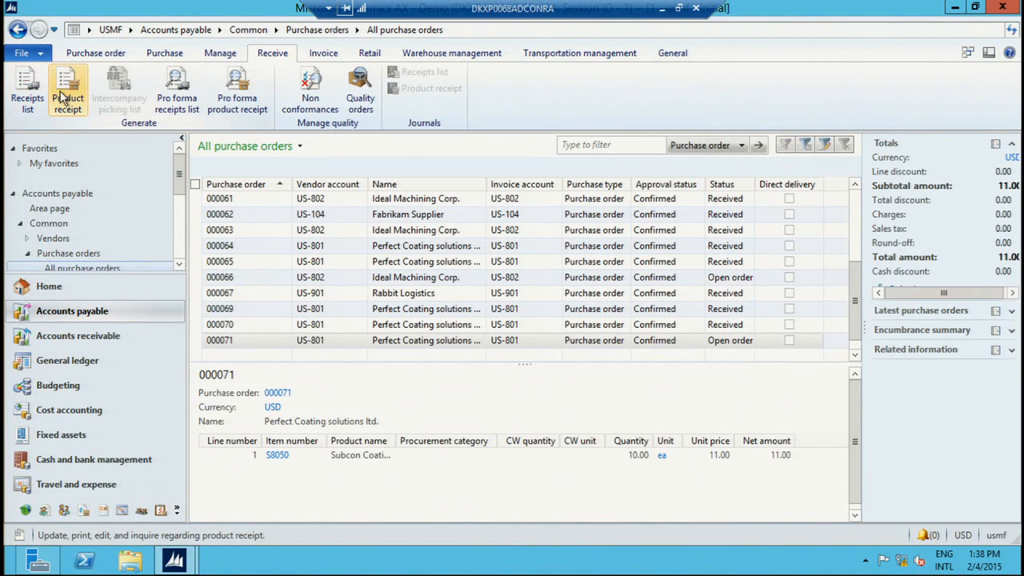
Step: Post the purchase order's product receipt for the ordered quantity with receipt number derf1, and review the posting messages
left_click(68, 92)
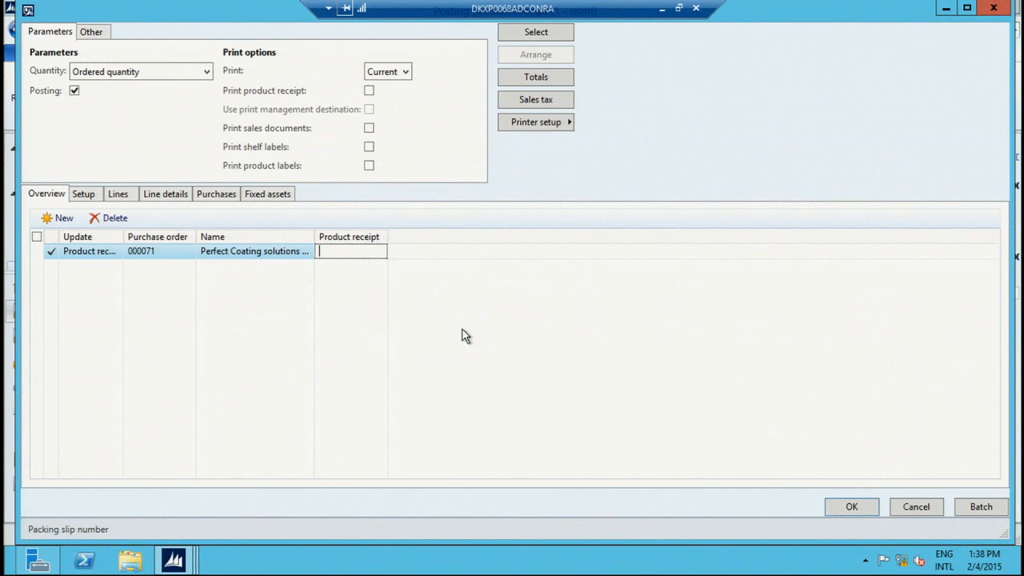
type("derf1")
left_click(863, 506)
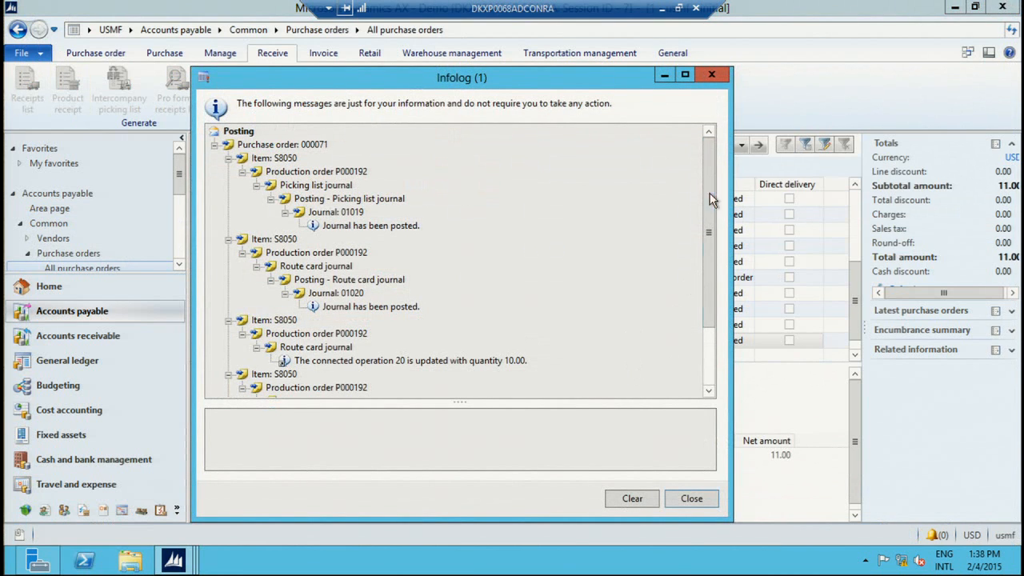
mouse_move(711, 200)
left_mouse_down()
mouse_move(715, 258)
mouse_move(705, 215)
left_mouse_up()
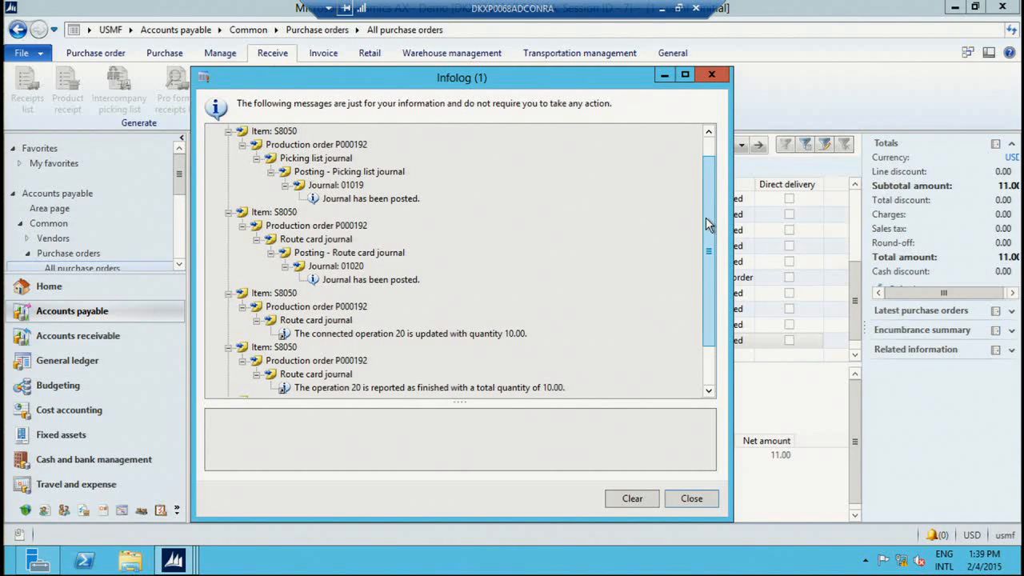
Step: Finish reviewing the receipt's posting messages, close them and go to all production orders in Production control
scroll(707, 228, "down", 3)
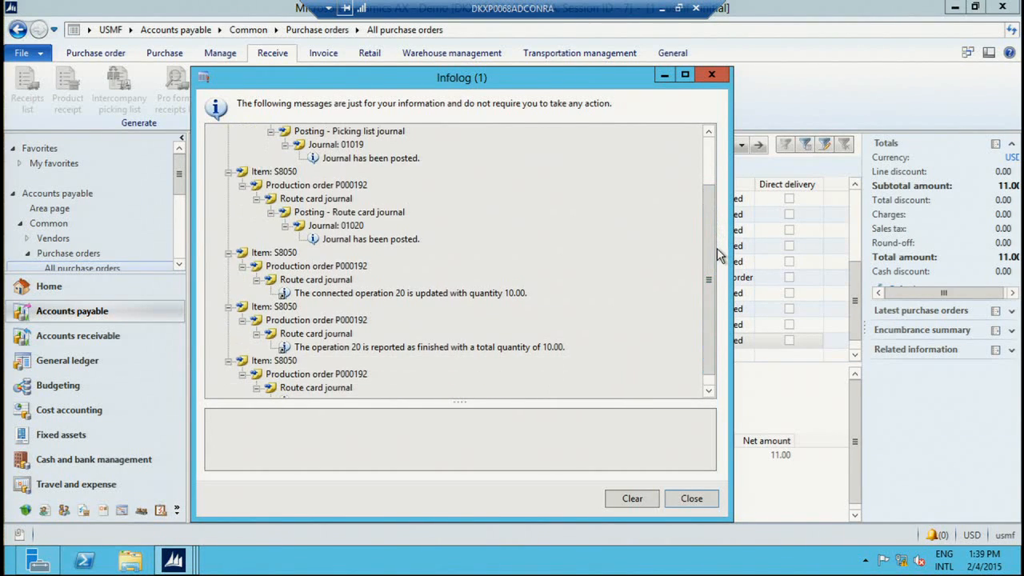
key("Escape")
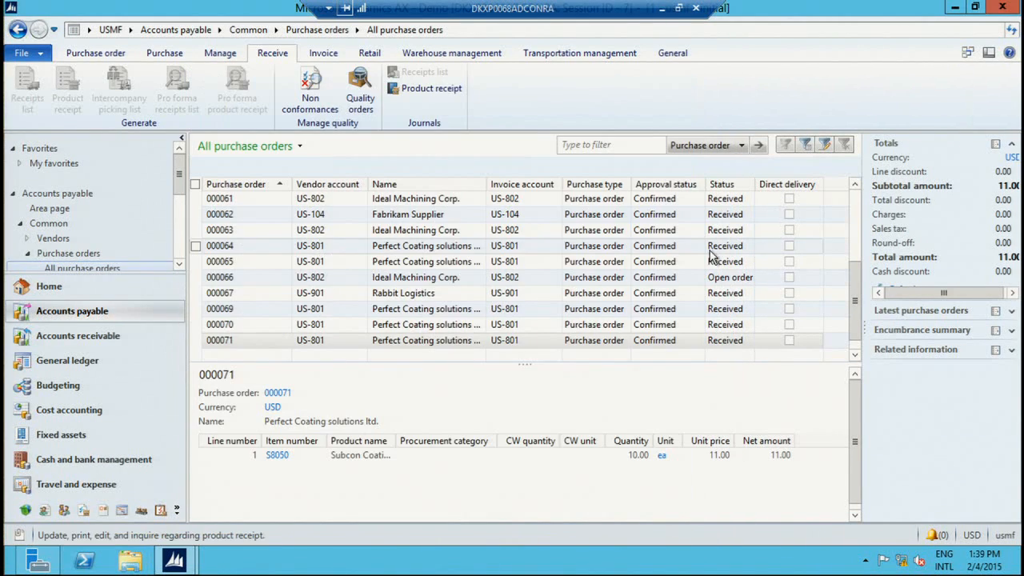
left_click(130, 31)
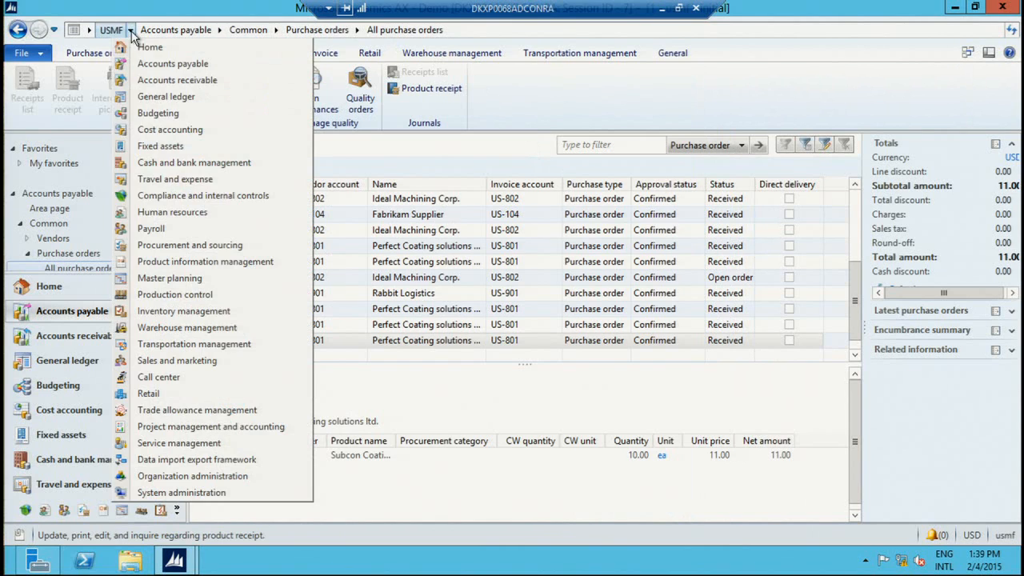
left_click(244, 294)
left_click(290, 124)
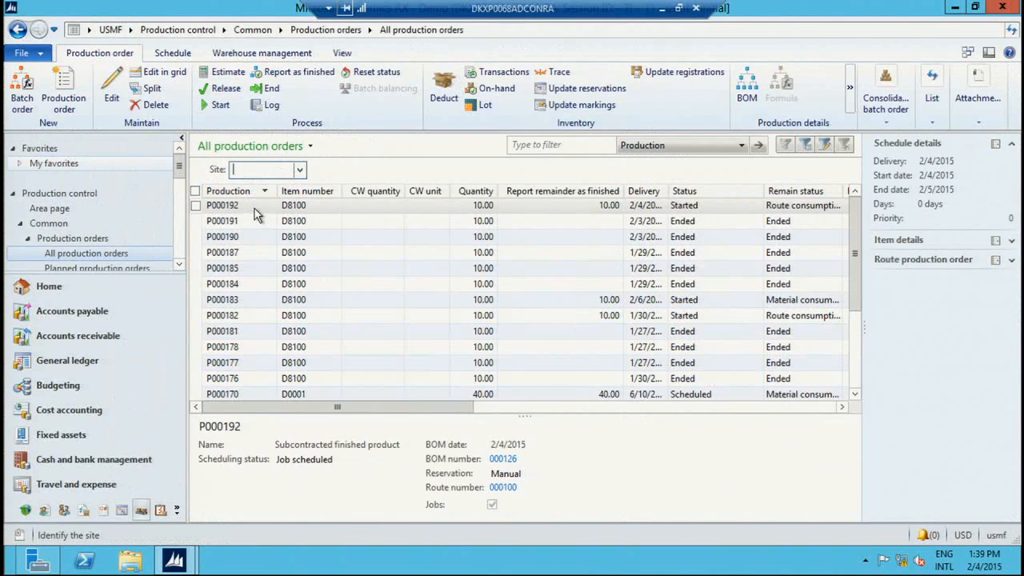
Step: Open all journals of production order P000192, examine the lines of picking list journal 01019, and close both forms
left_click(254, 208)
left_click(342, 53)
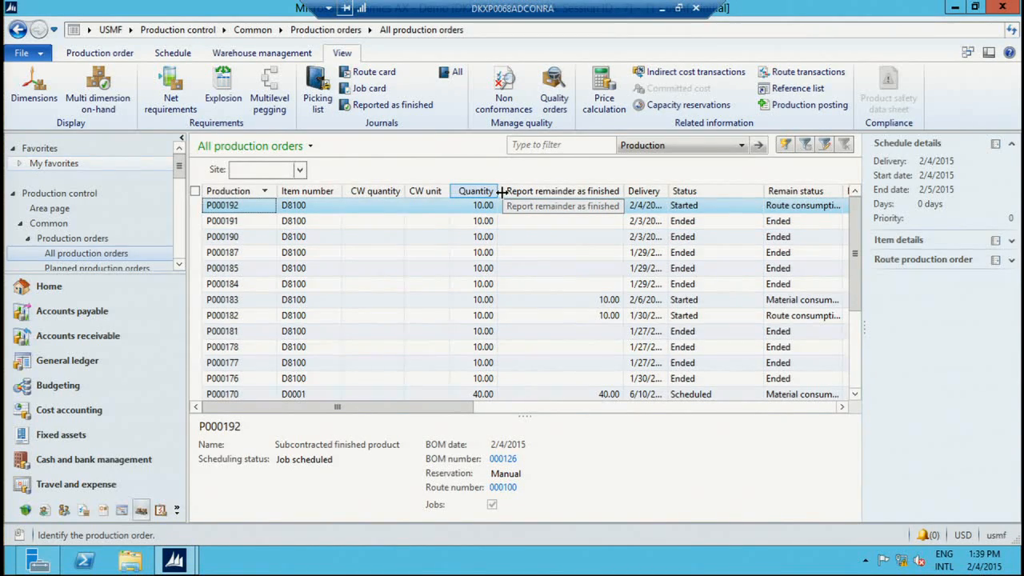
left_click(452, 72)
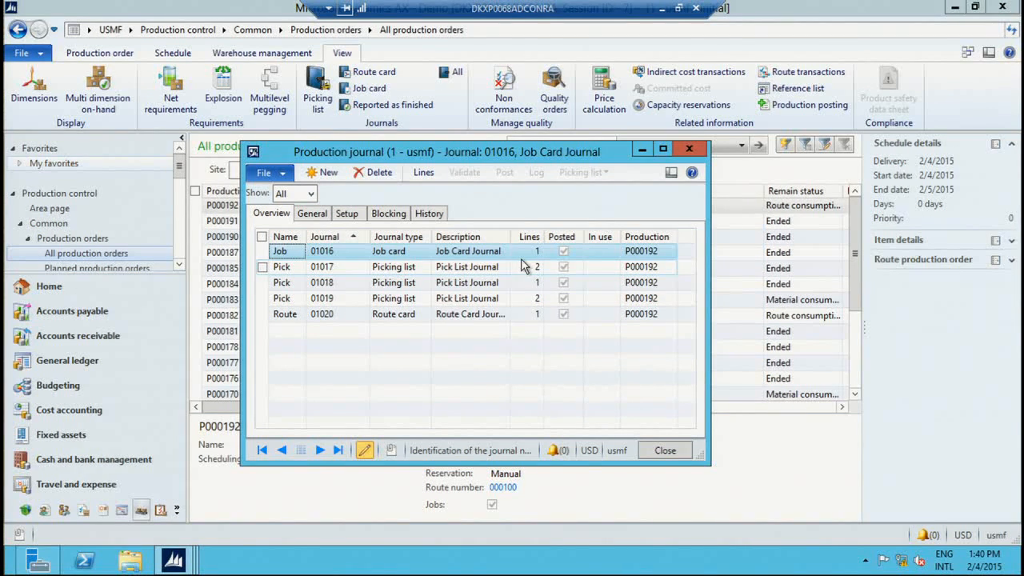
left_click(406, 299)
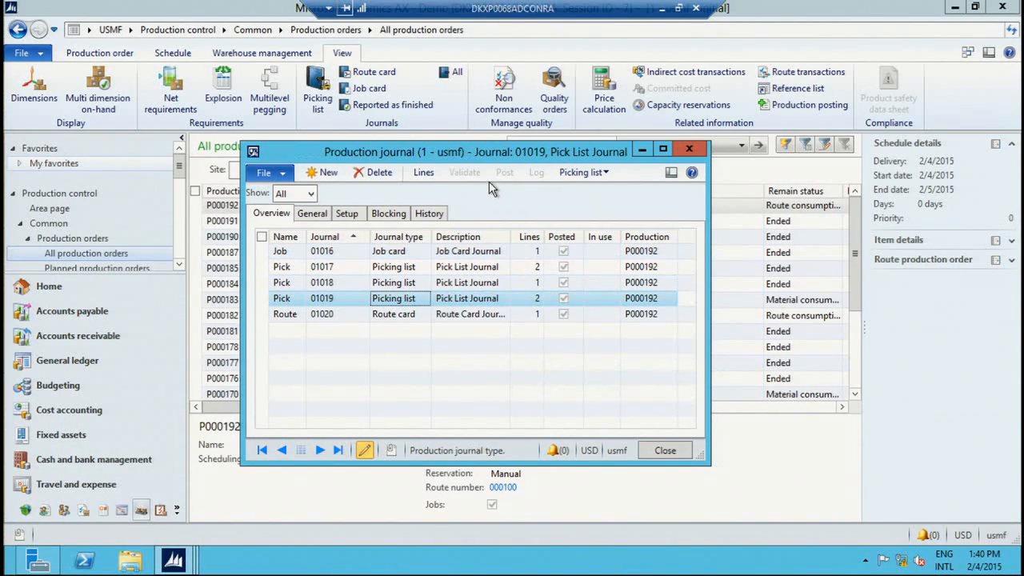
left_click(423, 172)
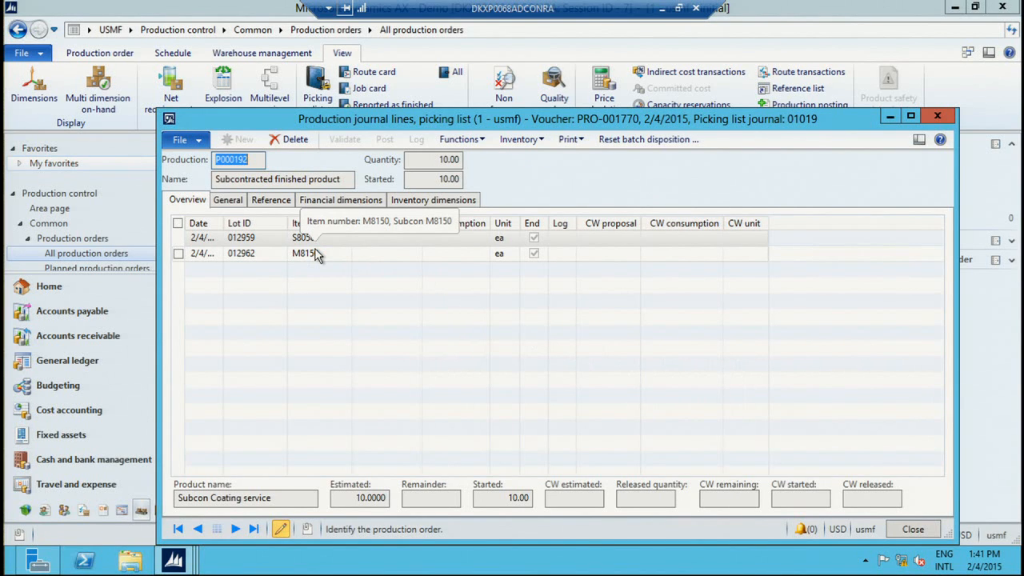
key("Escape")
key("Escape")
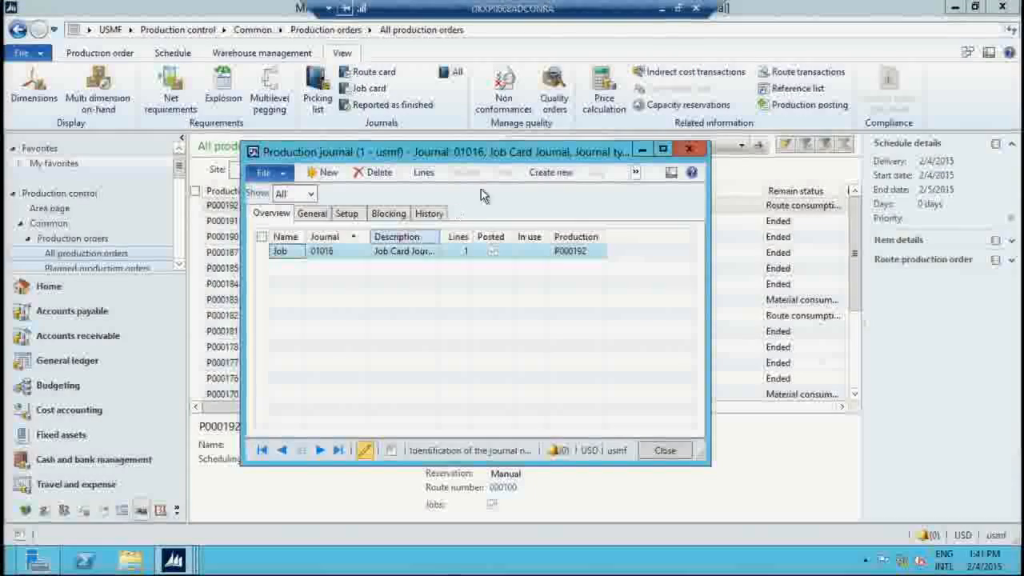
Step: Create a new job card journal for production order P000192 and assign job 005600 to its line
left_click(541, 175)
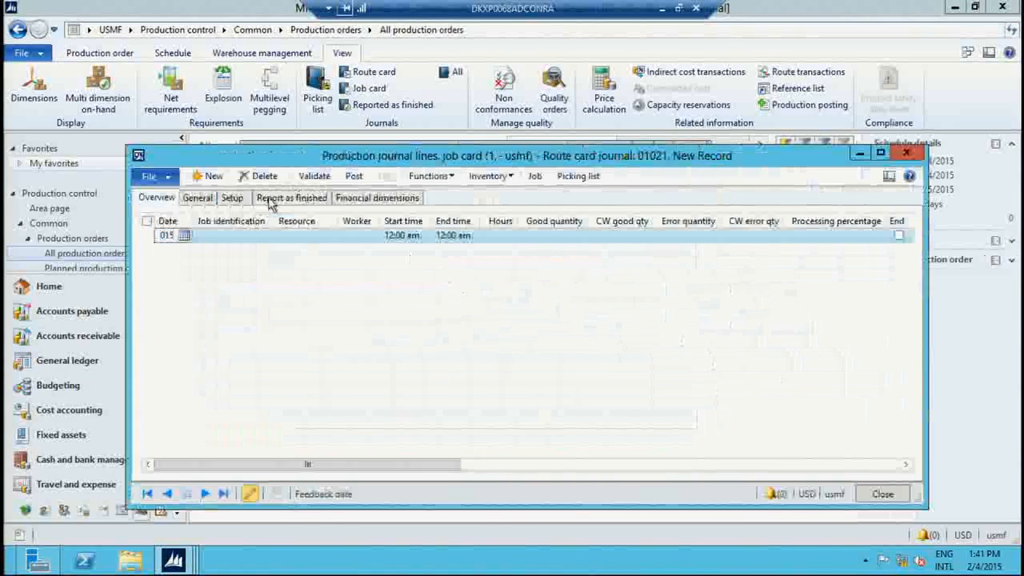
left_click(254, 236)
left_click(266, 236)
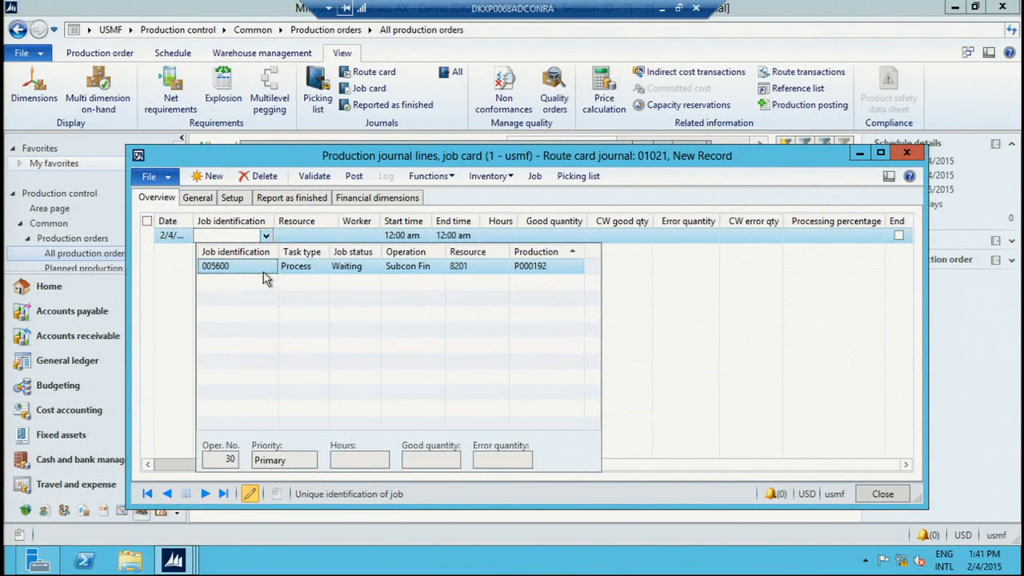
left_click(264, 266)
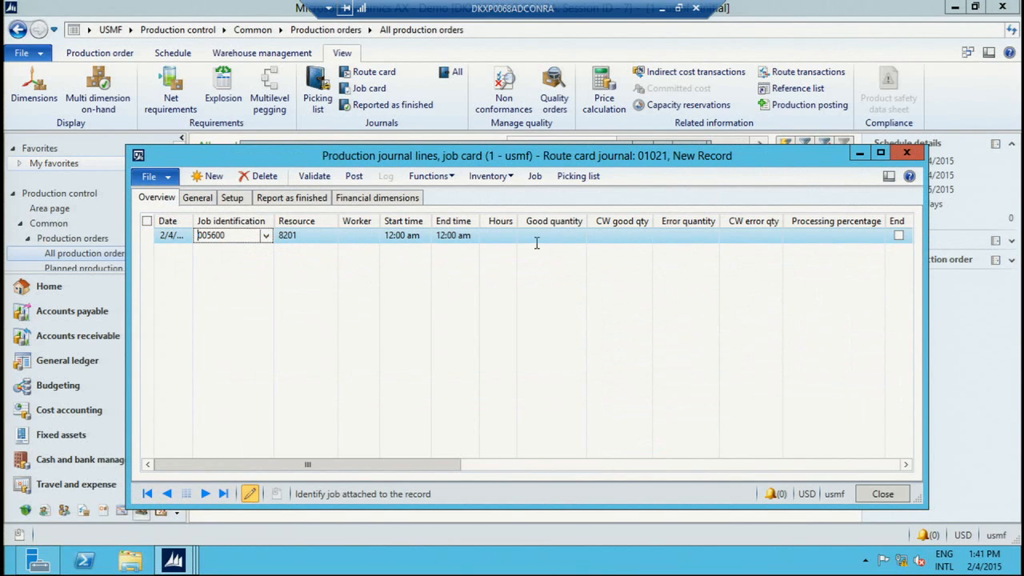
Step: Enter 0.5 hours and a good quantity of 10 on the job card line
left_click(505, 240)
type("0")
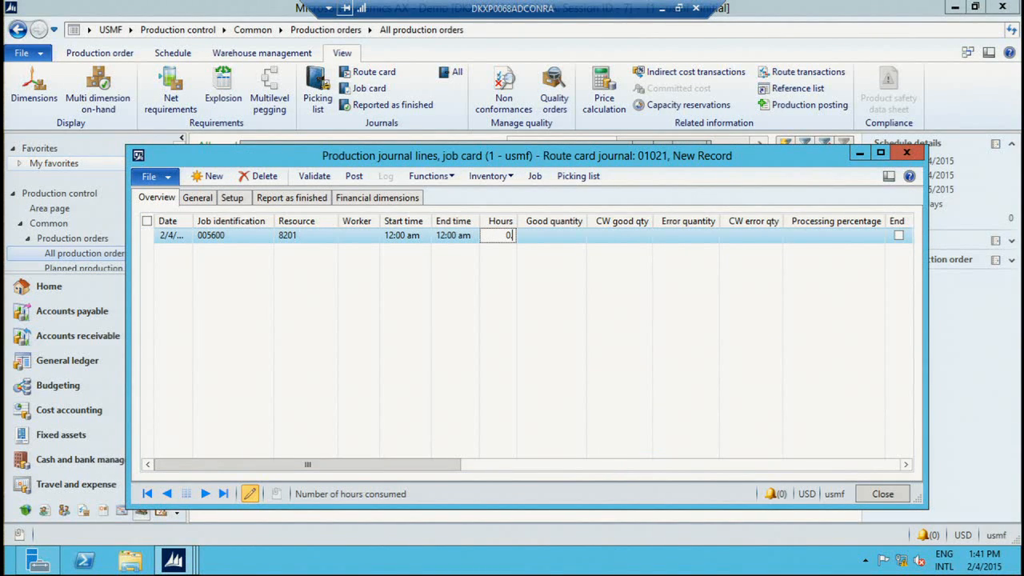
type(".5")
key("Tab")
type("10")
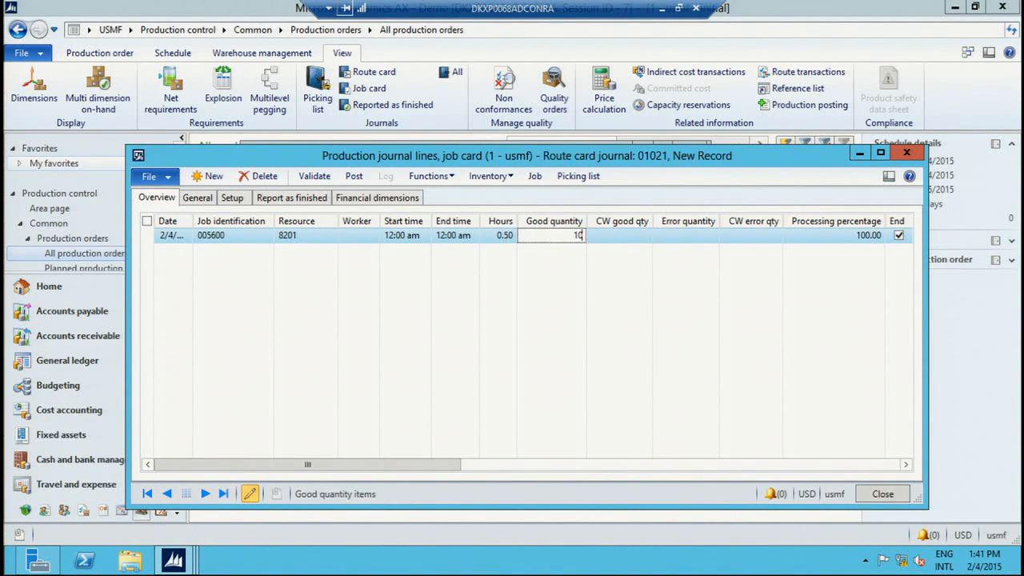
key("Tab")
Step: Enable operation completed, BOM consumption and production report as finished on the job card line
left_click_drag(384, 470, 694, 462)
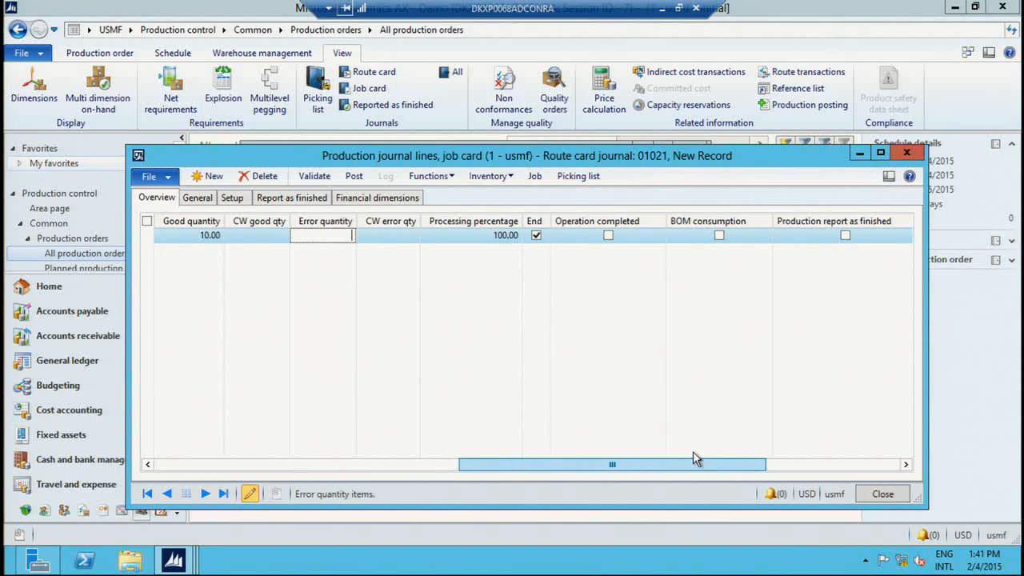
left_click(607, 235)
left_click(720, 236)
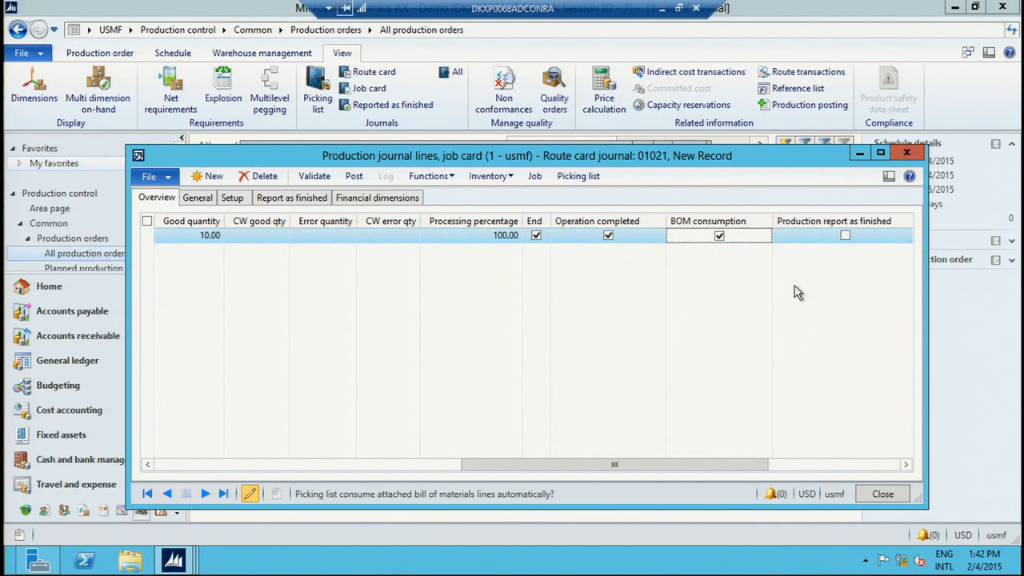
left_click(844, 235)
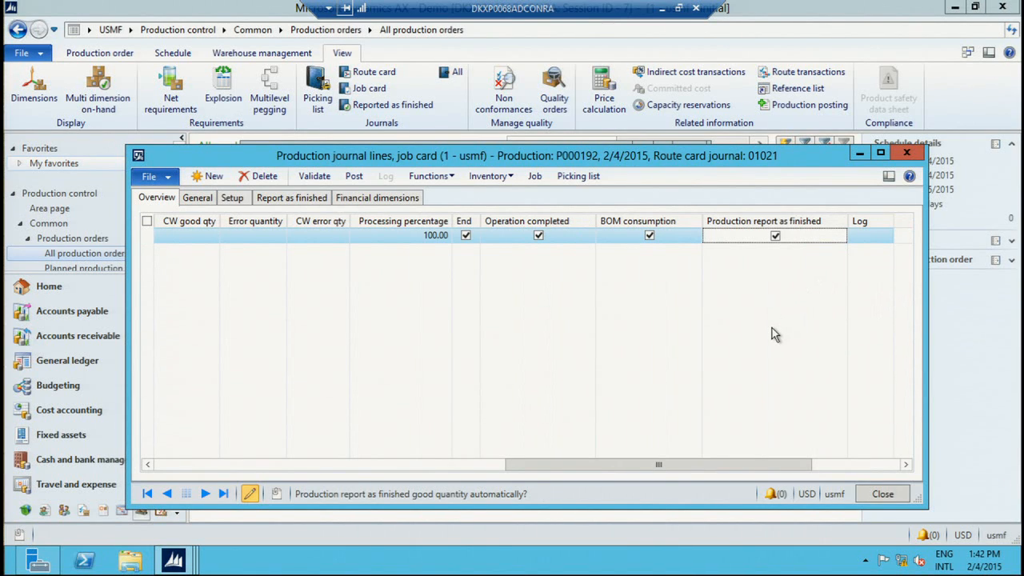
Step: Post the job card journal without transferring posting errors and return to the list of all production orders
left_click(357, 176)
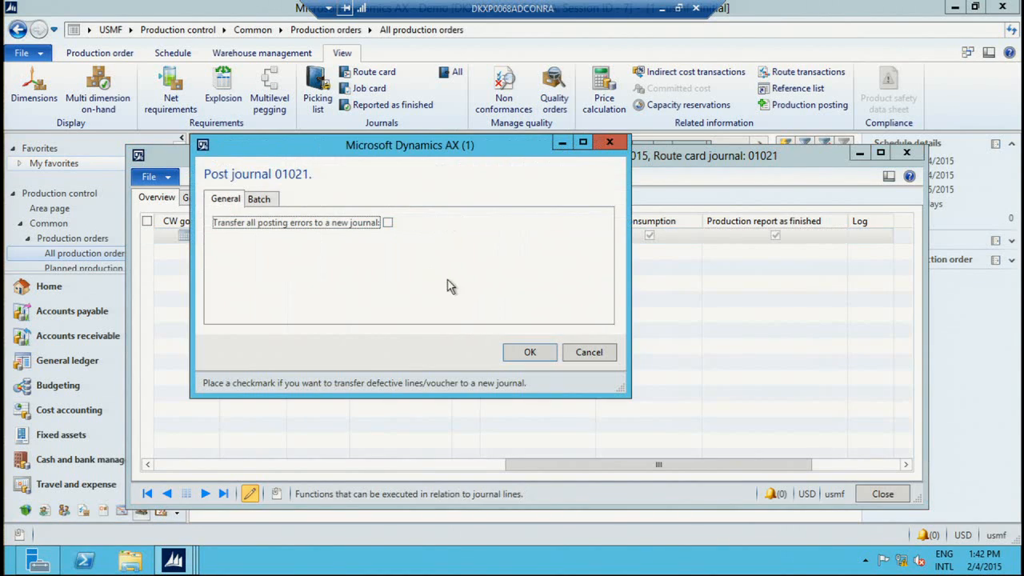
left_click(531, 352)
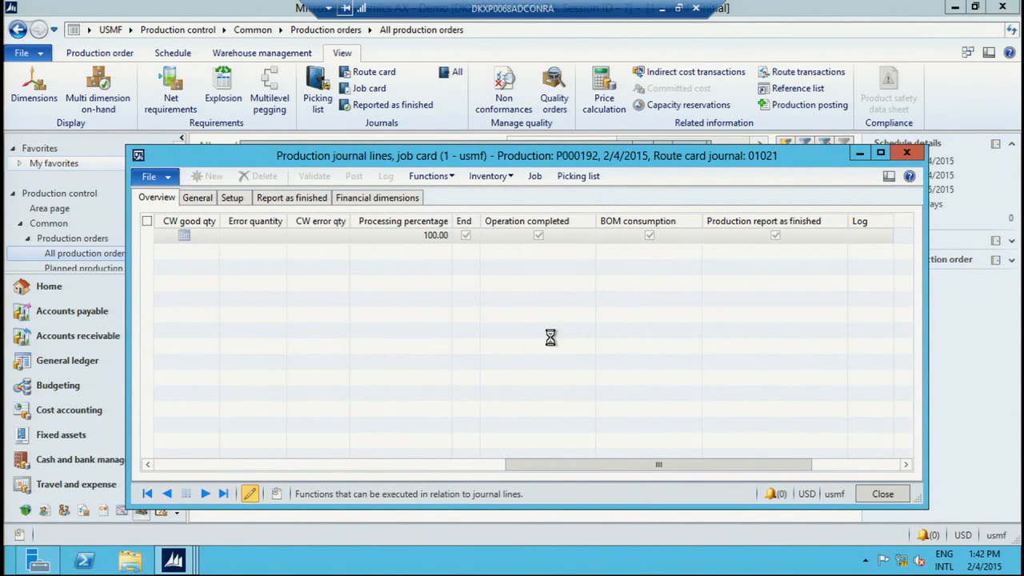
key("Escape")
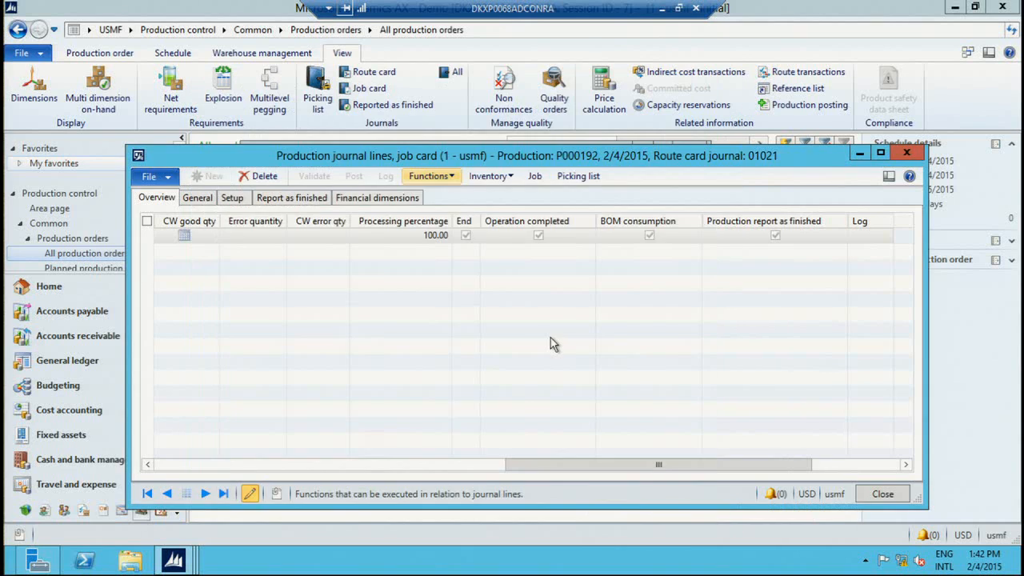
key("Escape")
key("Escape")
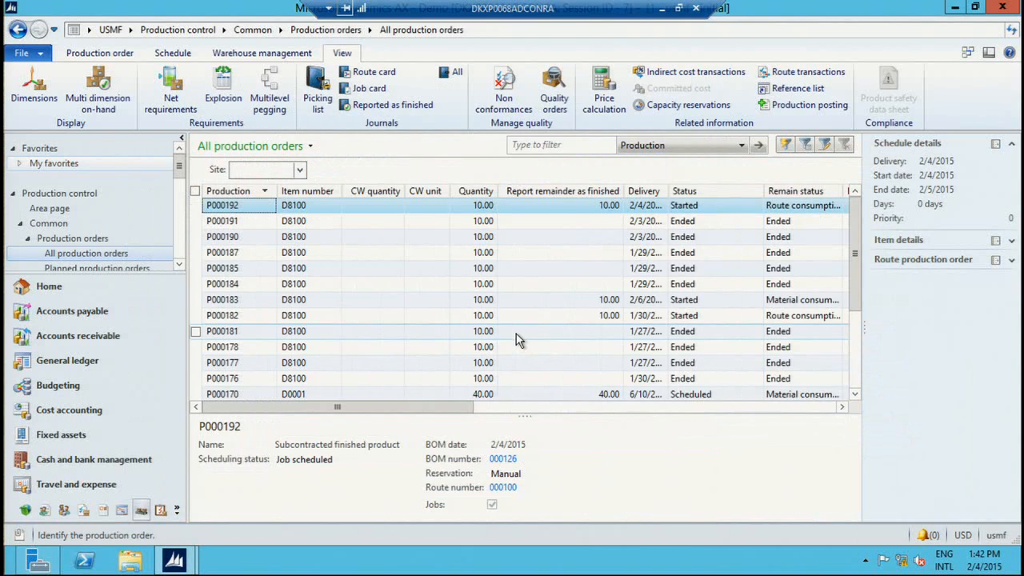
Step: Run the End process for production order P000192
left_click(542, 208)
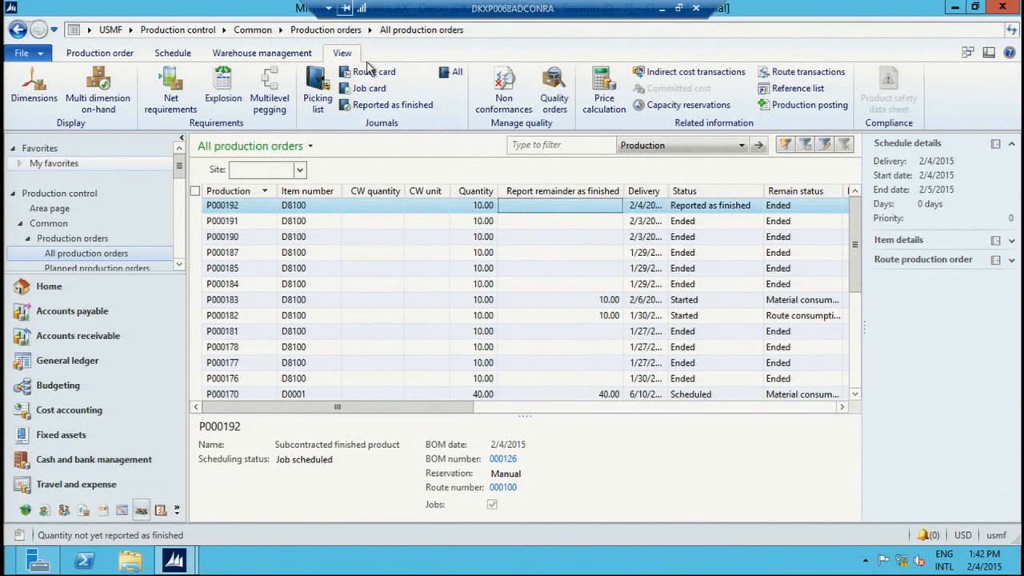
left_click(118, 54)
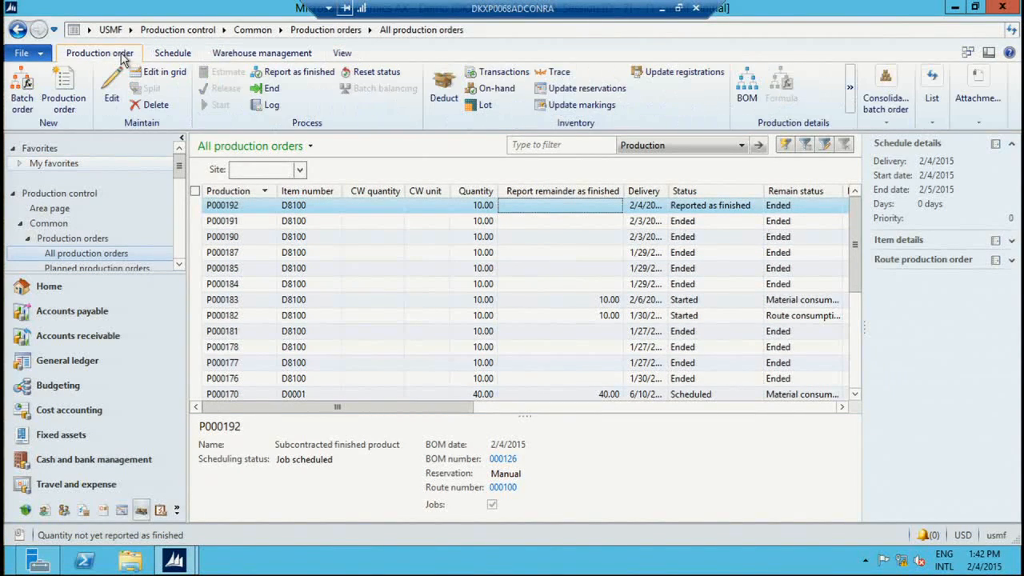
left_click(268, 88)
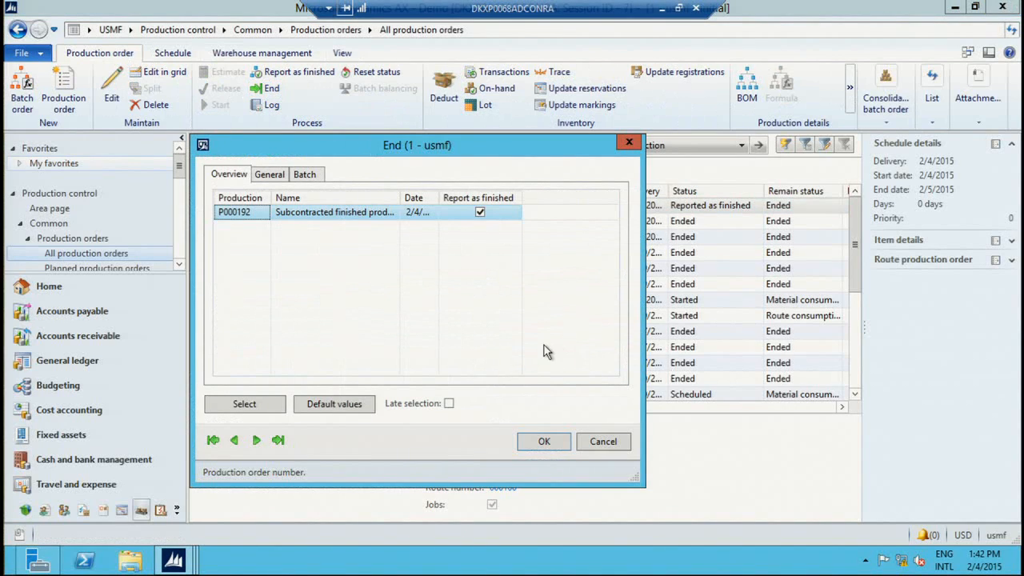
left_click(534, 443)
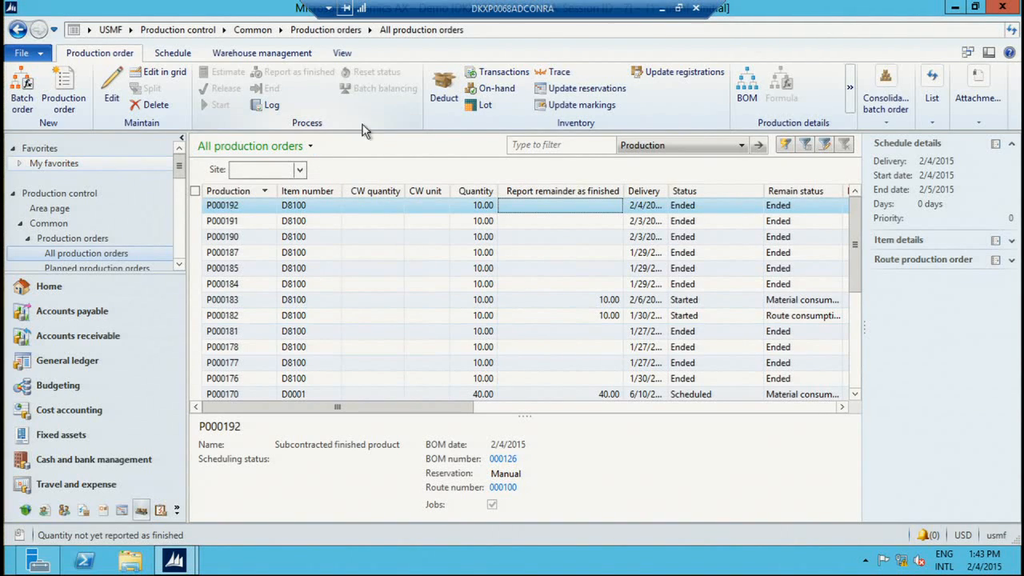
Step: Open the variances from the ended order's price calculation and examine them with details shown, including the Subcon Ct2 line
left_click(343, 54)
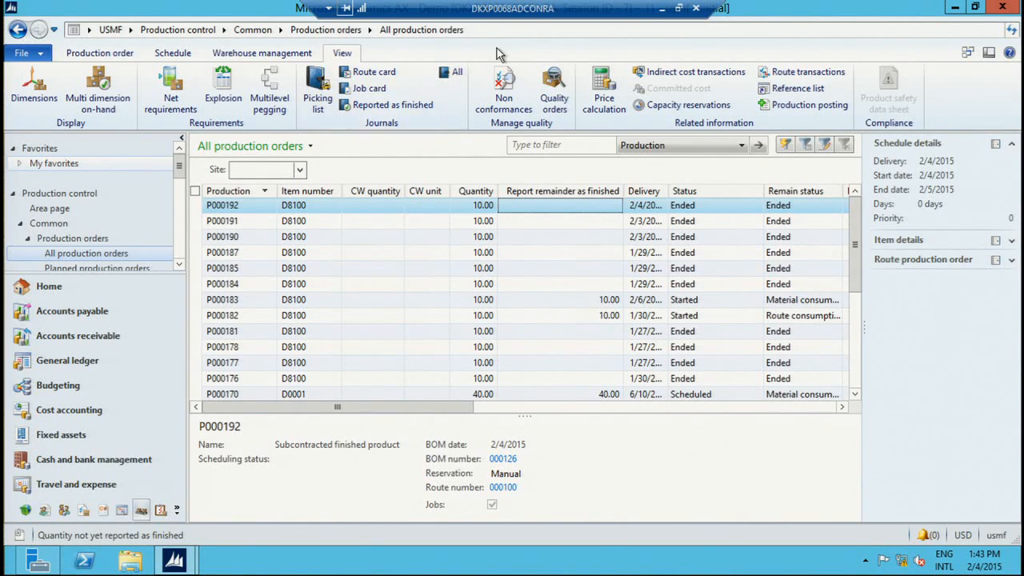
left_click(616, 107)
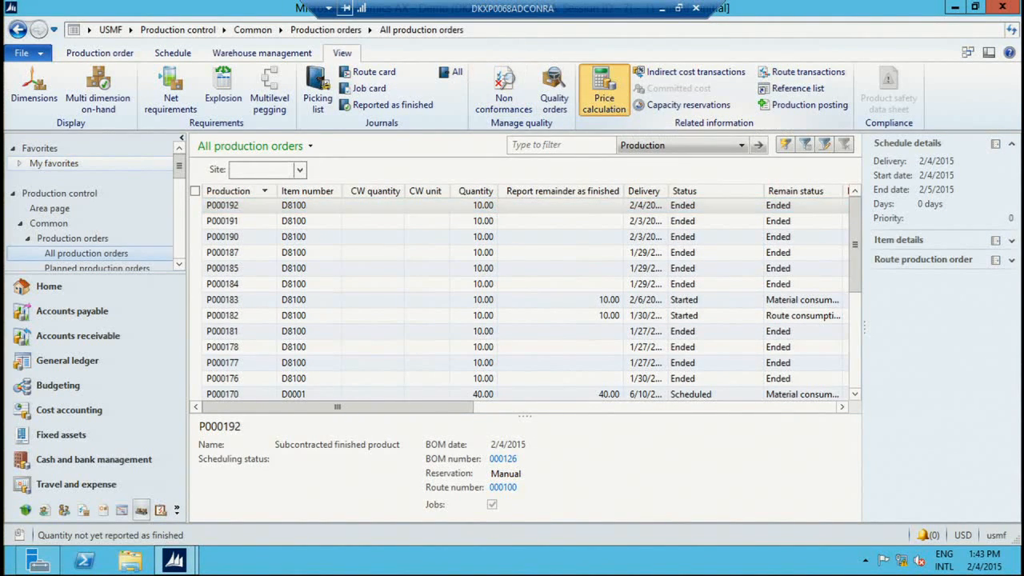
left_click_drag(559, 180, 583, 132)
left_click(265, 145)
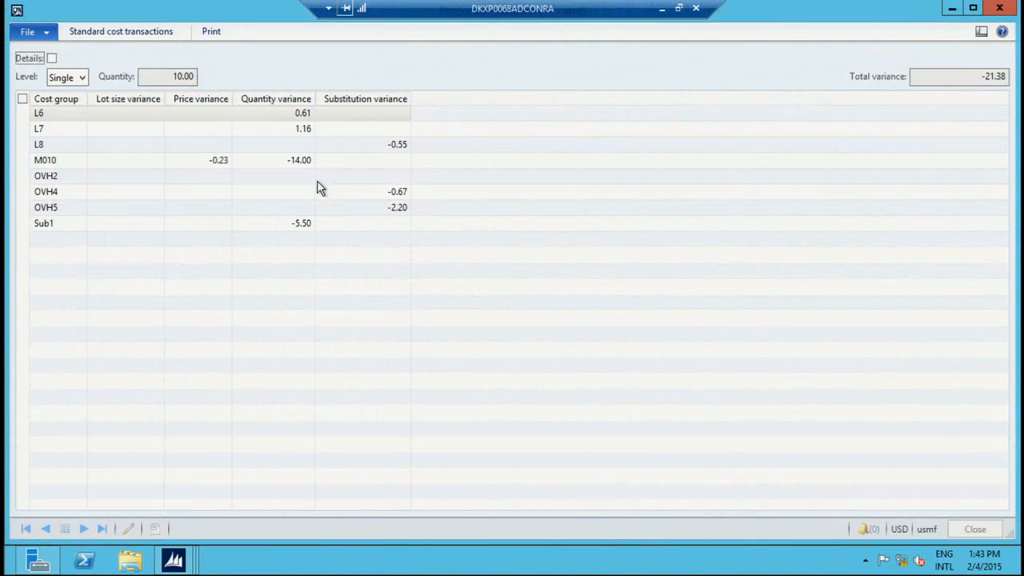
left_click(51, 59)
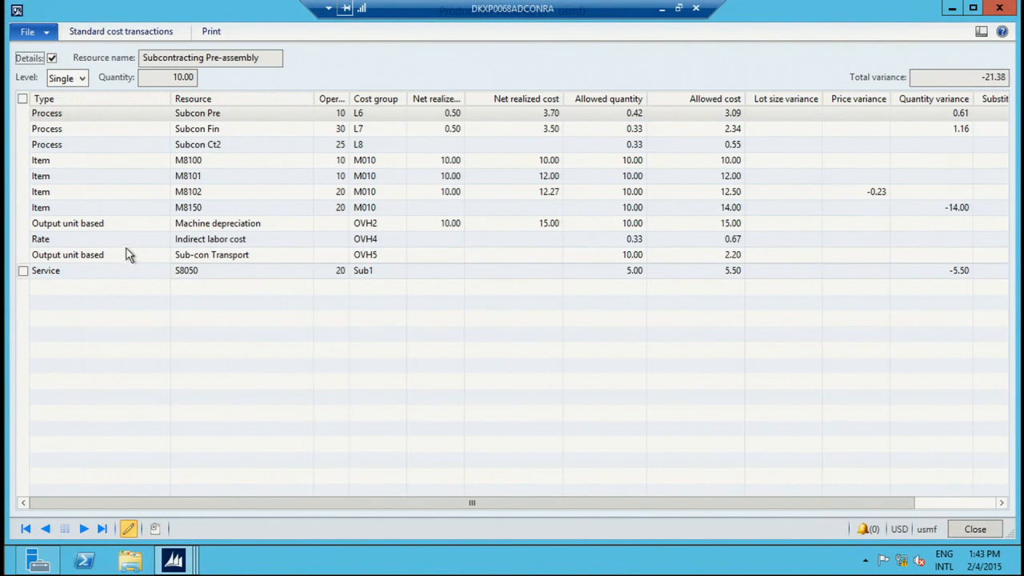
left_click(244, 148)
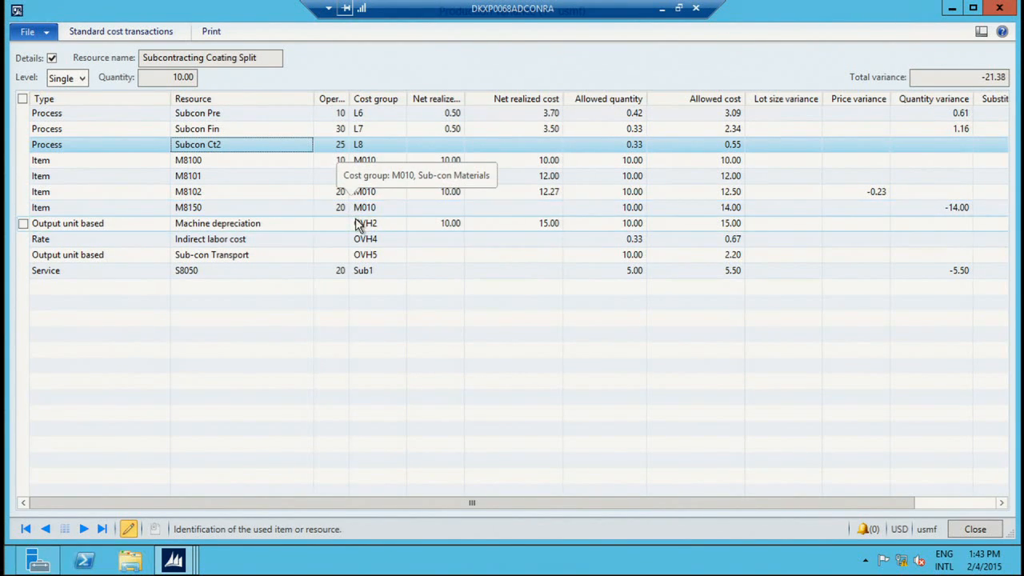
Step: Switch the variances back to the cost group summary, review it, and close the price calculation and variance forms
left_click(52, 59)
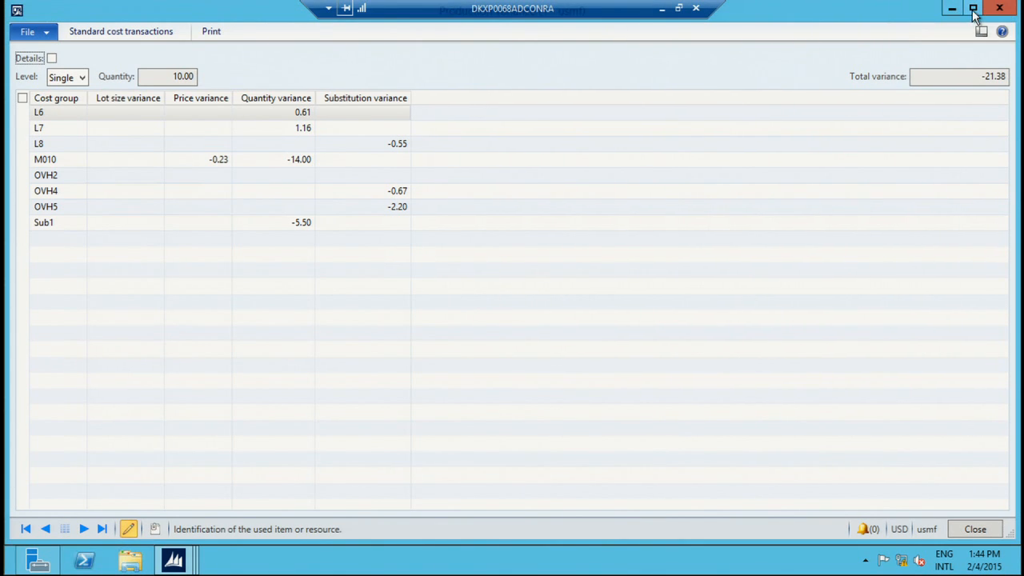
left_click(952, 9)
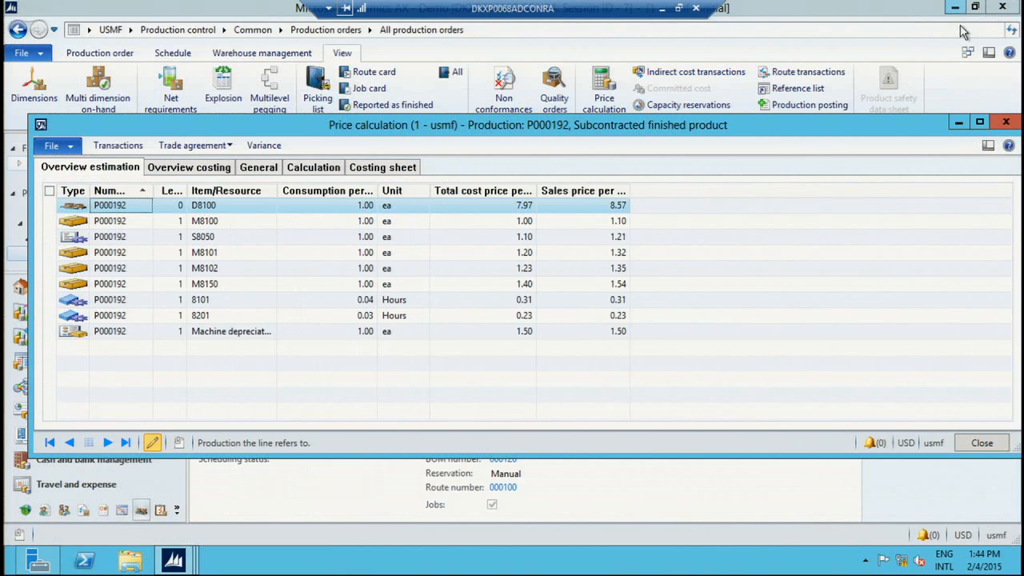
left_click(1006, 122)
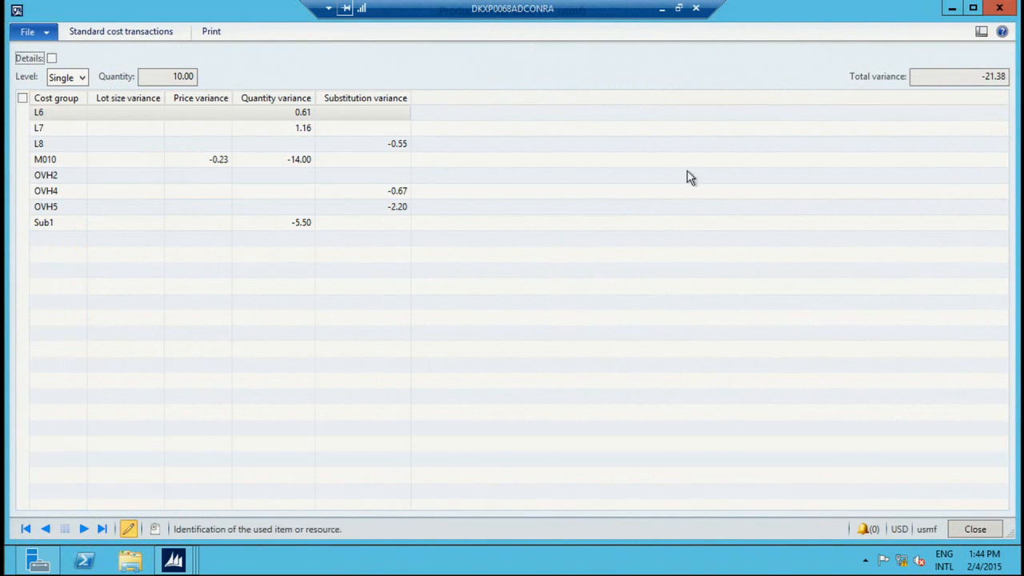
left_click(967, 9)
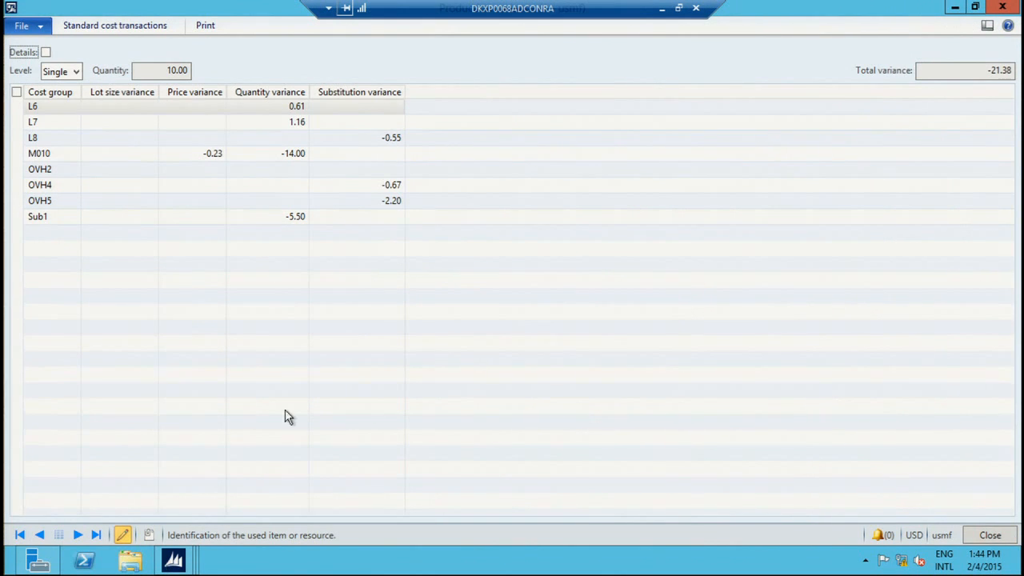
left_click(970, 8)
left_click(968, 9)
left_click(1000, 9)
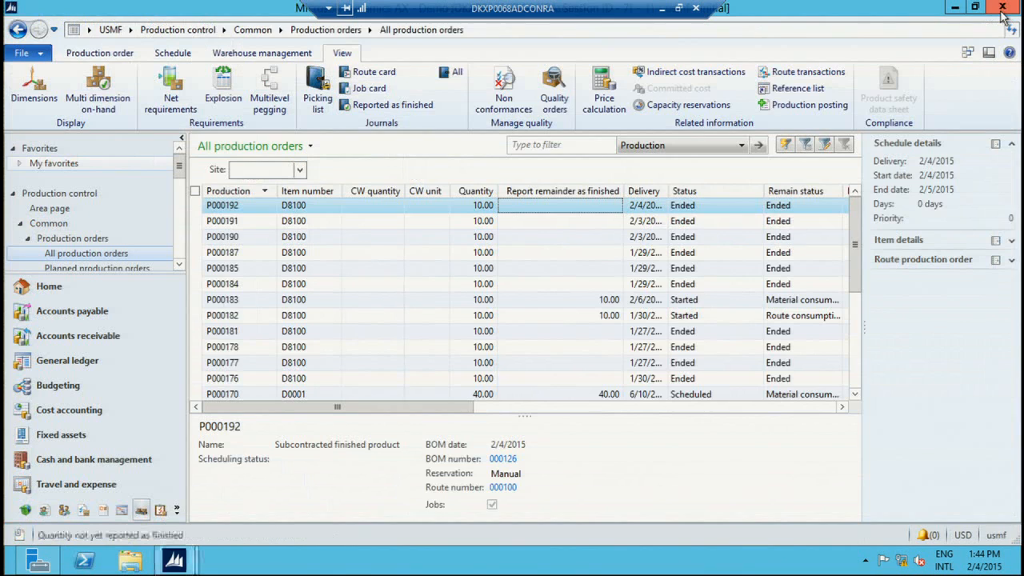
Step: Open the Inventory management area page, look through its Analysis reports, and return to the main window
left_click(160, 509)
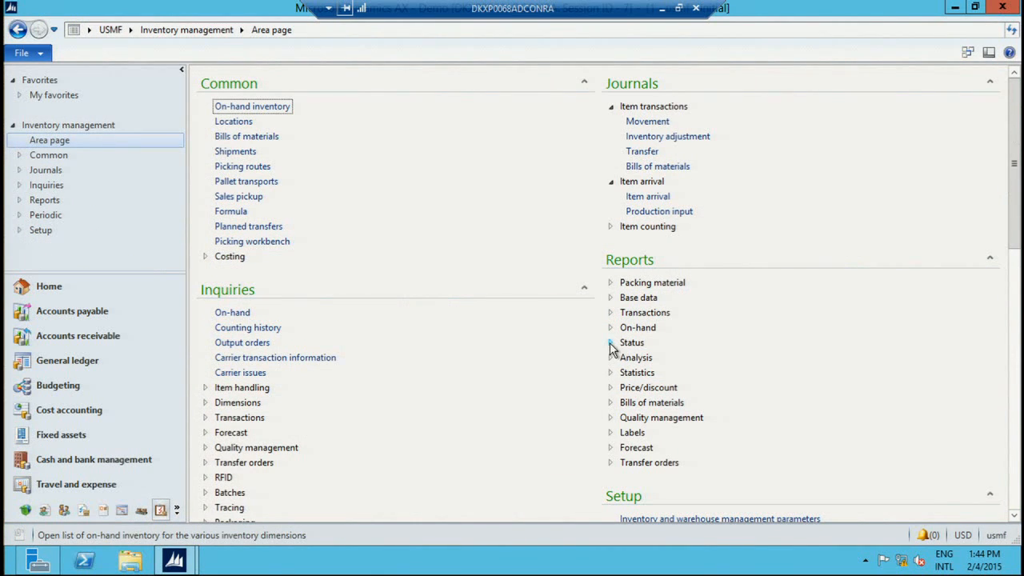
left_click(612, 358)
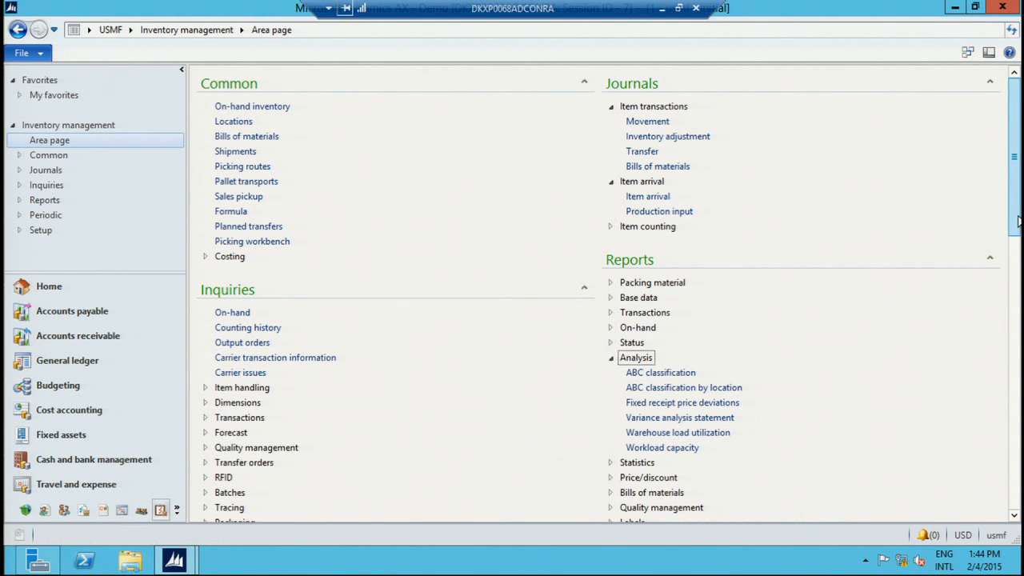
scroll(734, 276, "down", 4)
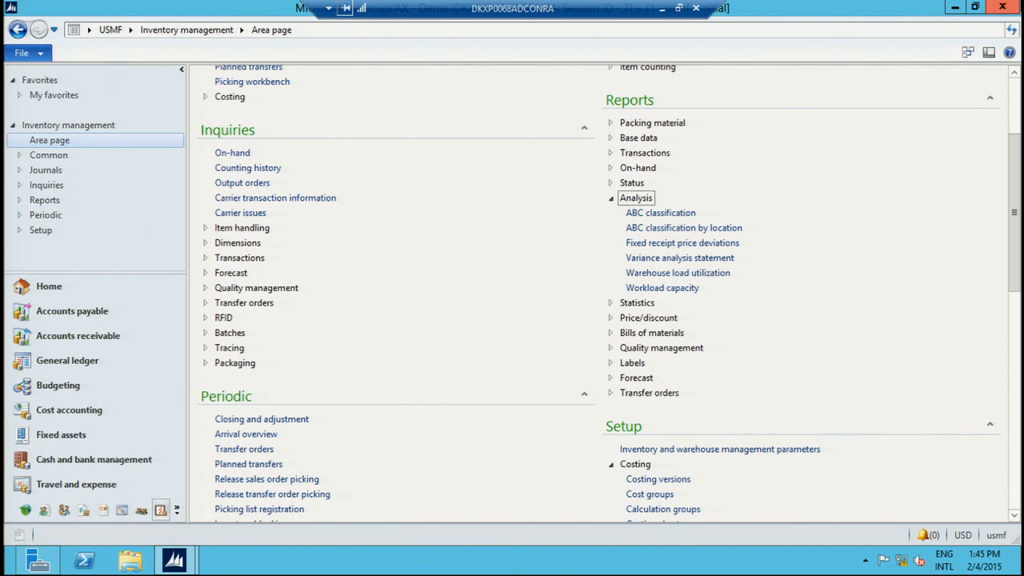
left_click(956, 8)
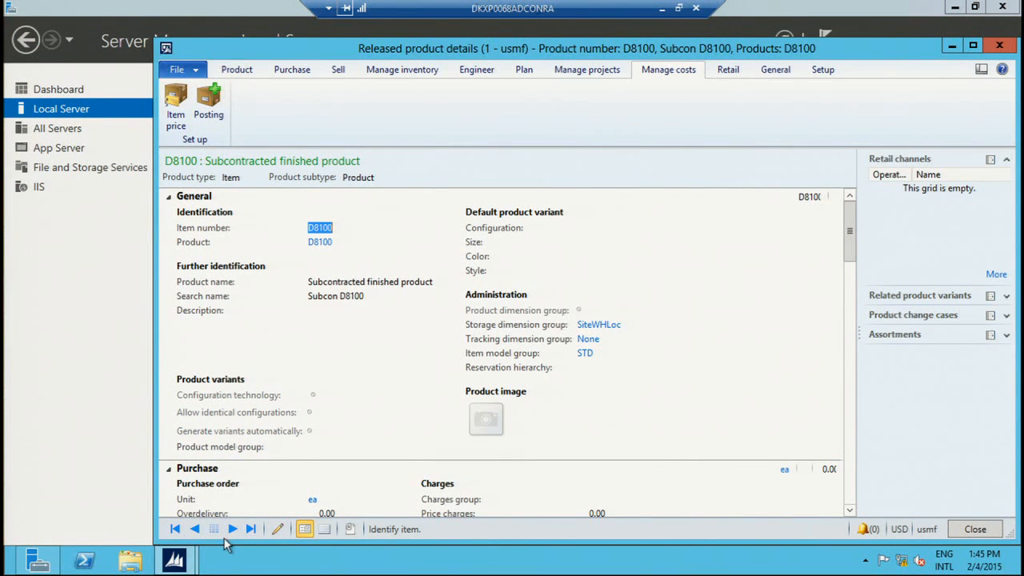
mouse_move(174, 560)
left_click(124, 478)
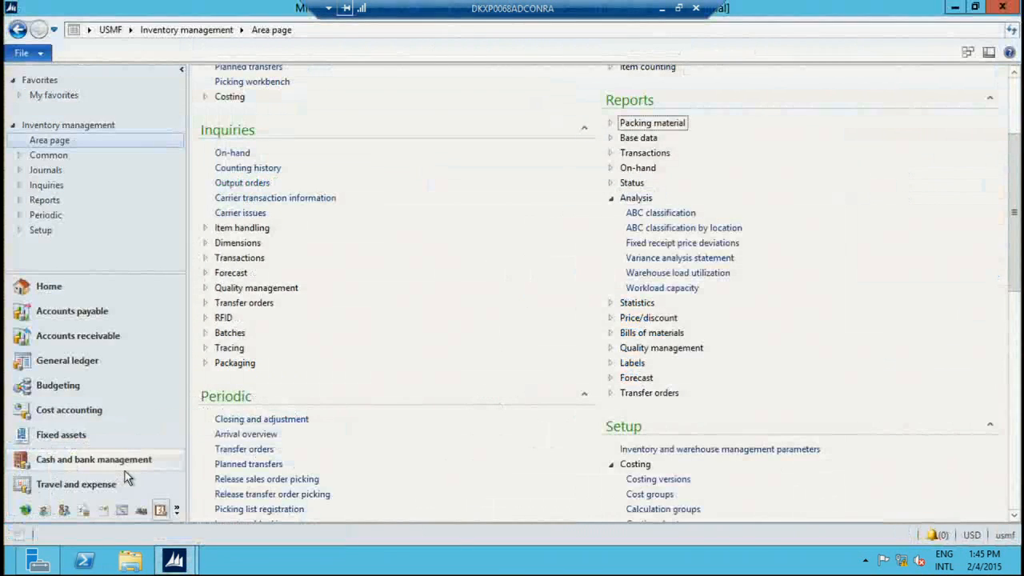
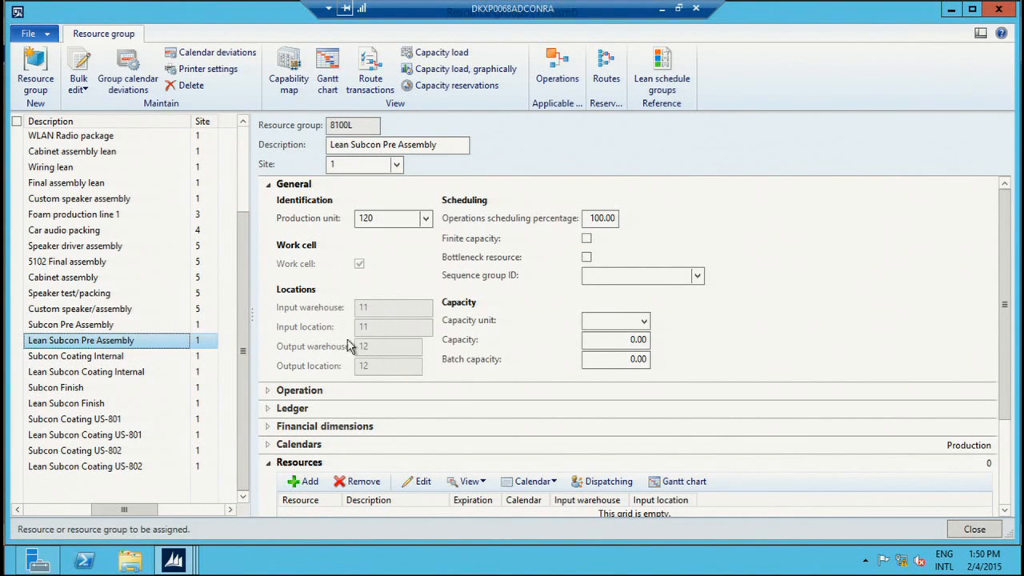
Step: Compare the input and output locations of the coating and finish resource groups, including 8150, 8150L, 8200L, 8801L and 8802L
left_click(89, 358)
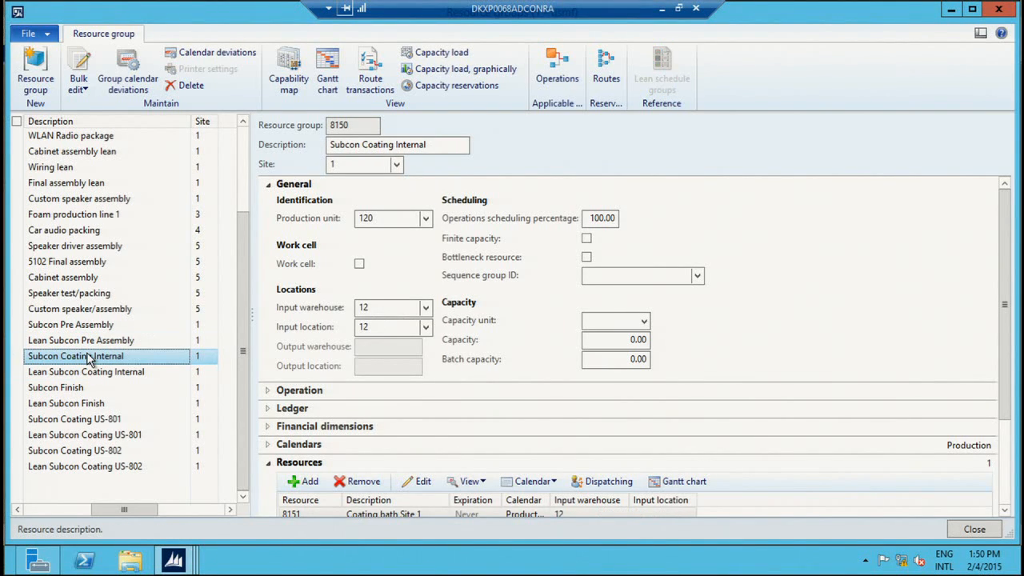
left_click(93, 373)
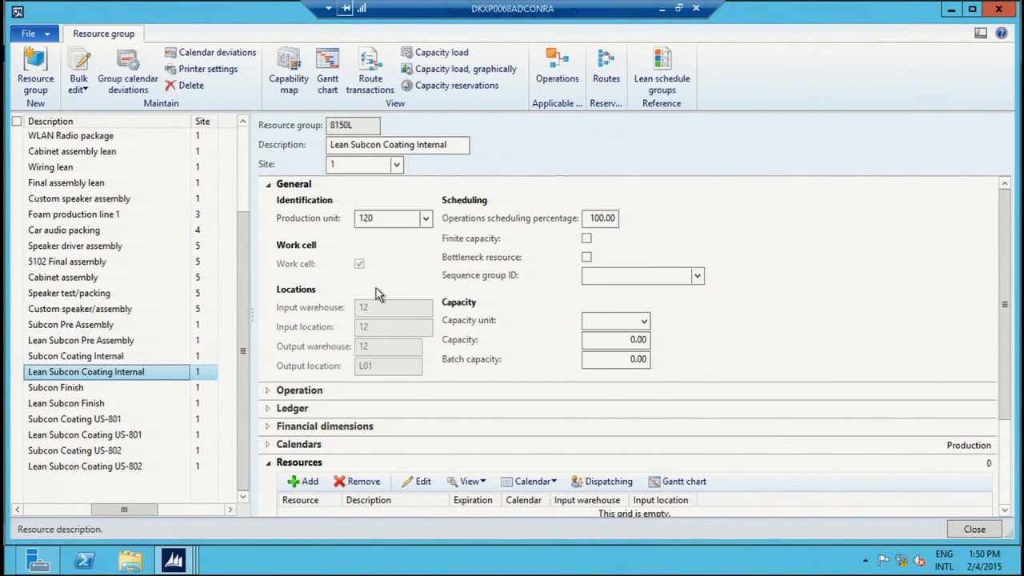
left_click(93, 403)
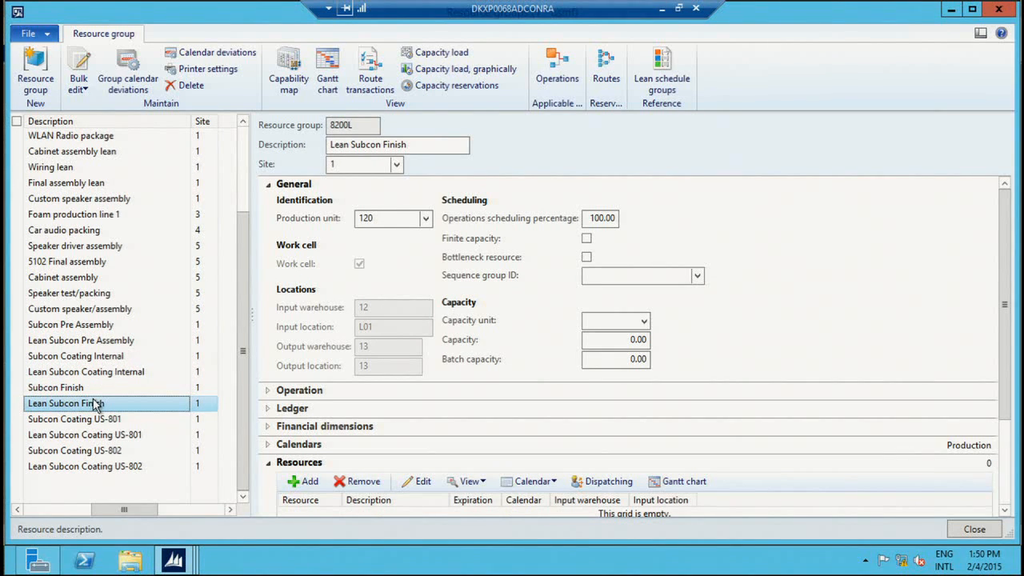
left_click(108, 440)
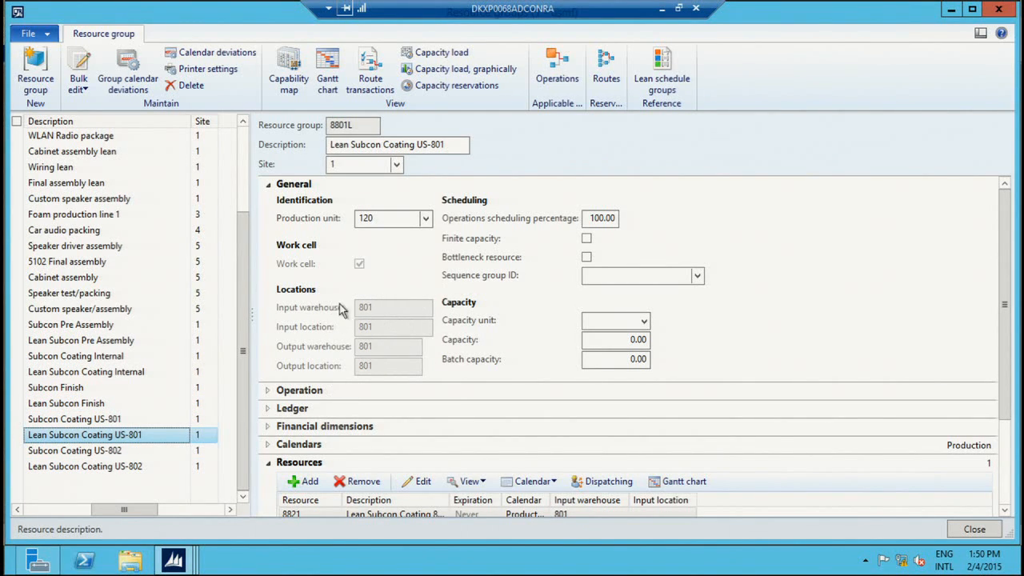
left_click(126, 470)
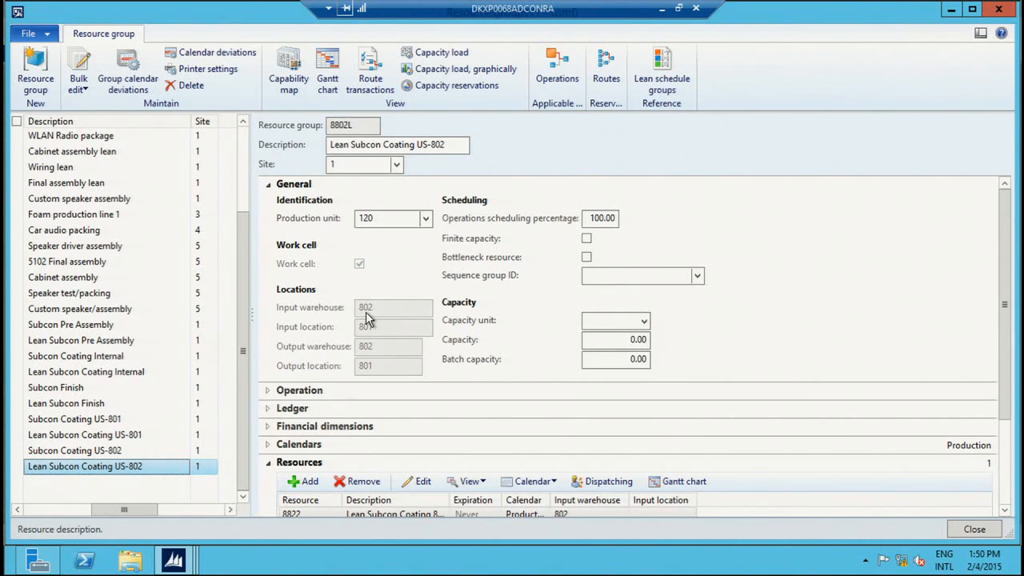
Step: Examine the resource assigned to the Lean Subcon Coating US-802 group and close the resource groups form
left_click_drag(1007, 380, 1006, 425)
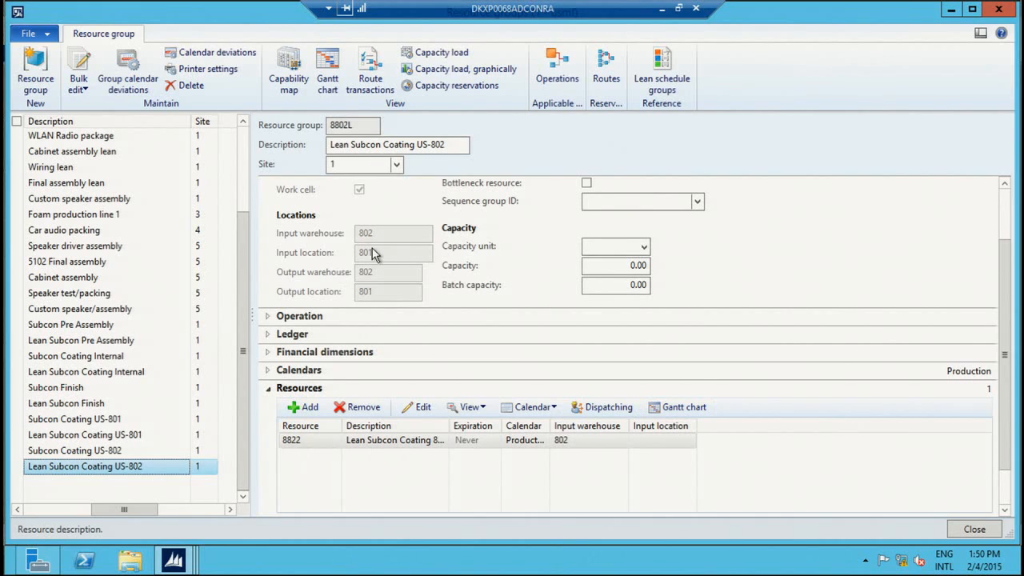
left_click(308, 443)
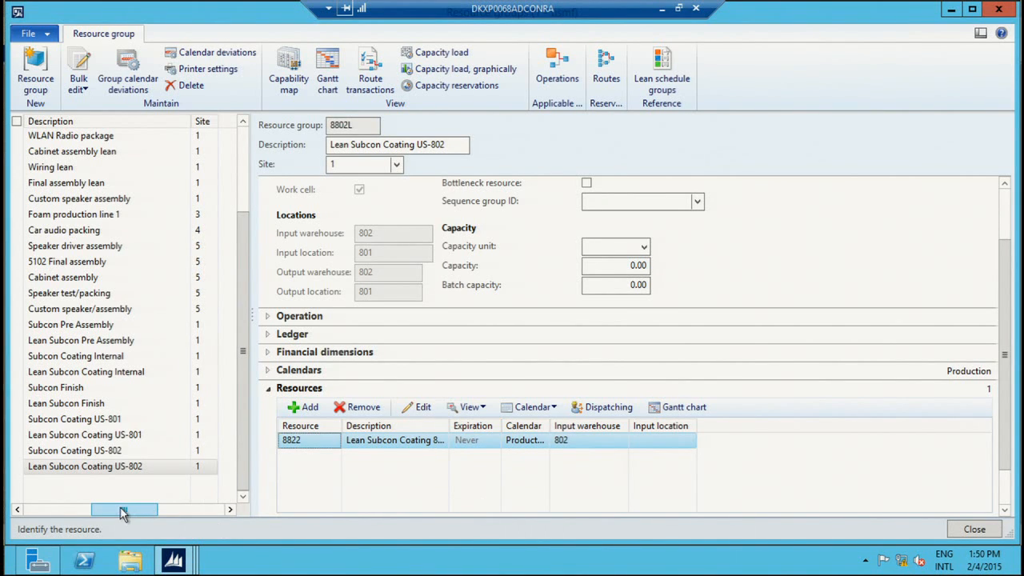
left_click_drag(122, 512, 64, 512)
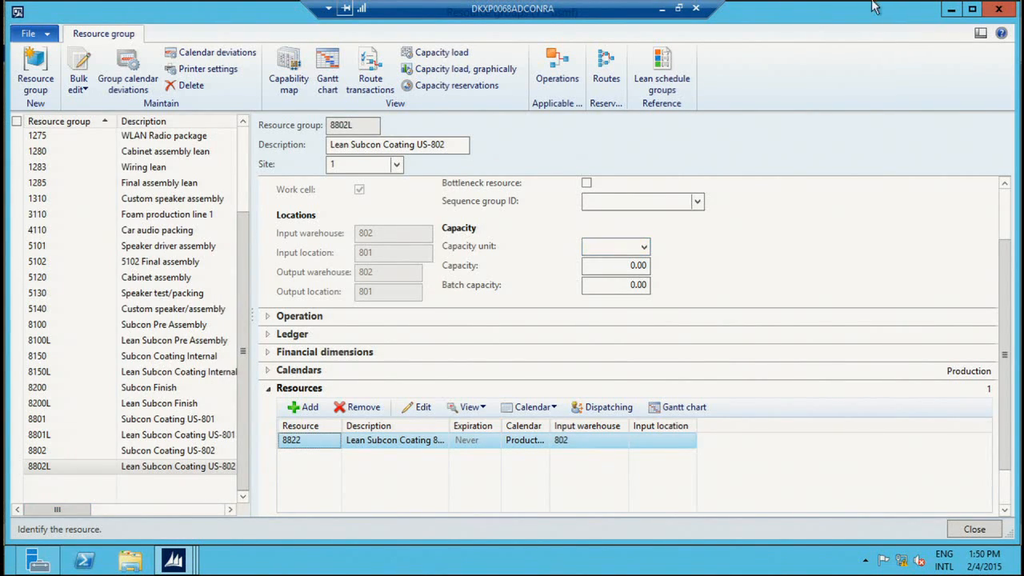
left_click(998, 10)
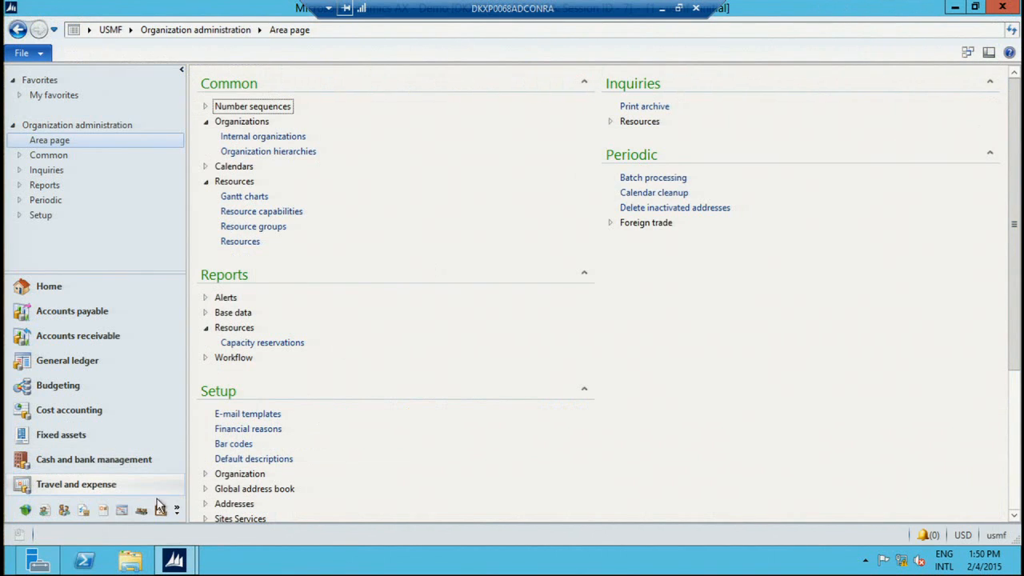
Step: Open the released products list and filter it by item number l8
left_click(105, 510)
left_click(261, 166)
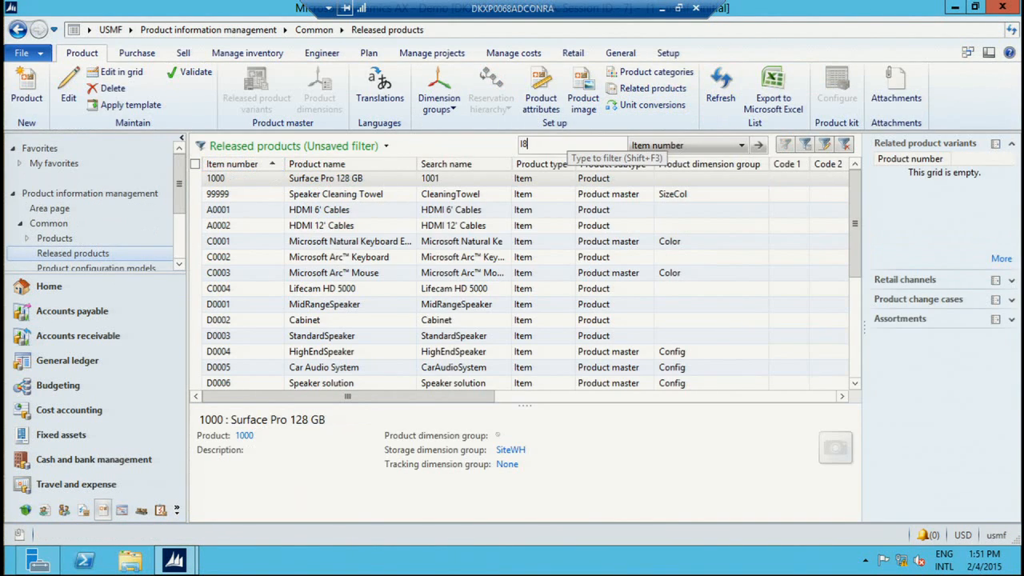
type("l8")
key("Return")
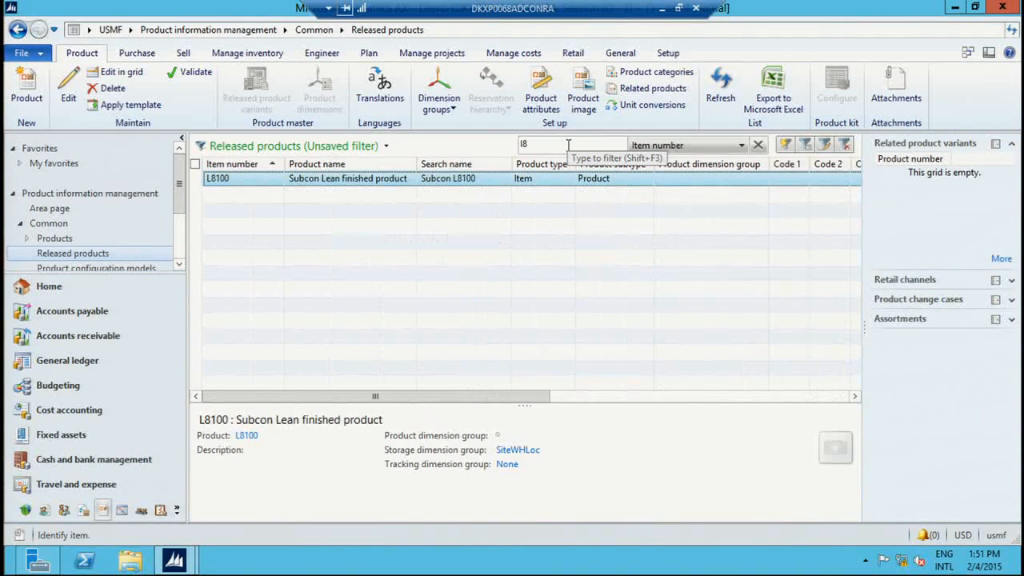
Step: Review the BOM lines of product L8100 and close the BOM form
left_click(321, 53)
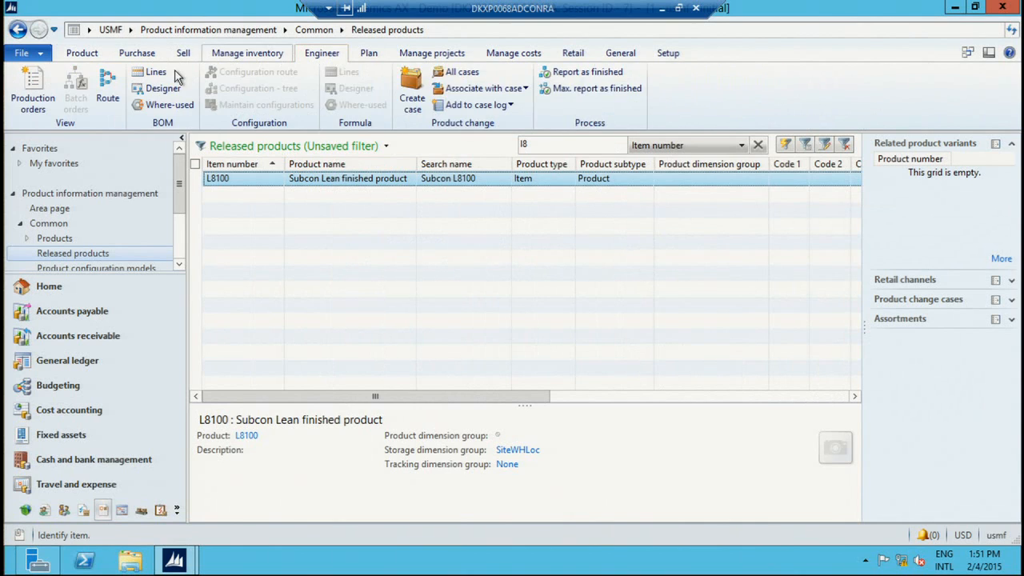
left_click(154, 72)
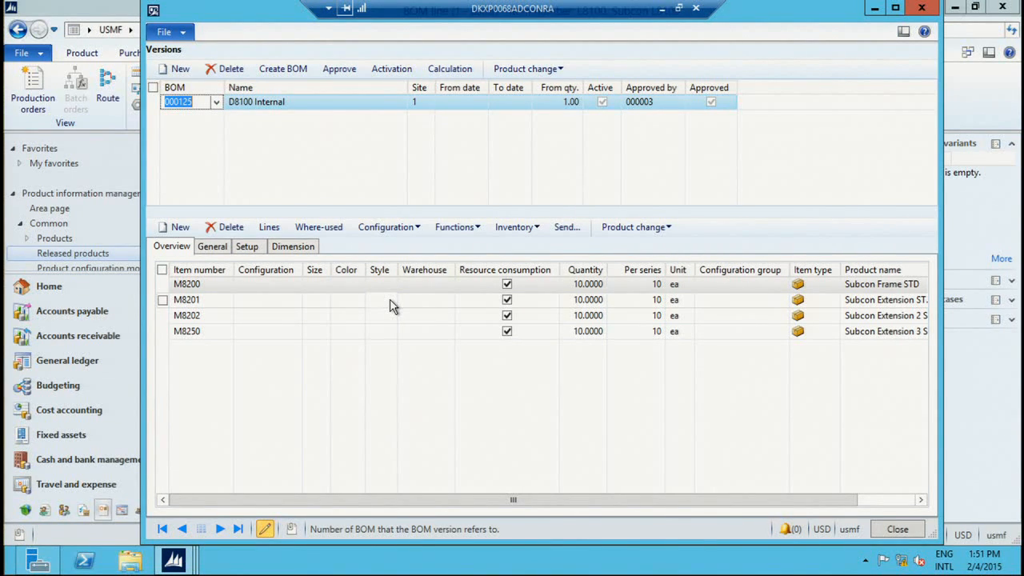
left_click(922, 7)
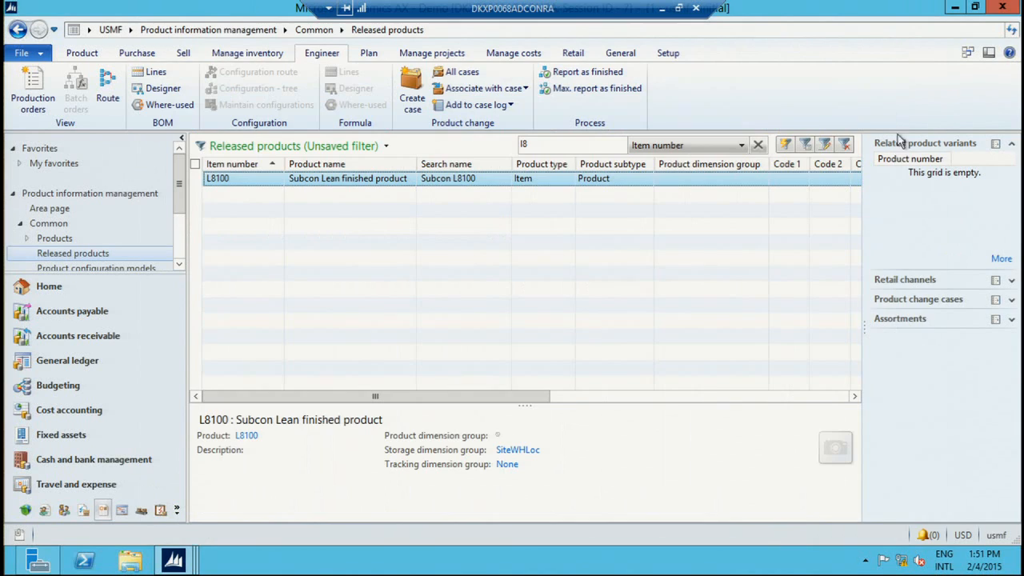
Step: Open the production flows from Production control setup and select the Subcon Production and receipt flow
left_click(140, 509)
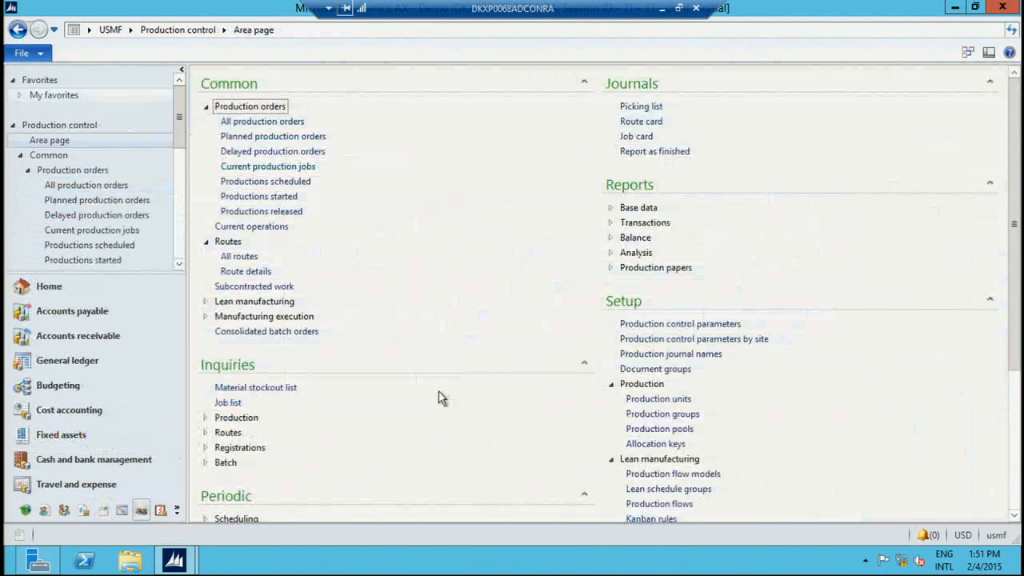
scroll(803, 427, "down", 2)
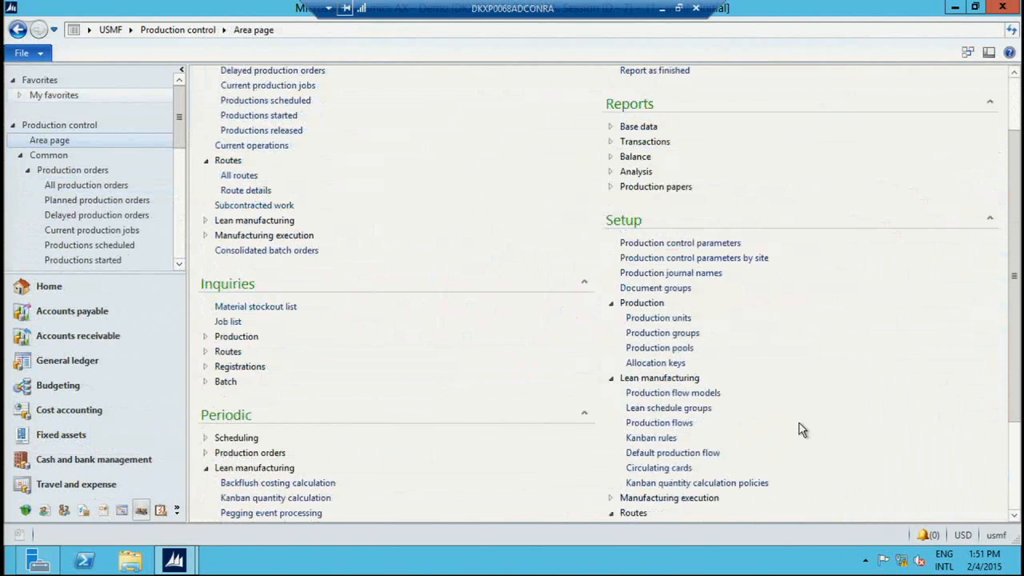
left_click(664, 423)
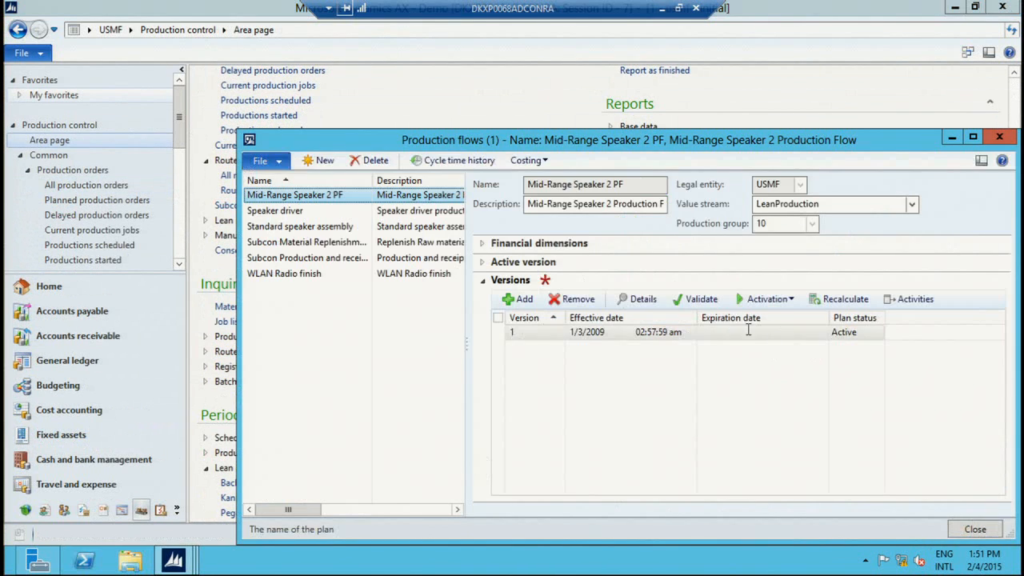
left_click(315, 258)
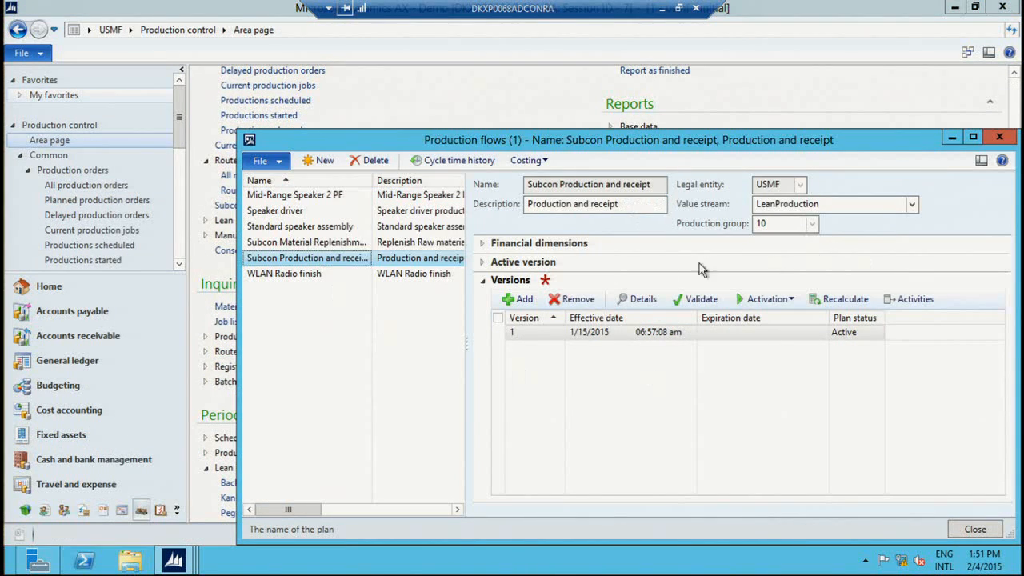
Step: Open the flow version's activities and examine the predecessors and successors of Pre-Assembly, Coat intern and Coat 801
left_click(918, 298)
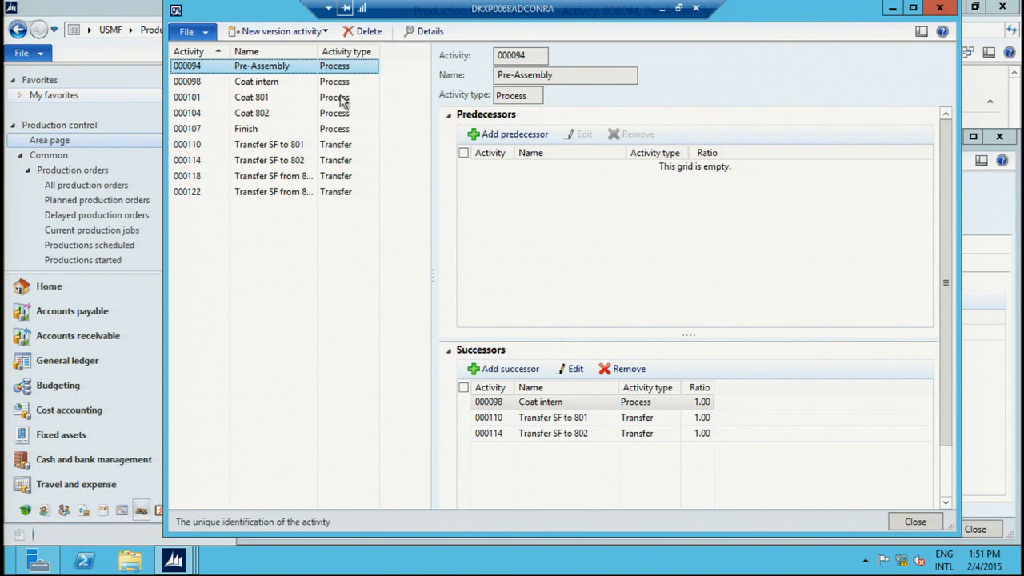
left_click(266, 82)
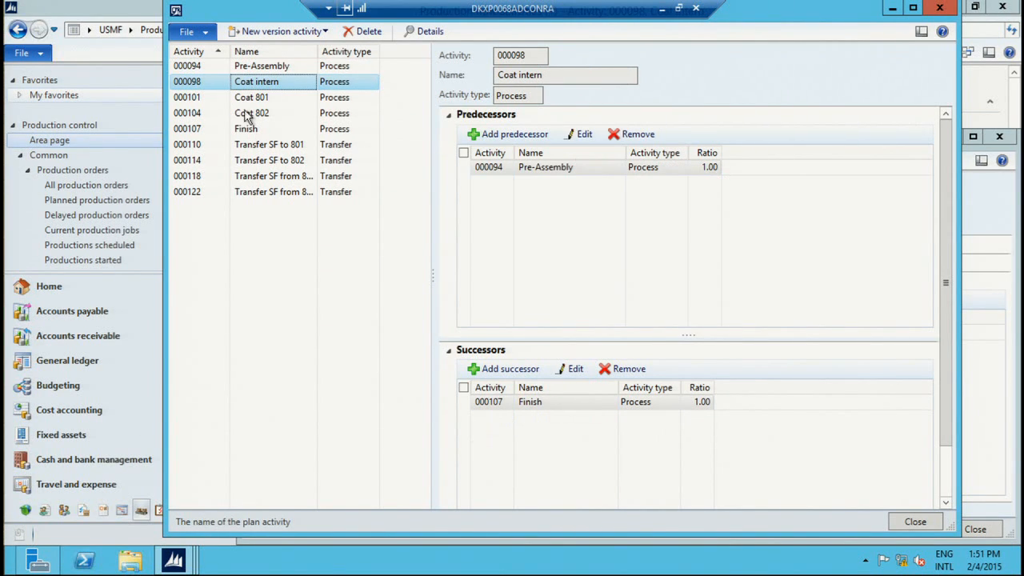
left_click(254, 99)
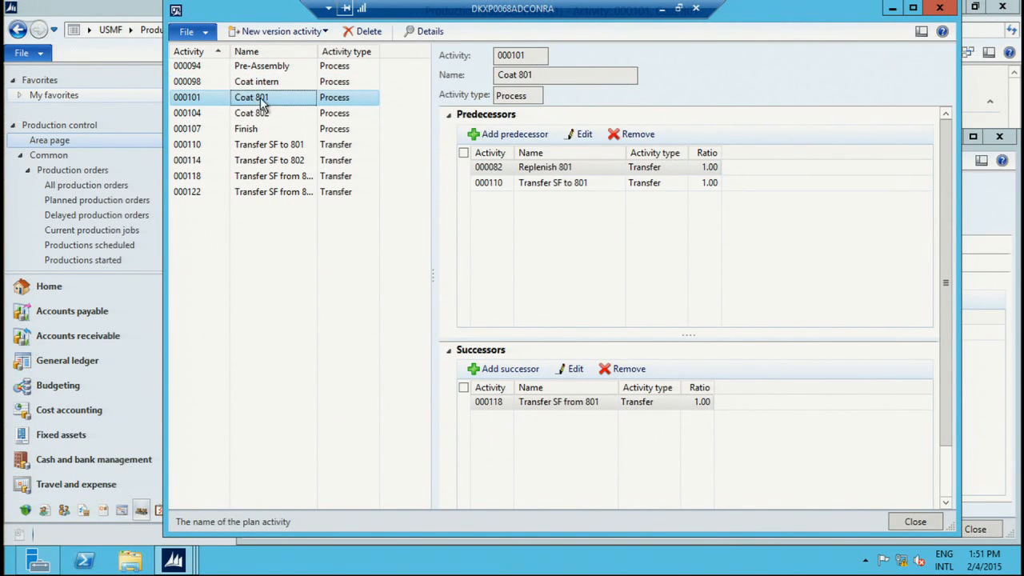
Step: Open the details of the Coat 801 activity and examine its service terms for vendor US-801
left_click(430, 34)
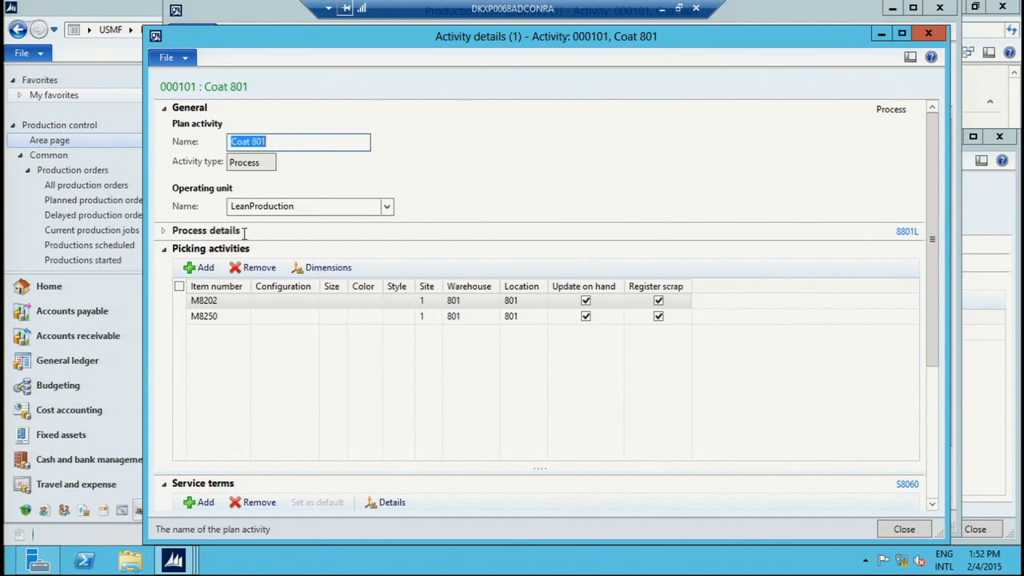
left_click(162, 252)
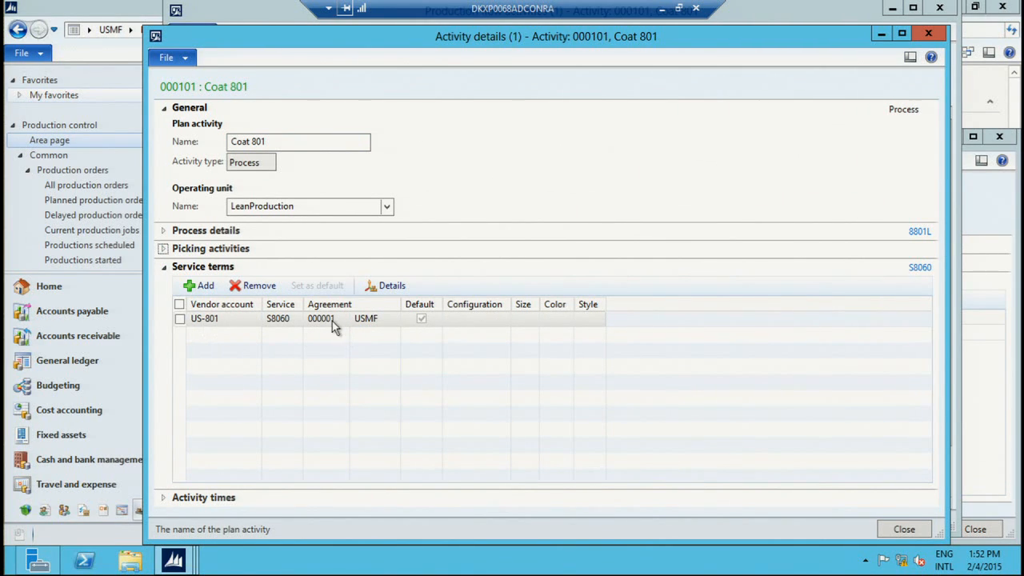
mouse_move(350, 325)
mouse_move(286, 324)
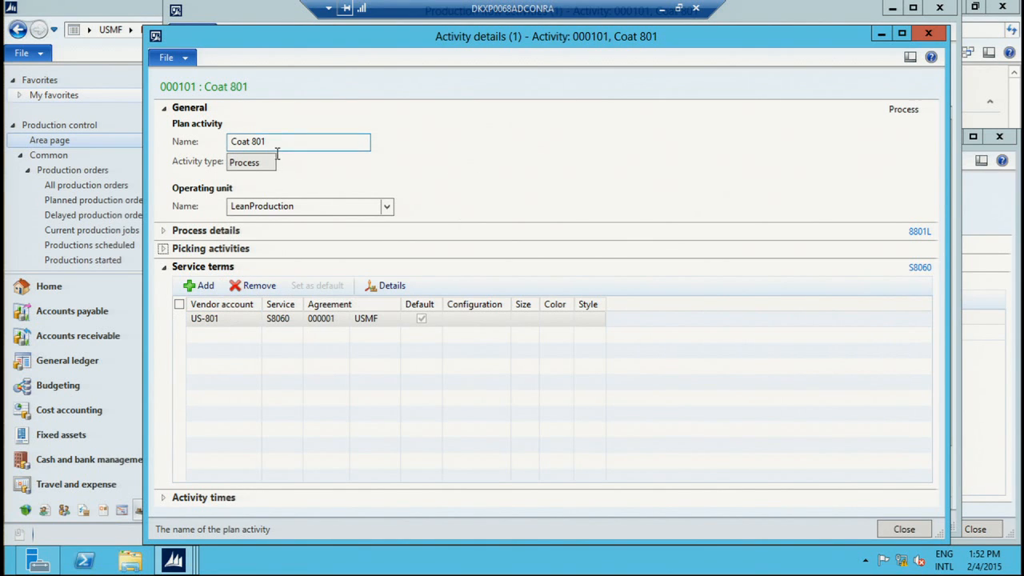
left_click(232, 323)
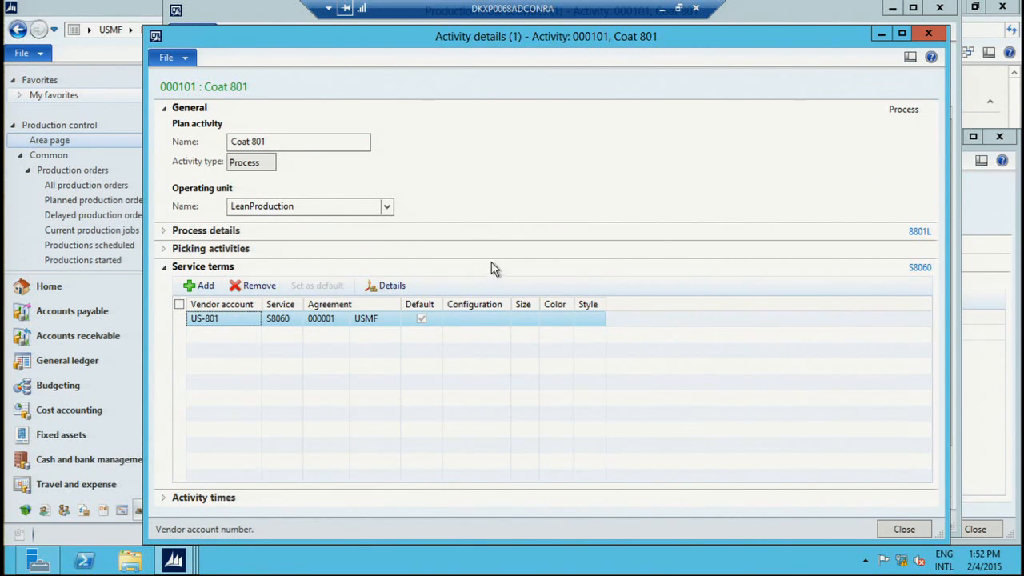
Step: Open the subcontracting service details for S8060 and review the service quantity base options, keeping Product quantity conforming
left_click(392, 289)
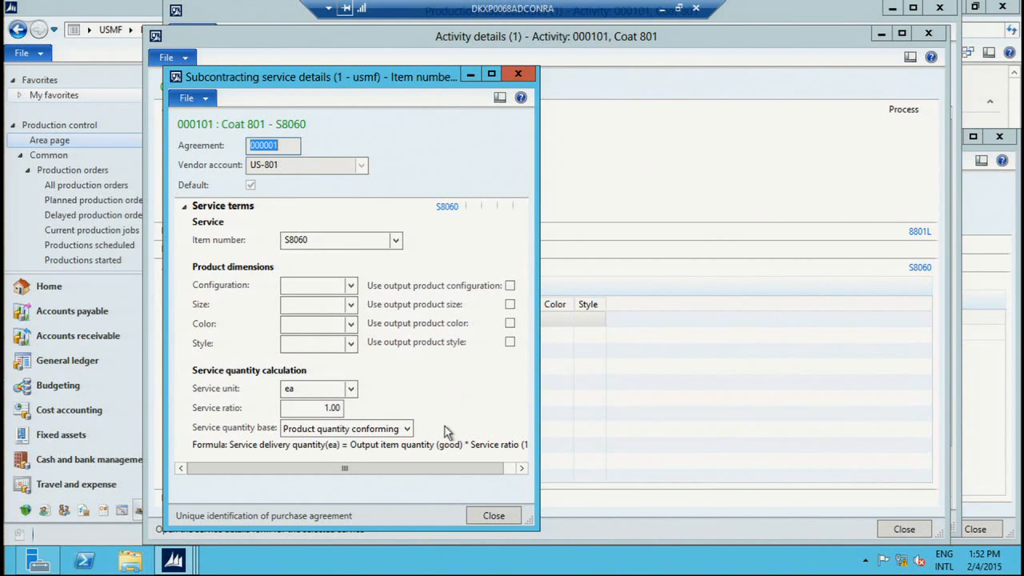
left_click(408, 430)
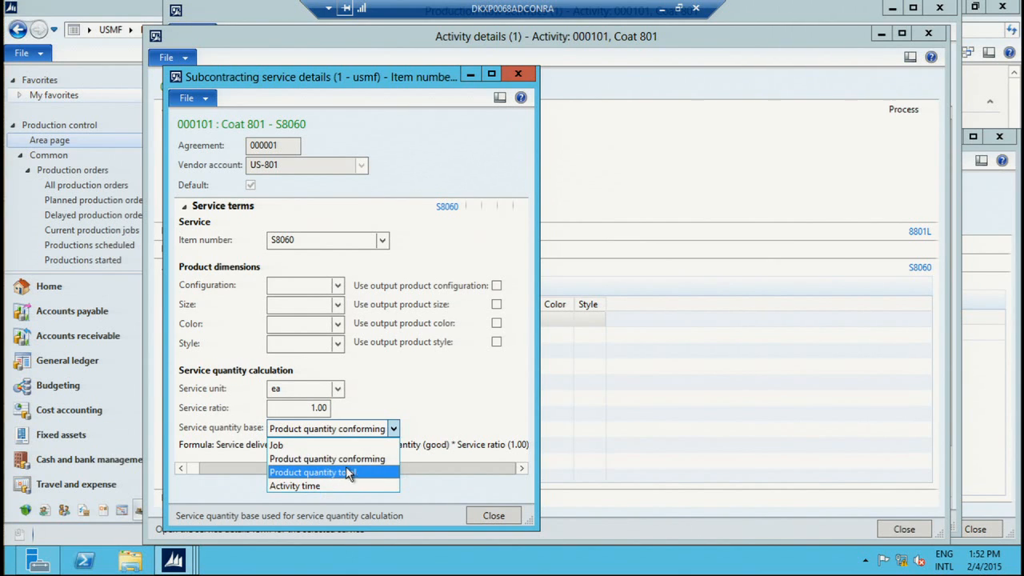
key("Up")
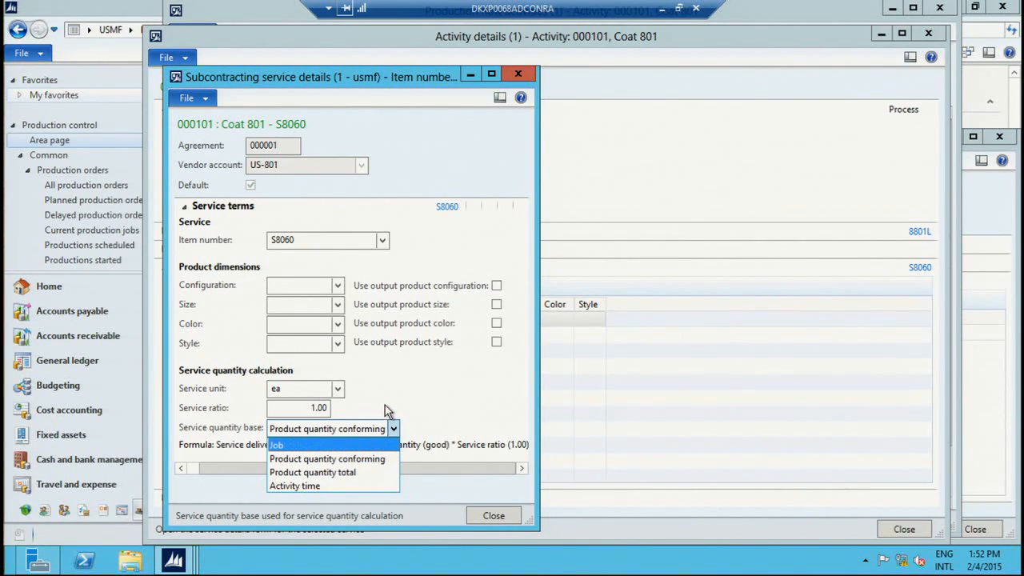
left_click(434, 405)
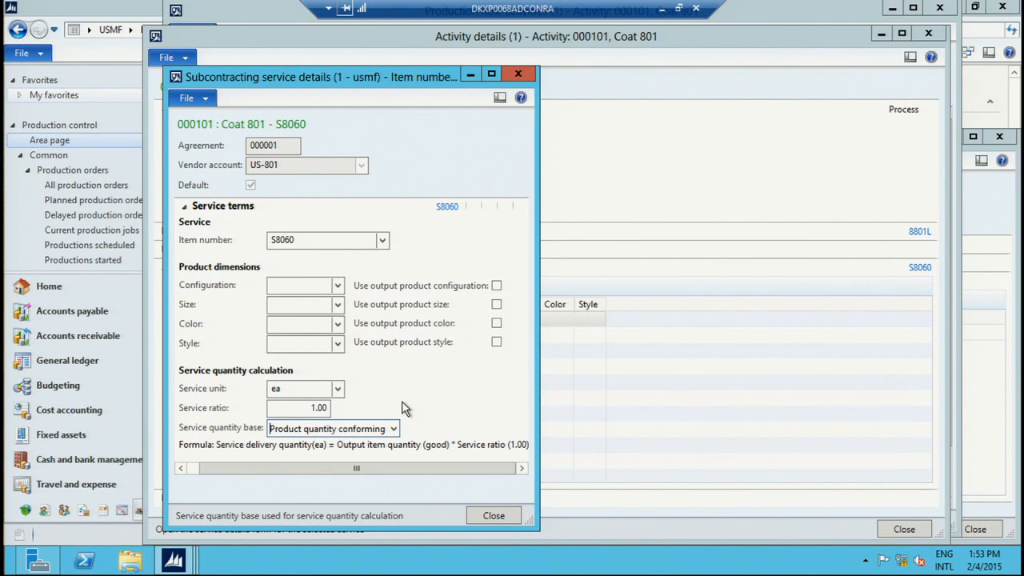
Step: Close the Coat 801 details and examine the predecessors and successors of Transfer SF to 801, Transfer SF to 802 and Coat 801
left_click(494, 515)
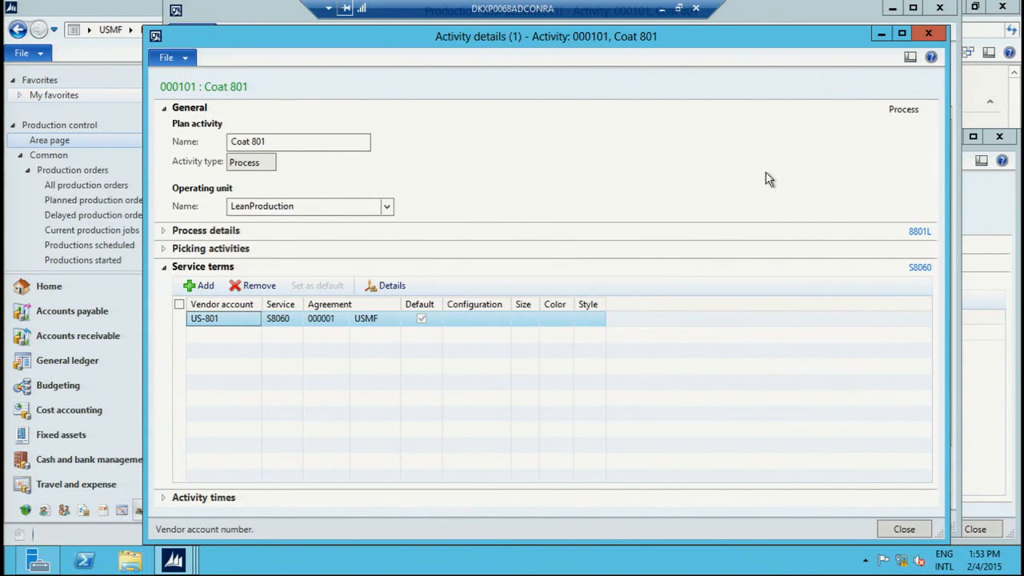
left_click(927, 35)
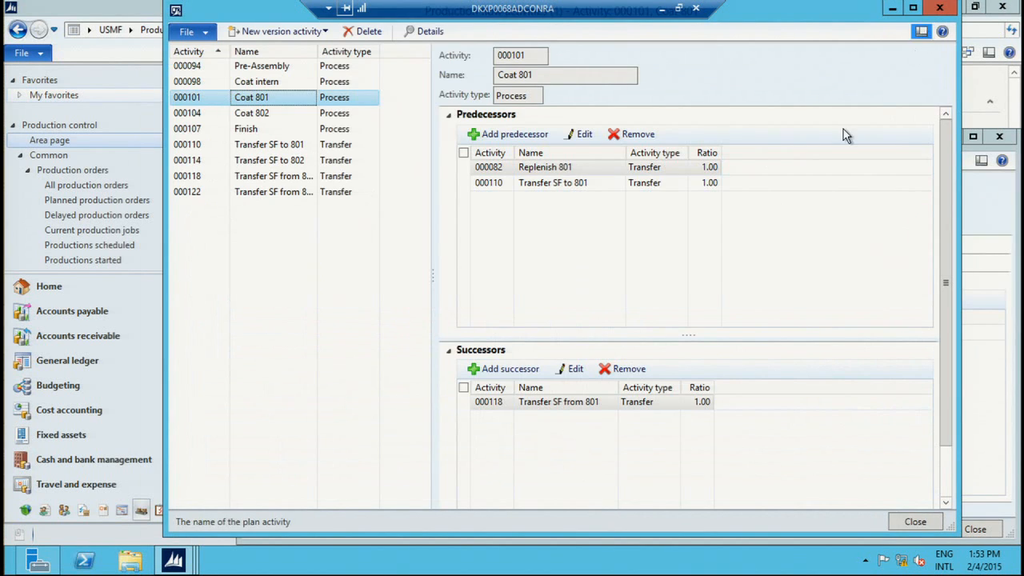
left_click(279, 147)
left_click(270, 162)
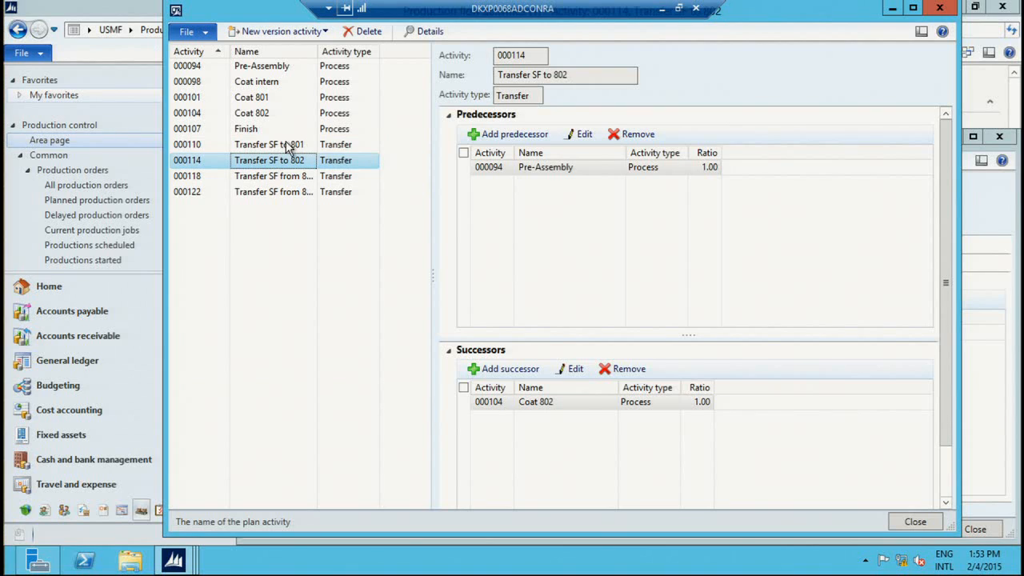
left_click(288, 145)
left_click(251, 100)
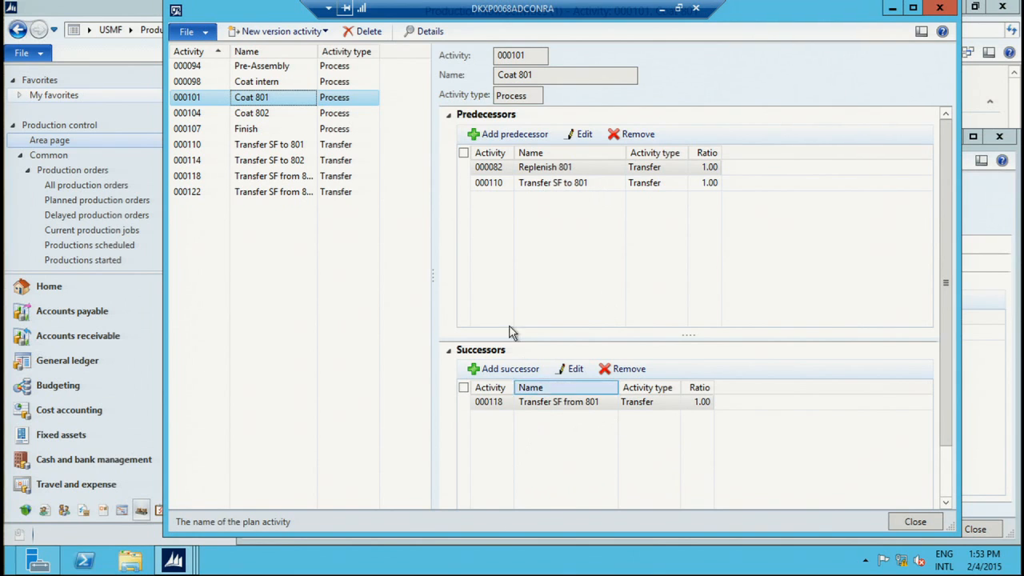
left_click(574, 166)
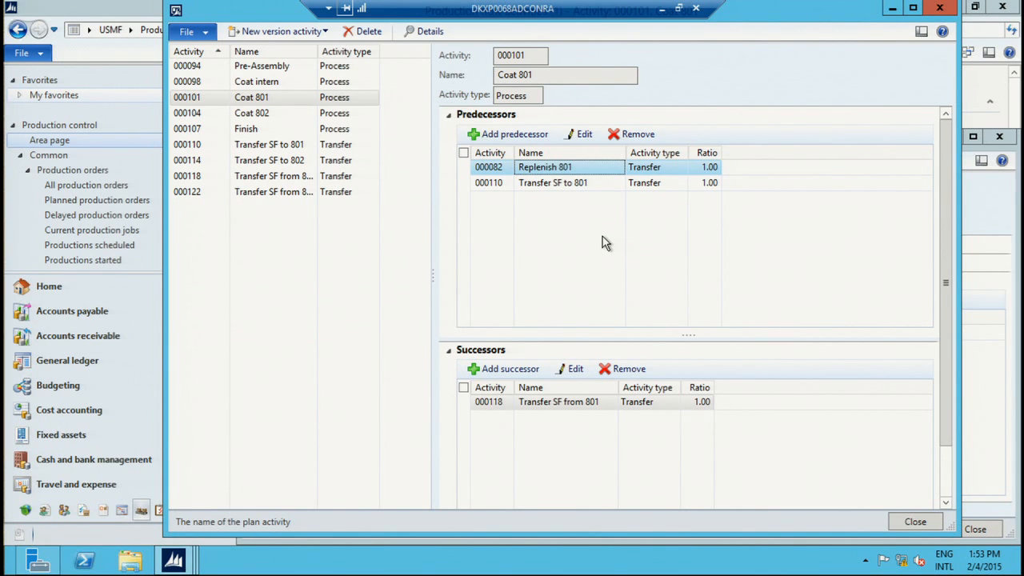
left_click(940, 7)
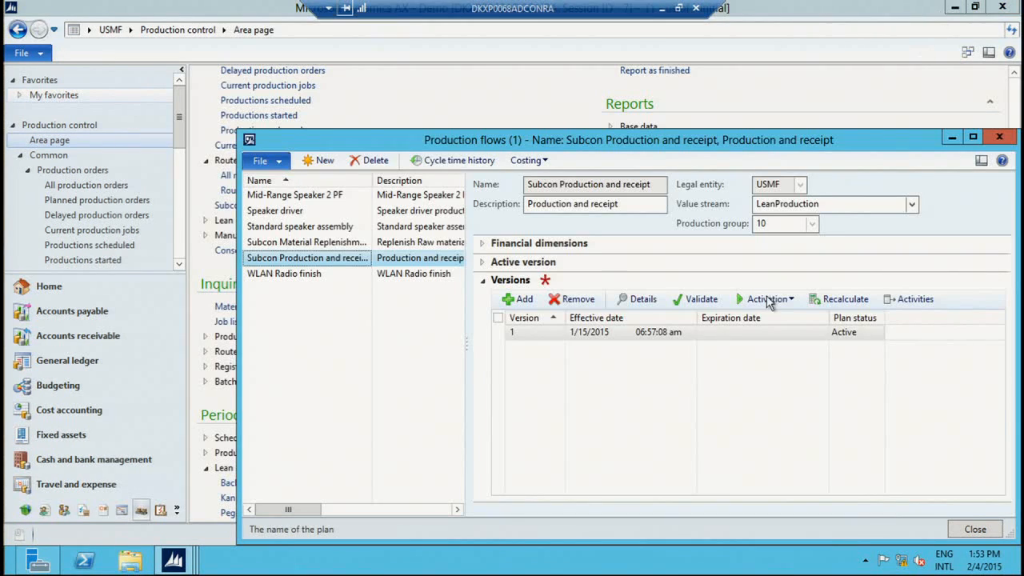
Step: Open the activities of the Subcon Material Replenishment flow version and examine the predecessors and successors of Replenish 12 and Storage (dummy)
left_click(322, 242)
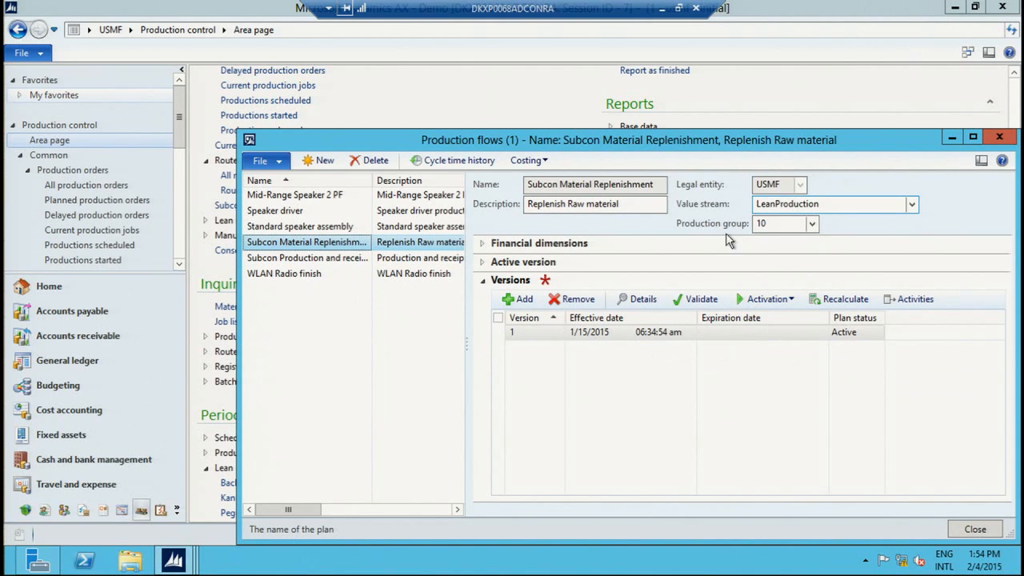
left_click(912, 298)
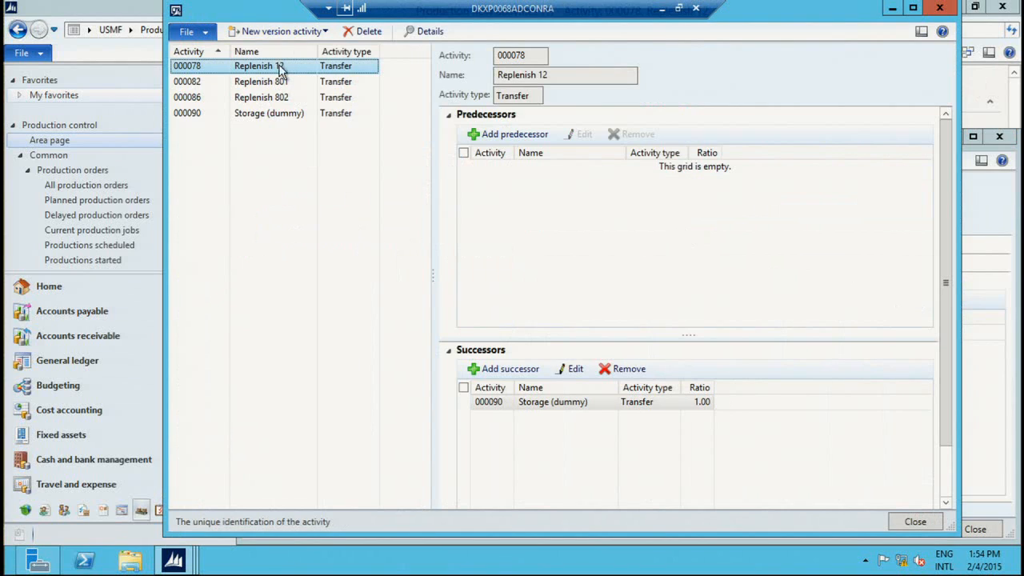
left_click(272, 114)
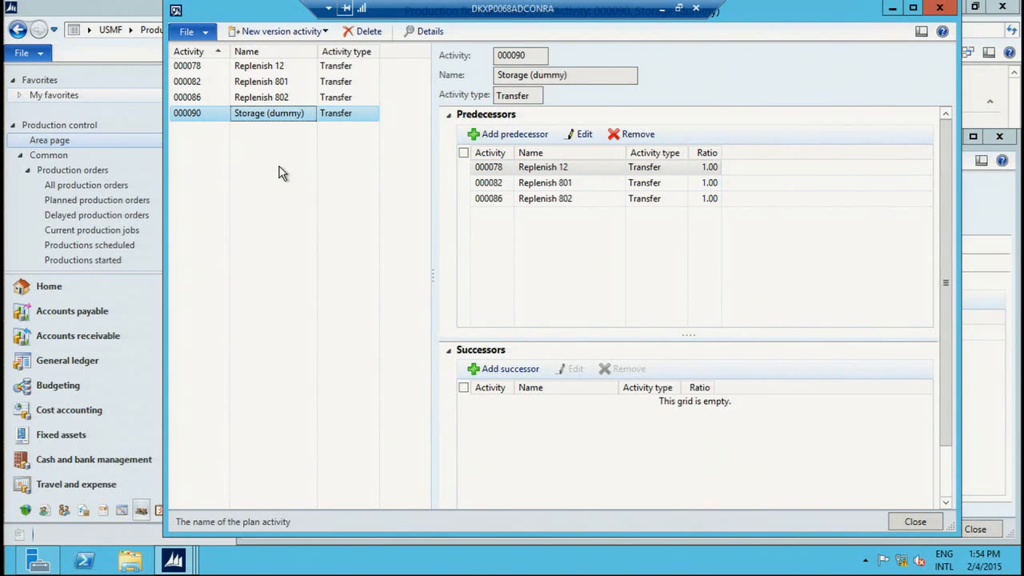
left_click(941, 11)
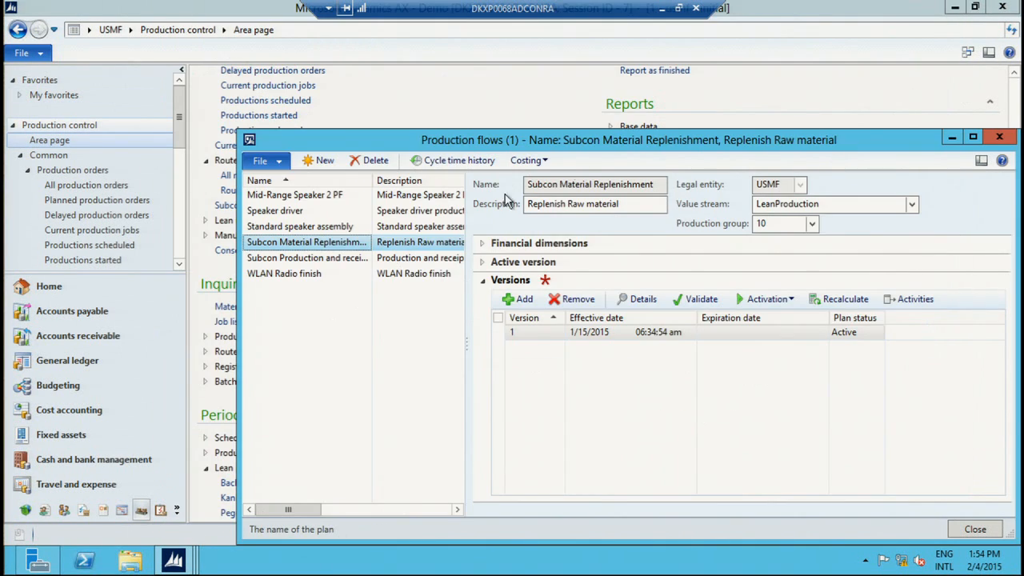
left_click(999, 137)
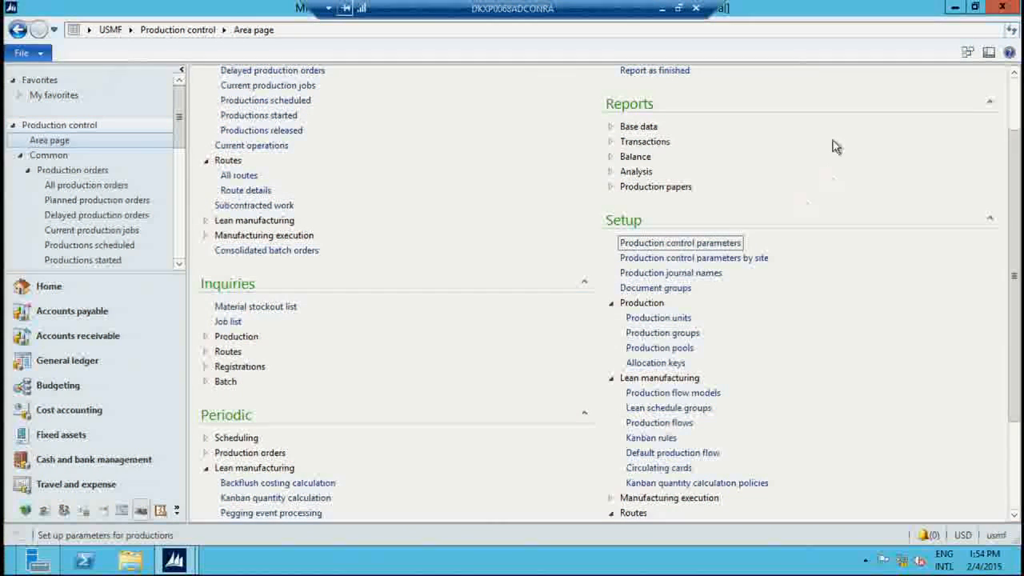
Step: Open the kanban rules, filter them by the Subcon Production and receipt production flow, and enlarge the list to show the last plan activities
left_click(652, 438)
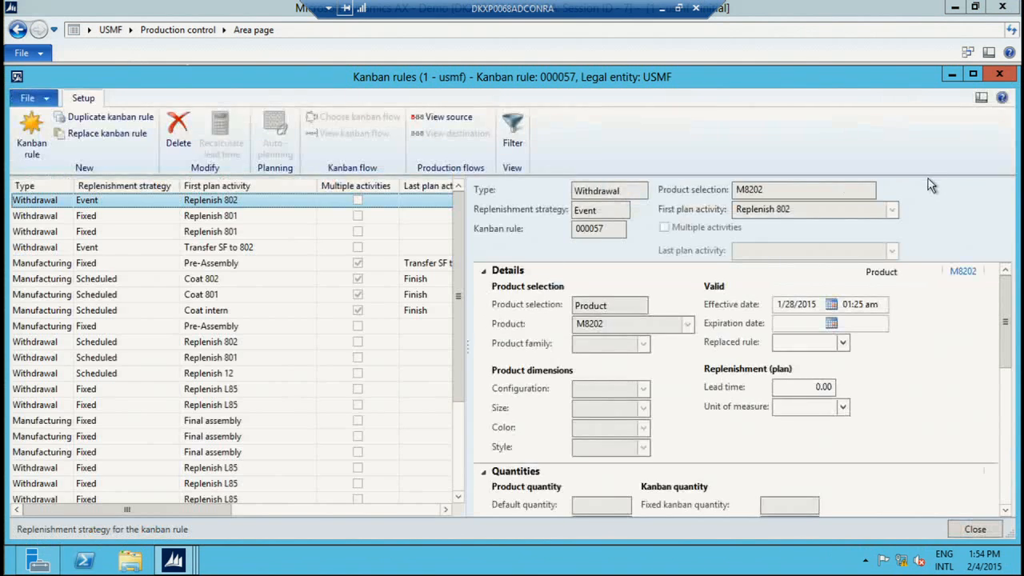
left_click(512, 132)
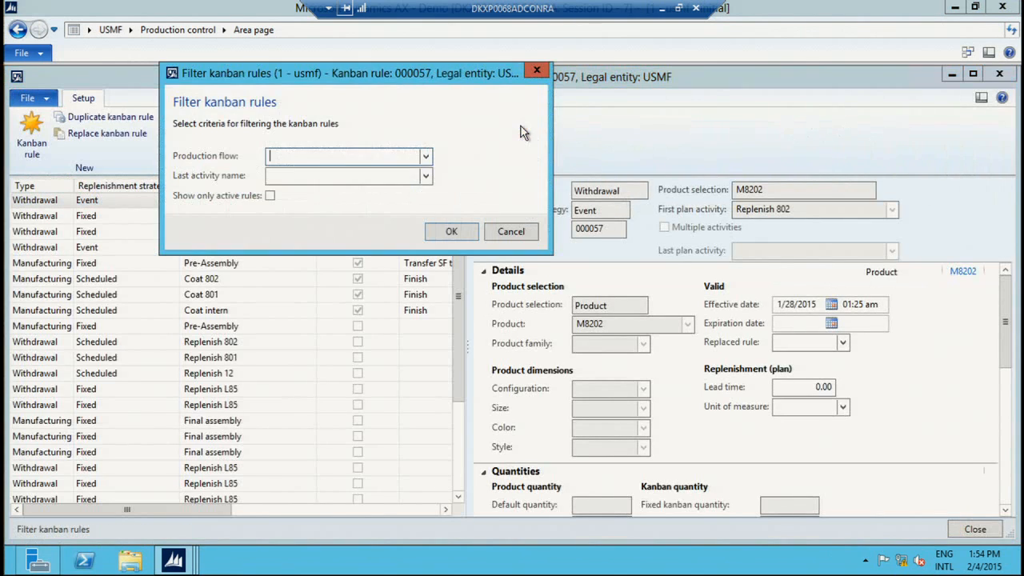
left_click(417, 156)
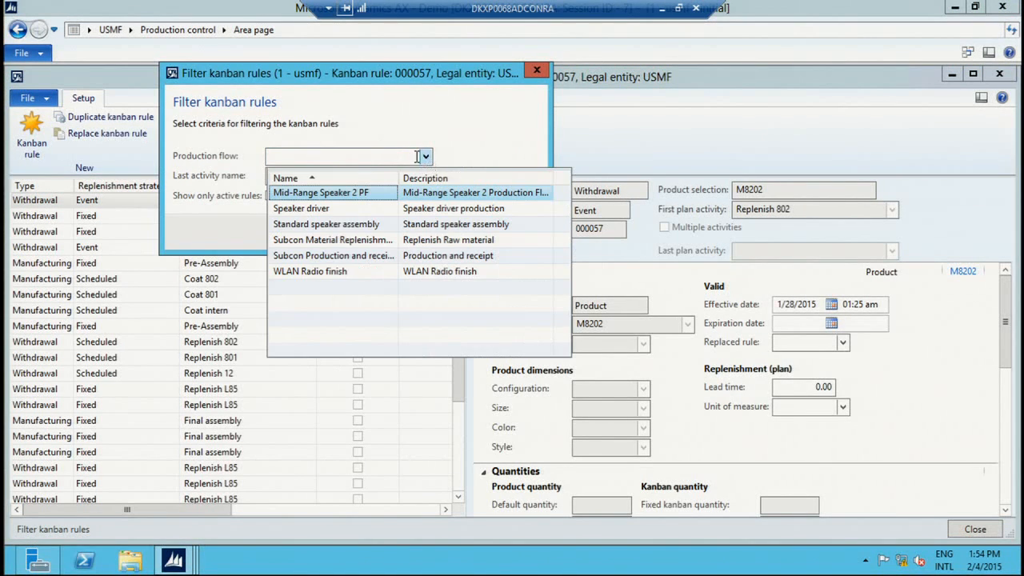
left_click(346, 256)
left_click(451, 232)
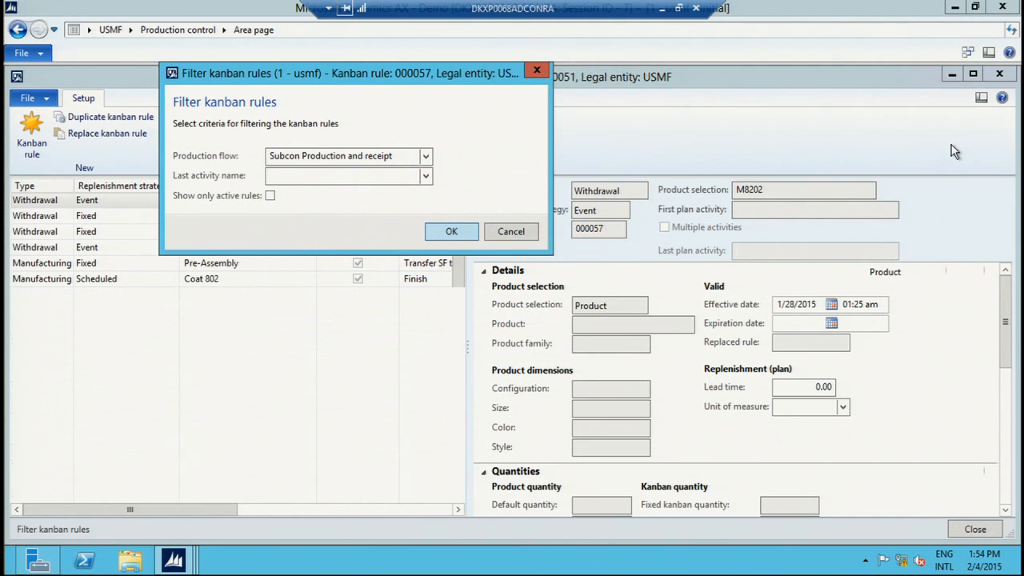
left_click(973, 74)
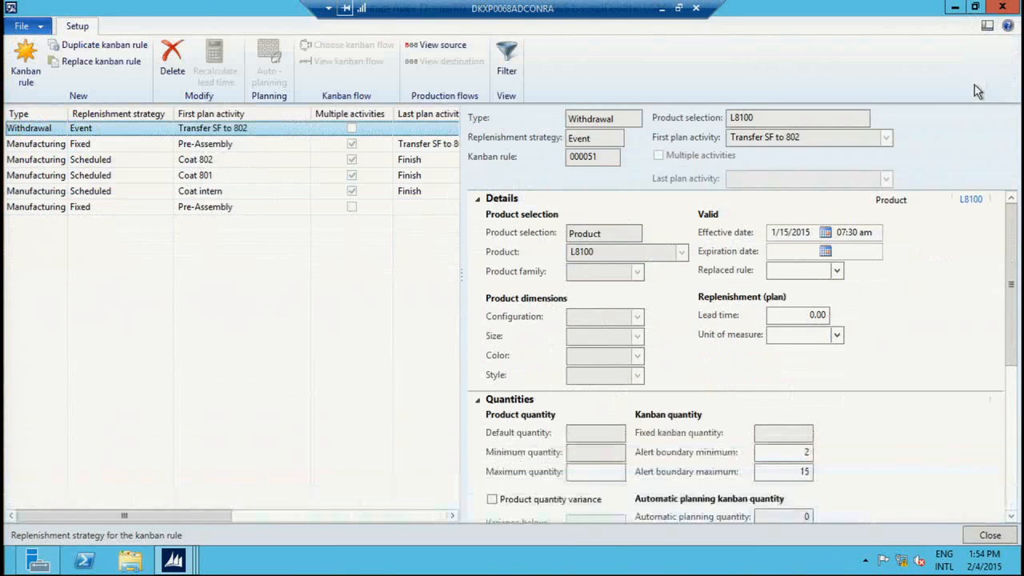
left_click_drag(461, 273, 489, 278)
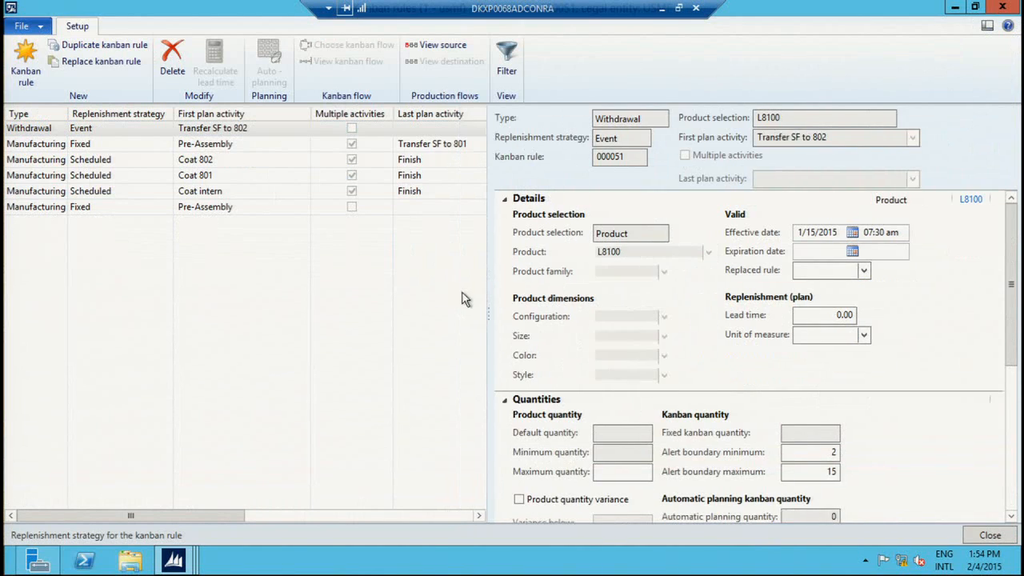
Step: Review the scheduled L8100 kanban rules and examine the kanban flows of the Coat intern and Coat 801 rules
left_click(36, 162)
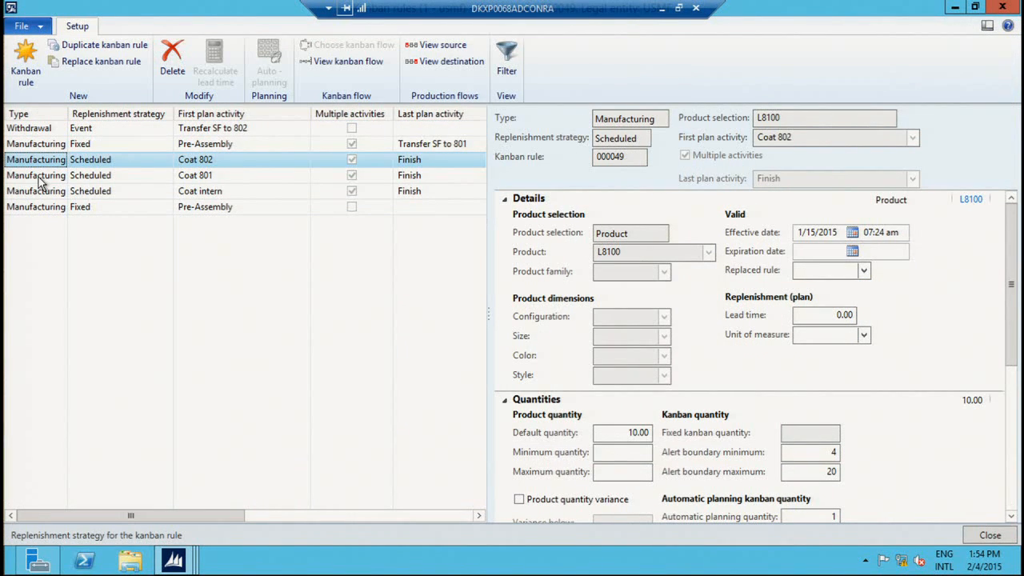
left_click(92, 191)
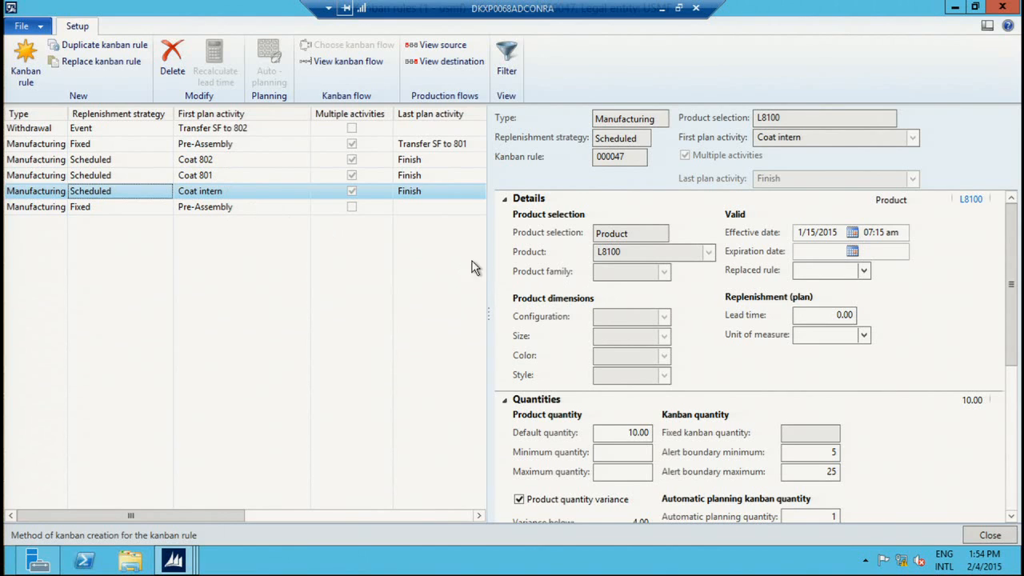
left_click(358, 62)
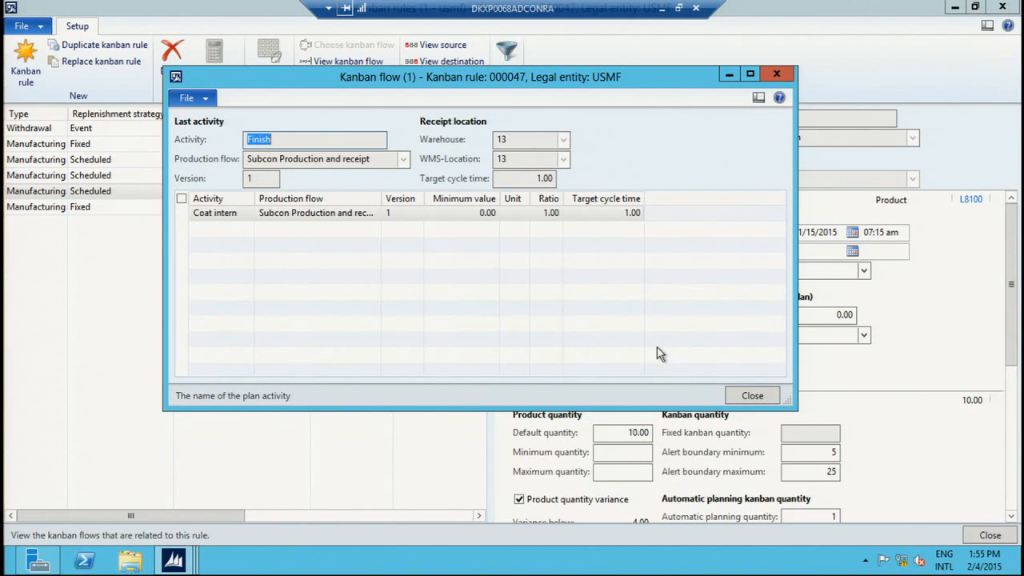
left_click(764, 402)
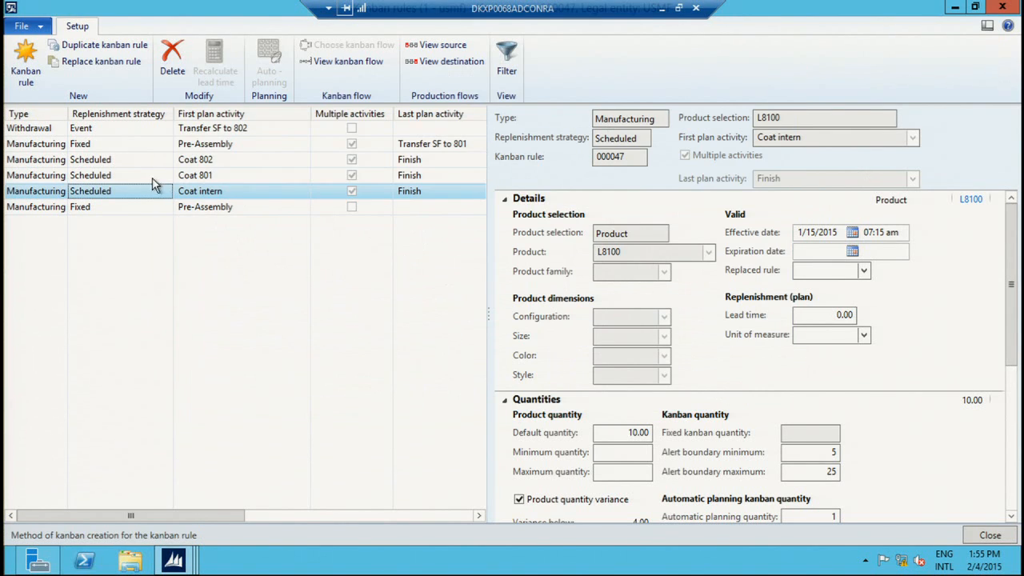
left_click(133, 176)
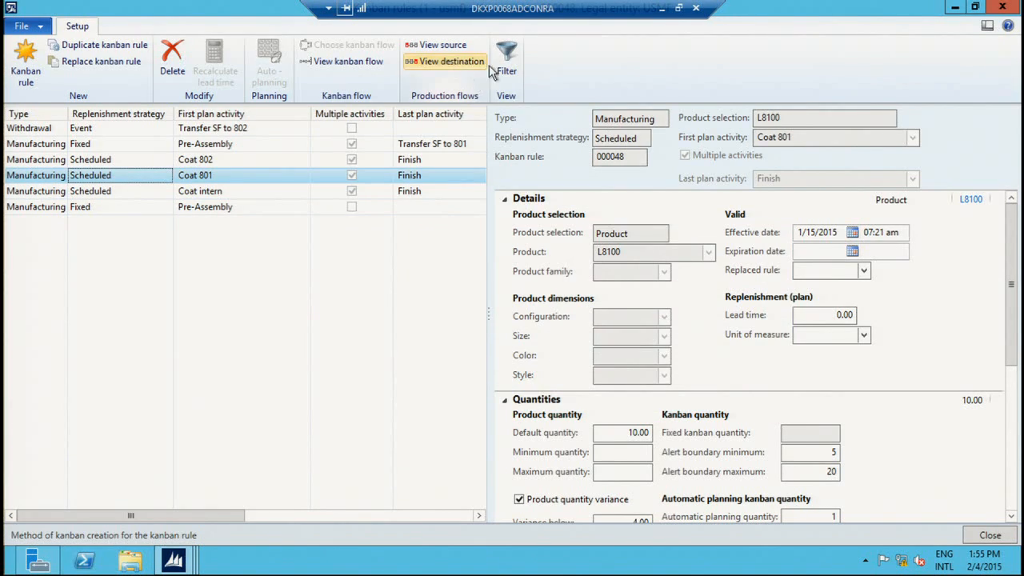
left_click(344, 62)
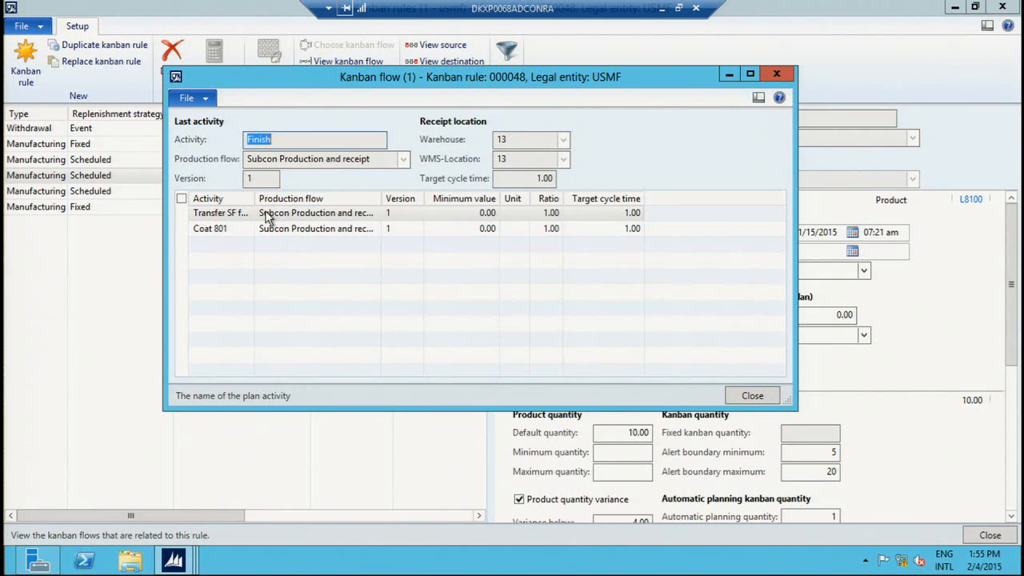
left_click(752, 396)
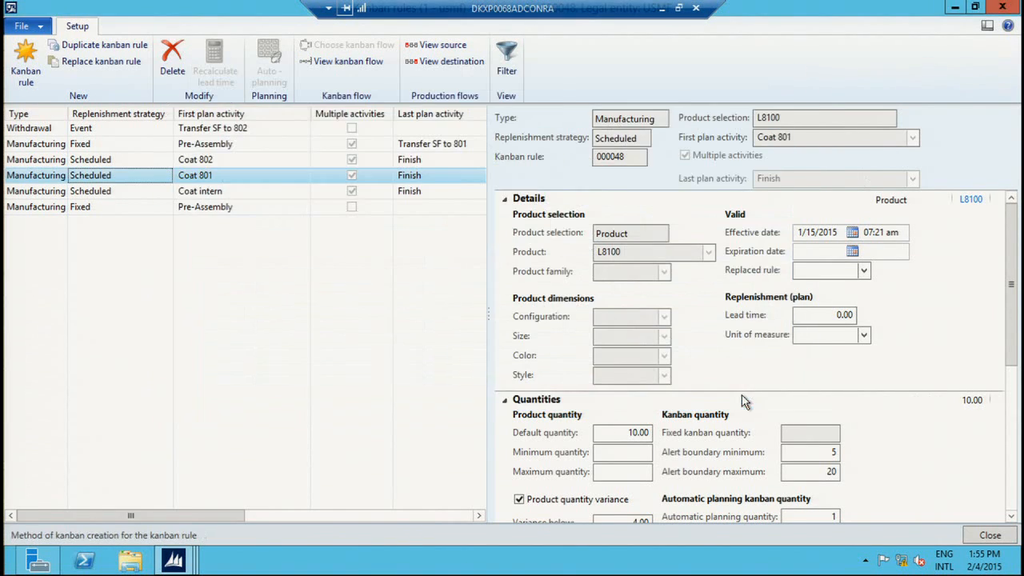
Step: Examine the Coat 802 rule, the fixed Pre-Assembly to Transfer SF to 801 rule and the Transfer SF to 802 event rule, closing the kanban rules
left_click(201, 159)
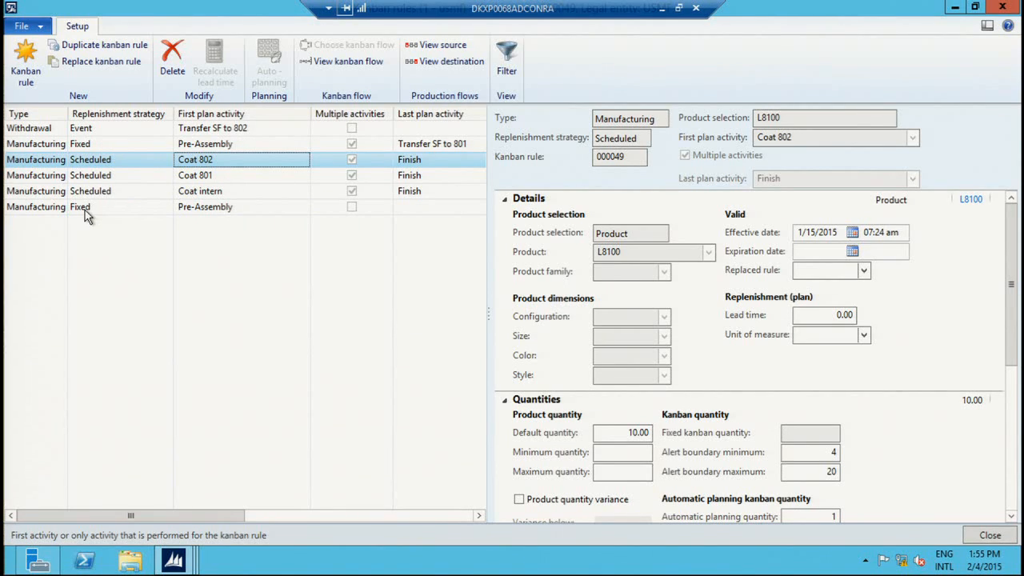
left_click(88, 146)
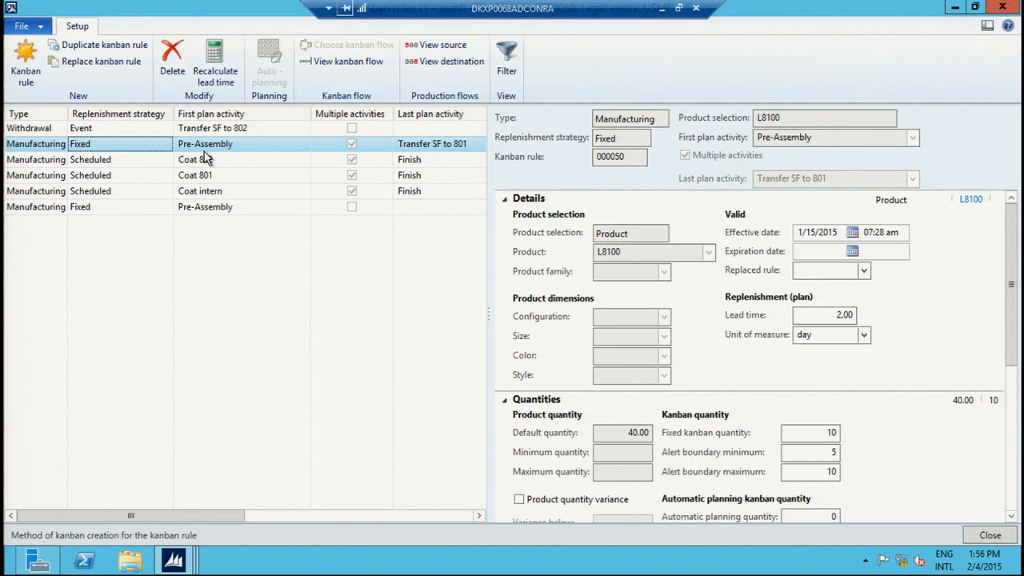
left_click(230, 130)
left_click(133, 131)
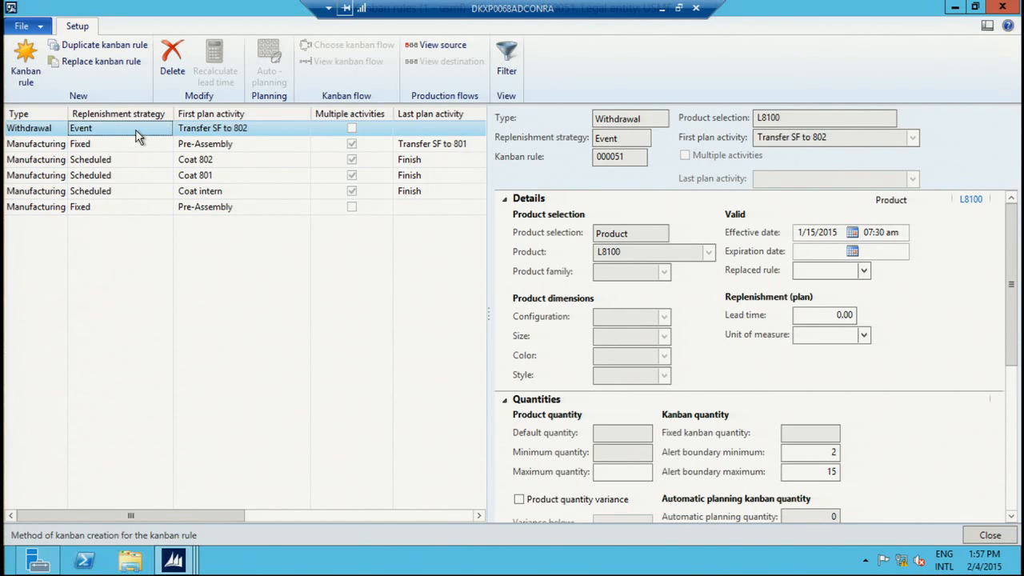
left_click(1004, 8)
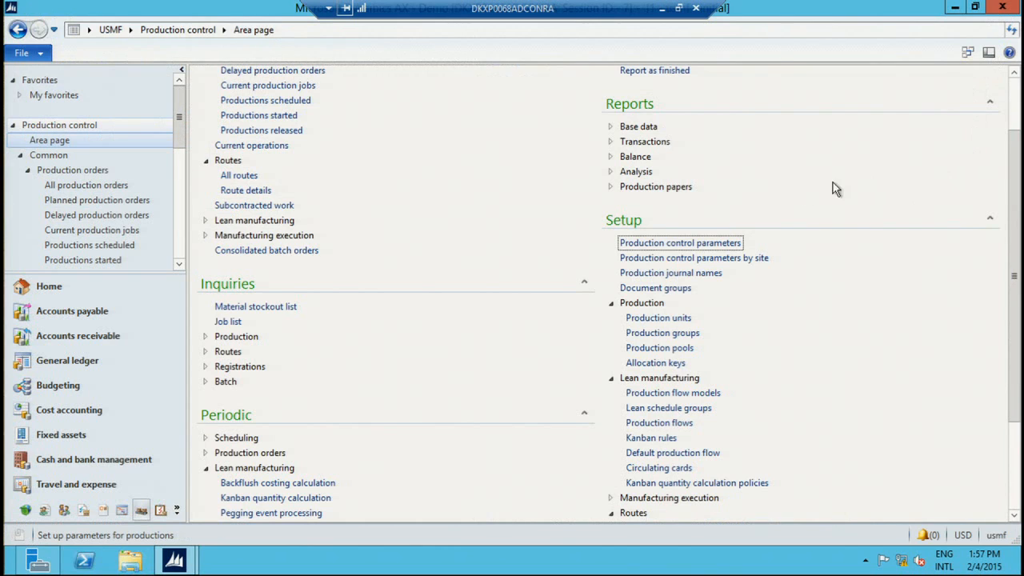
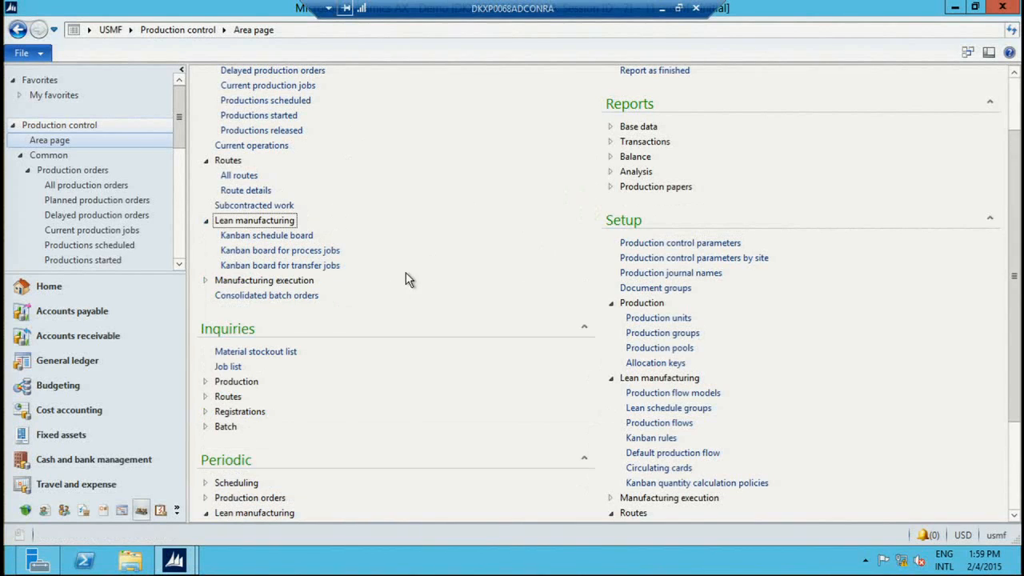
Step: Open the kanban schedule board and examine the Coat intern and Finish jobs of the L8100 kanban planned on Monday 2/2/2015
left_click(308, 238)
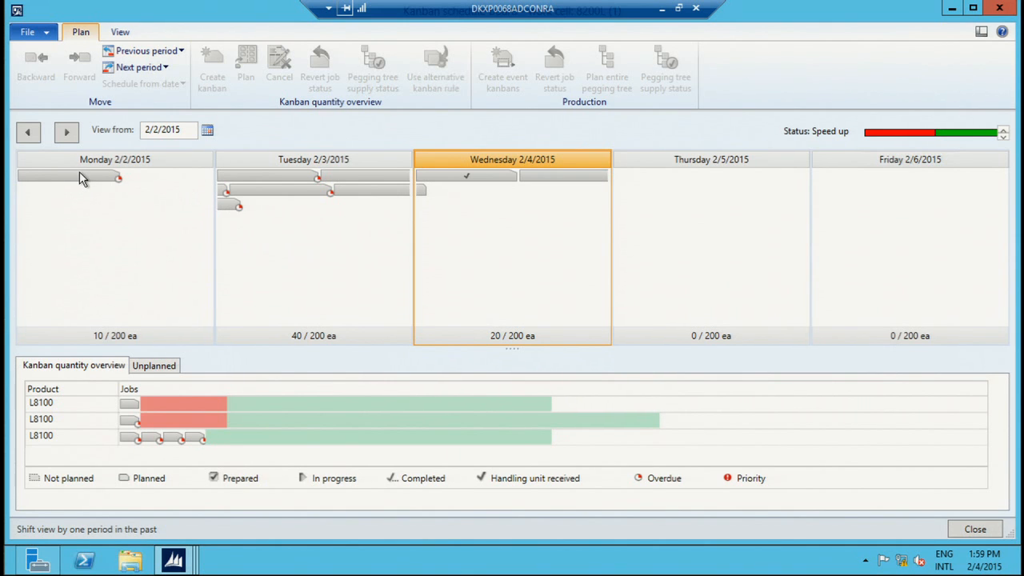
mouse_move(77, 178)
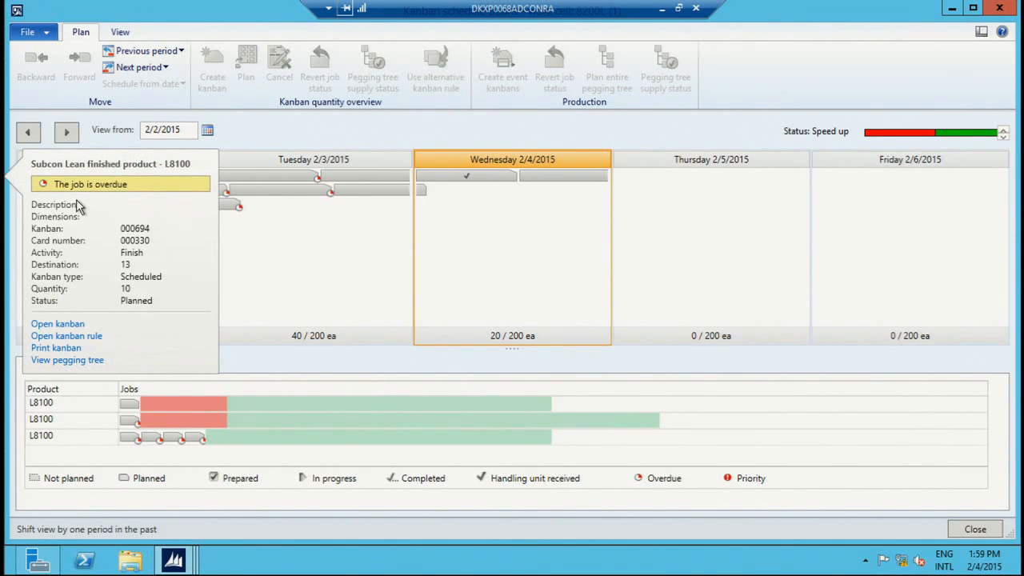
left_click(78, 324)
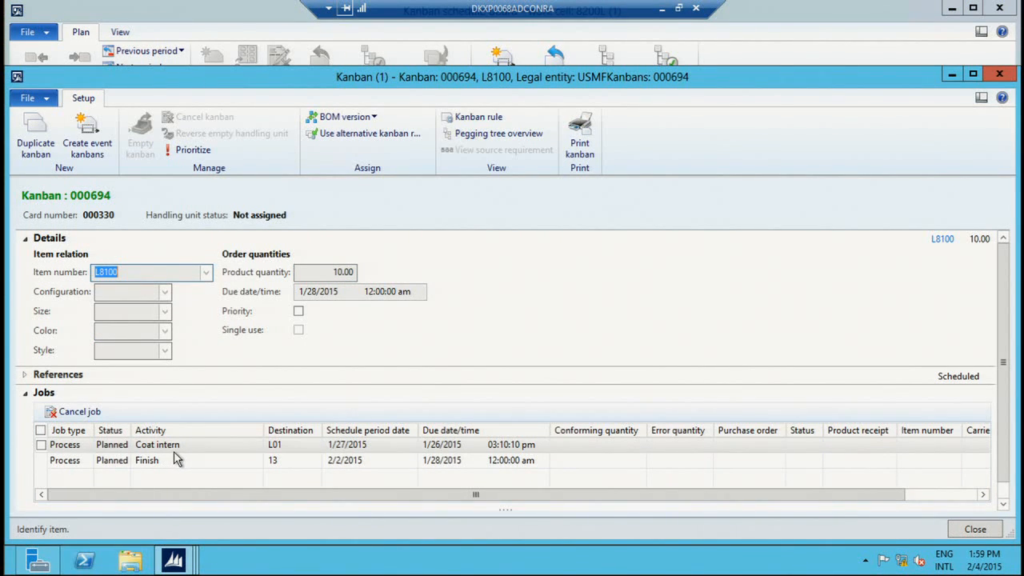
left_click(161, 462)
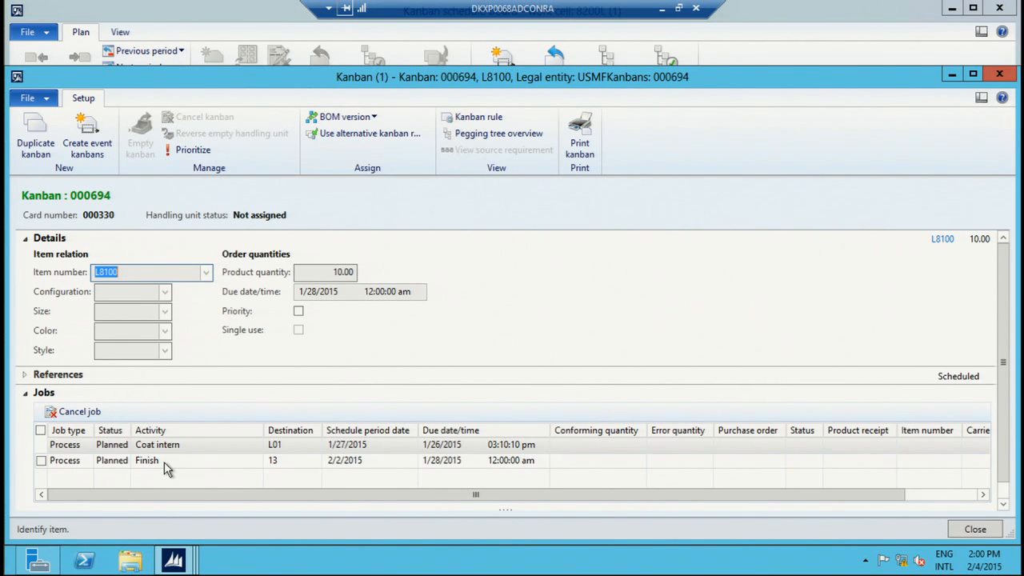
key("Escape")
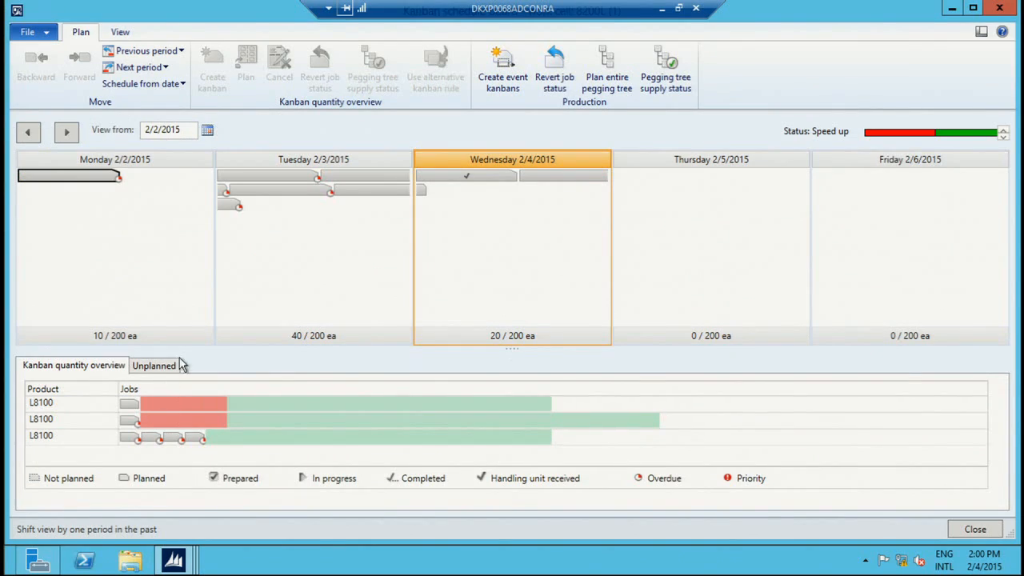
Step: Open the kanban of the first L8100 job planned on Tuesday 2/3/2015 and examine its Coat 802, transfer and Finish jobs
left_click(265, 180)
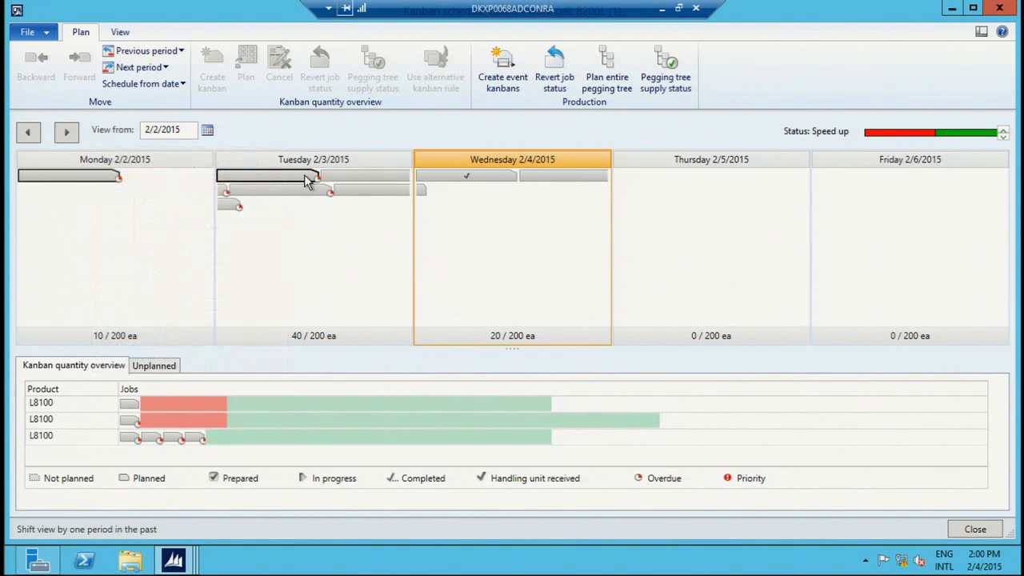
mouse_move(306, 179)
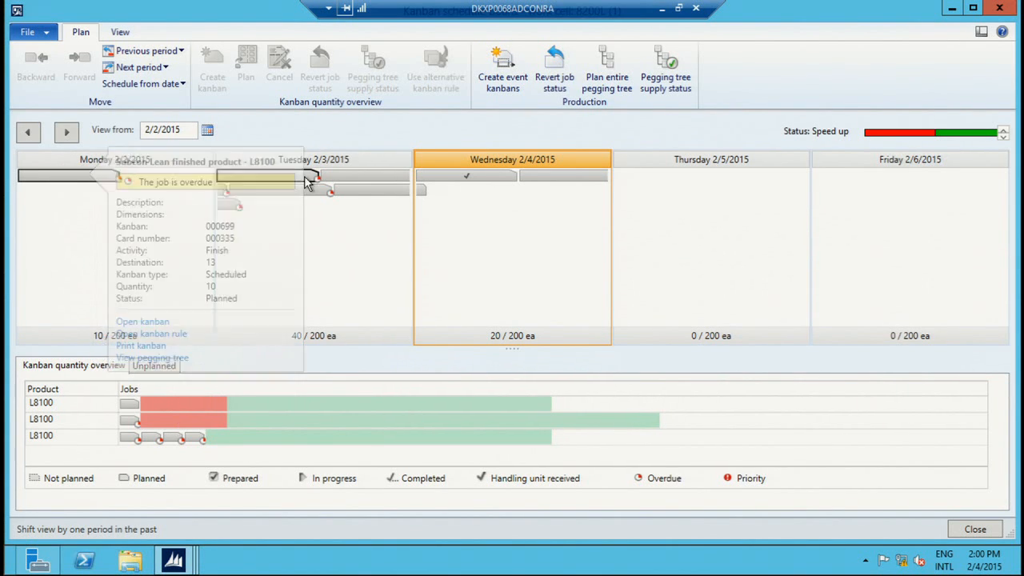
left_click(154, 323)
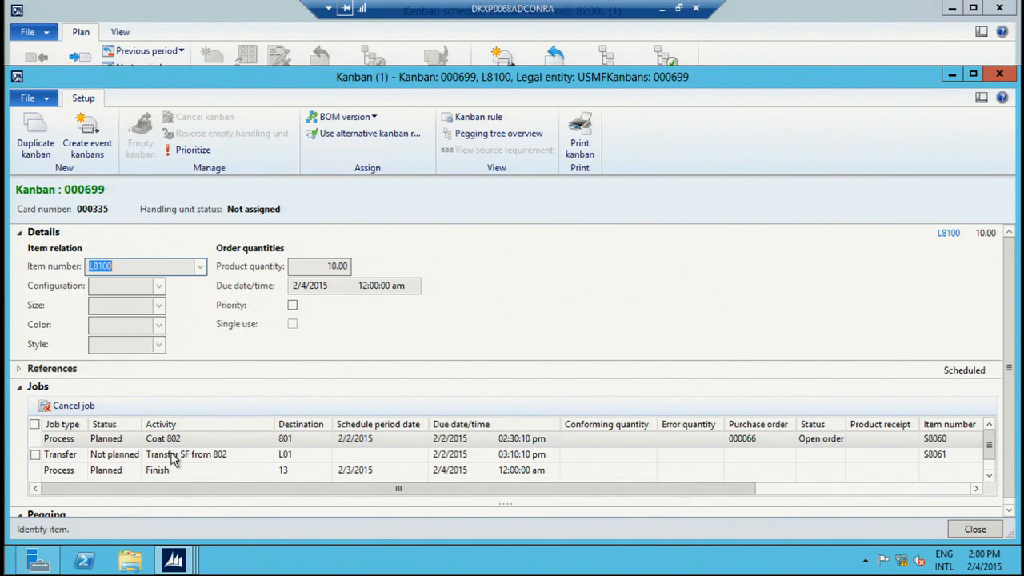
key("Escape")
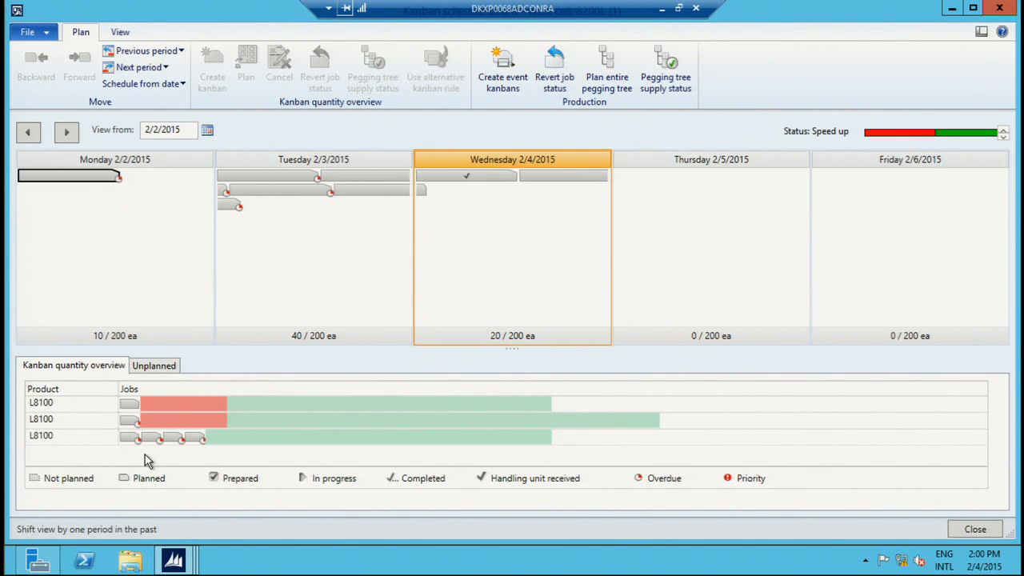
Step: Create one new scheduled kanban for L8100 from kanban rule 000049, the last product row, with due date 2/12/2015
left_click(197, 439)
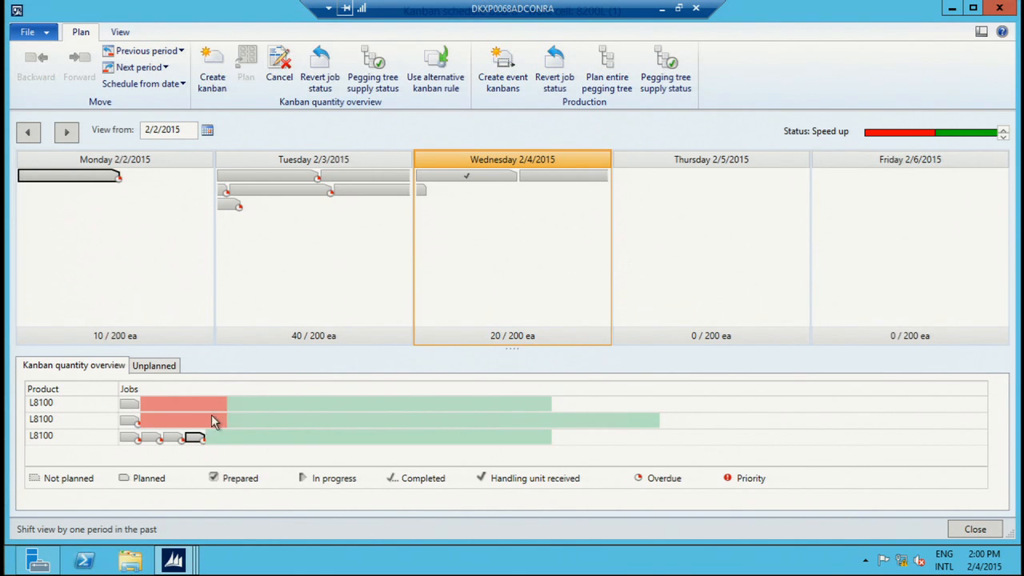
left_click(214, 83)
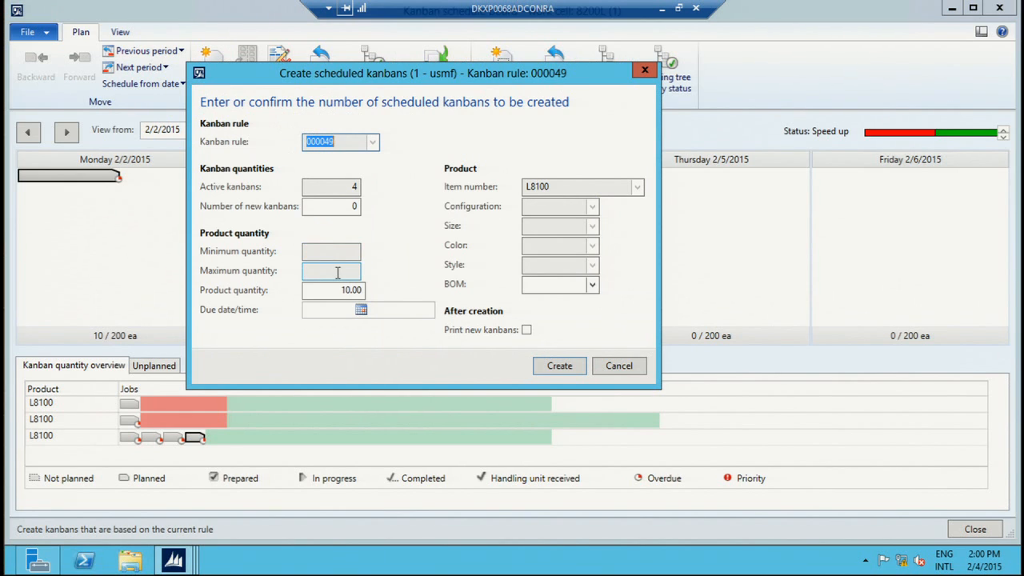
left_click(325, 310)
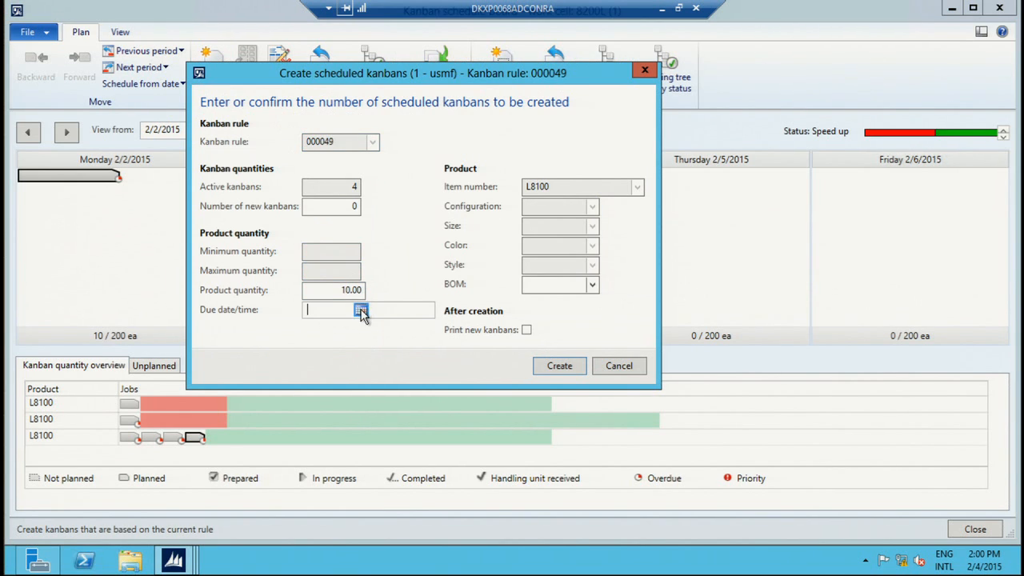
left_click(361, 310)
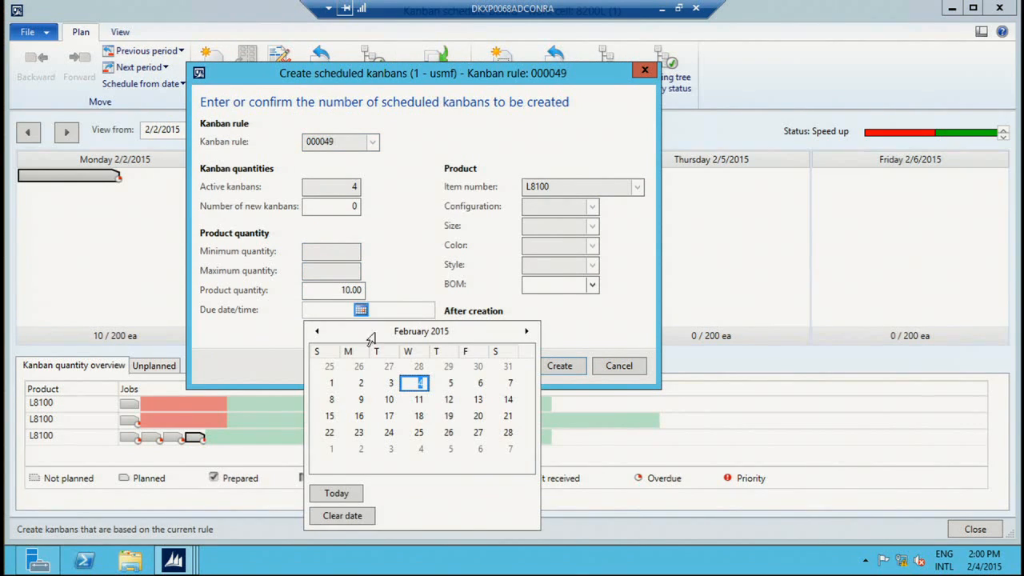
left_click(448, 399)
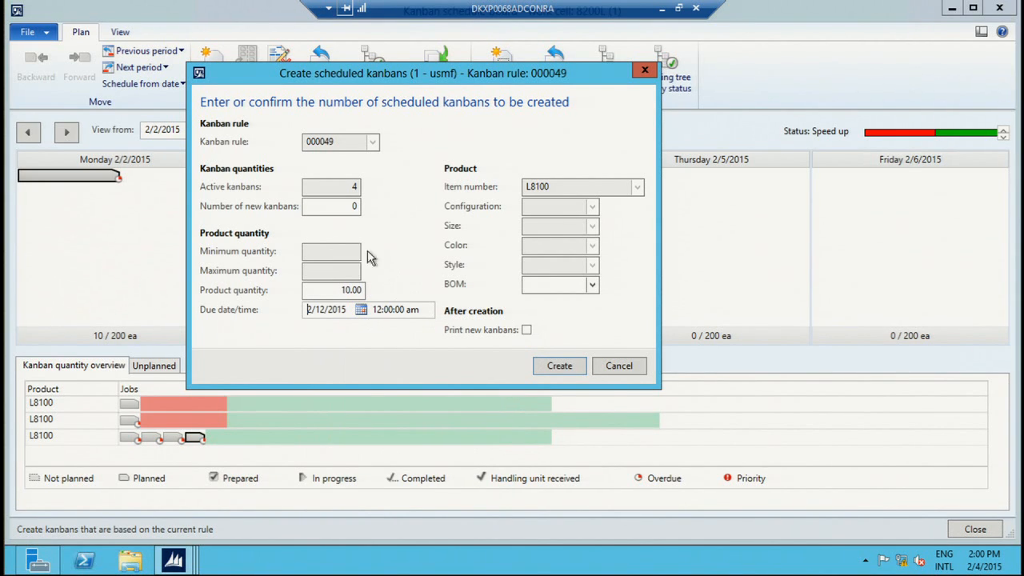
left_click(330, 206)
left_click_drag(352, 206, 381, 205)
type("2")
key("BackSpace")
type("1")
left_click(557, 371)
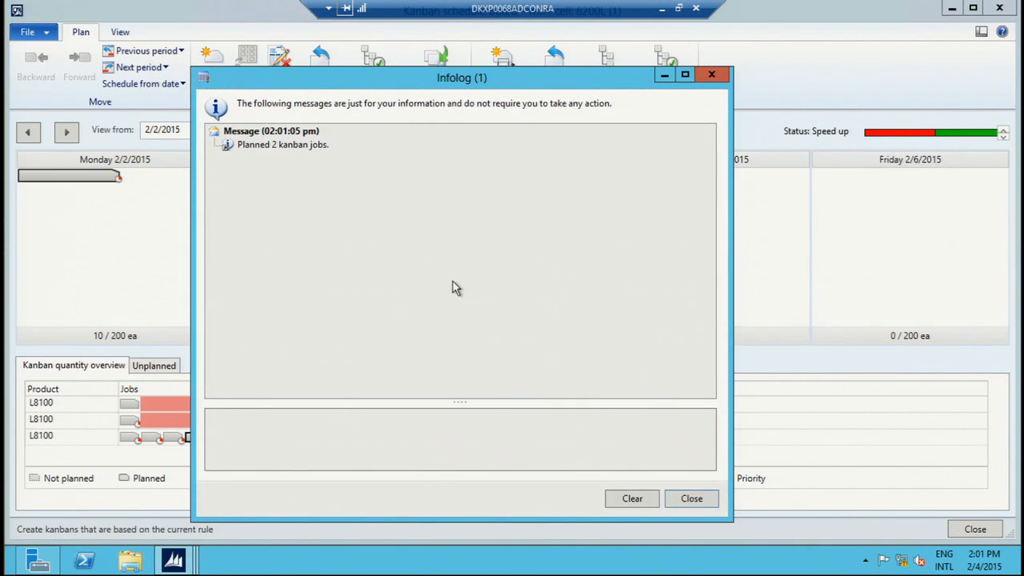
key("Escape")
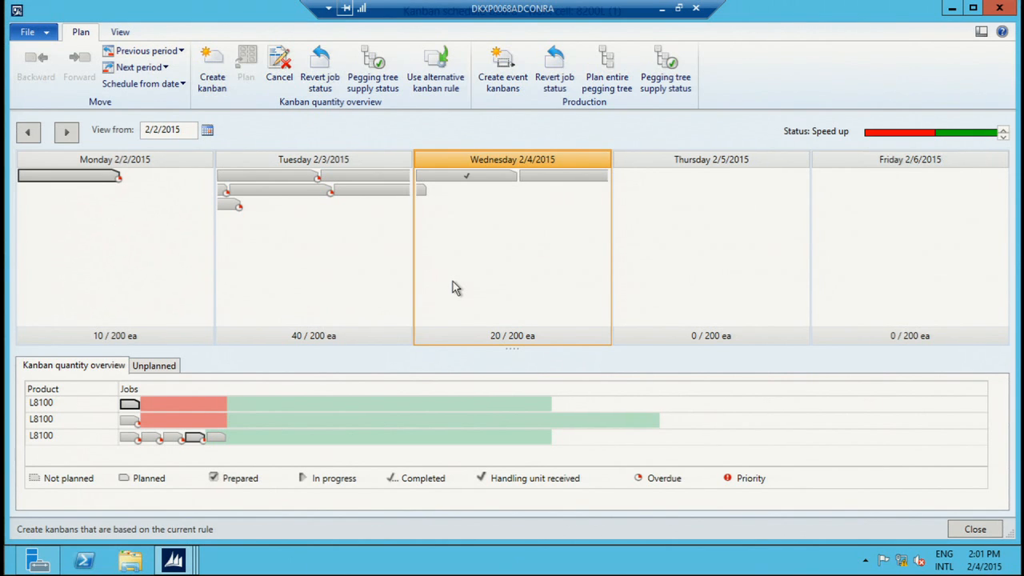
Step: Open the kanban of the newly added L8100 job in the quantity overview and examine its jobs and pegging in full size
mouse_move(1, 573)
mouse_move(216, 437)
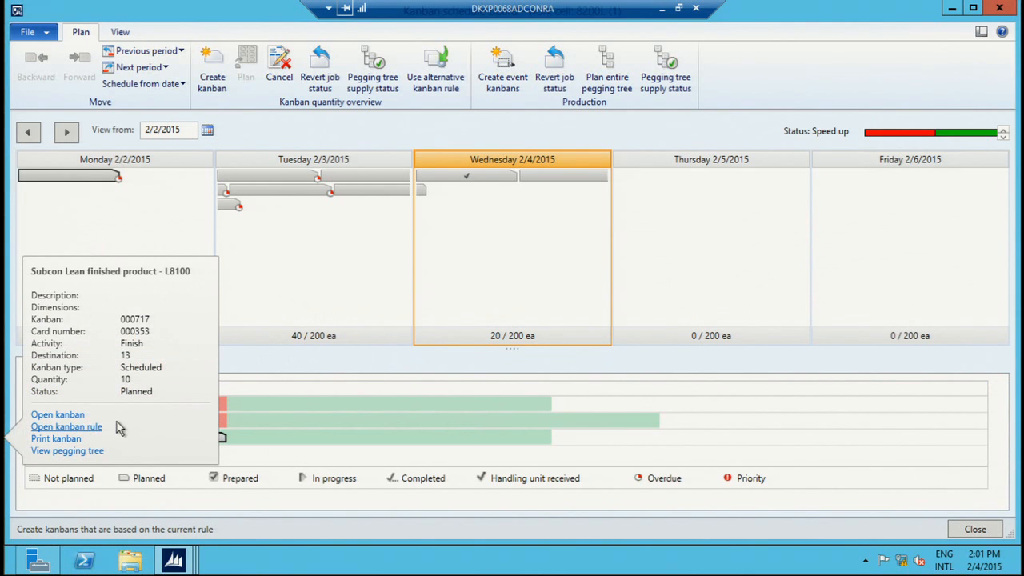
left_click(78, 414)
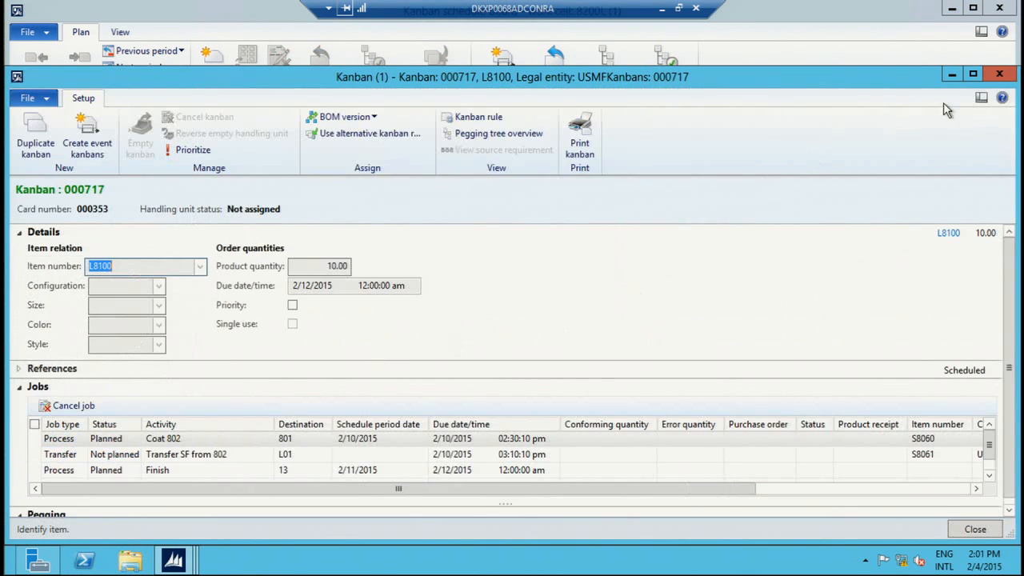
left_click(973, 74)
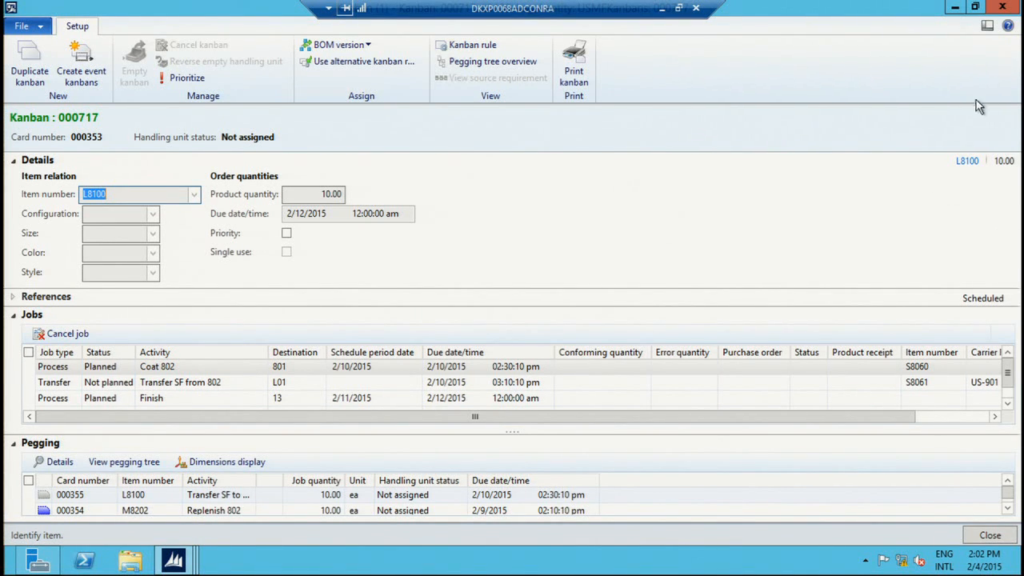
left_click(1002, 7)
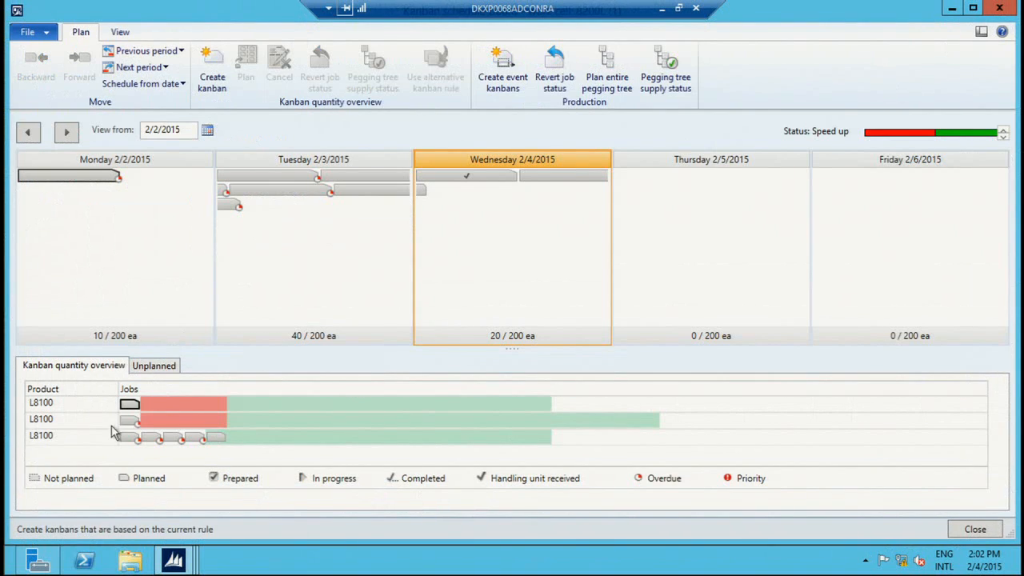
Step: Examine the jobs and pegging of the overdue Coat intern kanban and the Coat 801 kanban from the quantity overview, closing the schedule board
mouse_move(132, 427)
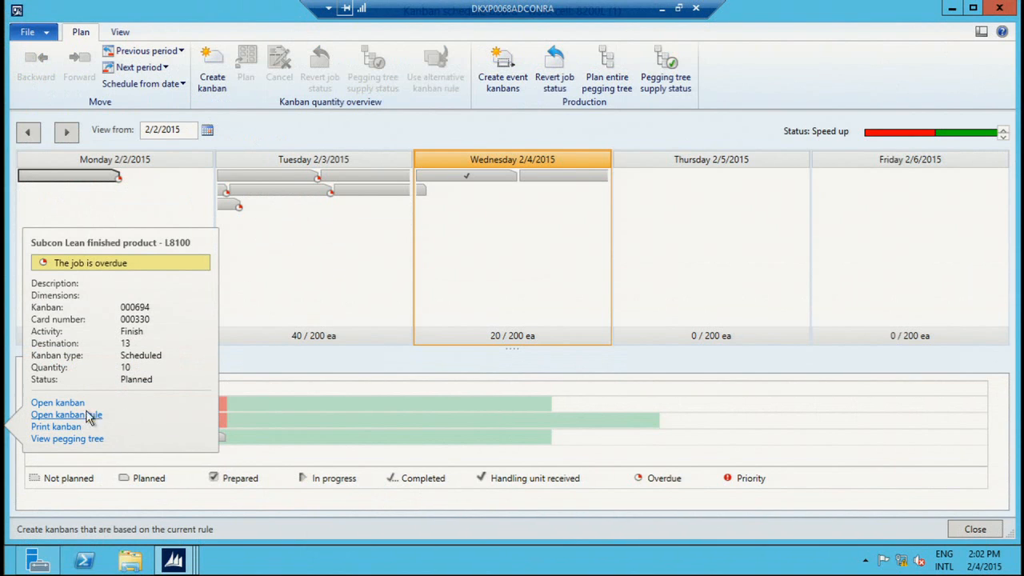
left_click(71, 402)
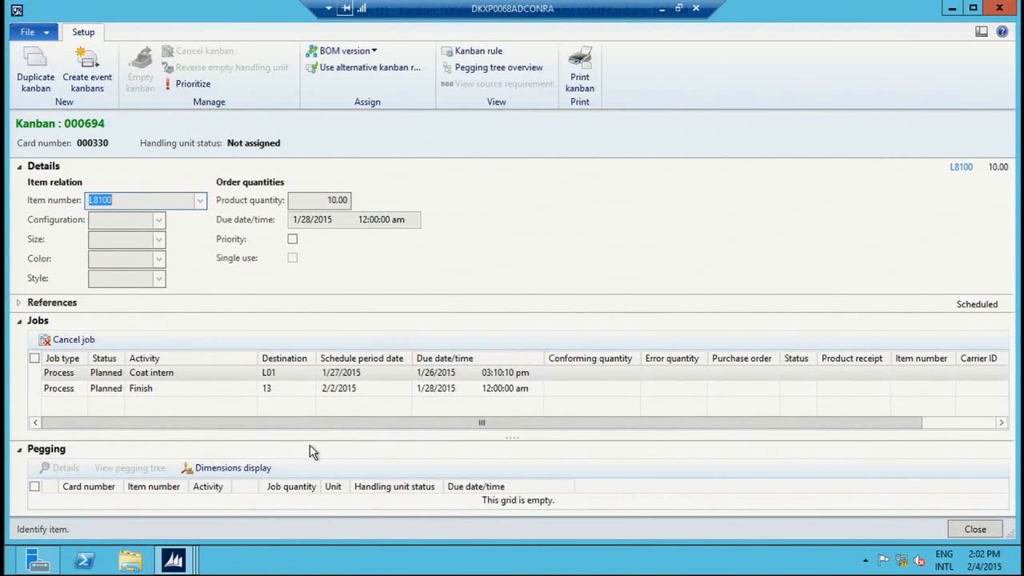
left_click(1000, 9)
mouse_move(125, 406)
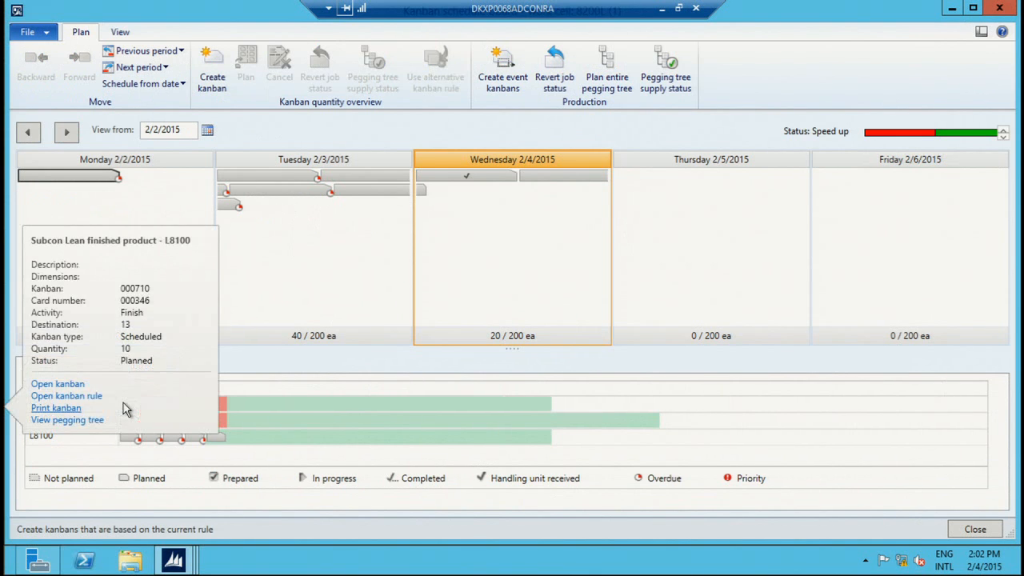
left_click(77, 384)
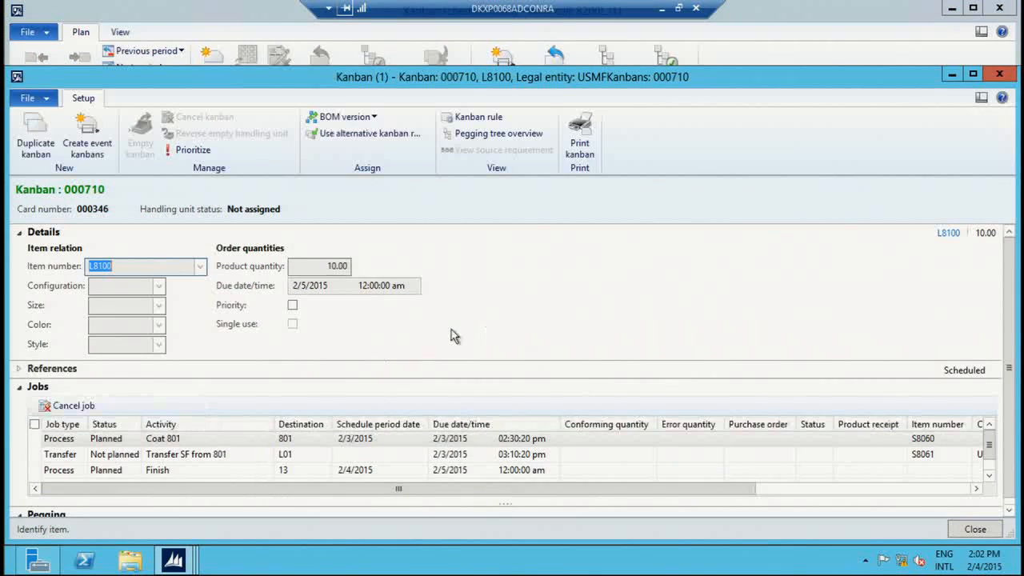
left_click_drag(1007, 289, 996, 400)
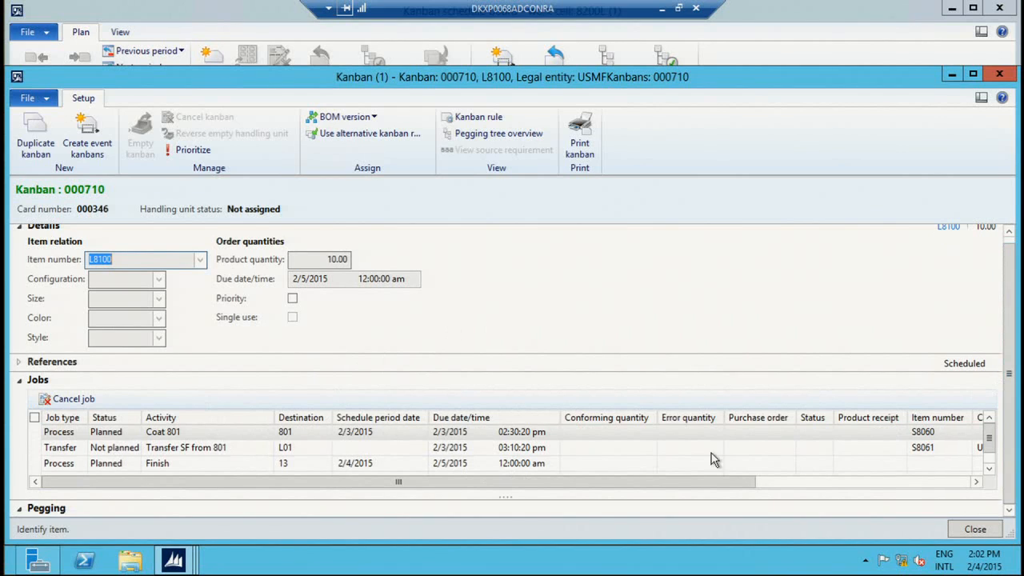
left_click(973, 73)
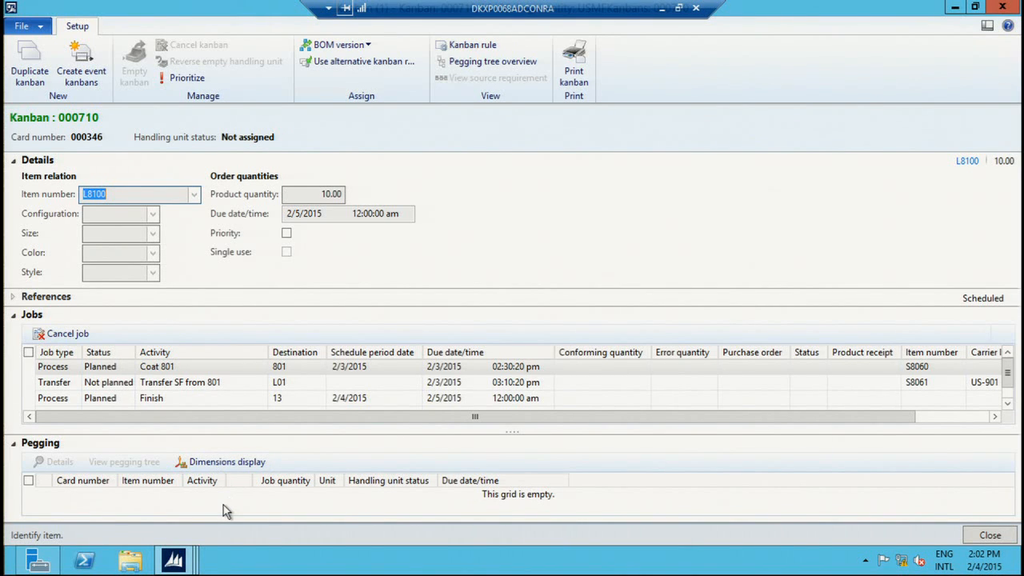
key("Escape")
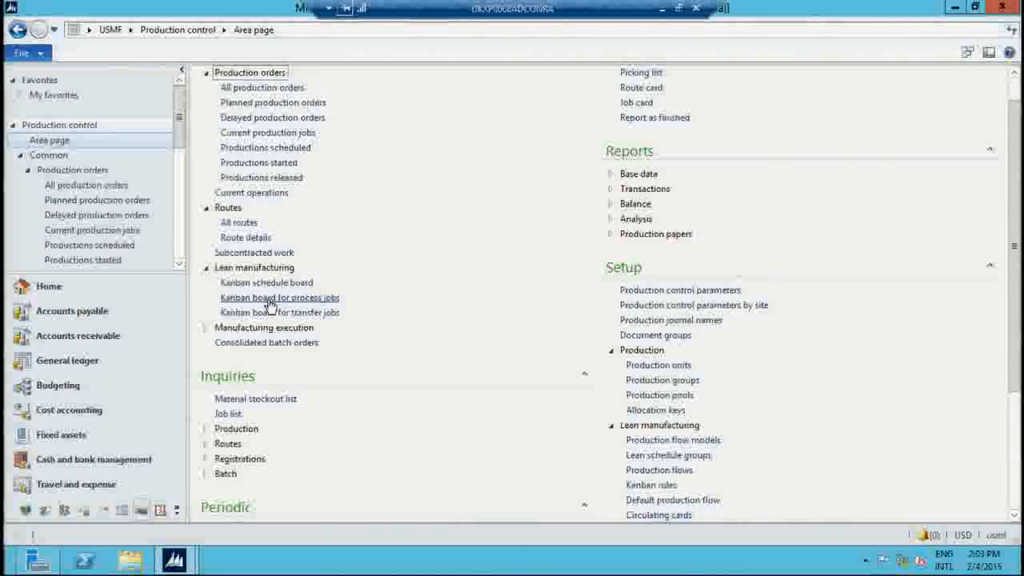
Step: Open the kanban board for process jobs and change its work cell to 8100L, Lean Subcon Pre Assembly
left_click(271, 297)
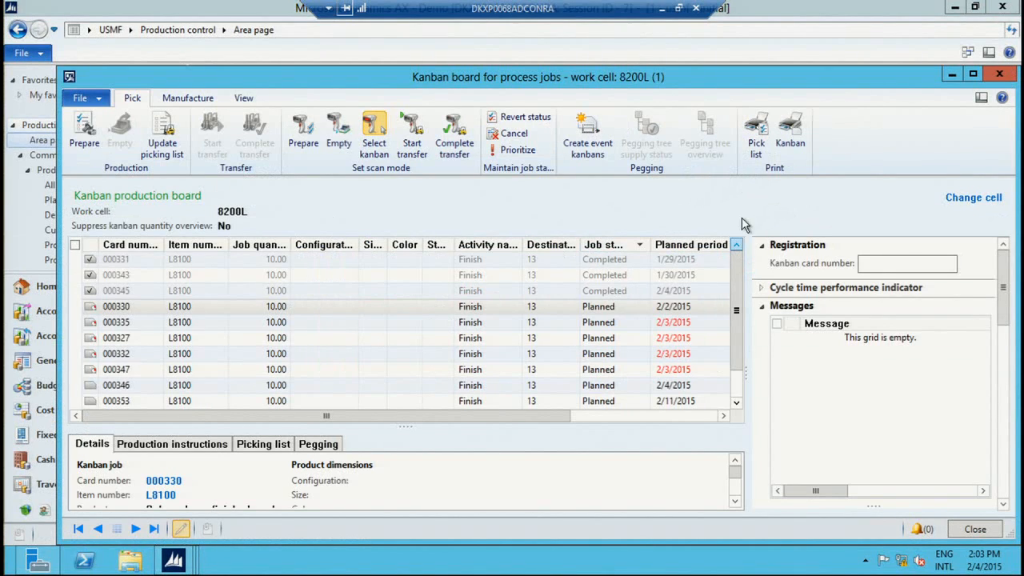
left_click(975, 200)
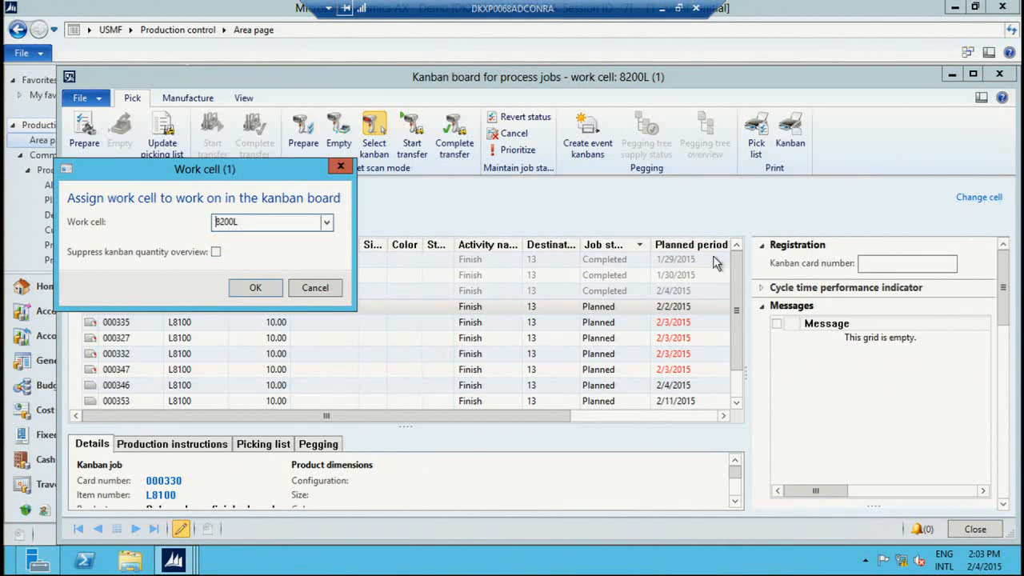
left_click(327, 222)
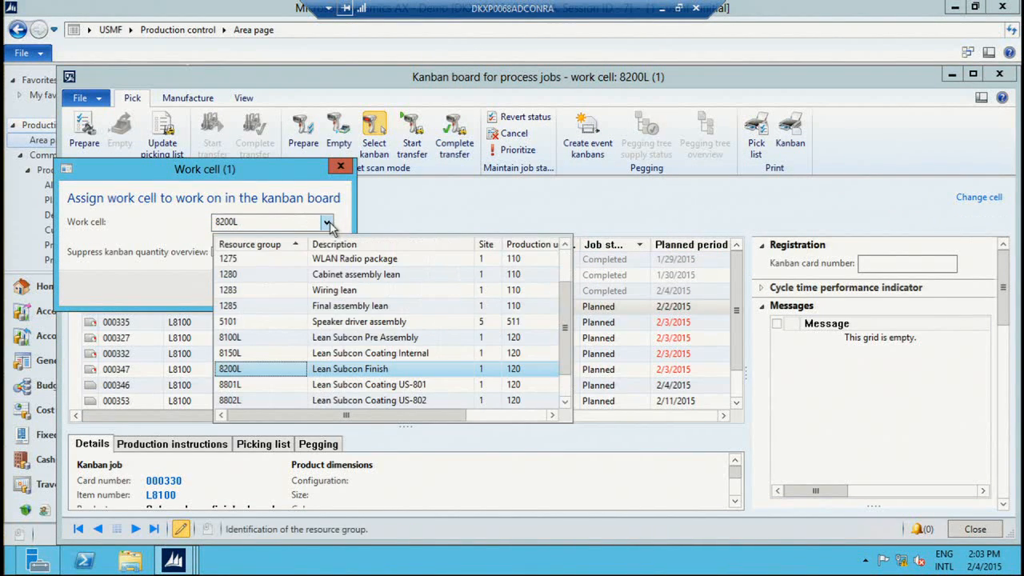
left_click(260, 339)
left_click(257, 289)
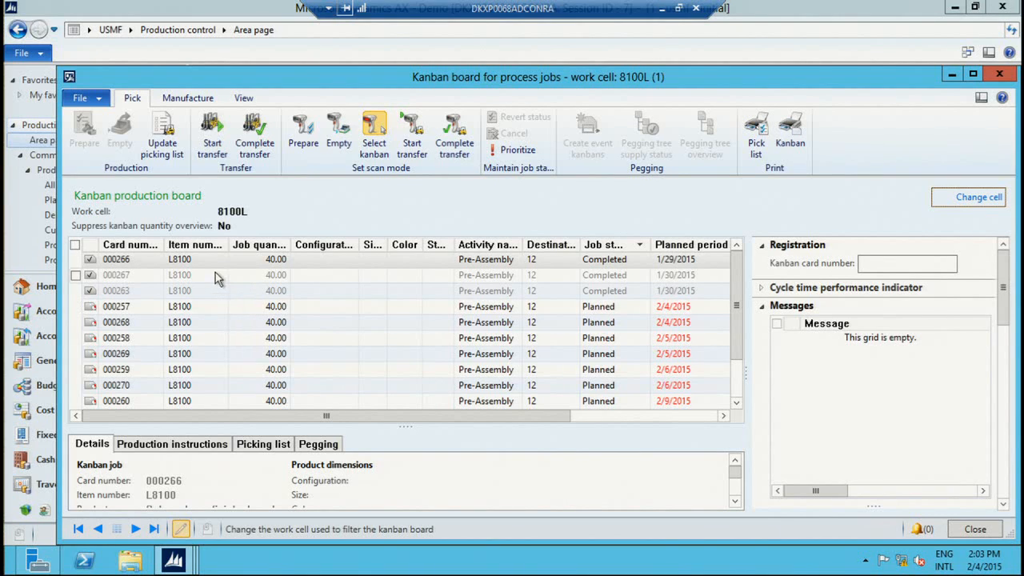
Step: Examine the kanban jobs of the two Pre-Assembly kanbans planned for 2/4/2015, closing each kanban
left_click(128, 309)
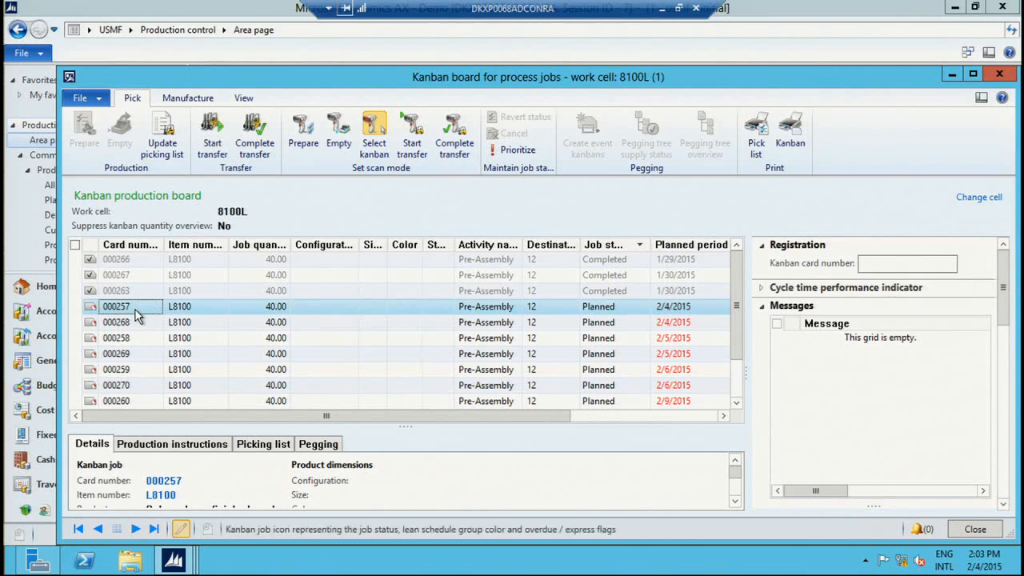
double_click(90, 313)
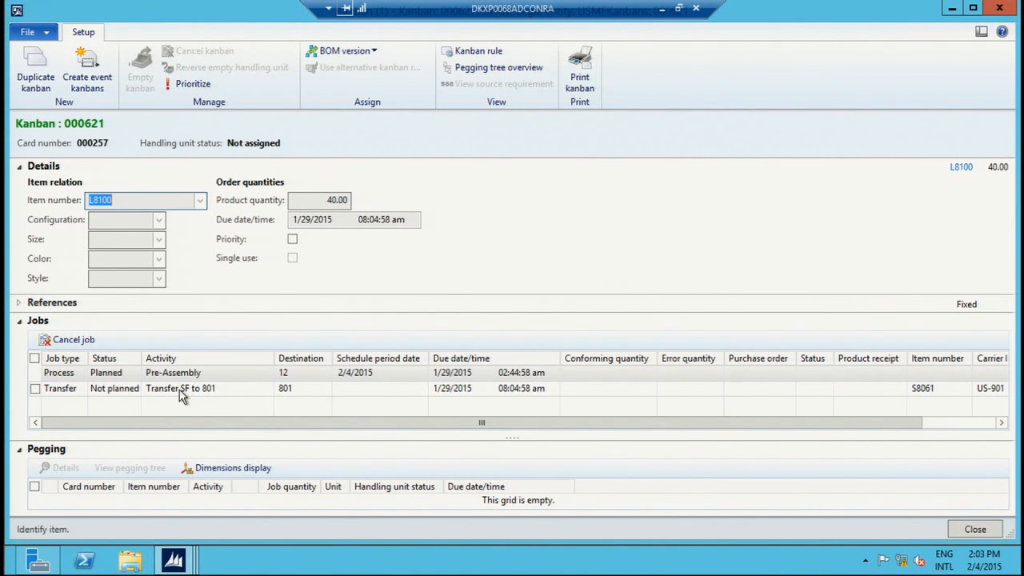
key("Escape")
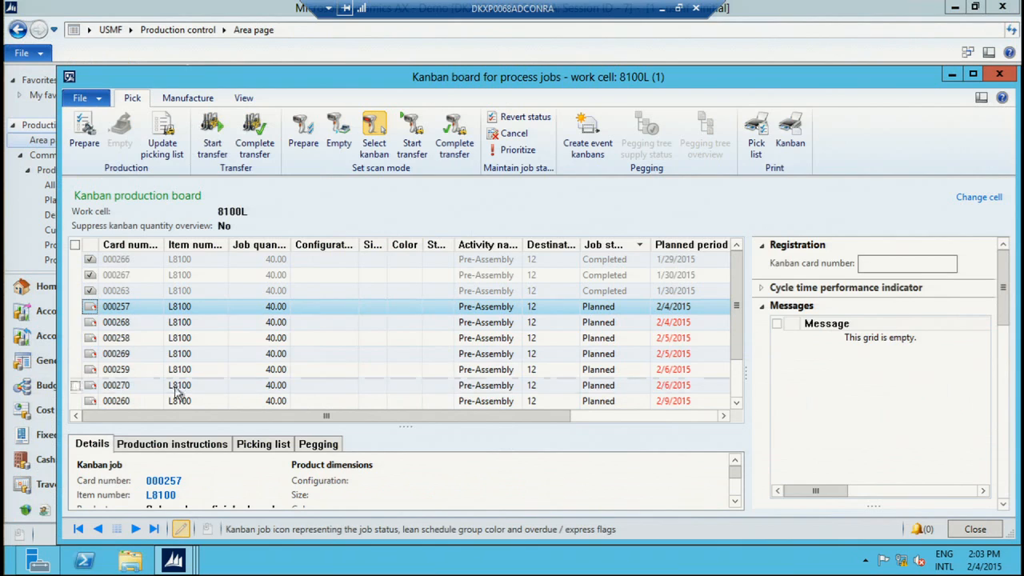
double_click(92, 327)
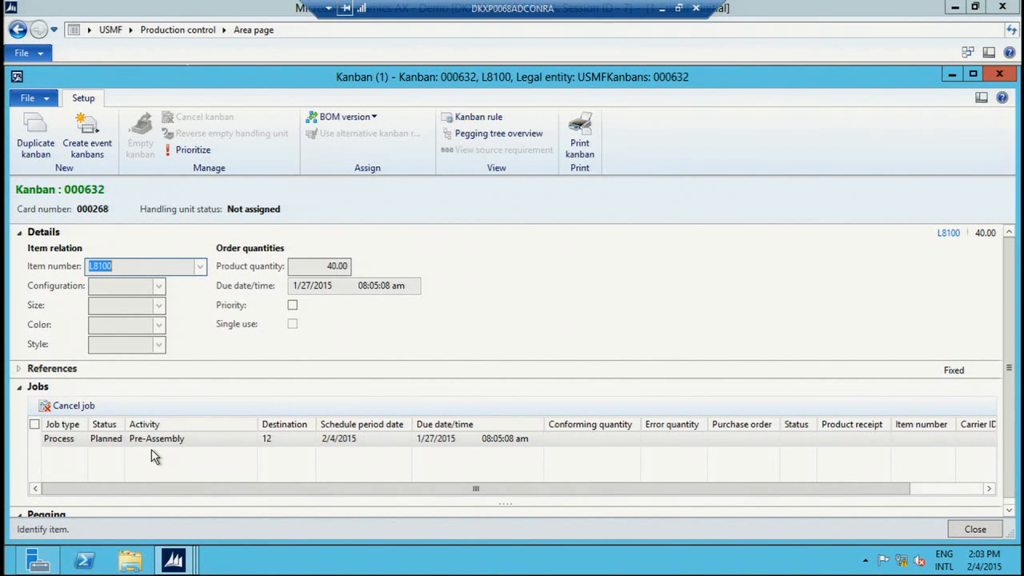
key("Escape")
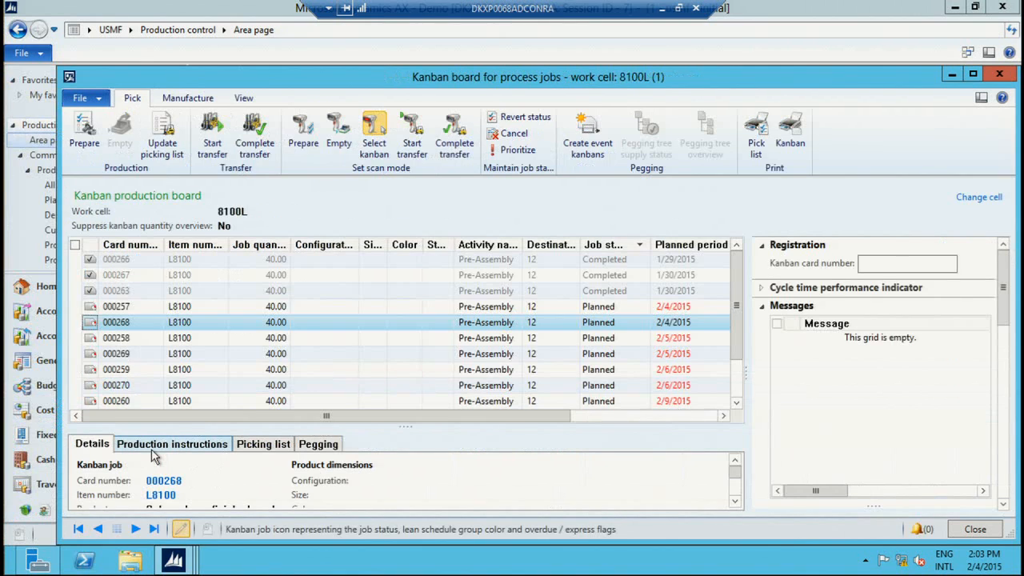
Step: Maximize the kanban board, select both Pre-Assembly jobs planned for 2/4/2015 together and show their combined picking list
left_click(124, 311)
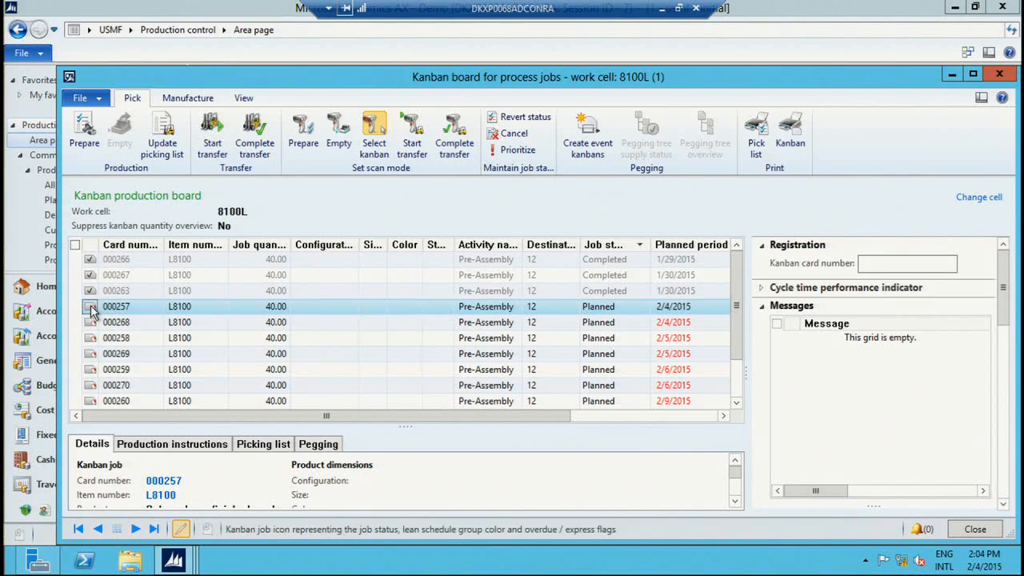
left_click(973, 75)
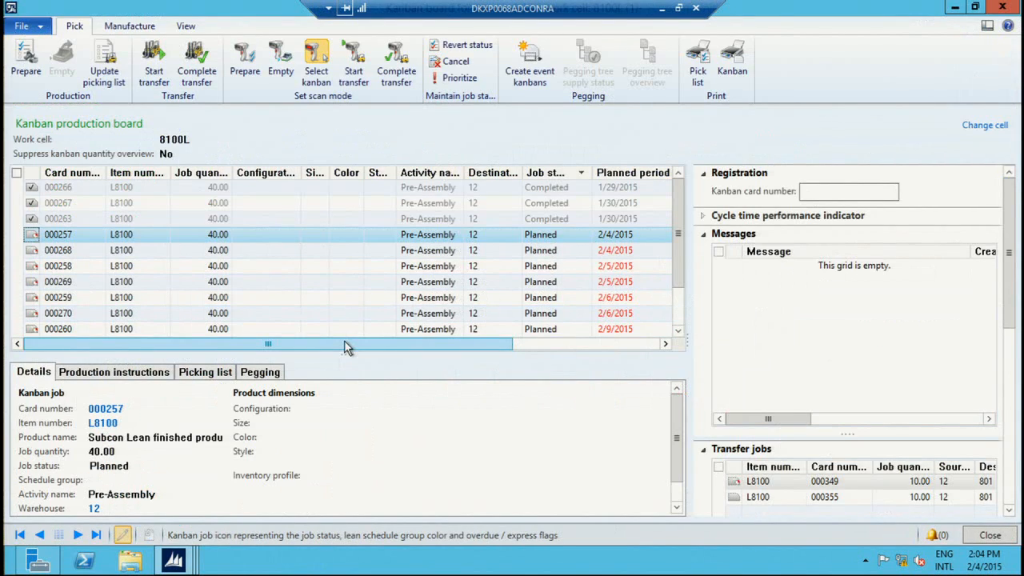
left_click(86, 251, "ctrl")
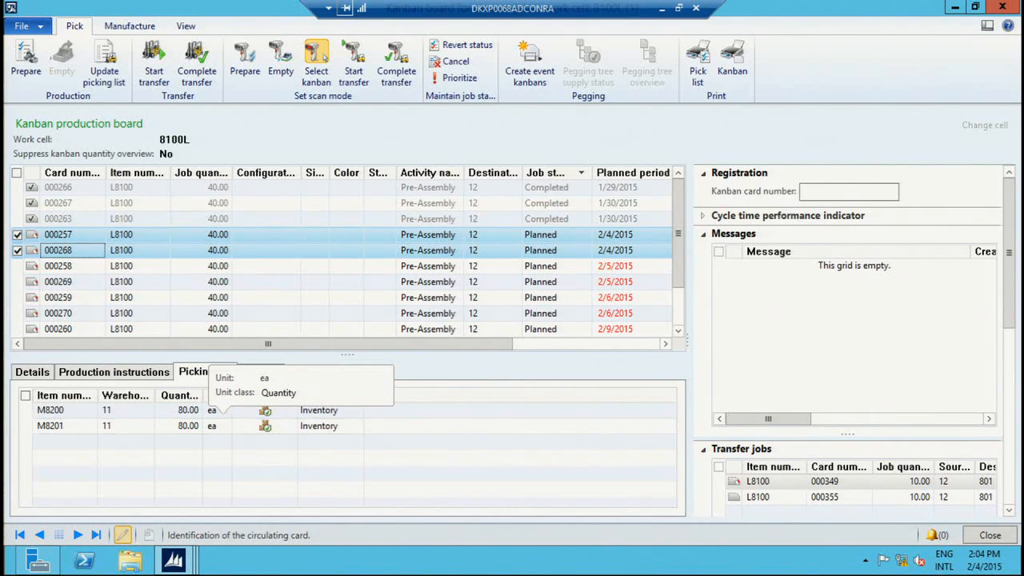
mouse_move(2, 574)
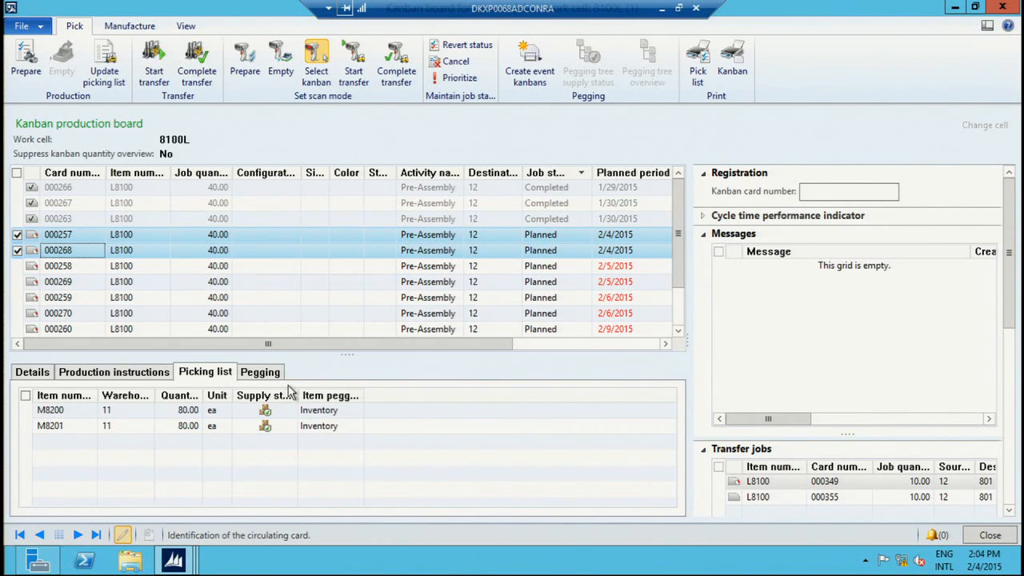
Step: Prepare both selected Pre-Assembly jobs, and start and complete the job of kanban card 000268
left_click(38, 76)
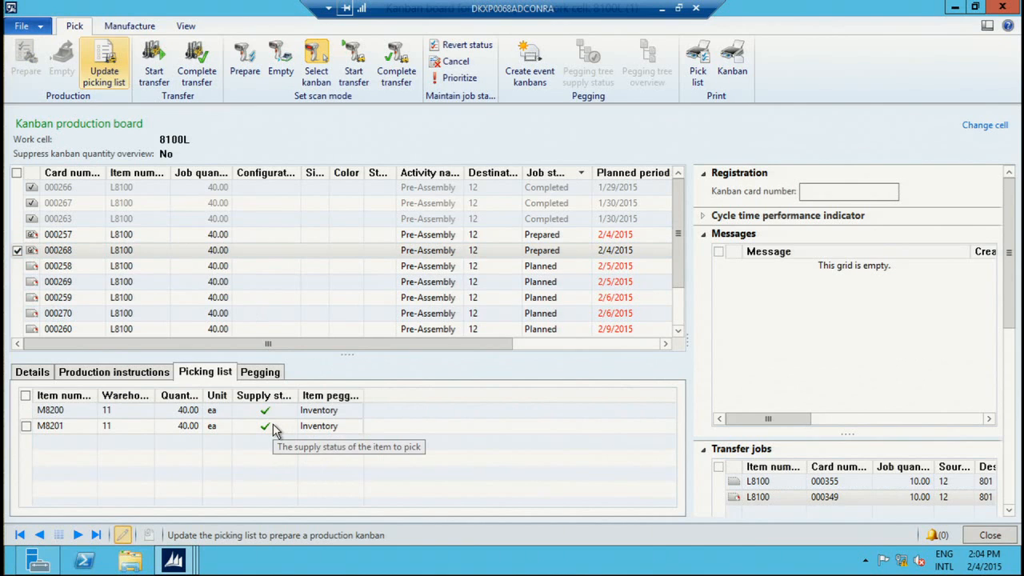
left_click(132, 27)
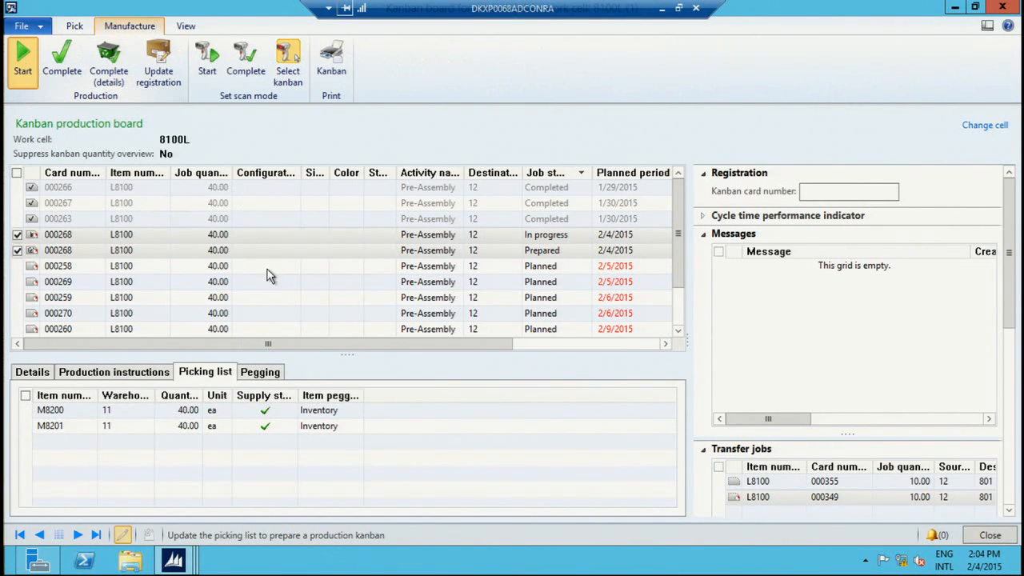
left_click(65, 74)
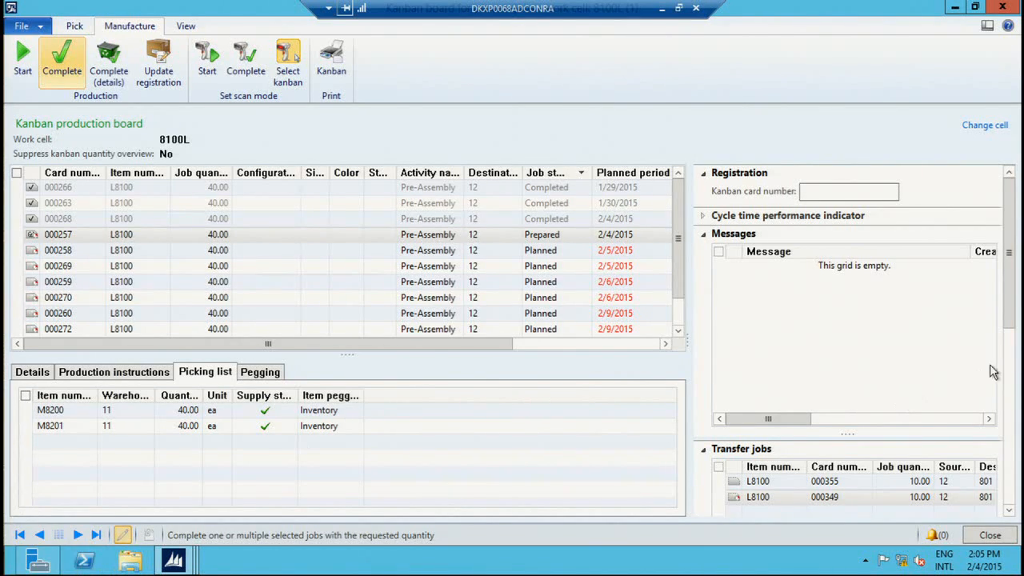
left_click_drag(1012, 324, 963, 463)
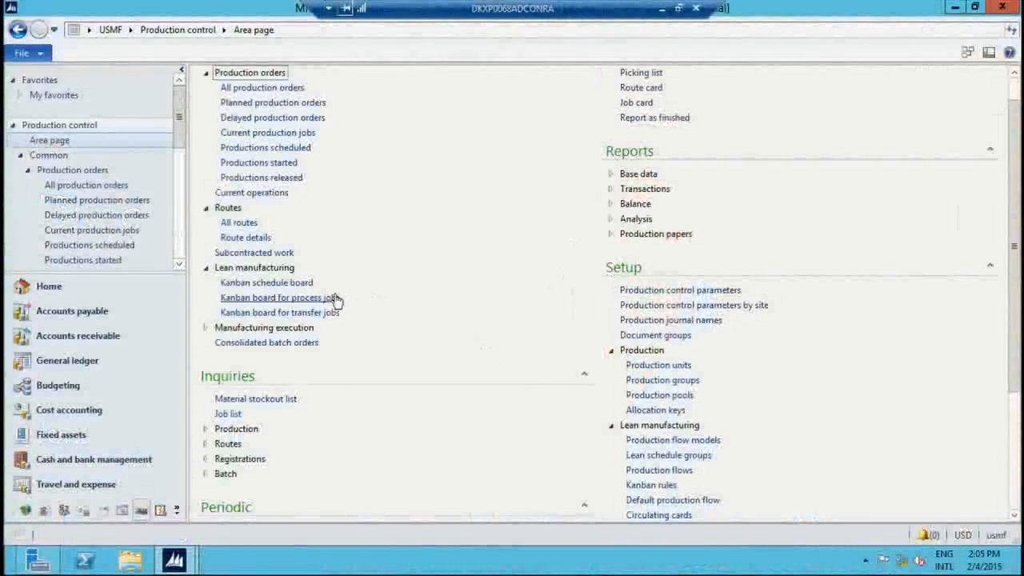
Step: Open the kanban board for transfer jobs with the jobs filtered by transfer to site 1, warehouse 801
left_click(318, 315)
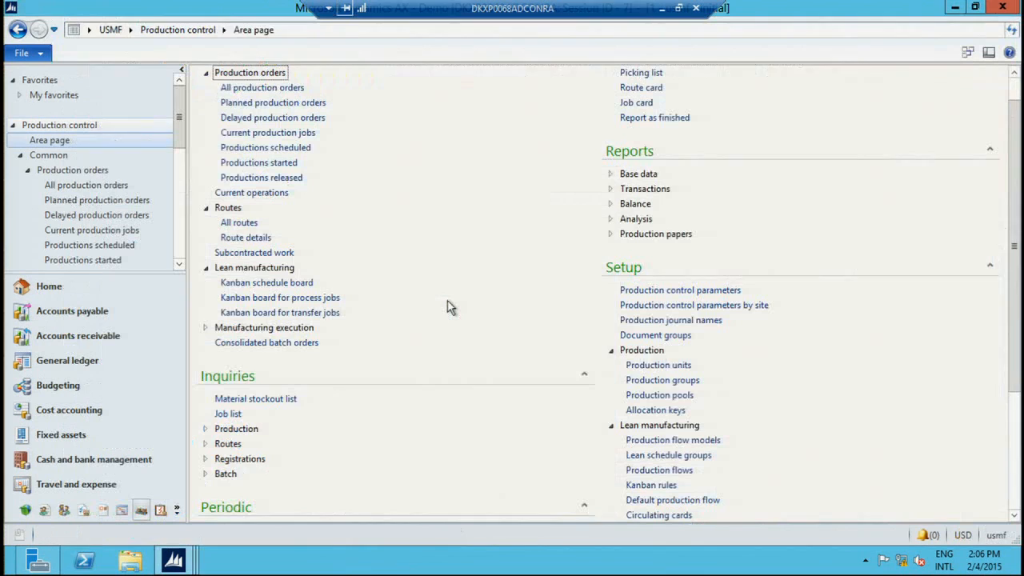
left_click(304, 317)
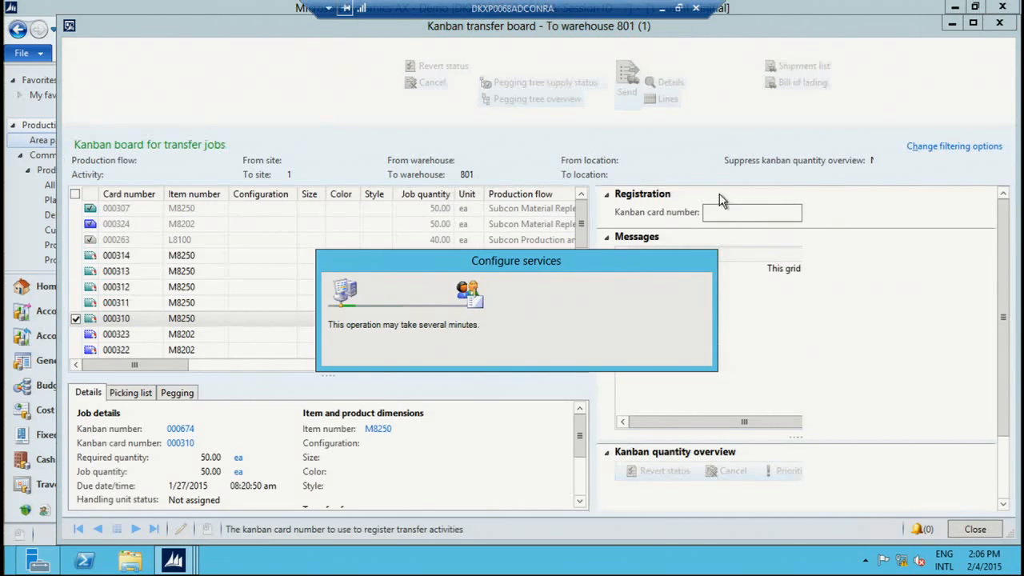
left_click(933, 150)
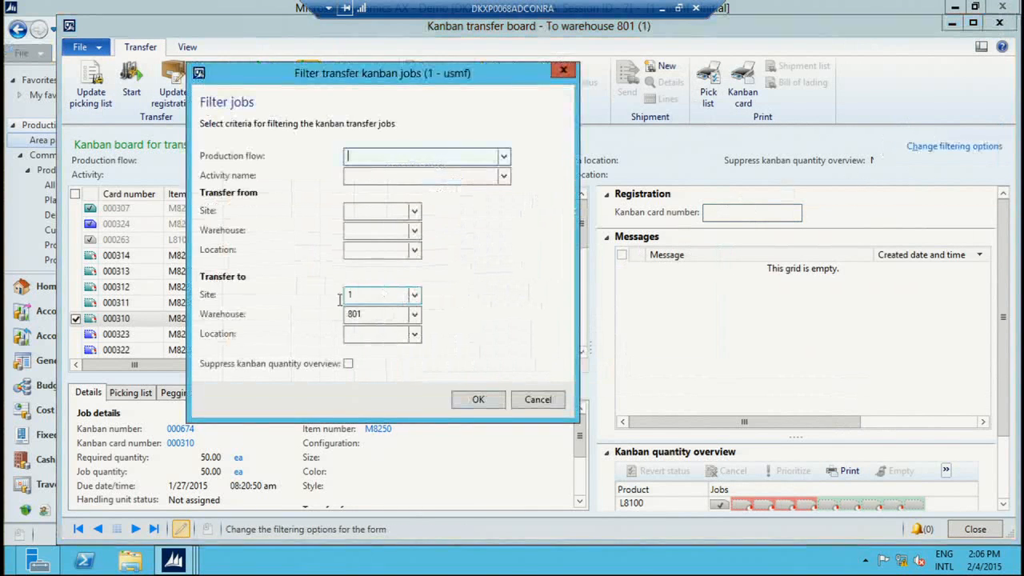
left_click(391, 313)
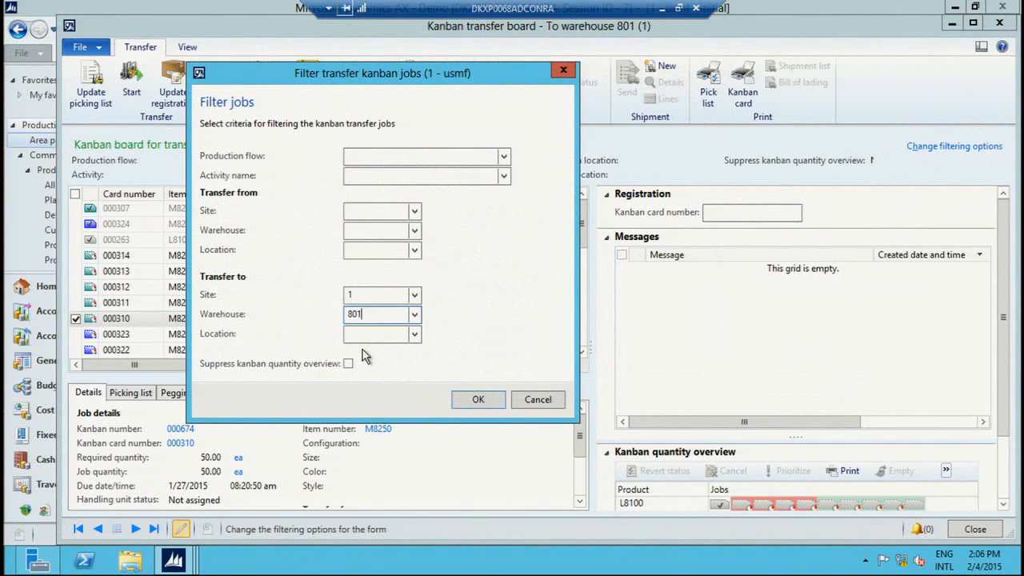
left_click(472, 401)
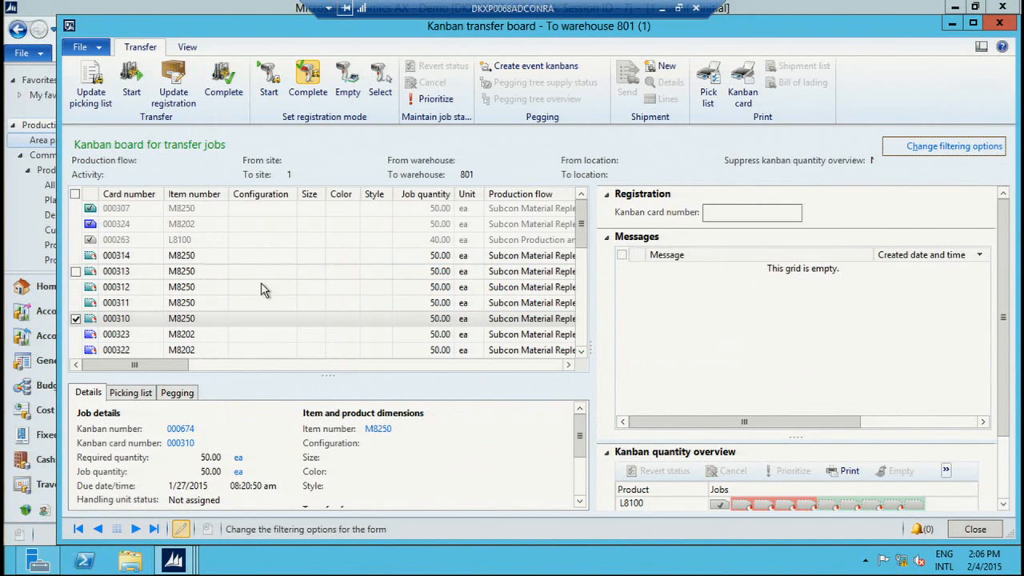
Step: Select the M8250 transfer job 000310 and the M8202 transfer job 000323 together and show their combined picking list
left_click(284, 273)
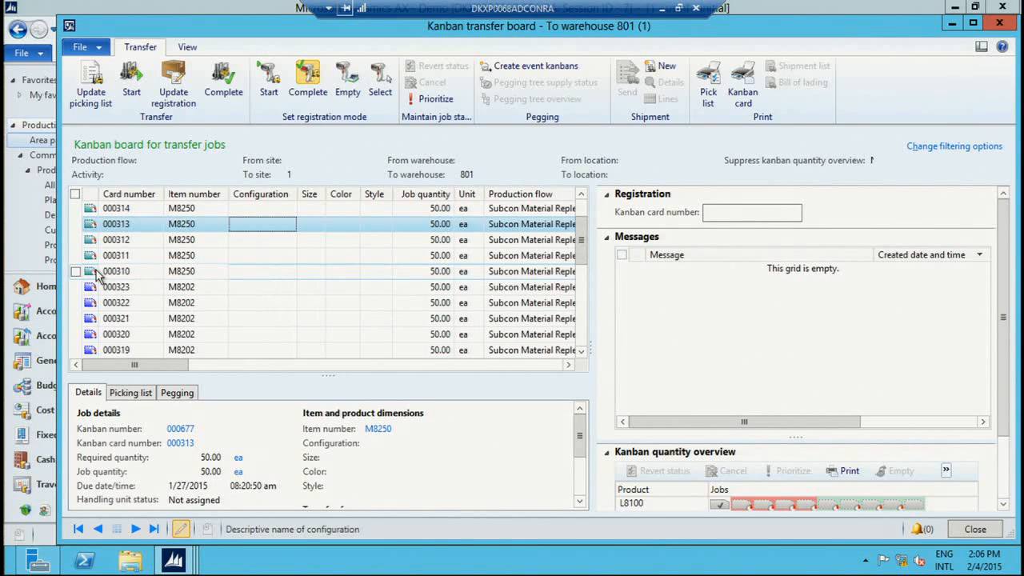
left_click(94, 272)
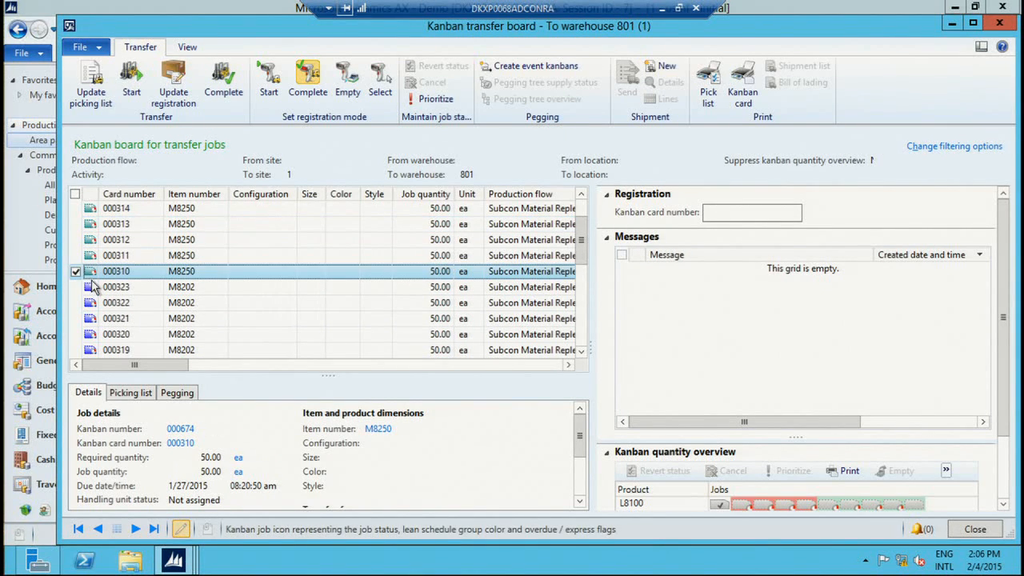
left_click(77, 288)
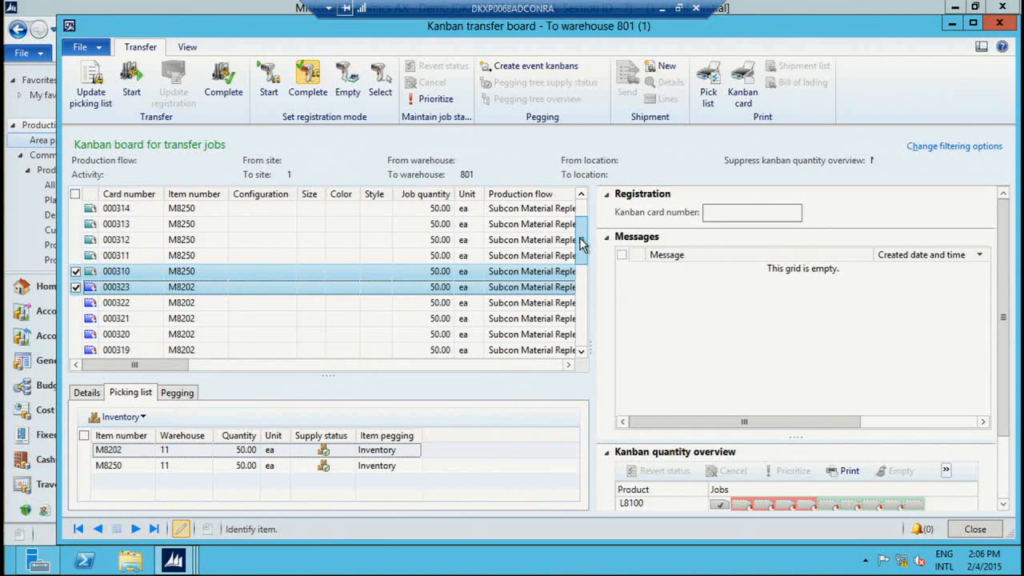
Step: Check the picking list supply status for L8100 transfer jobs 000257 and 000264, and look through the remaining transfer jobs
left_click_drag(581, 245, 582, 278)
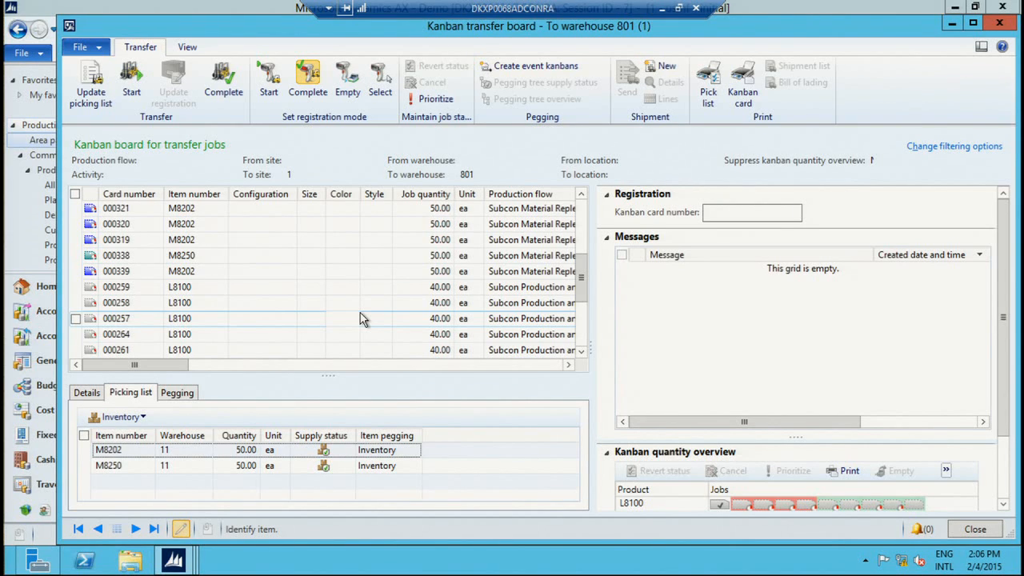
left_click(76, 319)
left_click(76, 319)
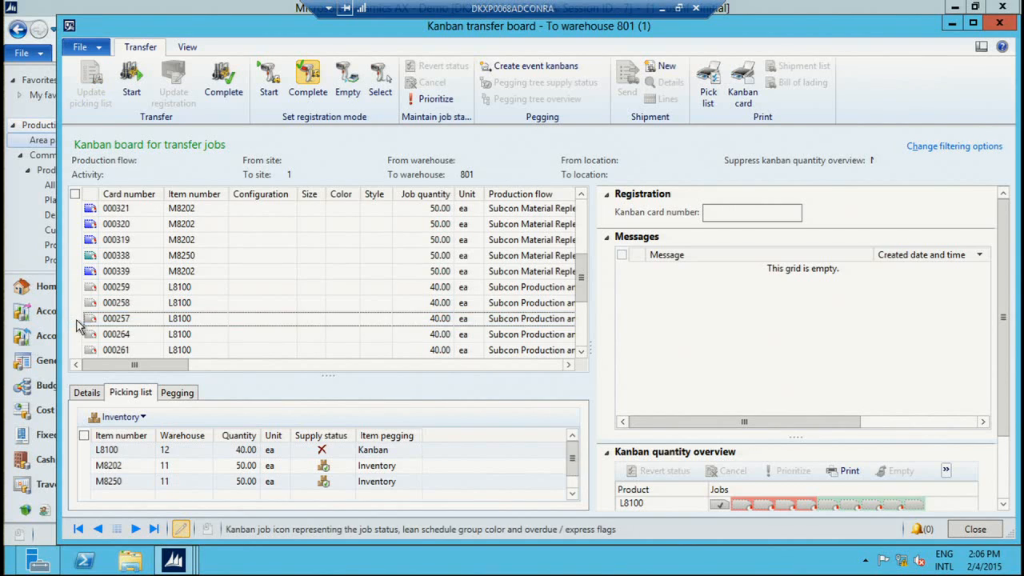
left_click(78, 334)
left_click(76, 335)
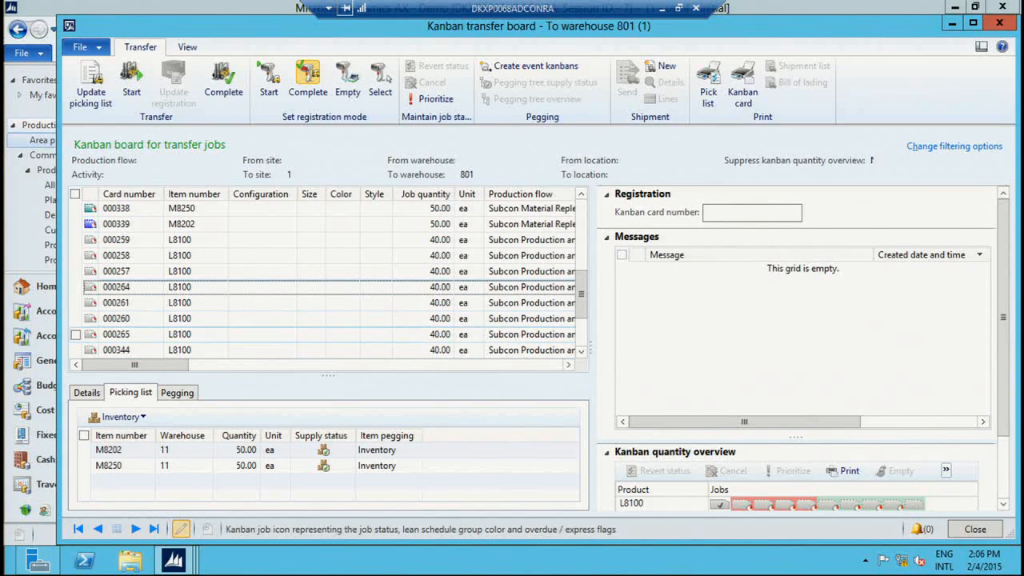
left_click(581, 352)
left_click(582, 352)
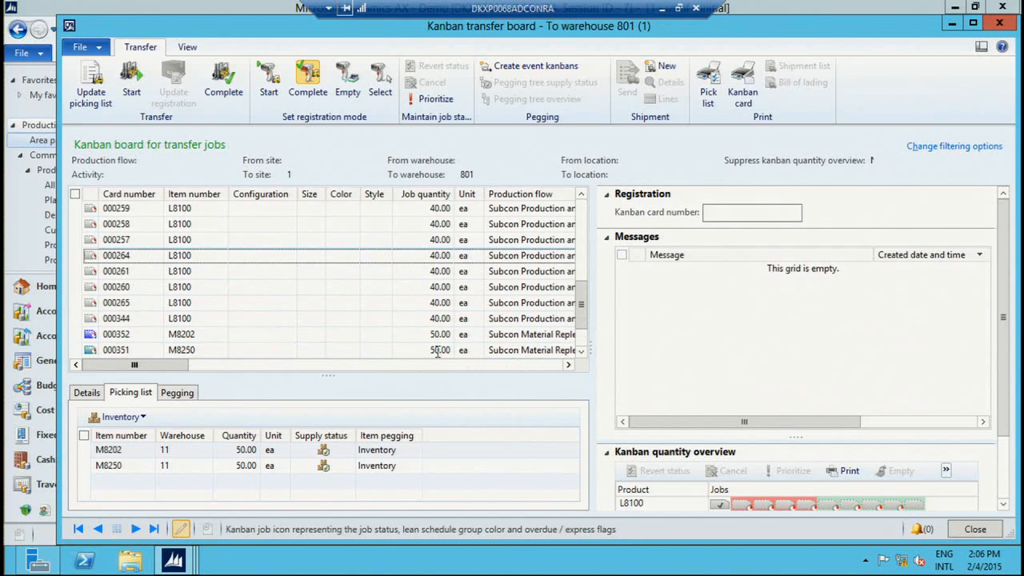
scroll(237, 328, "down", 1)
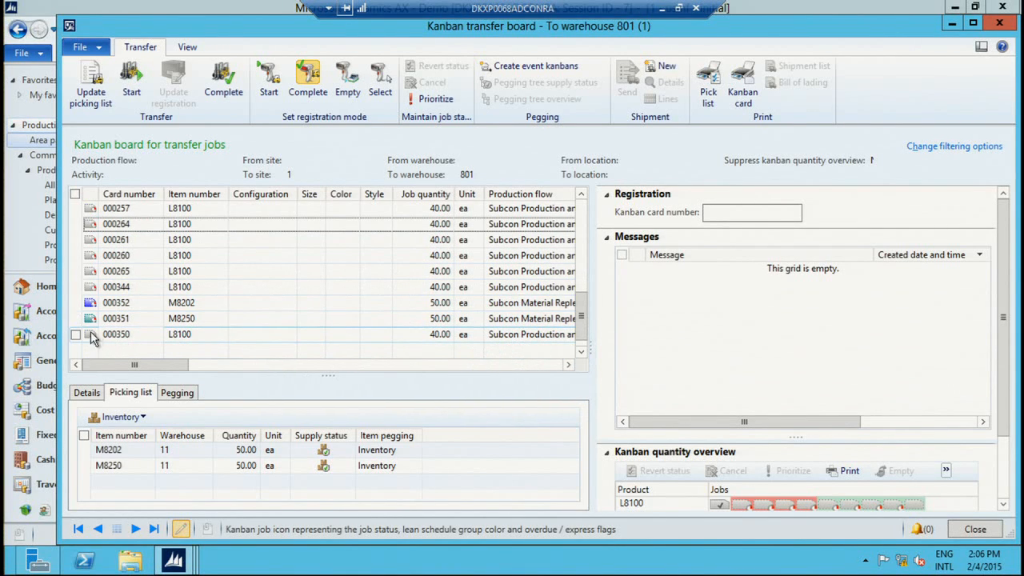
scroll(176, 303, "up", 2)
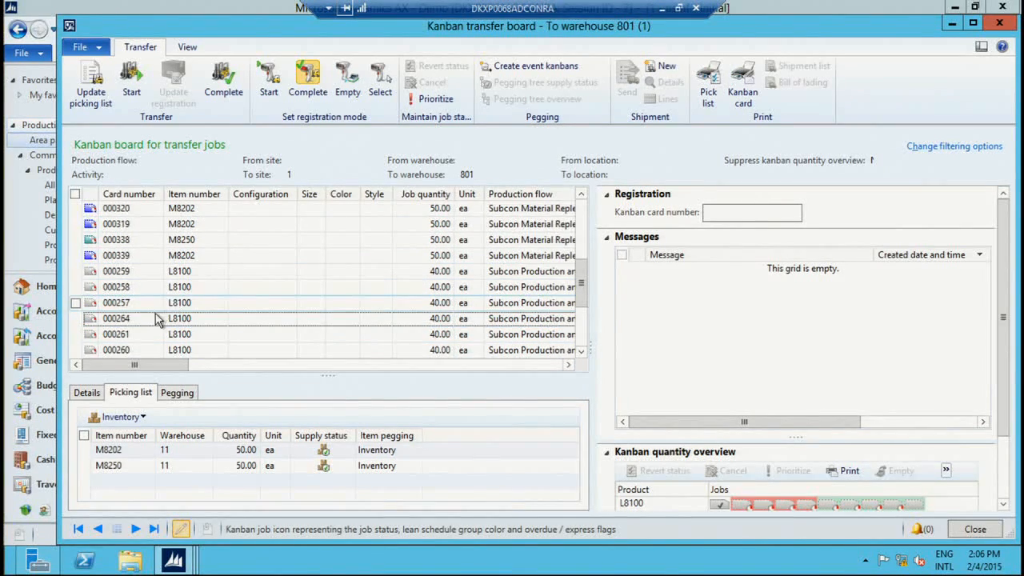
scroll(138, 300, "up", 3)
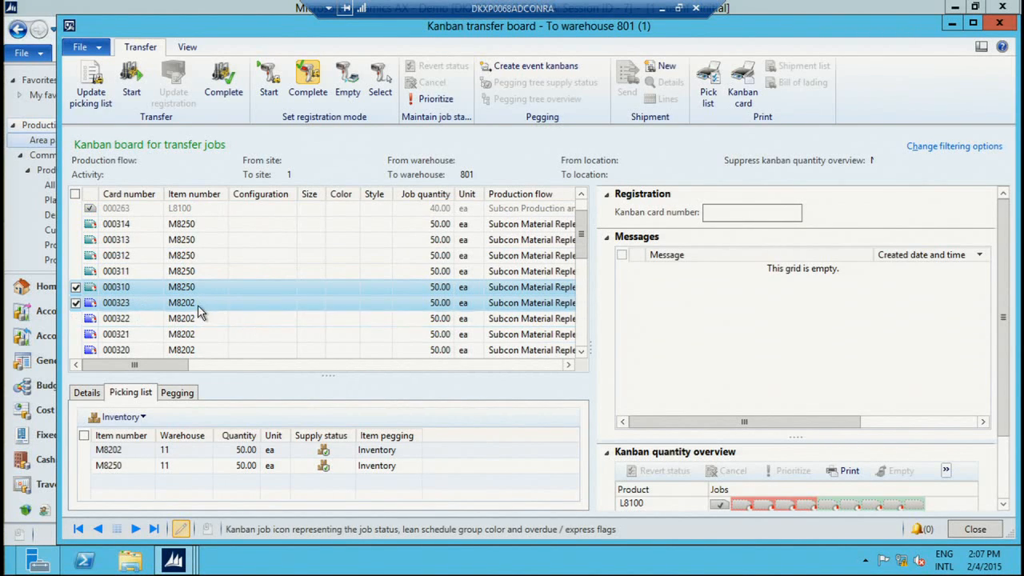
scroll(202, 304, "up", 1)
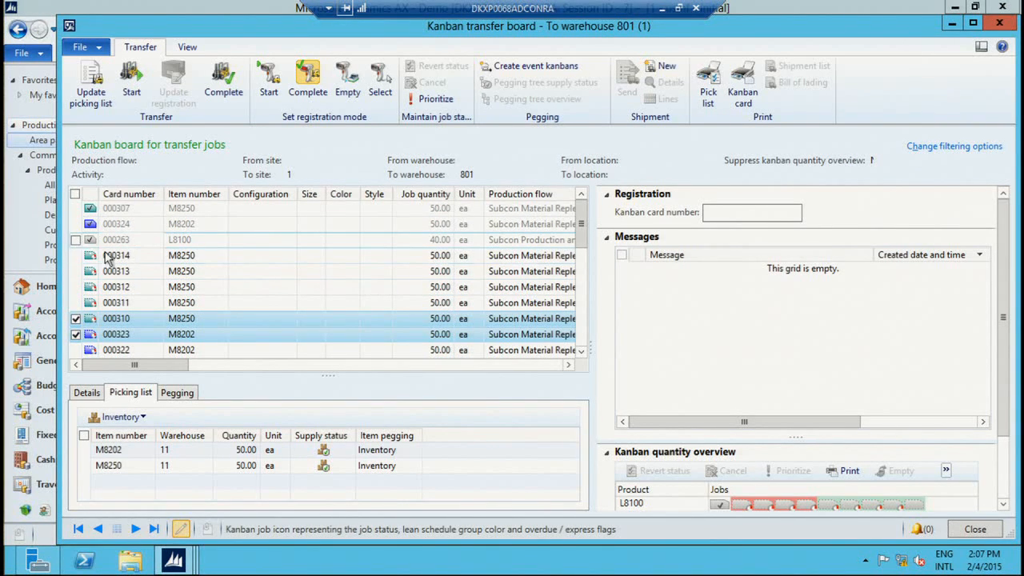
scroll(164, 292, "down", 1)
scroll(166, 296, "down", 3)
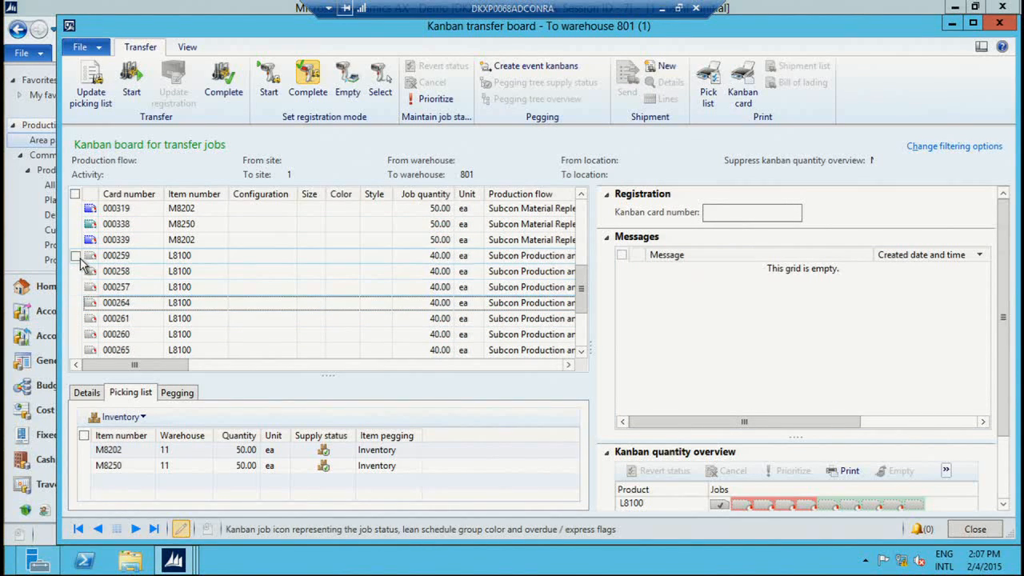
Step: Check the picking list supply status of each L8100 transfer job one at a time, and of M8250 job 000351, and close the transfer board
left_click(77, 257)
left_click(78, 257)
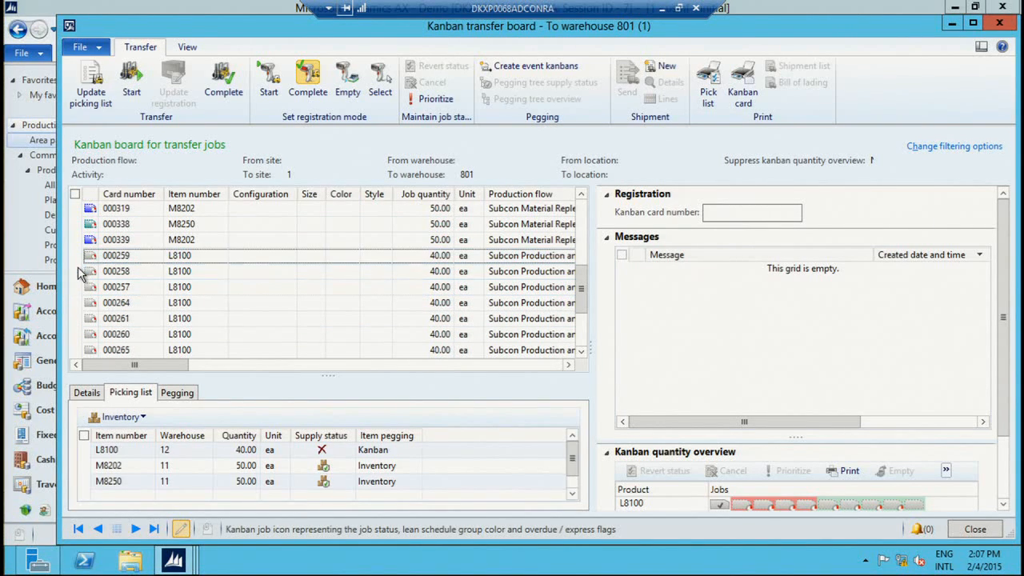
left_click(76, 272)
left_click(76, 272)
left_click(78, 288)
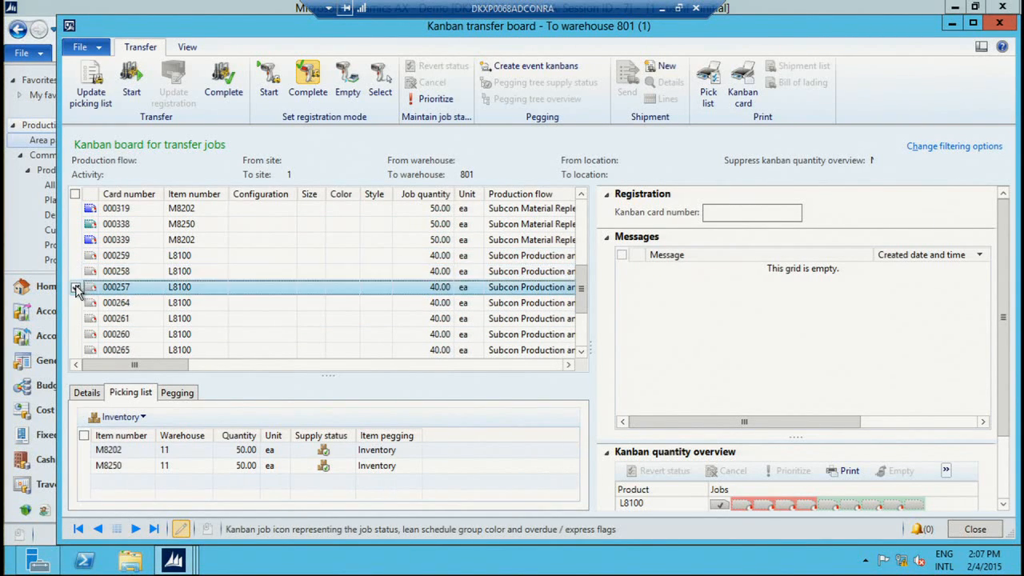
left_click(78, 288)
left_click(77, 304)
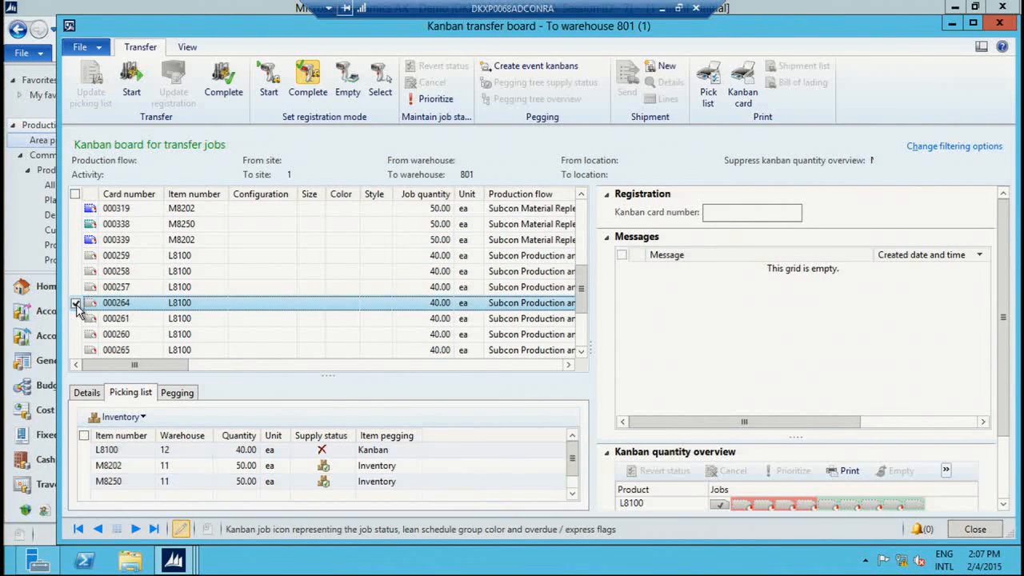
left_click(77, 304)
left_click(77, 319)
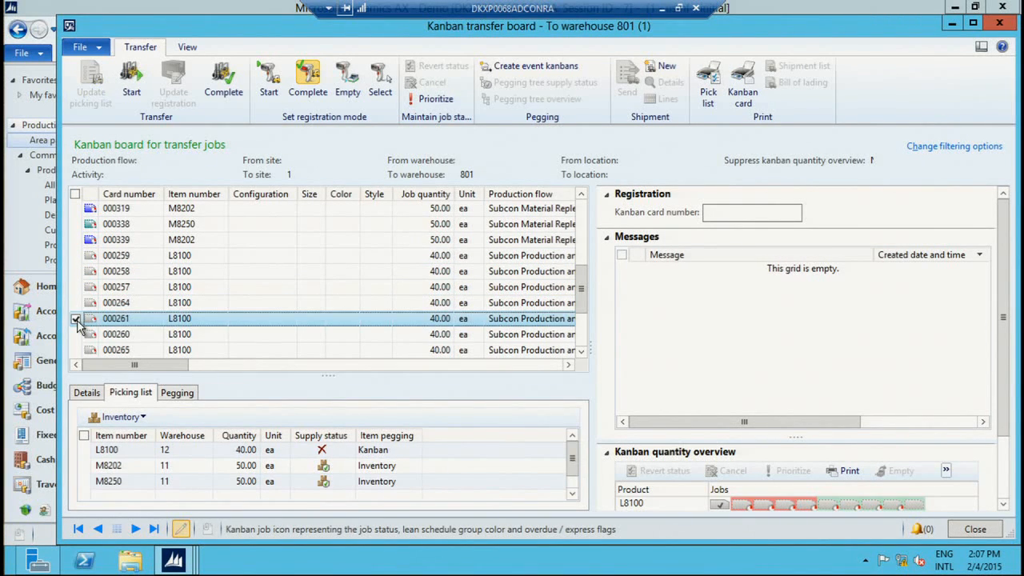
left_click(77, 319)
left_click(78, 335)
scroll(77, 328, "down", 2)
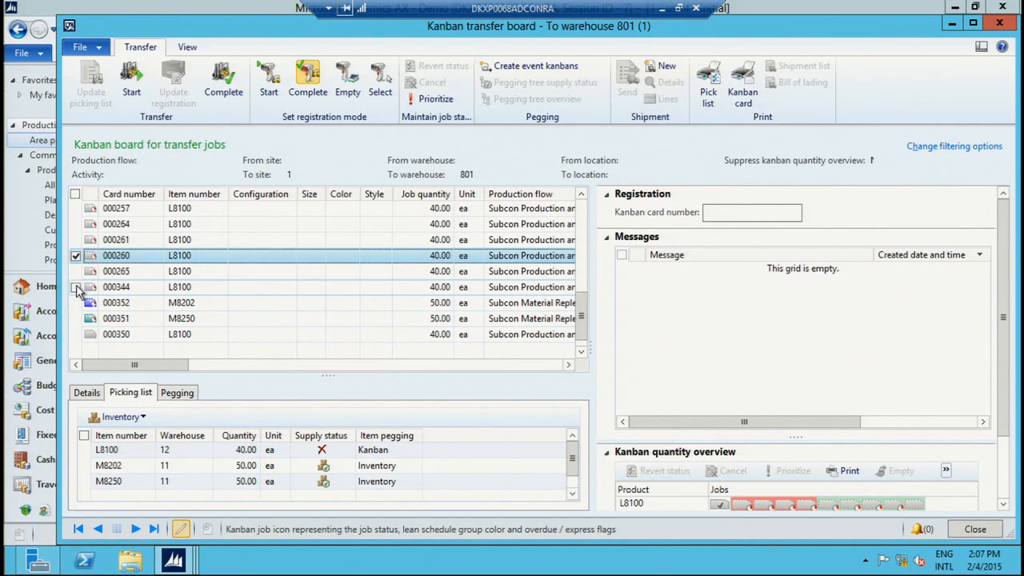
left_click(77, 256)
left_click(76, 273)
left_click(76, 274)
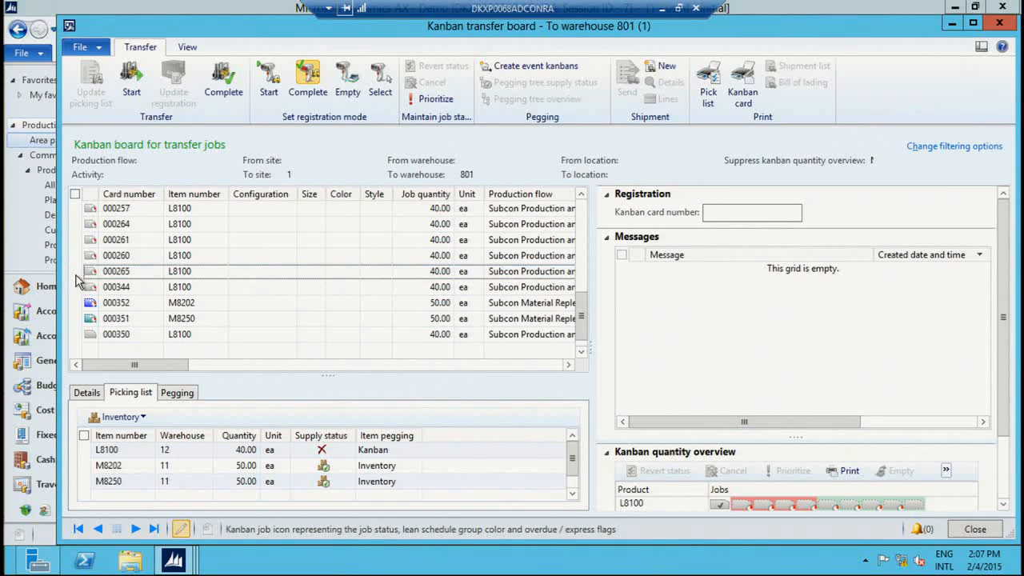
left_click(77, 287)
left_click(78, 288)
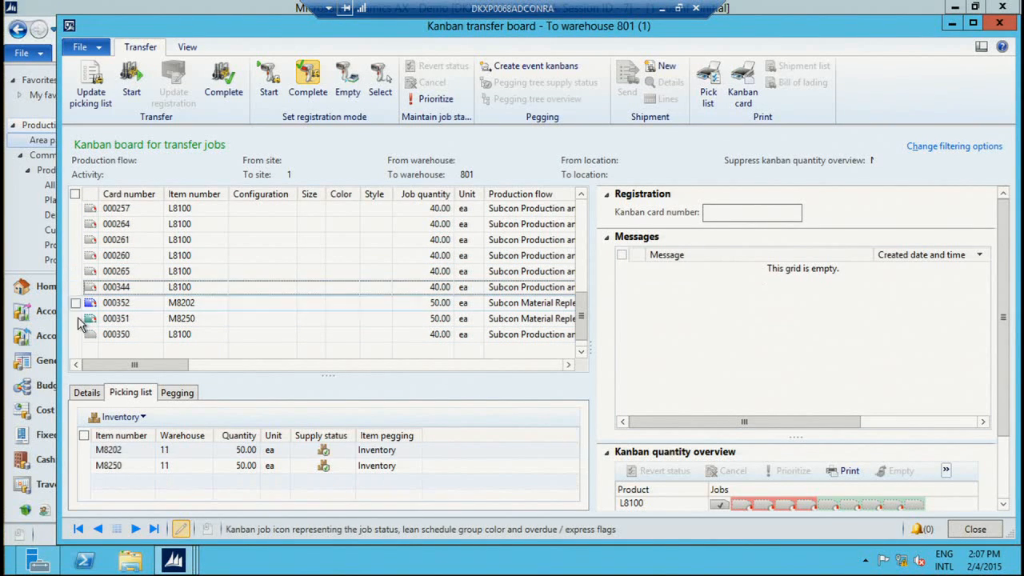
left_click(77, 335)
left_click(78, 335)
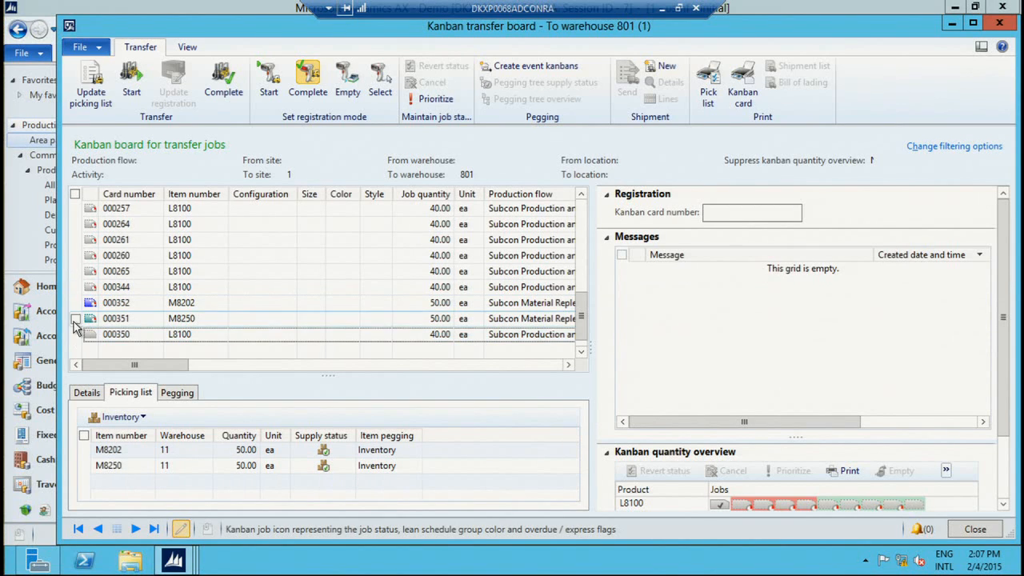
left_click(77, 318)
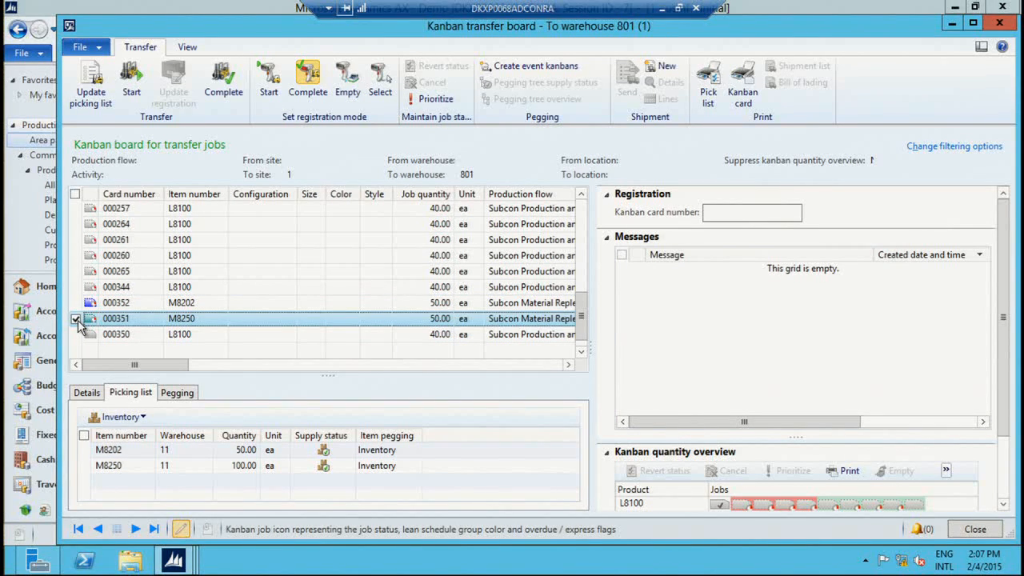
left_click(78, 318)
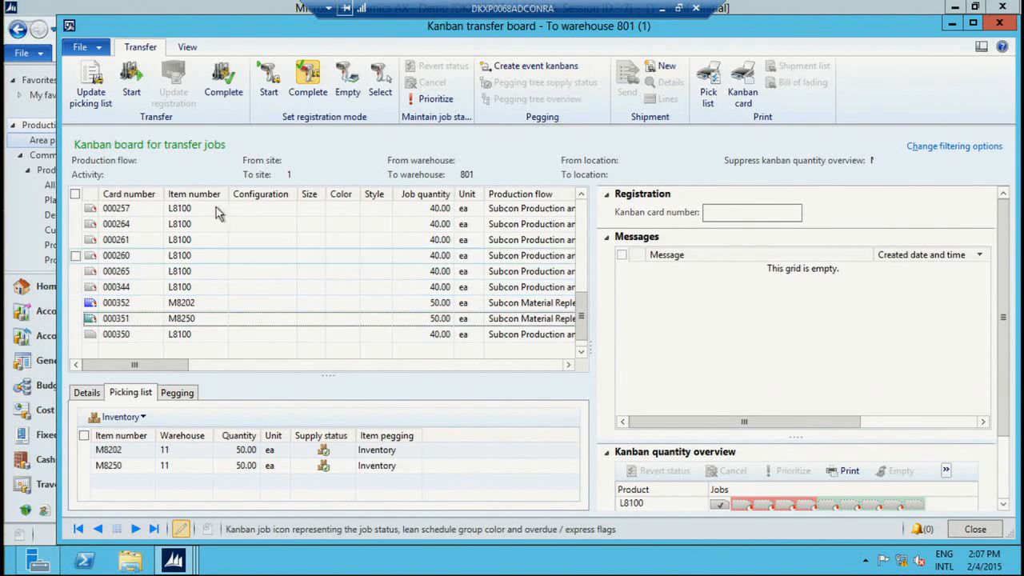
left_click(1000, 23)
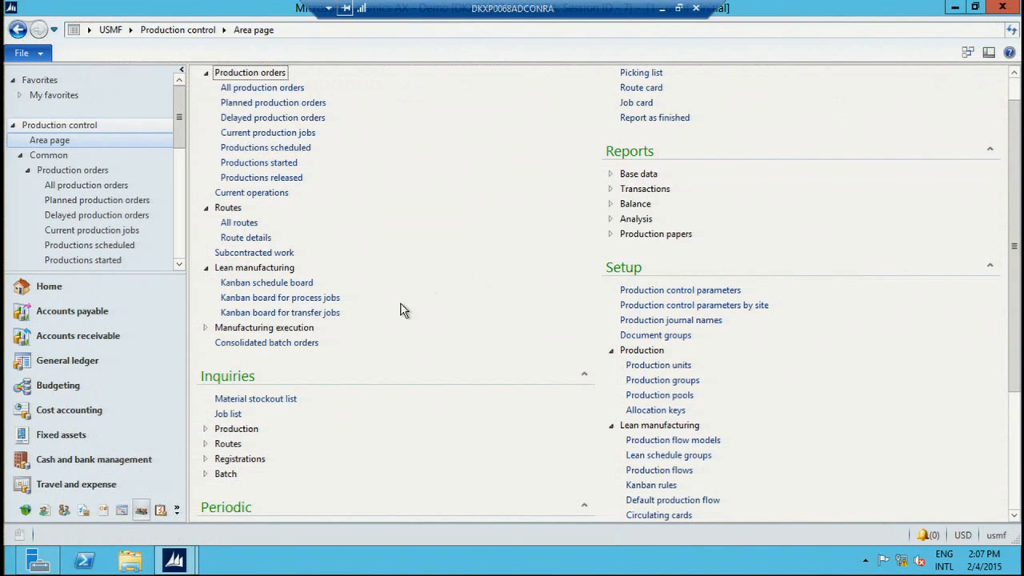
Step: Complete L8100's Pre-Assembly kanban job 000257 on the kanban board for process jobs, and close the board
left_click(281, 297)
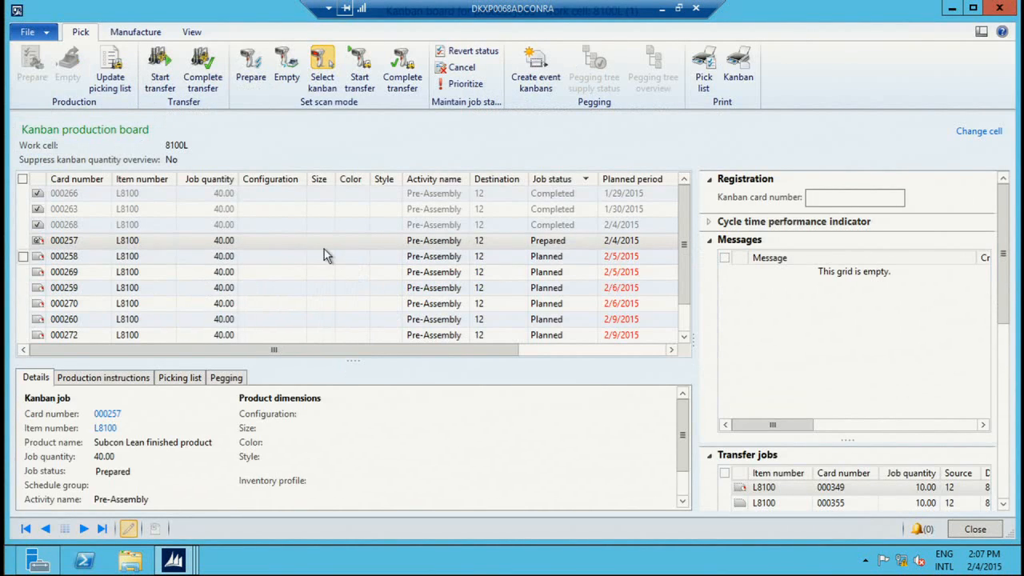
left_click(80, 248)
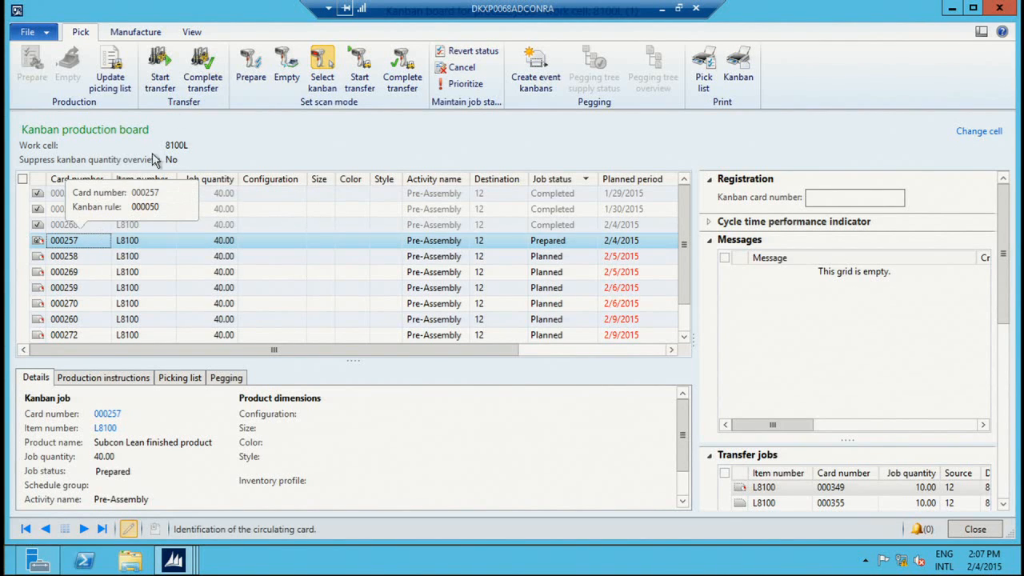
left_click(135, 32)
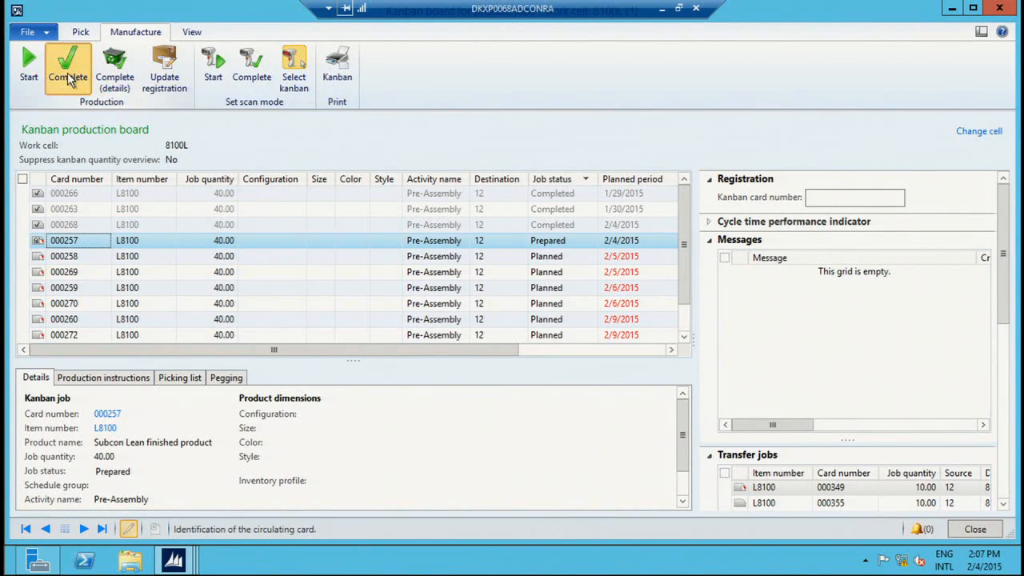
left_click(68, 77)
key("Escape")
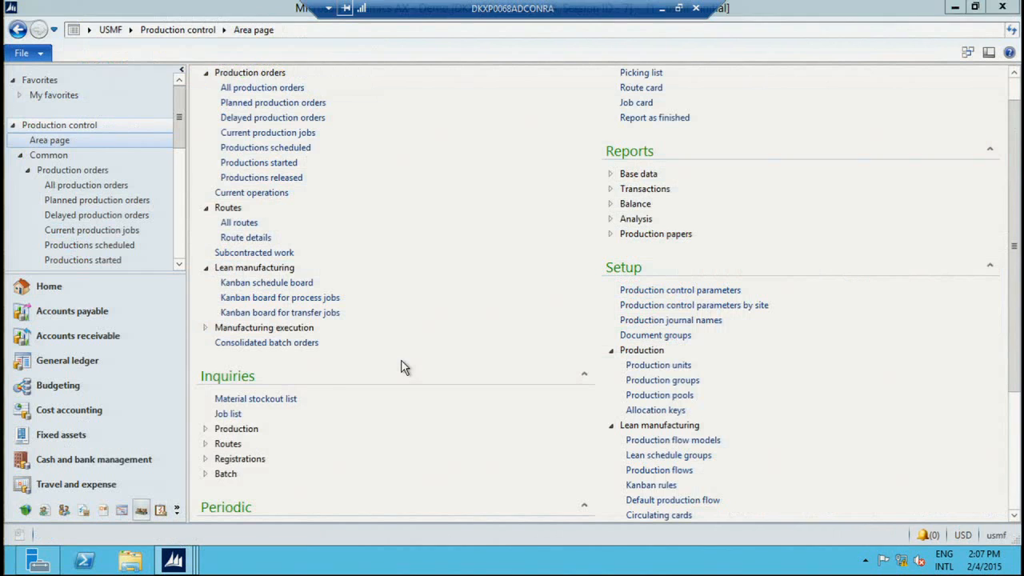
Step: Reopen the kanban board for transfer jobs to warehouse 801 and clear the selection of M8250 job 000310
left_click(309, 315)
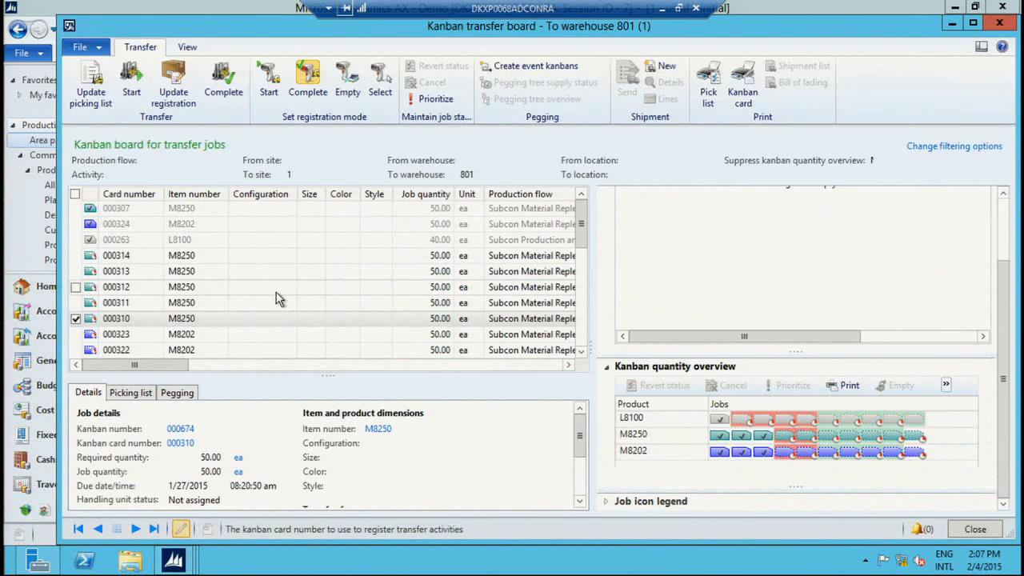
left_click_drag(582, 232, 583, 250)
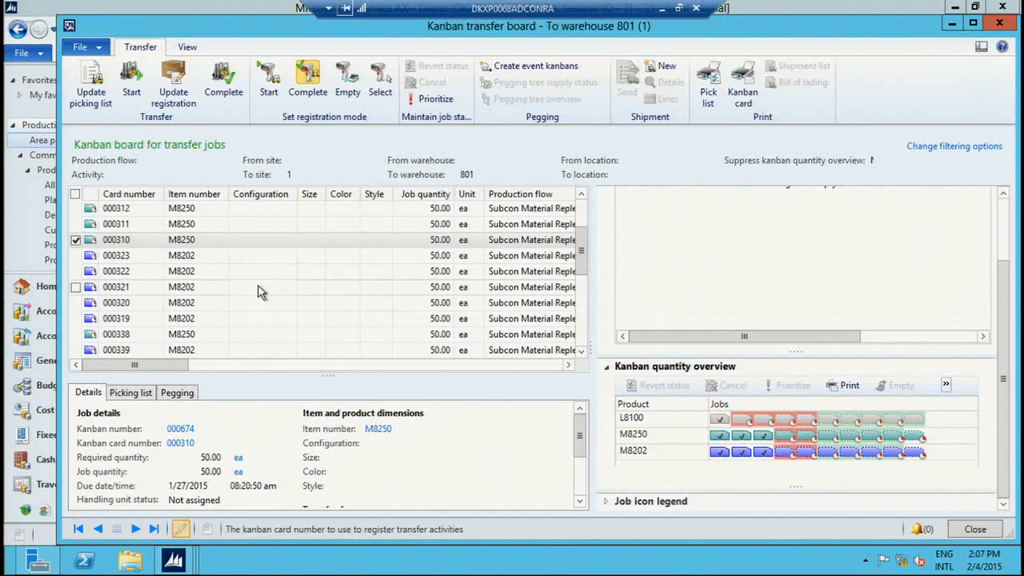
left_click(76, 241)
scroll(147, 293, "down", 5)
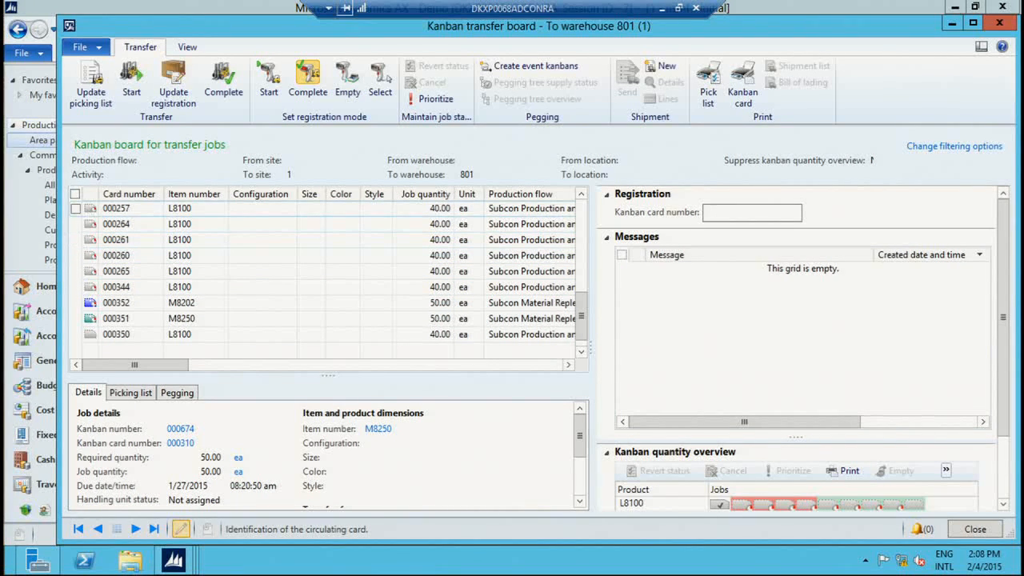
Step: Complete transfer jobs 000257 (L8100), 000319 (M8202) and 000338 (M8250) together, check the kanban quantity overview, and close the board
left_click(83, 210)
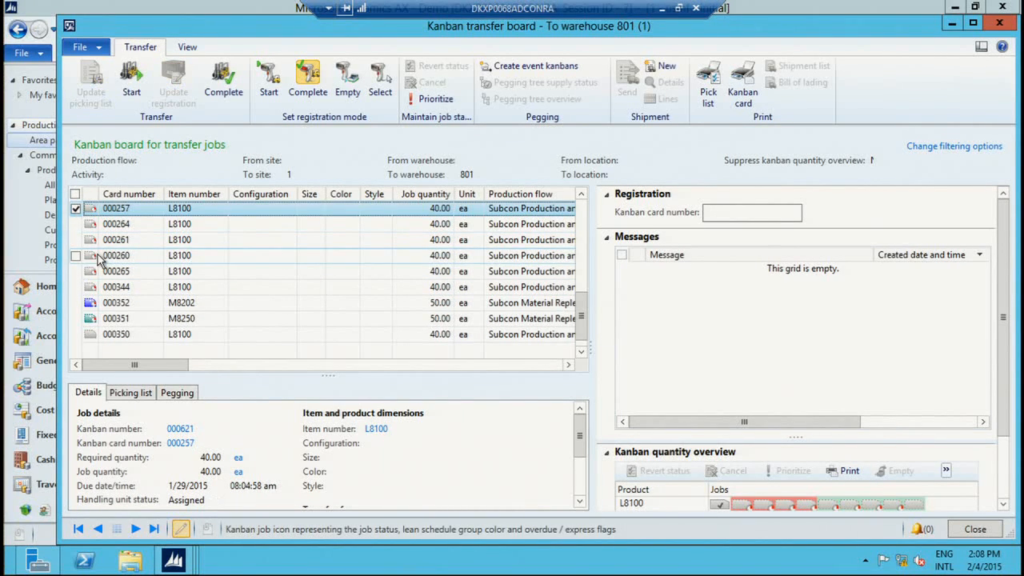
scroll(108, 264, "up", 2)
scroll(146, 267, "up", 1)
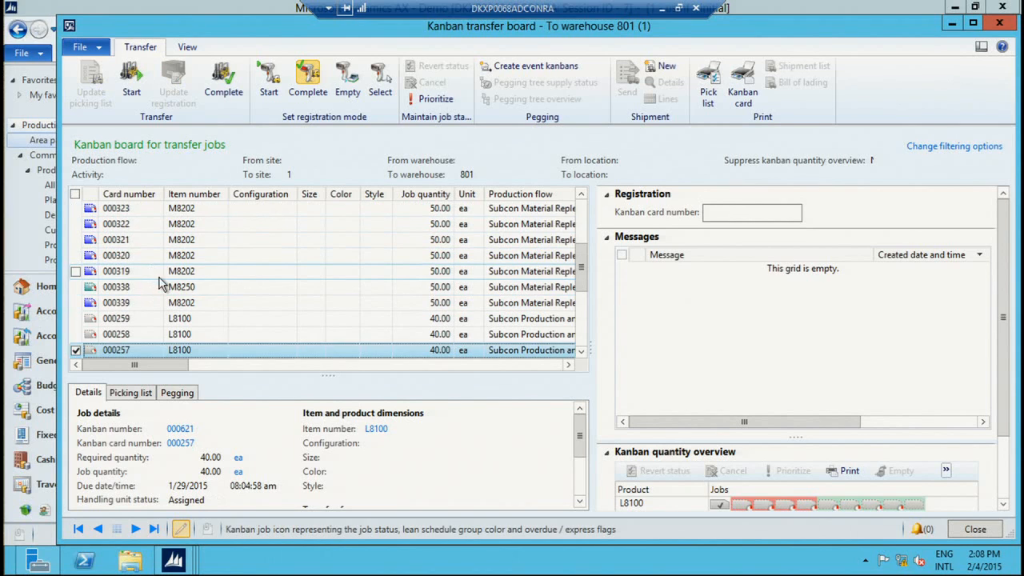
left_click(77, 271)
left_click(76, 287)
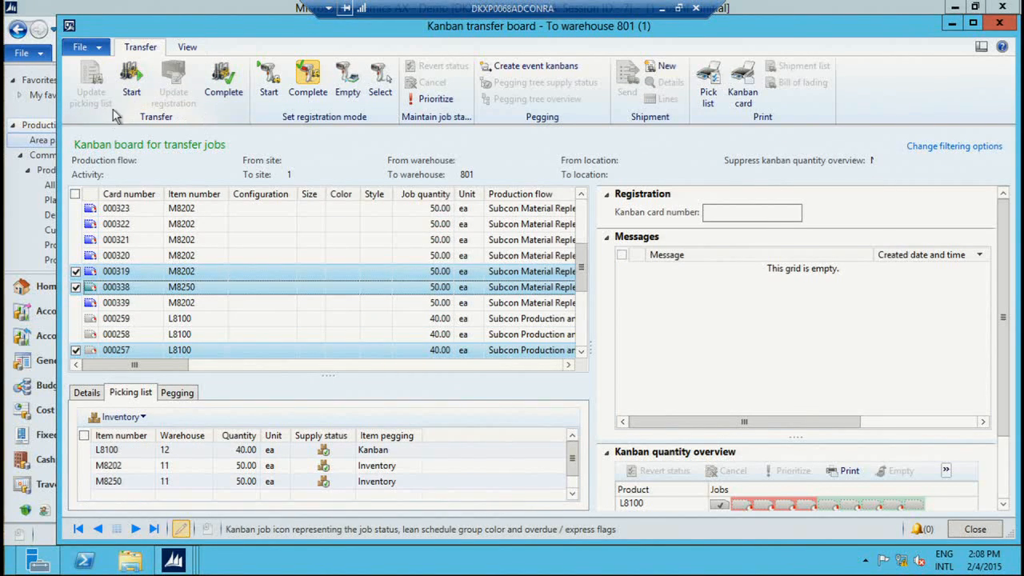
left_click(224, 84)
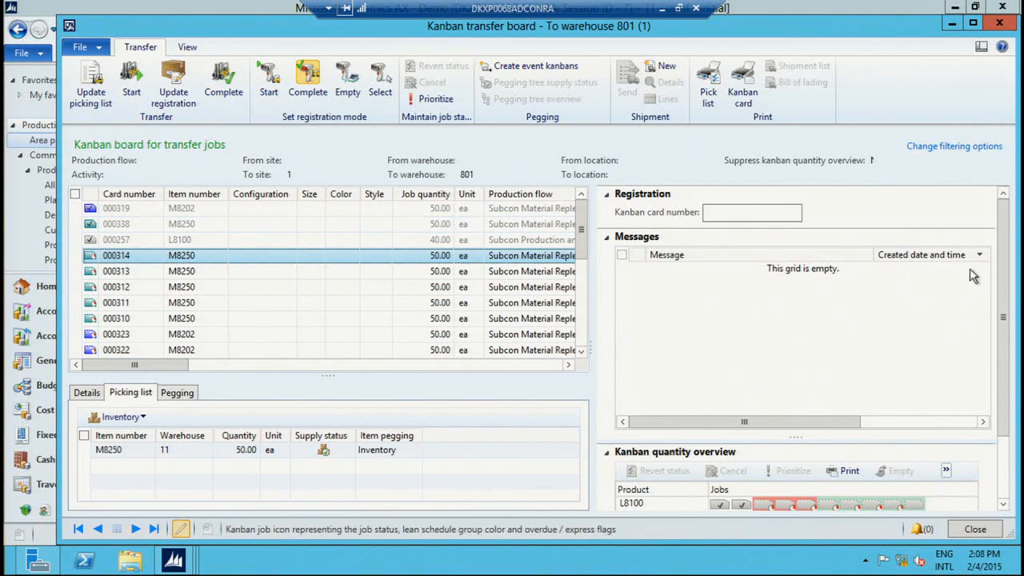
left_click_drag(1002, 270, 1002, 330)
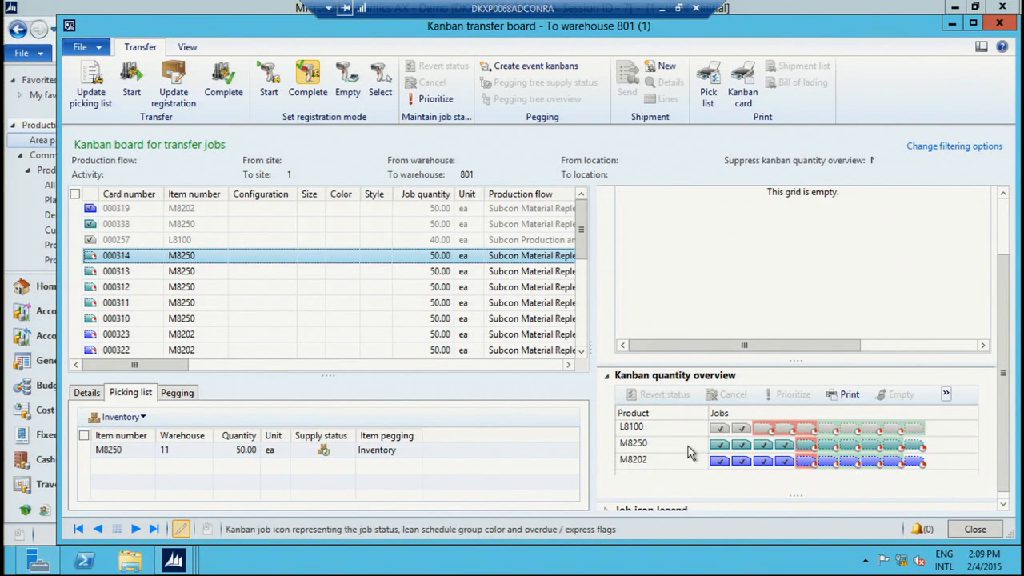
key("Escape")
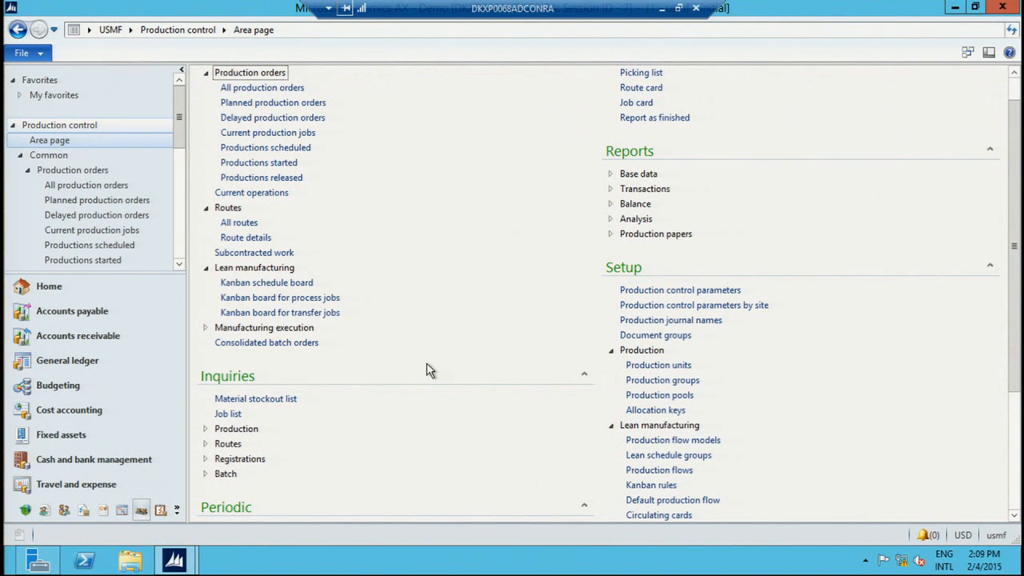
Step: Open the kanban board for process jobs and change its work cell to 8801L, Lean Subcon Coating US-801
left_click(270, 298)
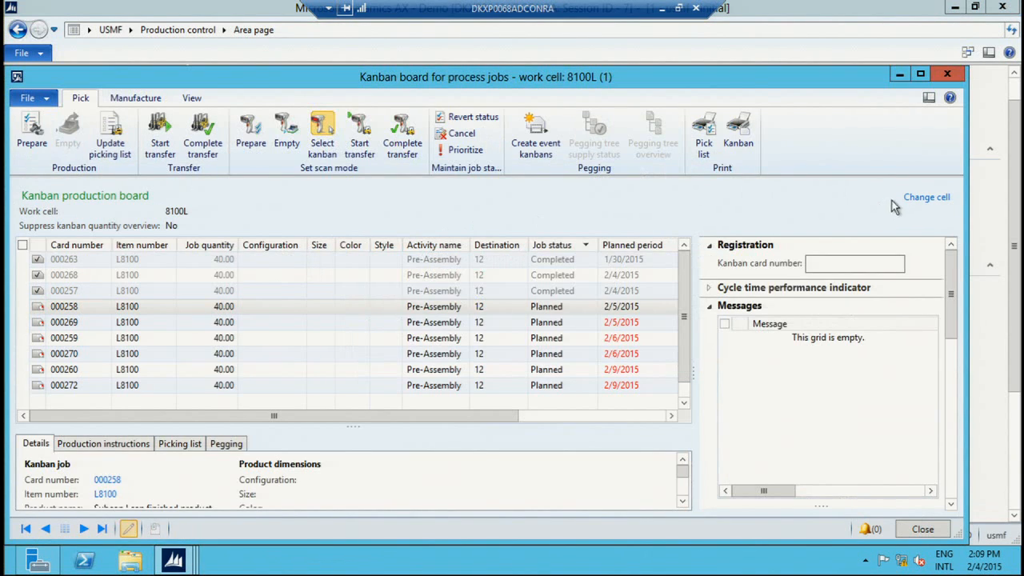
left_click(919, 201)
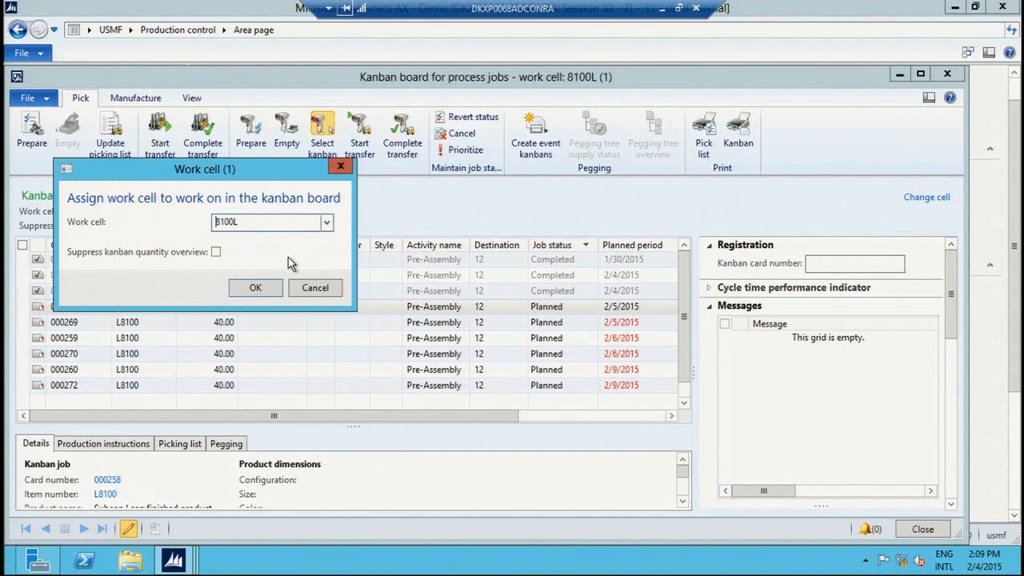
left_click(327, 224)
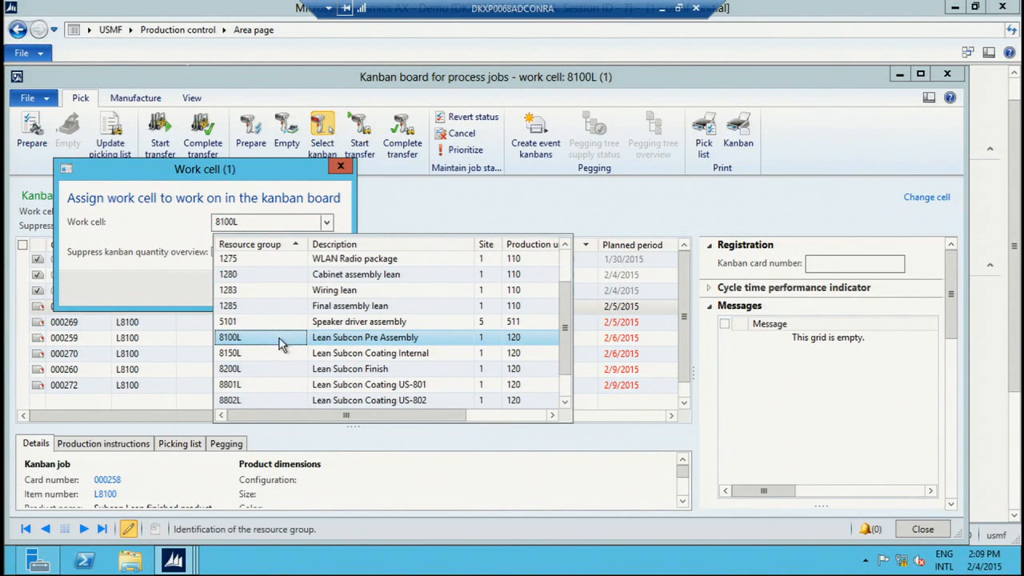
left_click(279, 384)
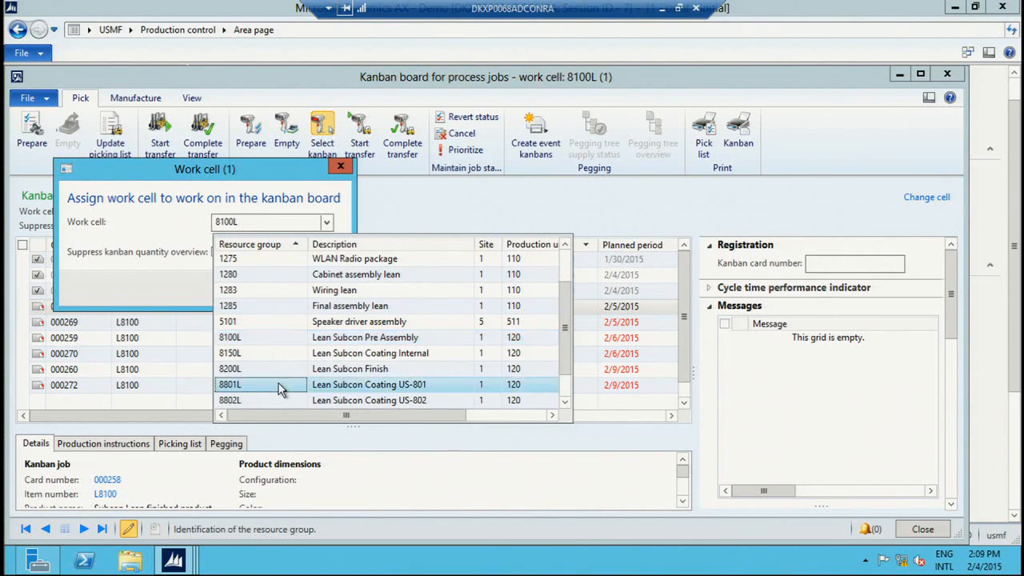
left_click(263, 286)
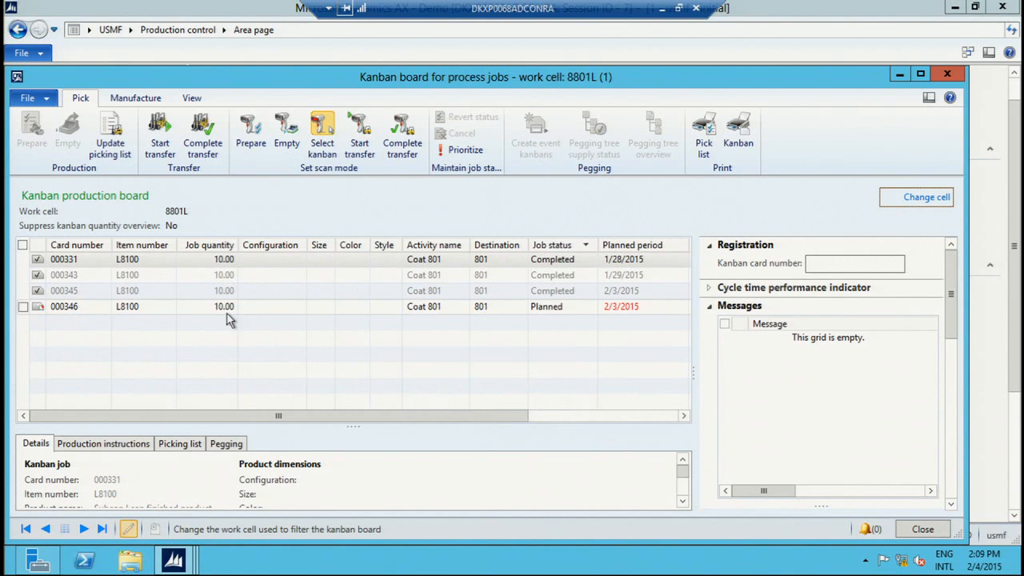
Step: Maximize the board, complete L8100's Coat 801 kanban job 000346, and close the board
left_click(168, 308)
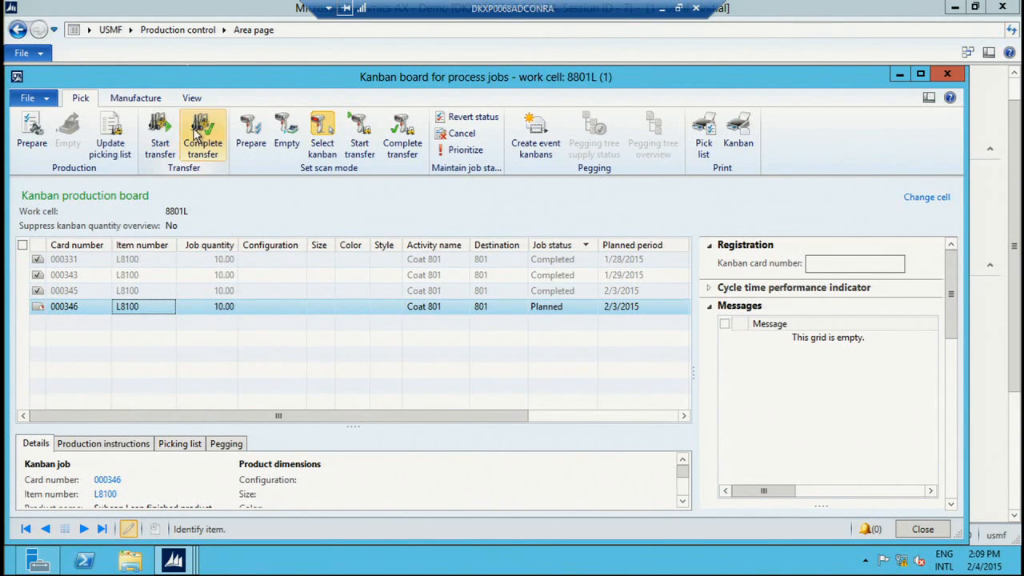
left_click(920, 74)
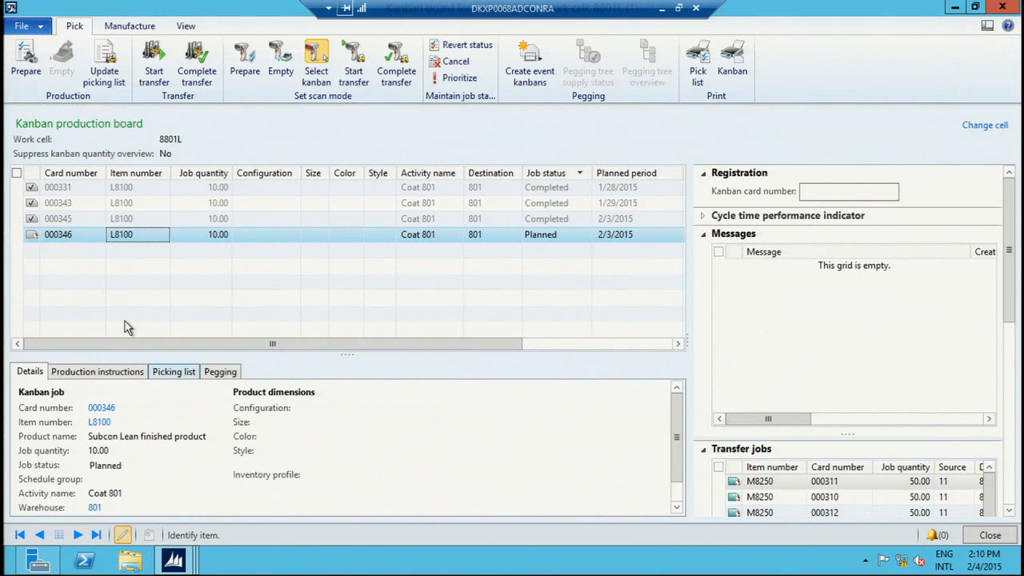
left_click(124, 29)
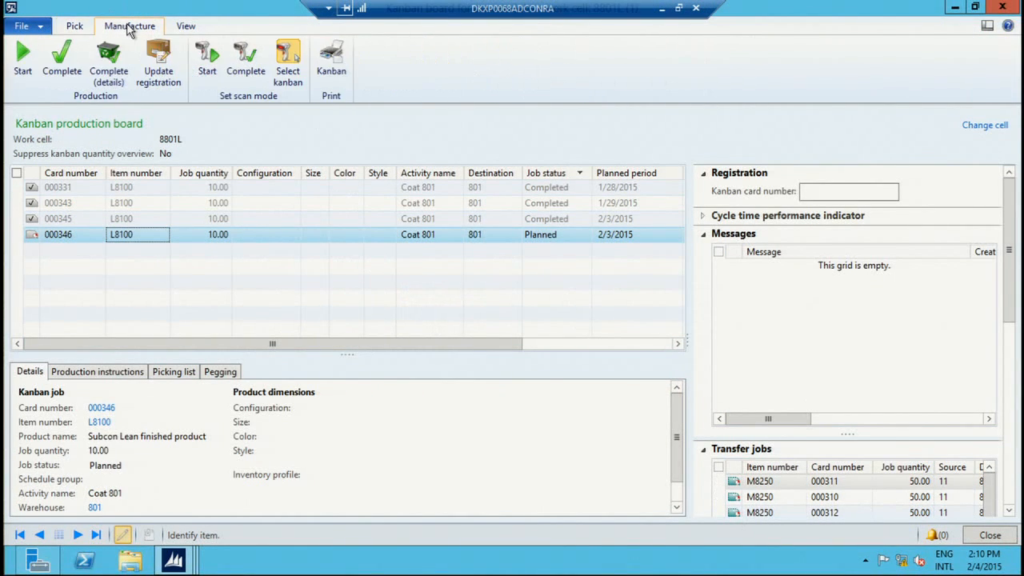
left_click(64, 64)
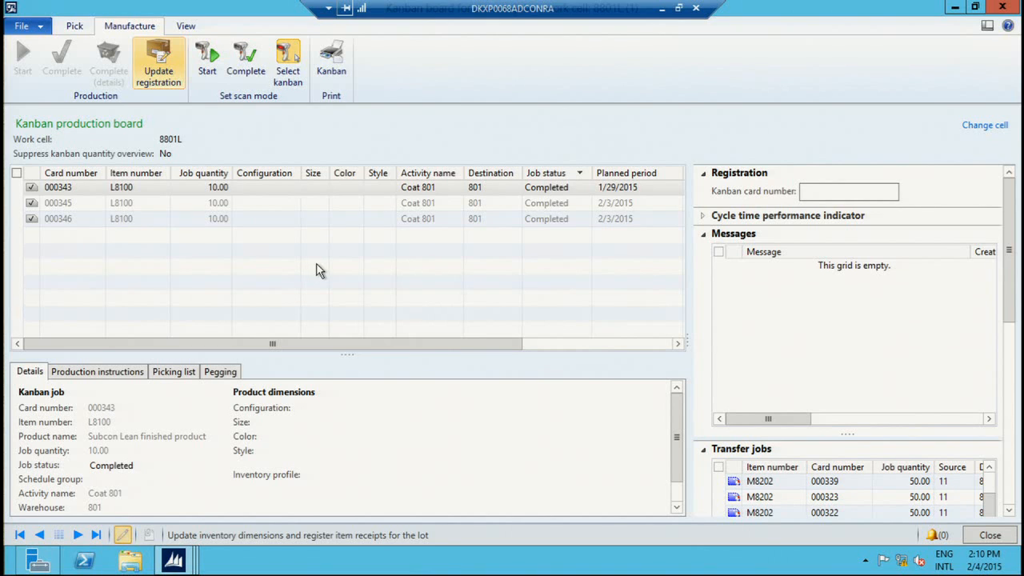
key("Escape")
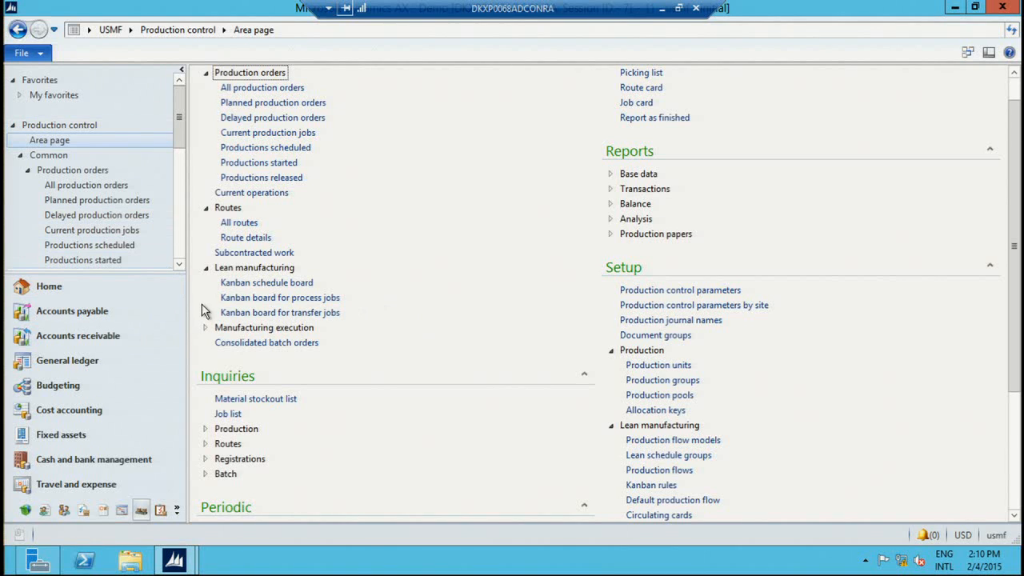
Step: Reopen the process jobs board maximized and collapse its Messages and Transfer jobs sections to show both kanban quantity overviews
scroll(240, 312, "down", 1)
left_click(290, 273)
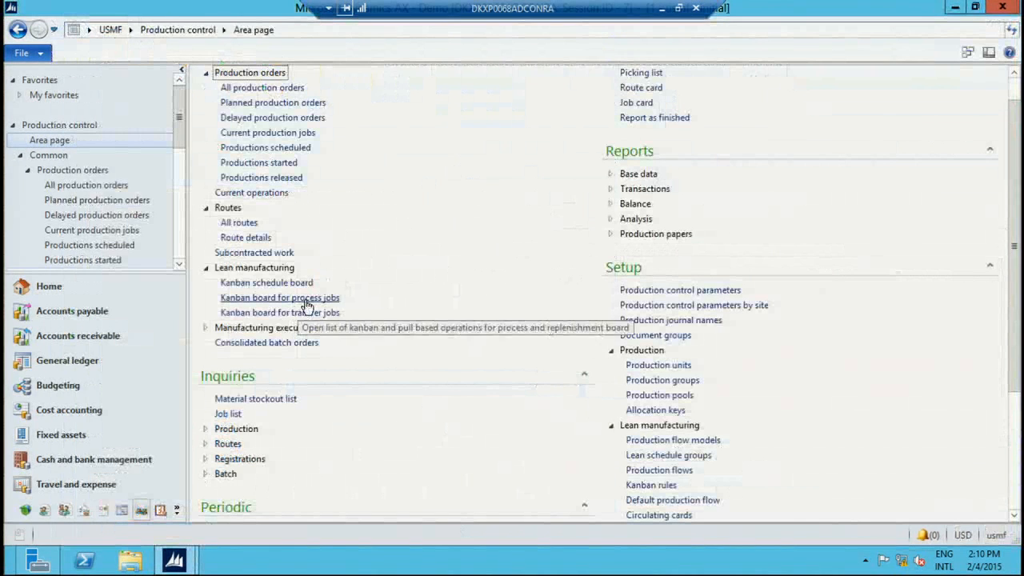
left_click(318, 296)
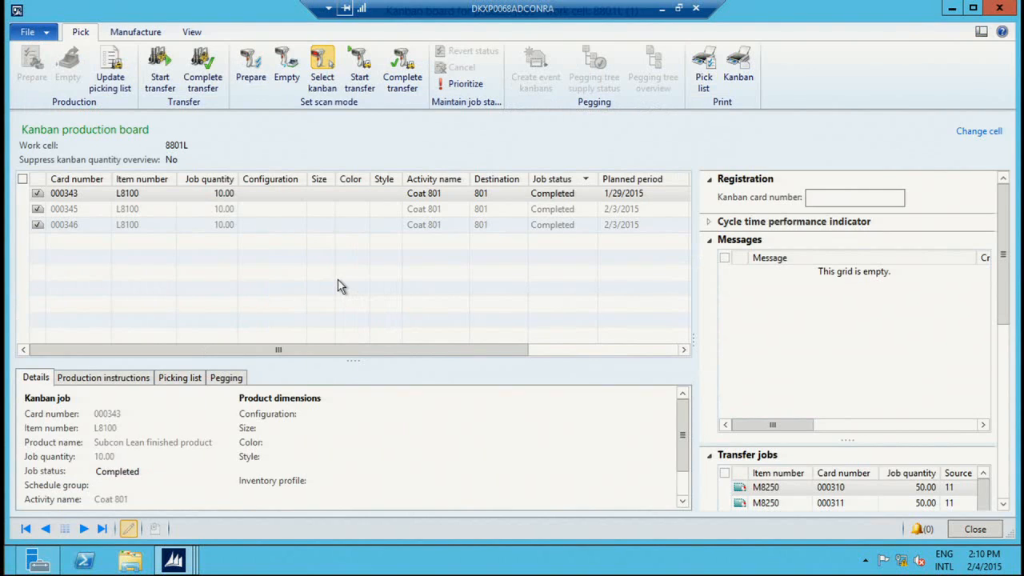
left_click(973, 9)
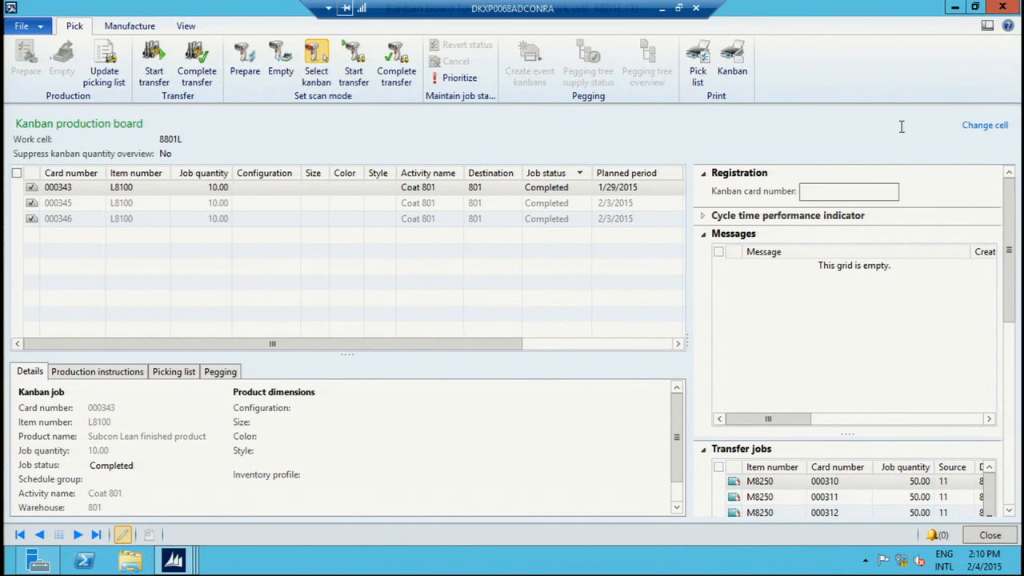
left_click(857, 237)
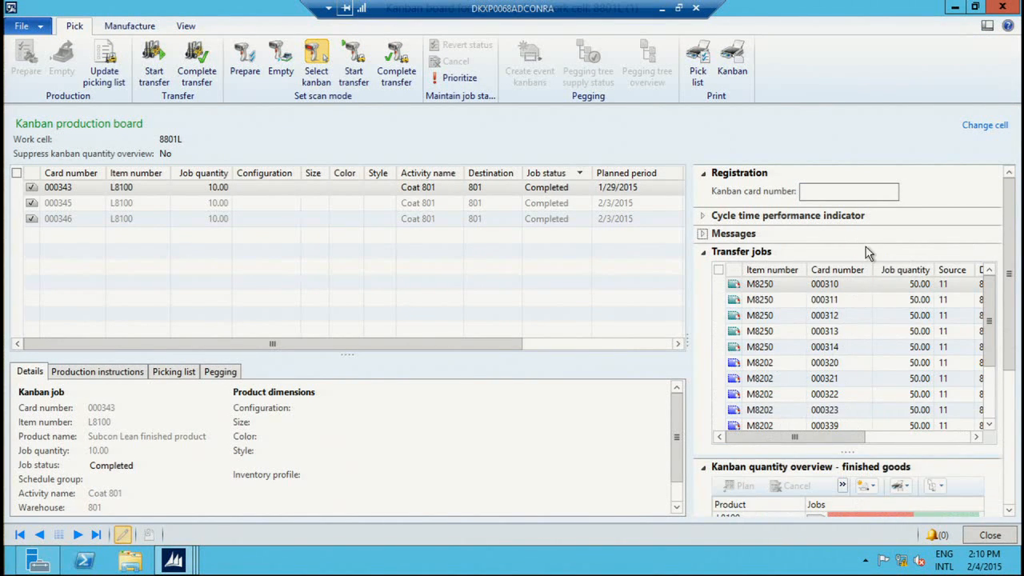
left_click(864, 250)
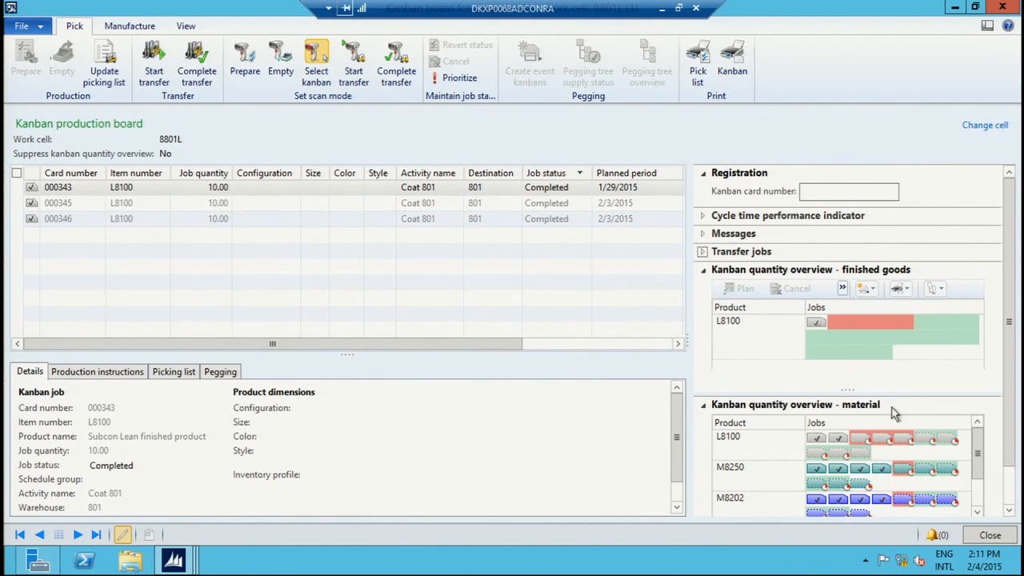
Step: Empty the first completed material kanban of L8100, M8250 and M8202 in the material quantity overview, and close the board
left_click(817, 441)
left_click(815, 471)
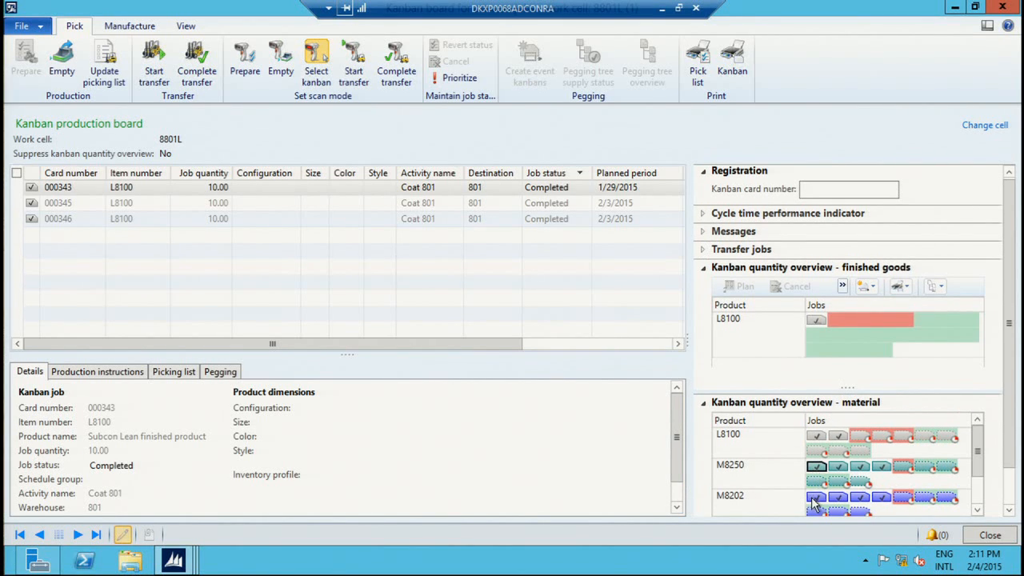
left_click(816, 438)
left_click(815, 470)
scroll(816, 501, "down", 1)
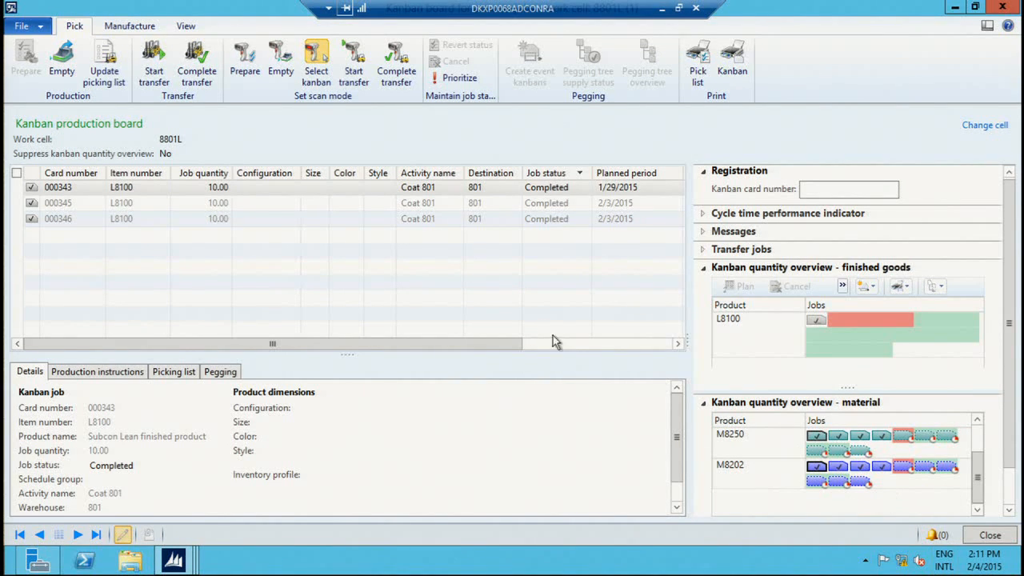
left_click(62, 63)
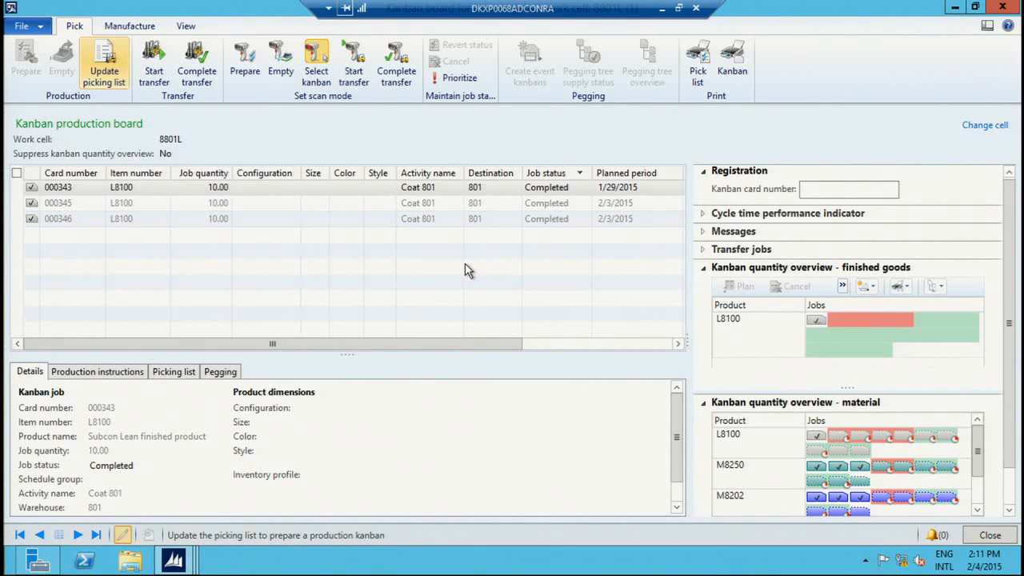
left_click(1005, 8)
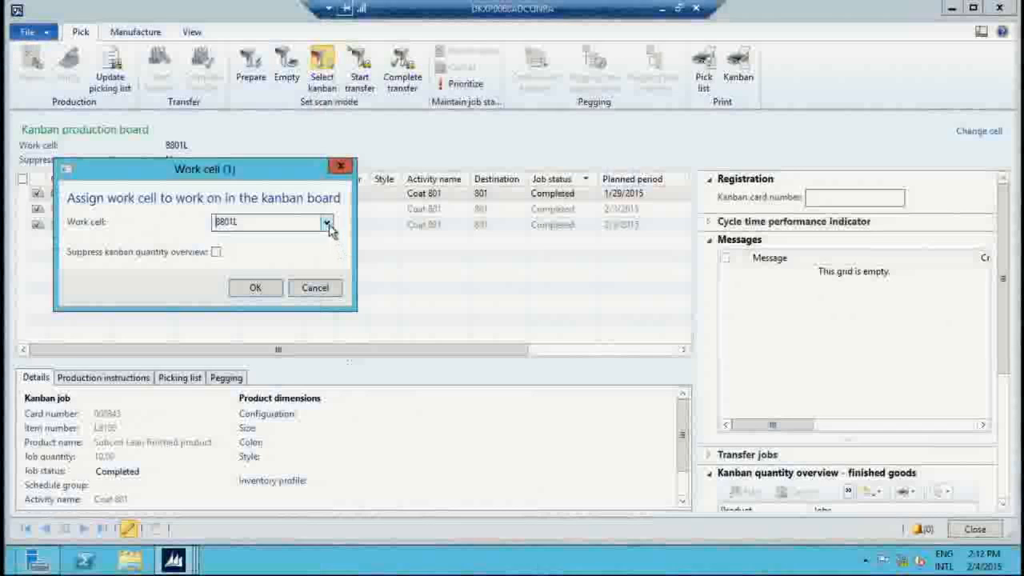
Step: Change the process jobs board's work cell to 8200L, Lean Subcon Finish
left_click(327, 225)
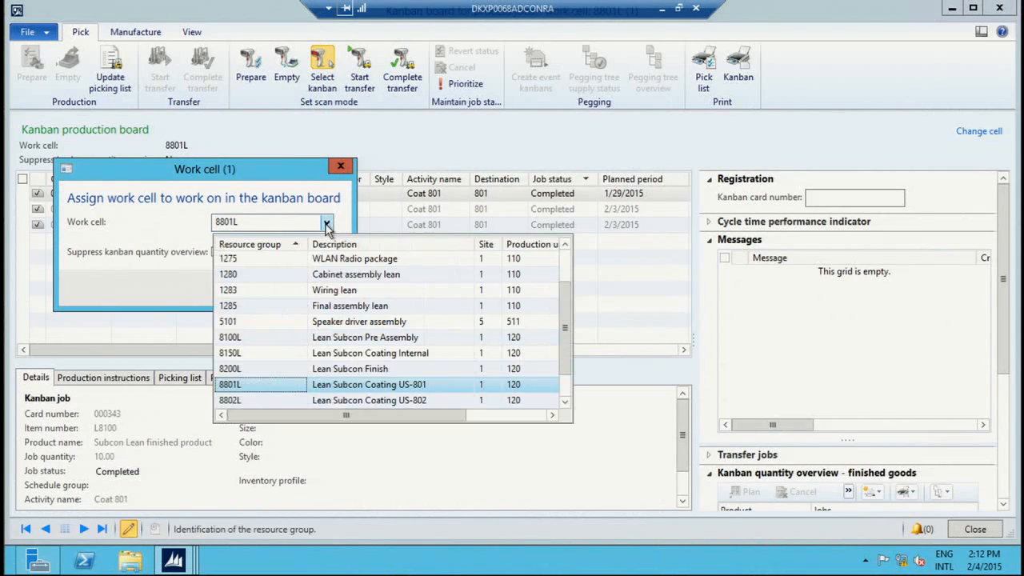
left_click(255, 371)
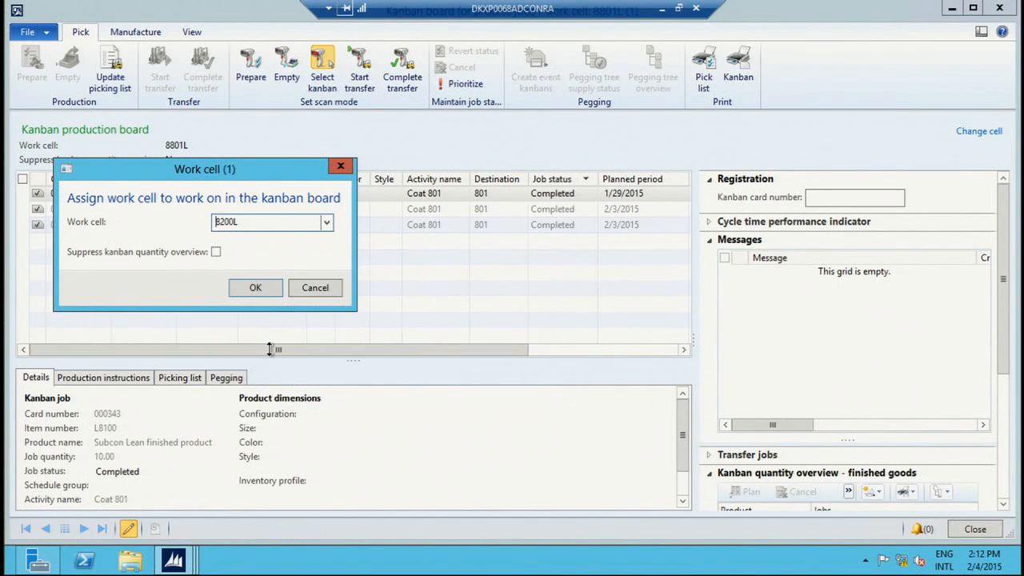
left_click(255, 289)
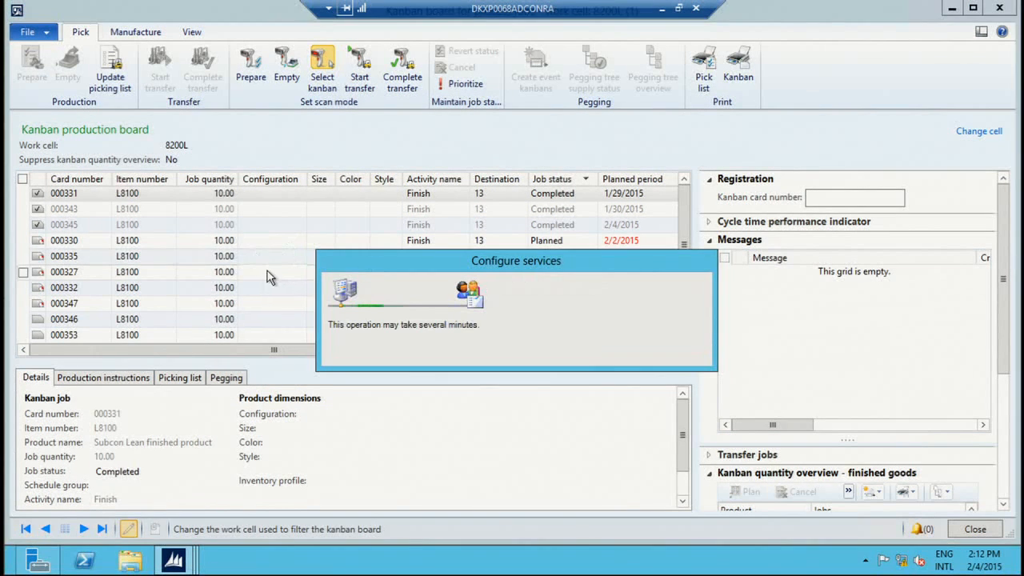
Step: Mark L8100's planned Finish job 000330, collapse the Messages section, and inspect the first planned kanbans in the finished goods quantity overview
left_click(92, 239)
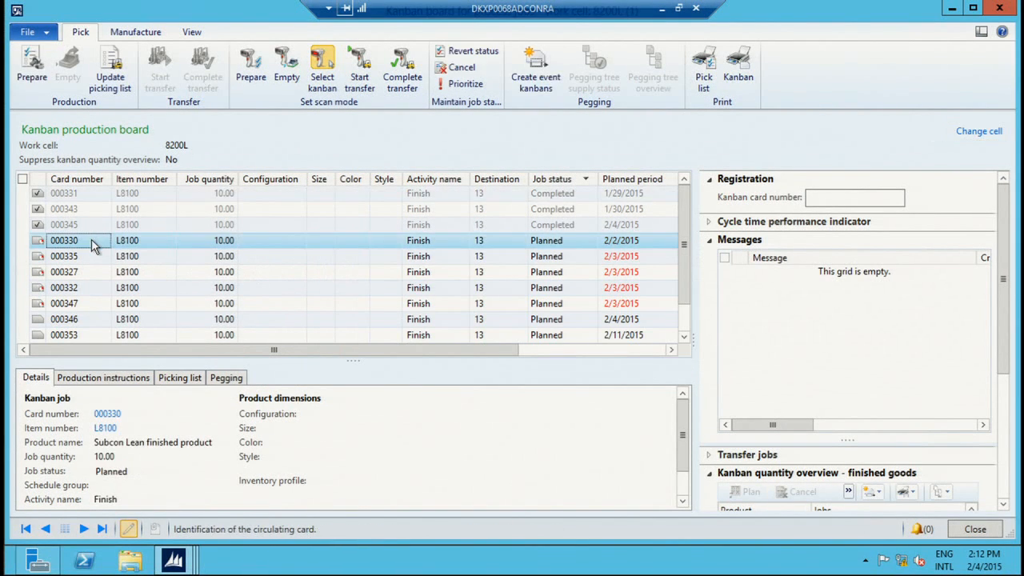
left_click(709, 240)
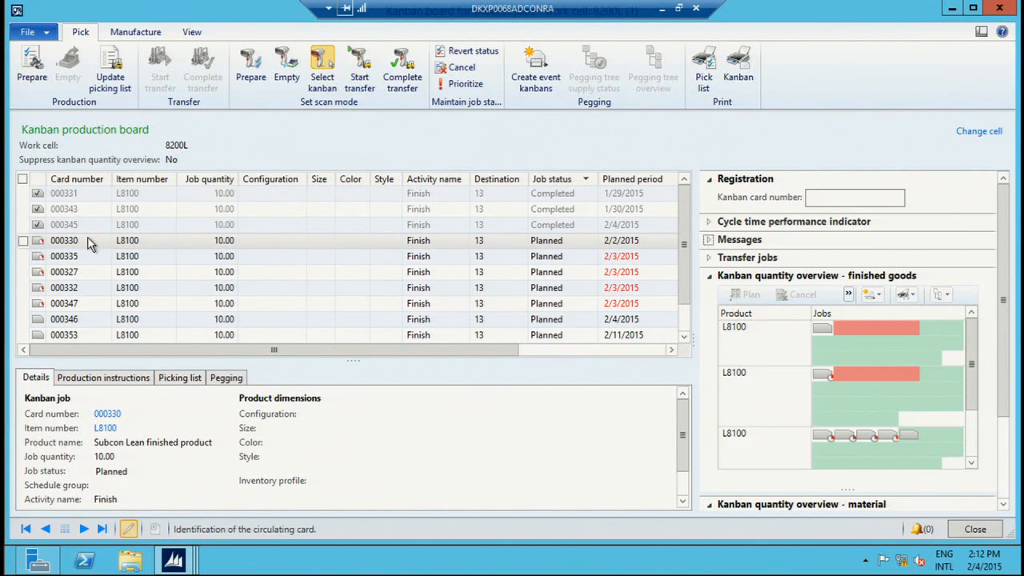
left_click(23, 241)
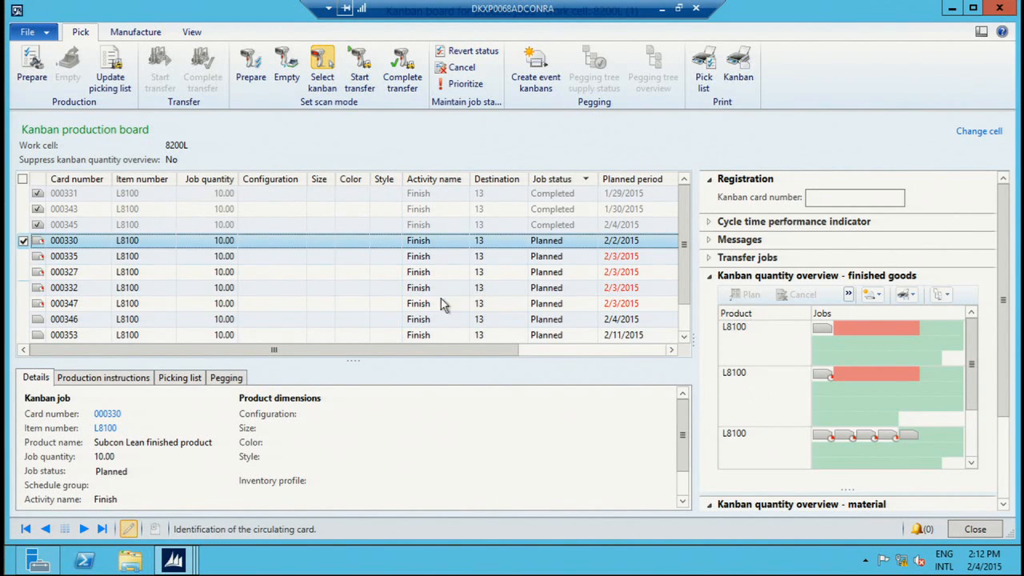
left_click(822, 330)
left_click(142, 33)
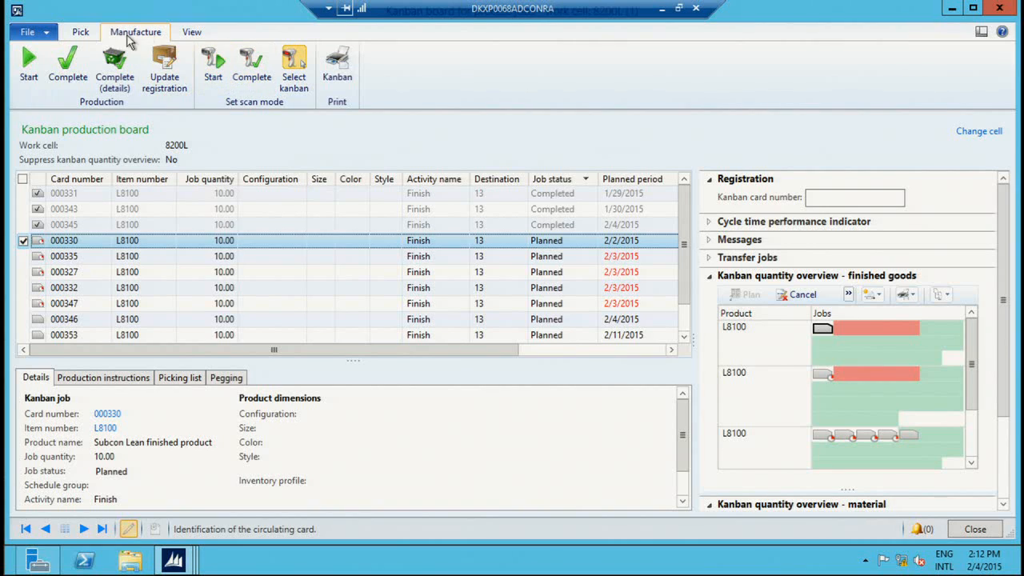
left_click(81, 33)
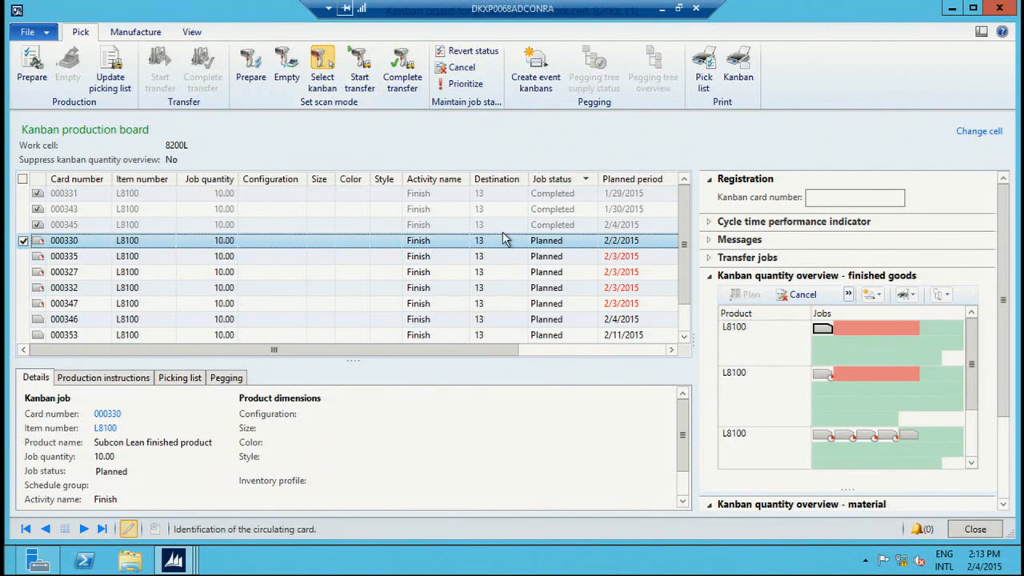
left_click(823, 375)
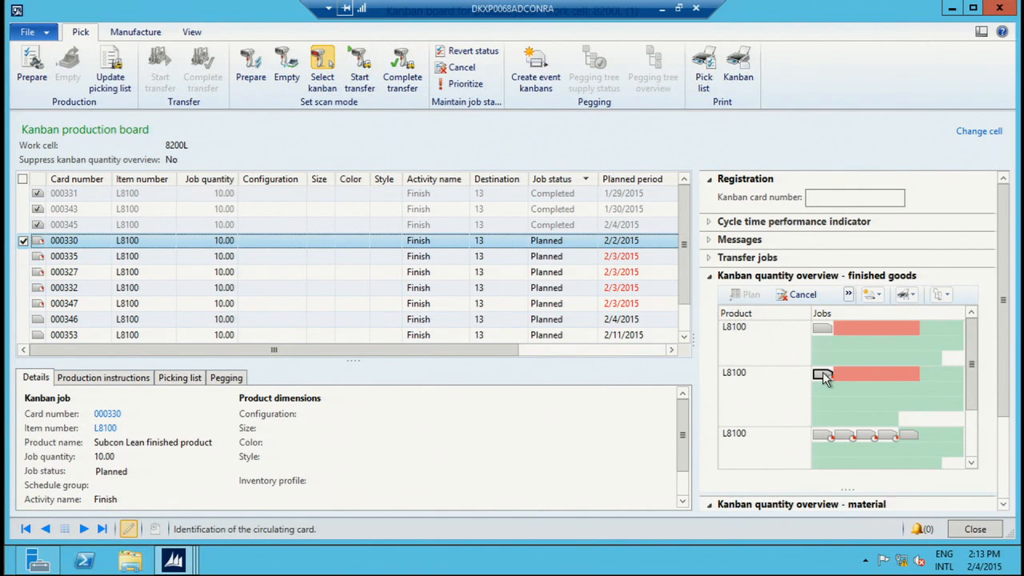
left_click(820, 330)
Step: Expand the Transfer jobs section, complete the transfer of L8100 kanban 000346 from warehouse 801, and close the board
left_click(712, 257)
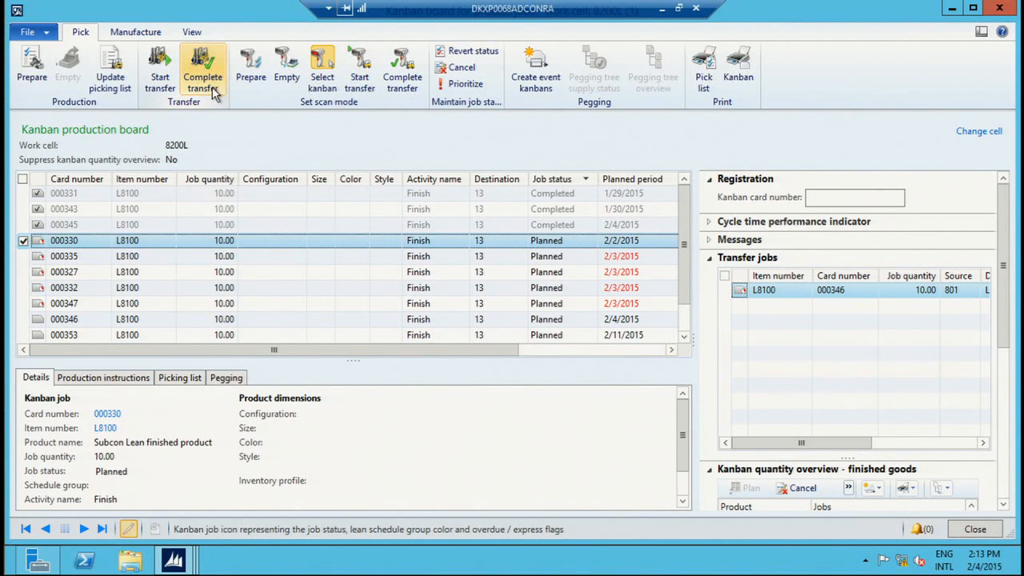
left_click(210, 80)
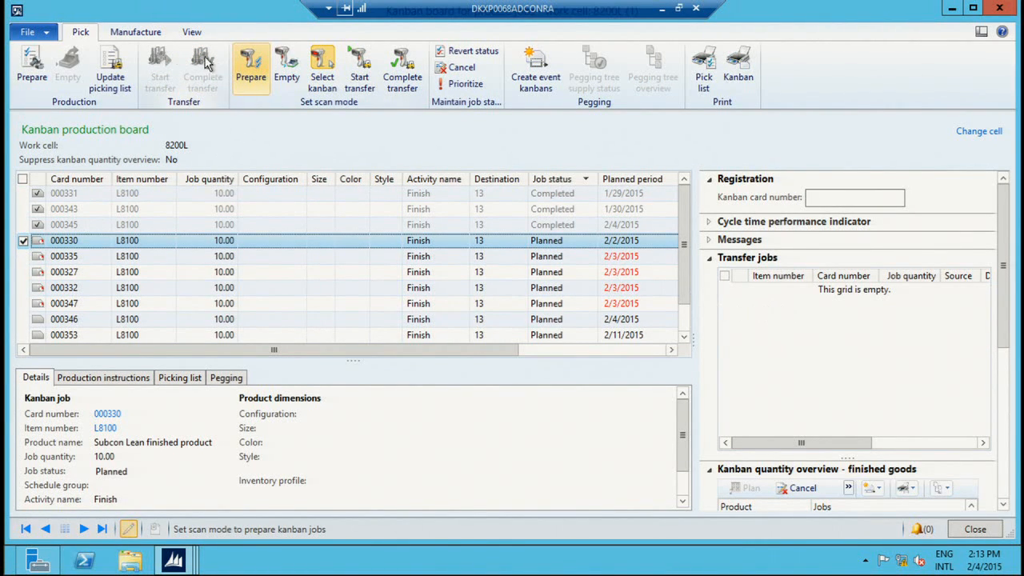
left_click(142, 34)
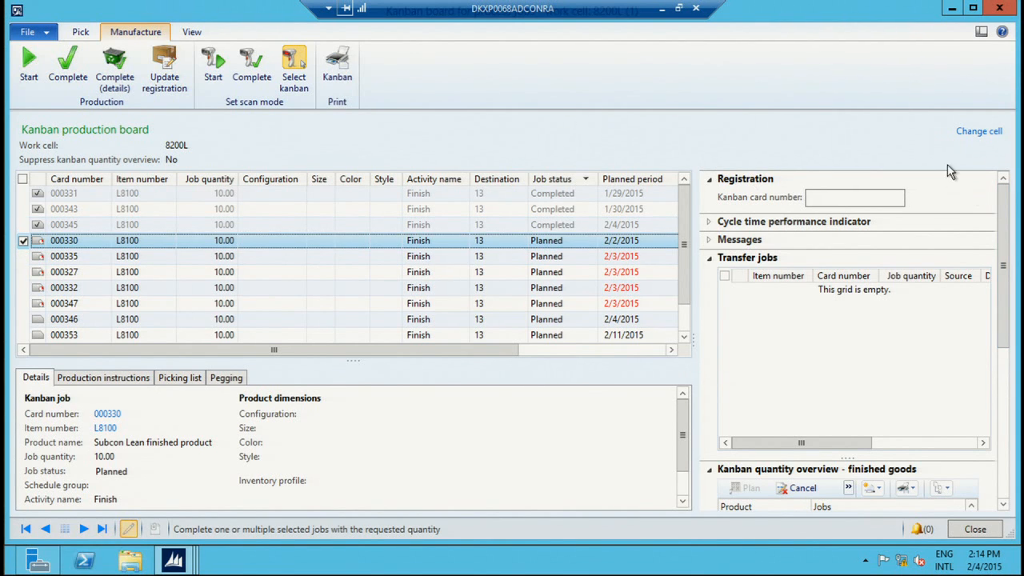
left_click(1001, 8)
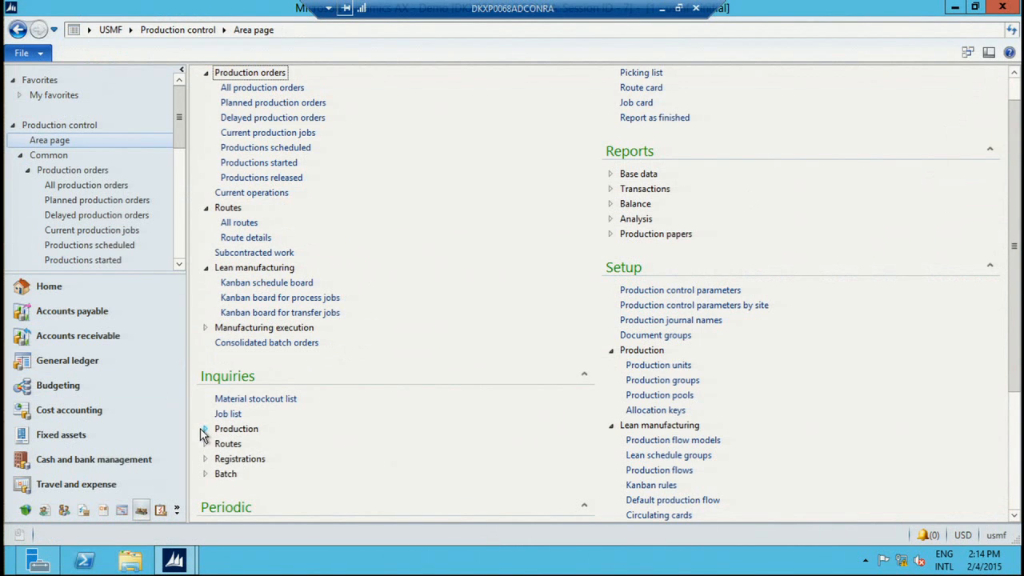
Step: Create subcontracting purchase documents for Subcon Production and receipt with minimum job status Planned and no receipt advices, and close the resulting log
scroll(328, 438, "down", 2)
scroll(327, 435, "down", 2)
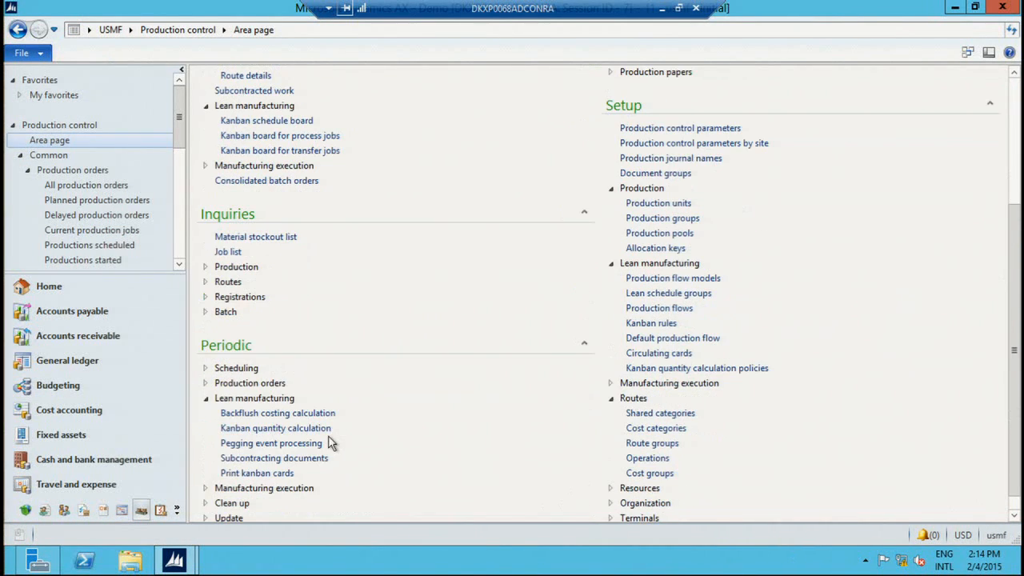
left_click(292, 457)
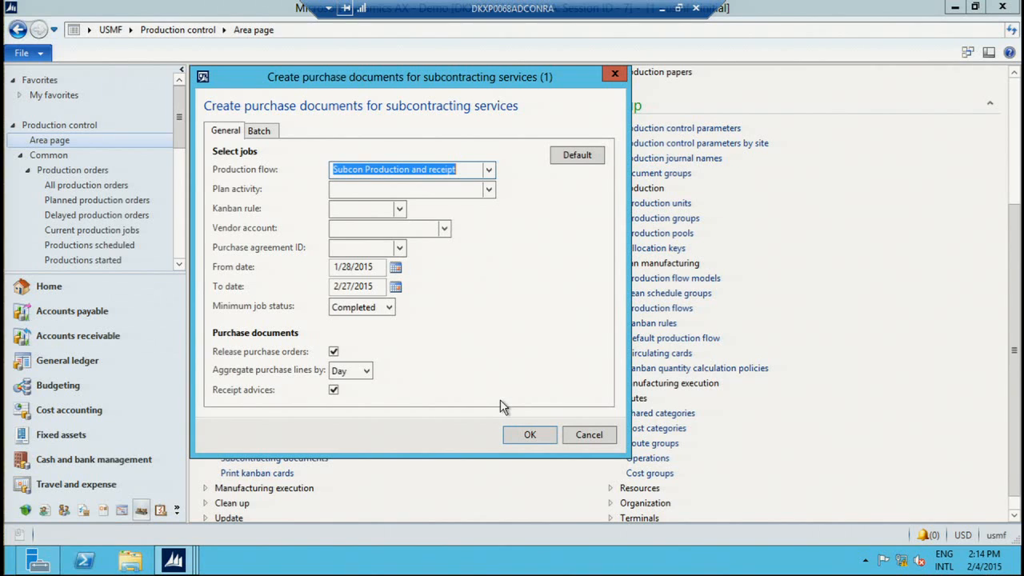
left_click(334, 389)
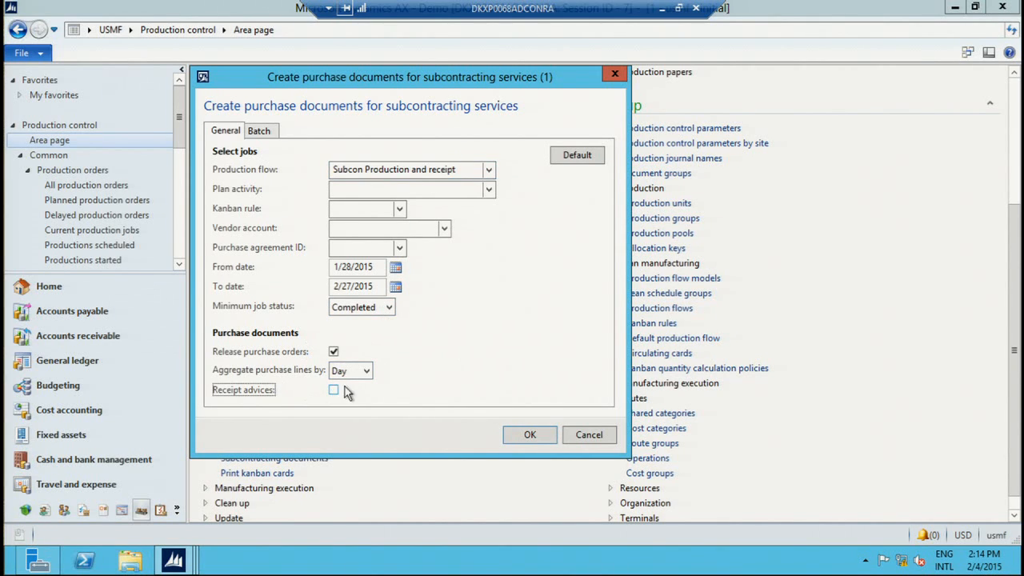
left_click(389, 308)
left_click(371, 338)
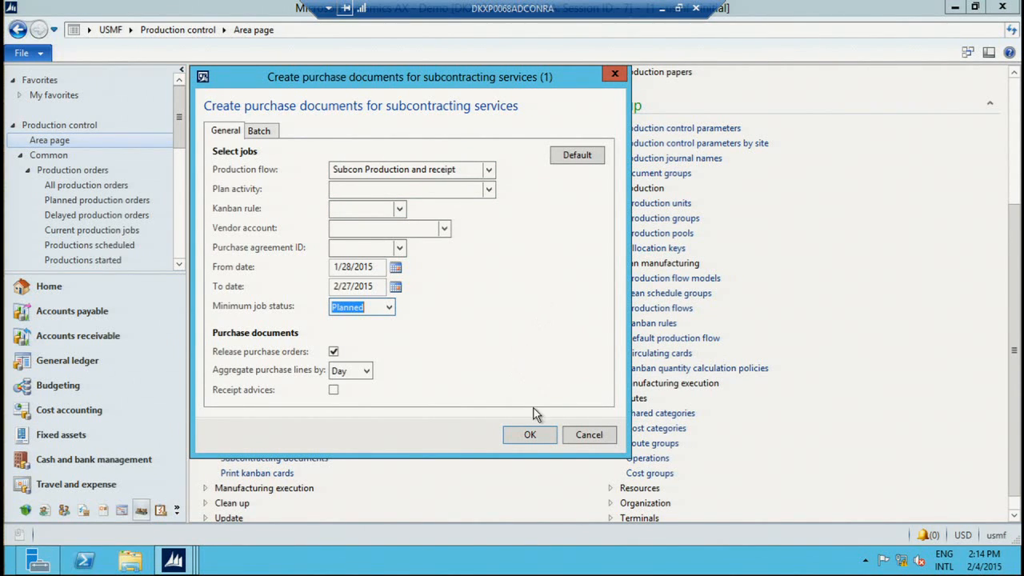
left_click(528, 434)
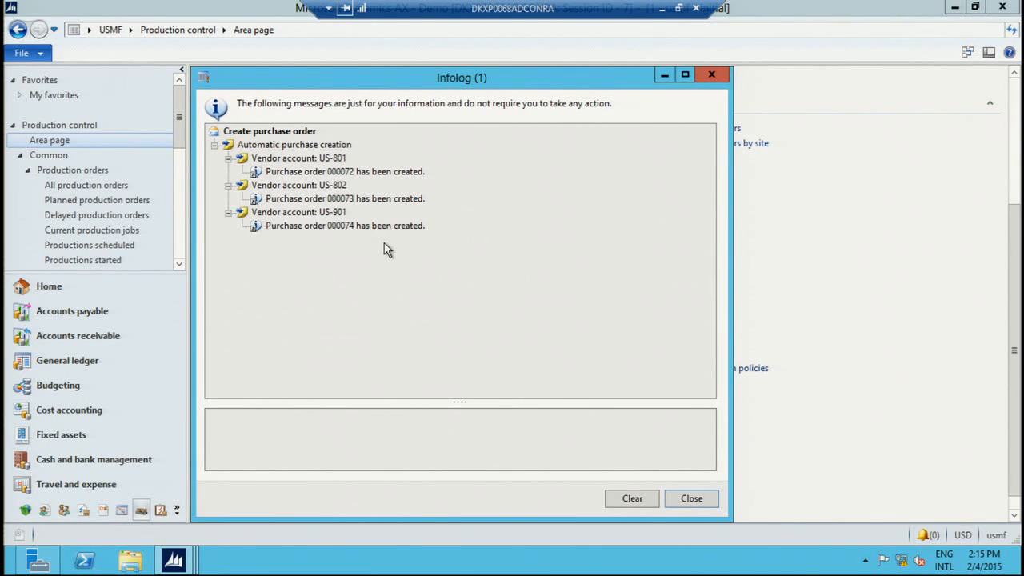
left_click(700, 502)
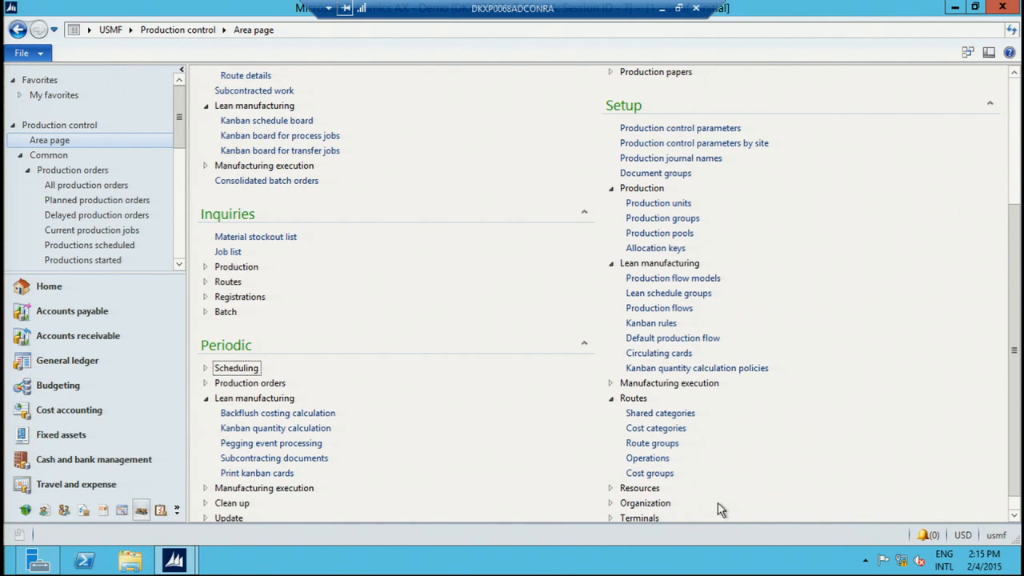
Step: Run subcontracting purchase document creation again for Subcon Production and receipt, with minimum job status Completed and receipt advices included
left_click(270, 461)
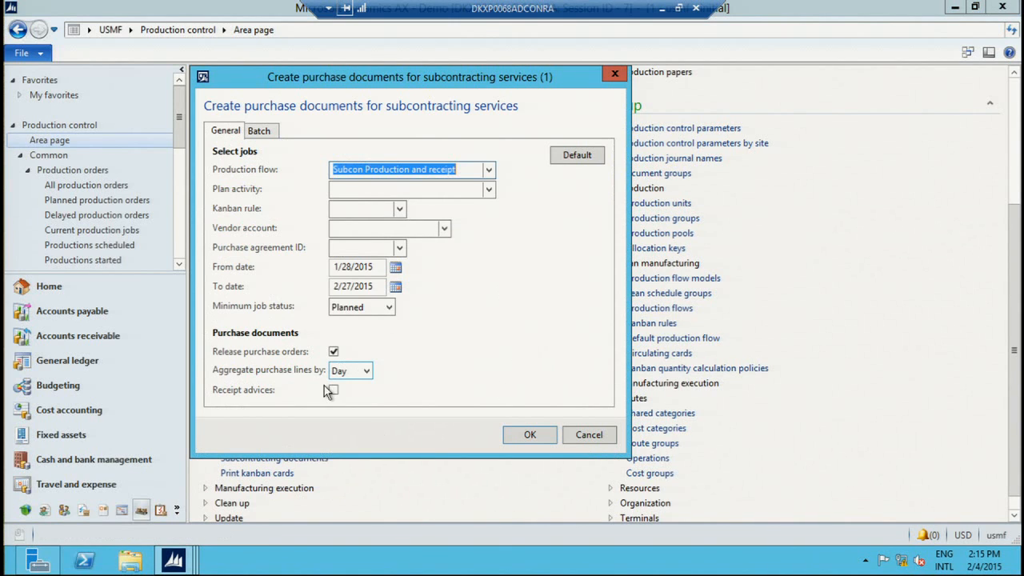
left_click(334, 392)
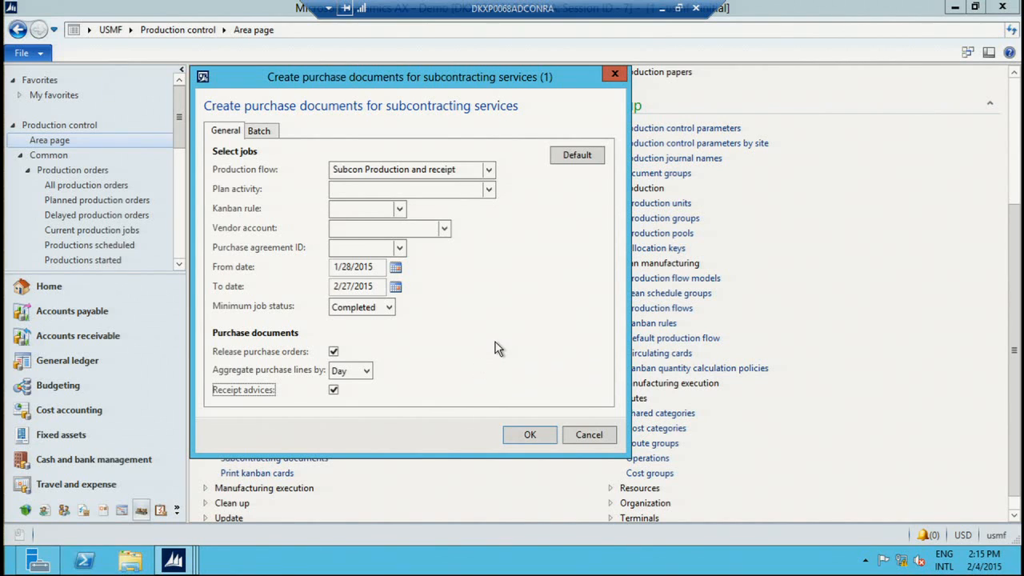
left_click(539, 433)
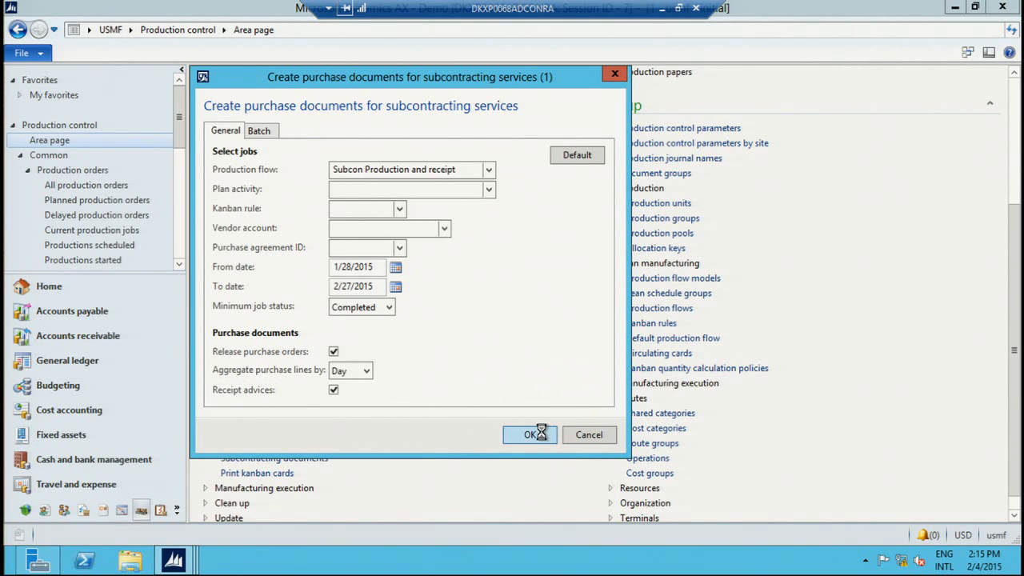